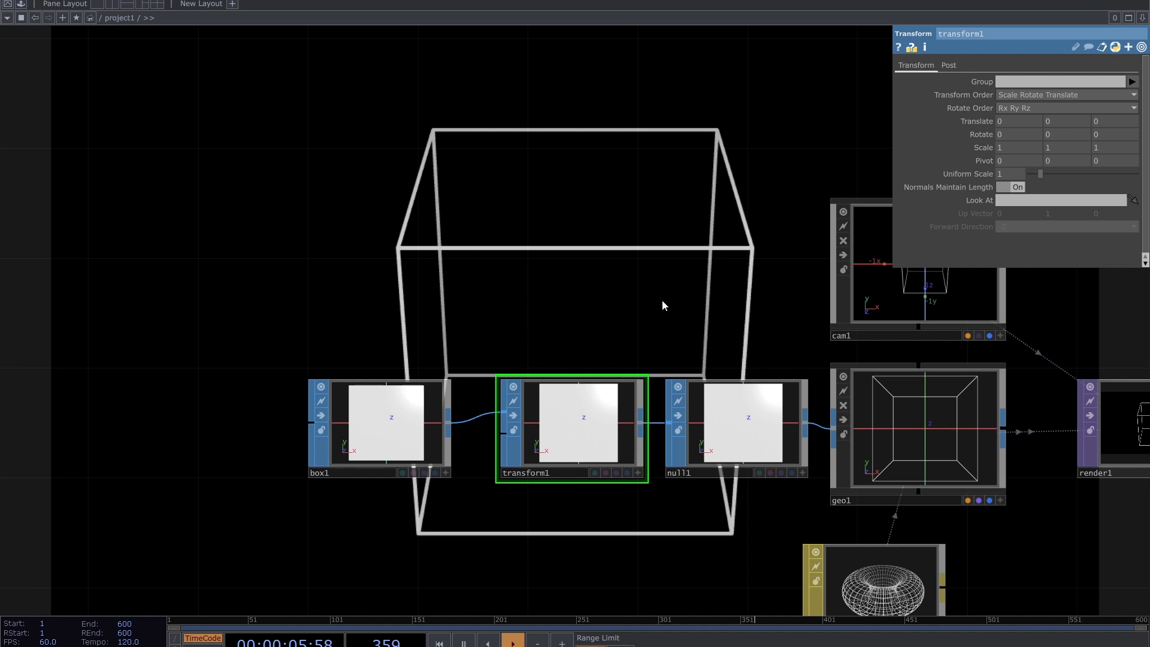
- Expand the separate Rotate components of transform1 and try a Y rotation of 20
drag(683, 312, 662, 336)
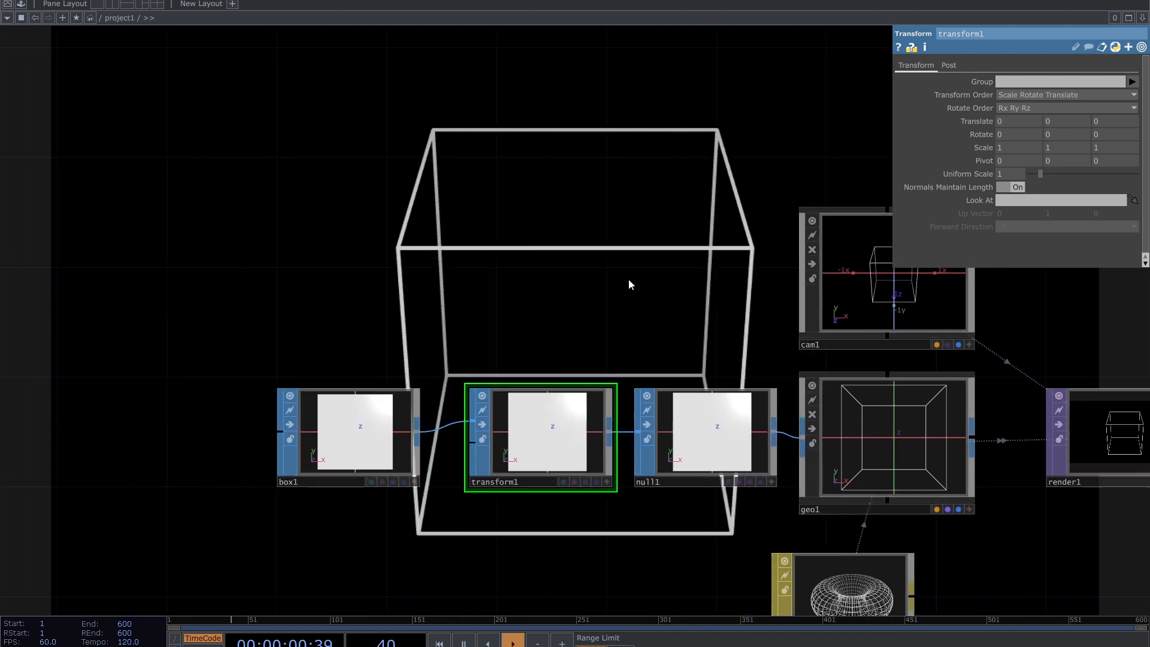
drag(629, 284, 630, 317)
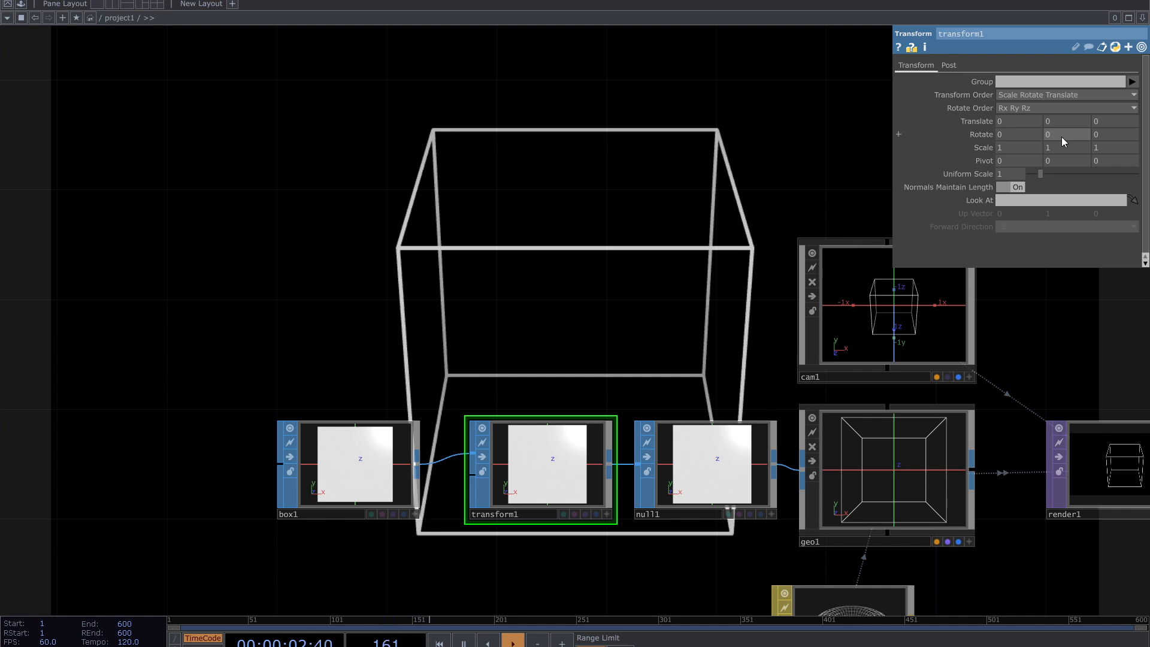
click(985, 135)
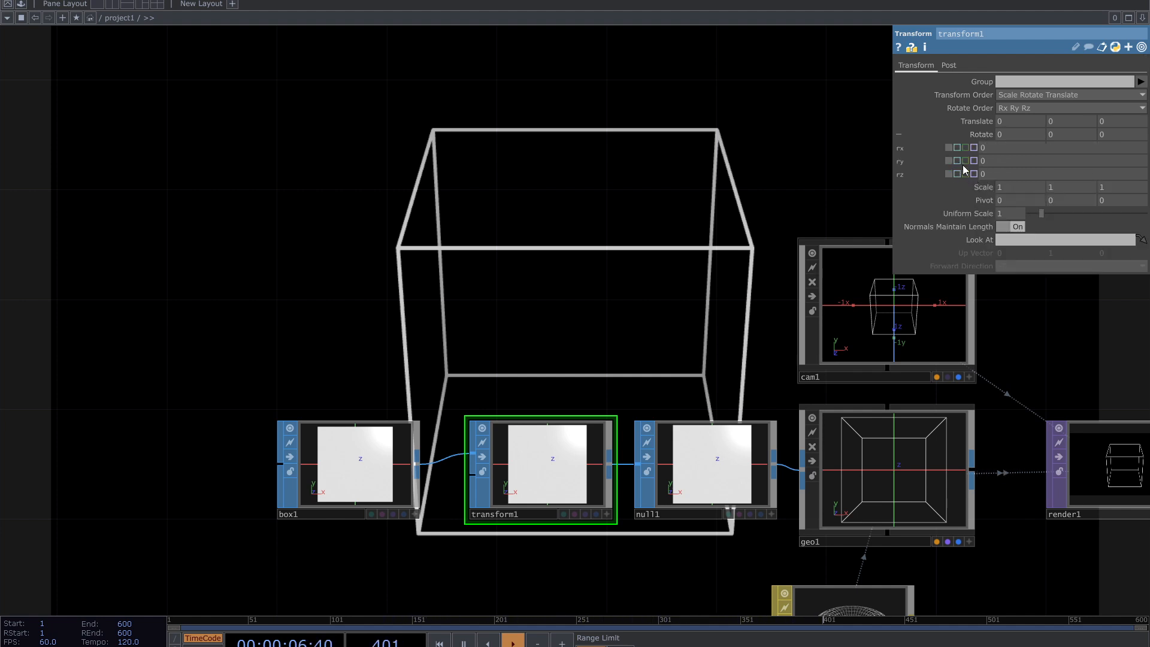
mouse_move(1005, 161)
middle_down()
mouse_move(1005, 139)
mouse_move(1101, 139)
mouse_move(1015, 148)
middle_up()
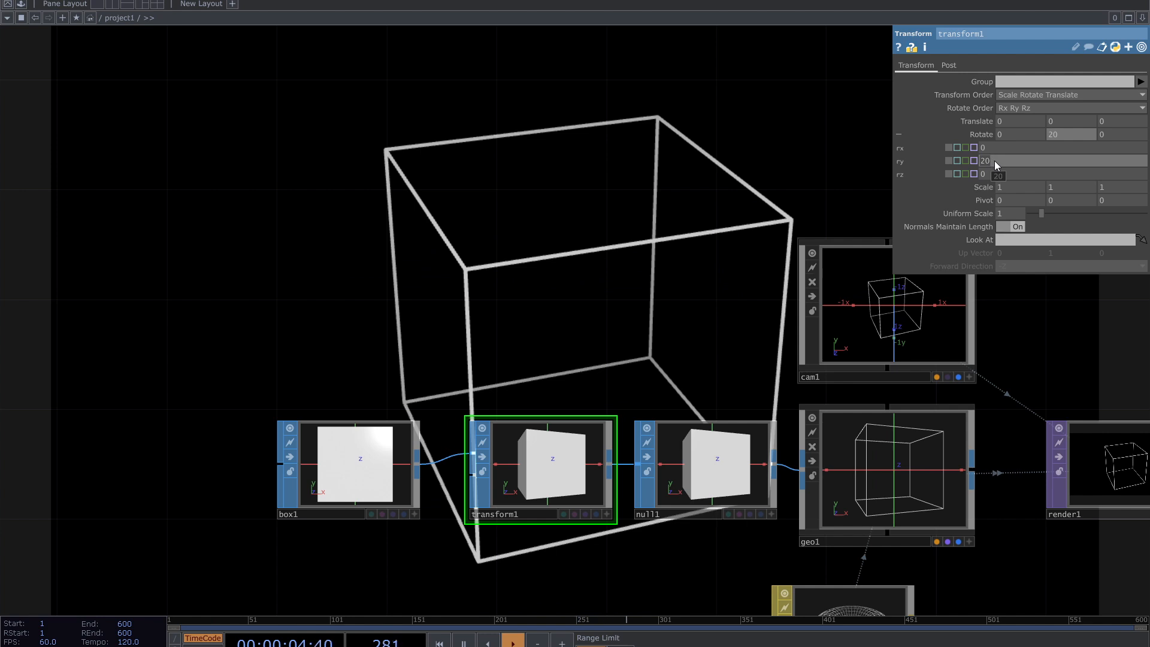
- Drive transform1's Y rotation with the expression absTime.seconds
click(957, 161)
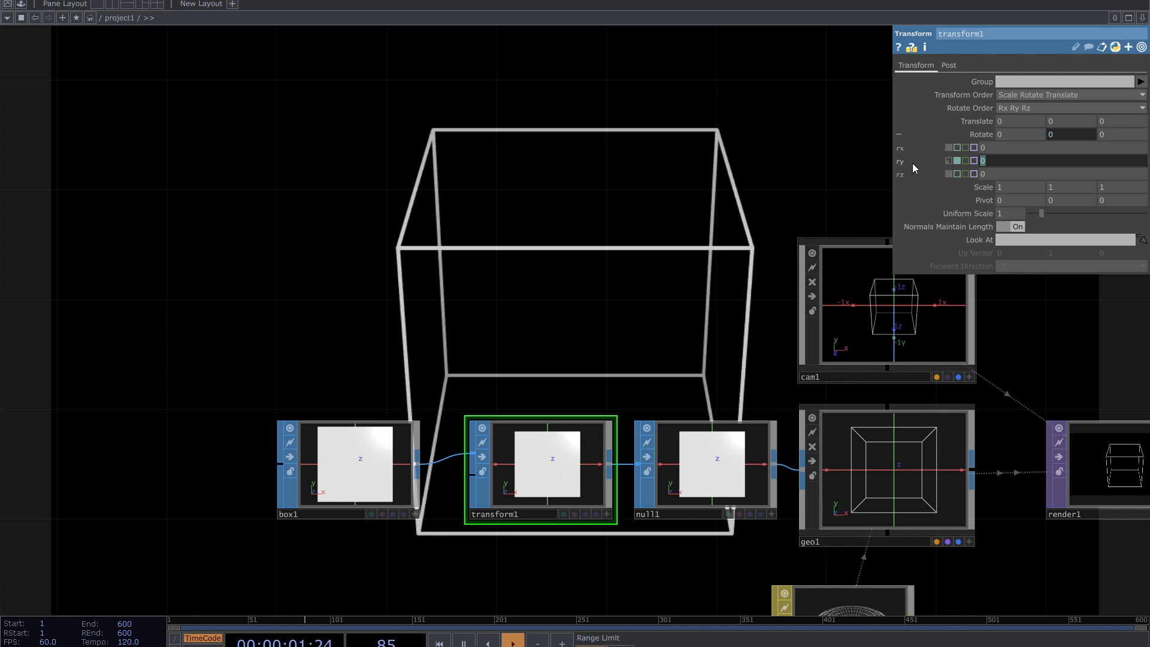
text(ئذسهیث.ستزخدیس)
key(ctrl+a)
key(BackSpace)
text(AbsTime.seconds)
key(Return)
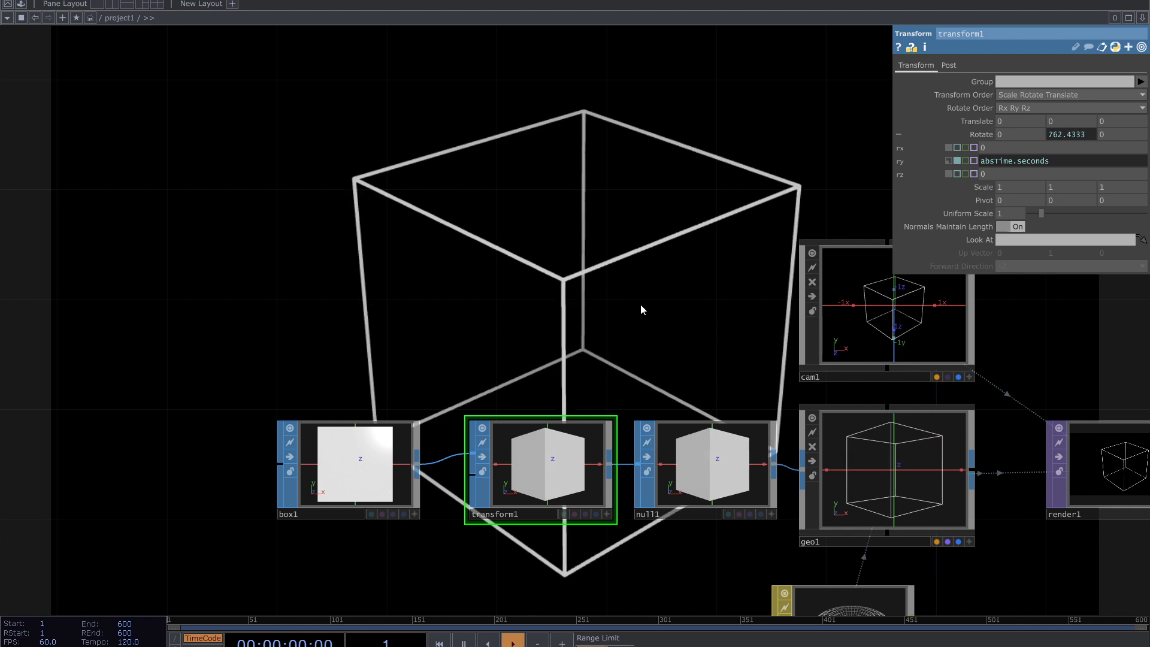
- Speed up the box's spin by changing transform1's ry expression to absTime.seconds*10
drag(600, 256, 716, 459)
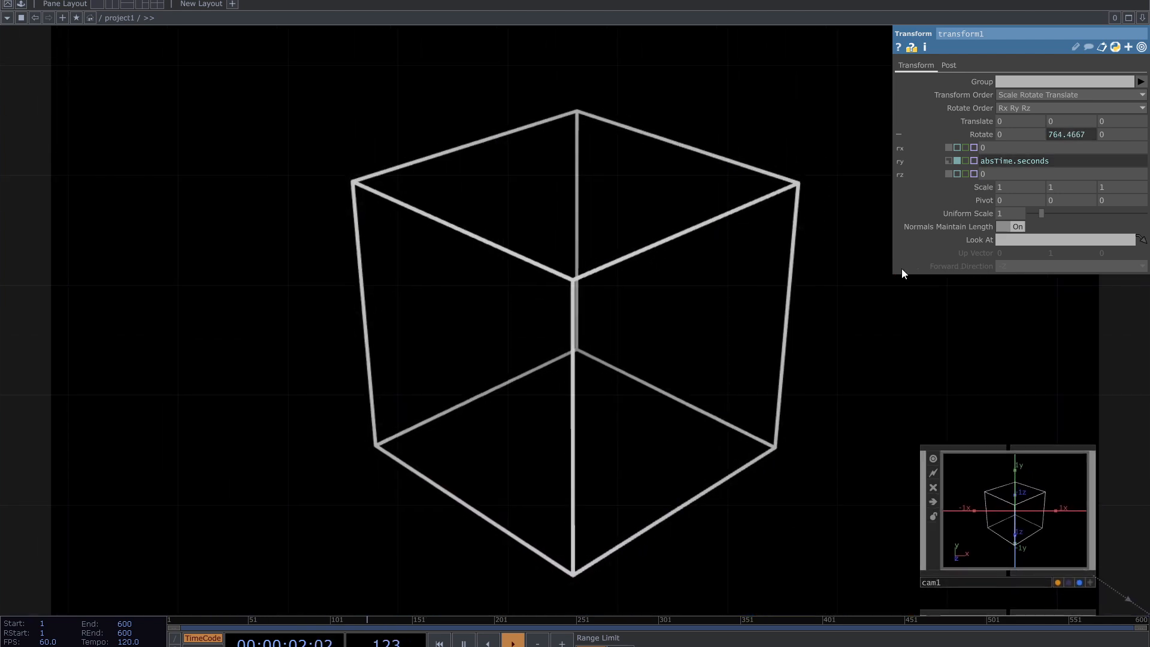
click(1055, 159)
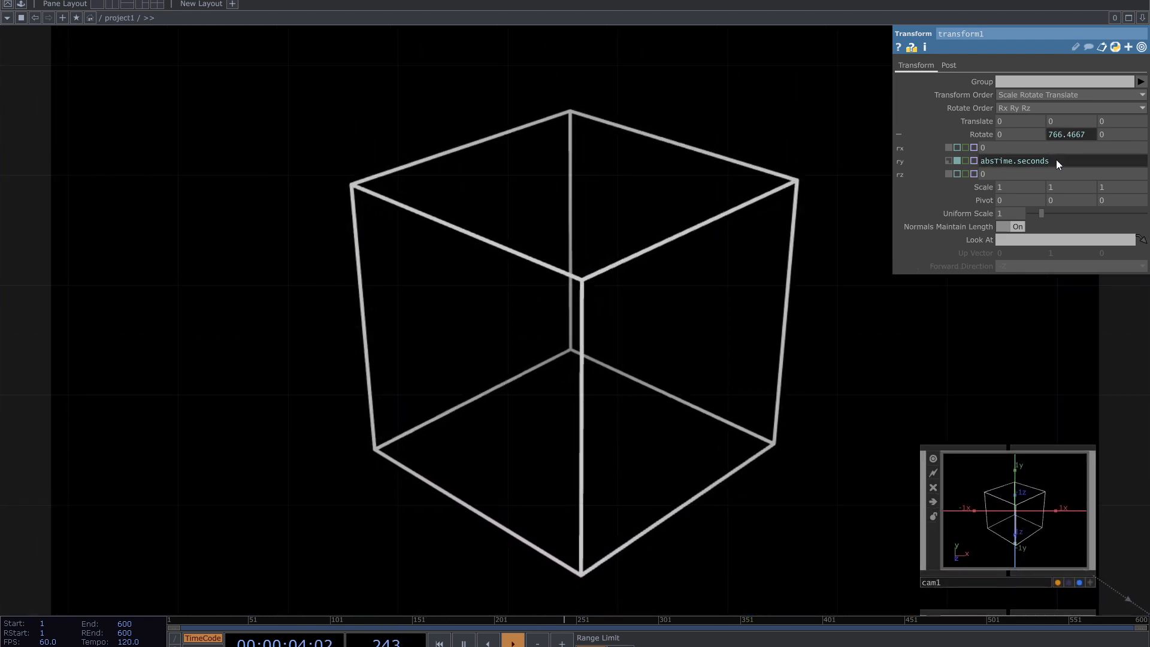
text(*)
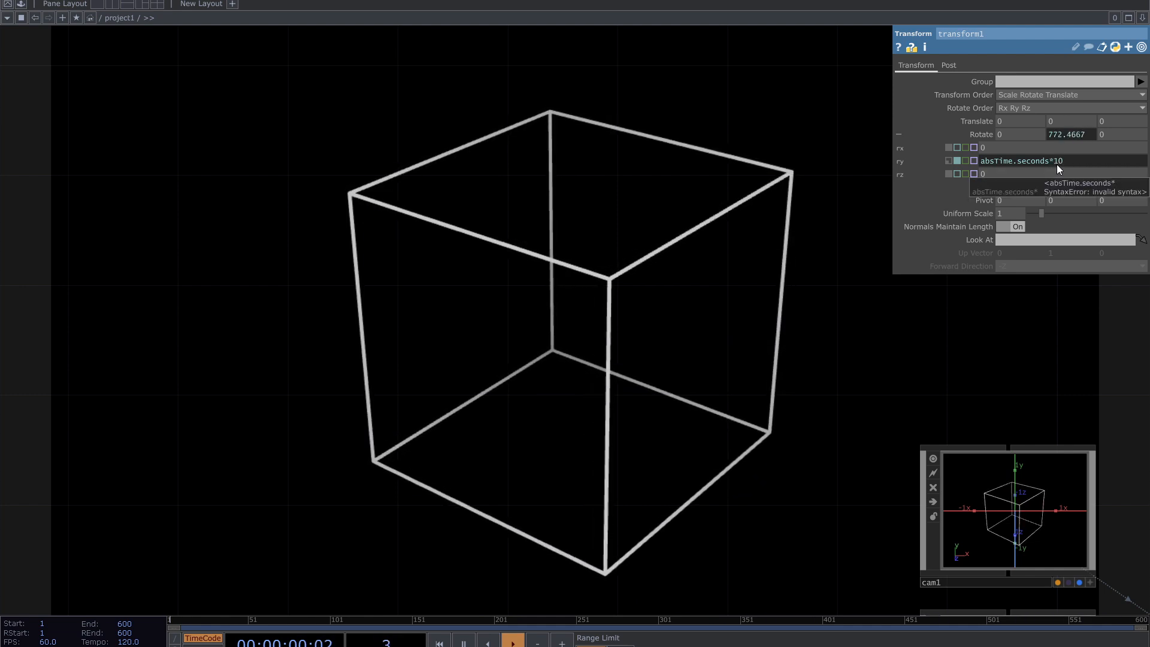
text(10)
key(Return)
- Stop displaying the rendered wireframe box behind the operator network
drag(555, 284, 451, 179)
drag(579, 318, 596, 272)
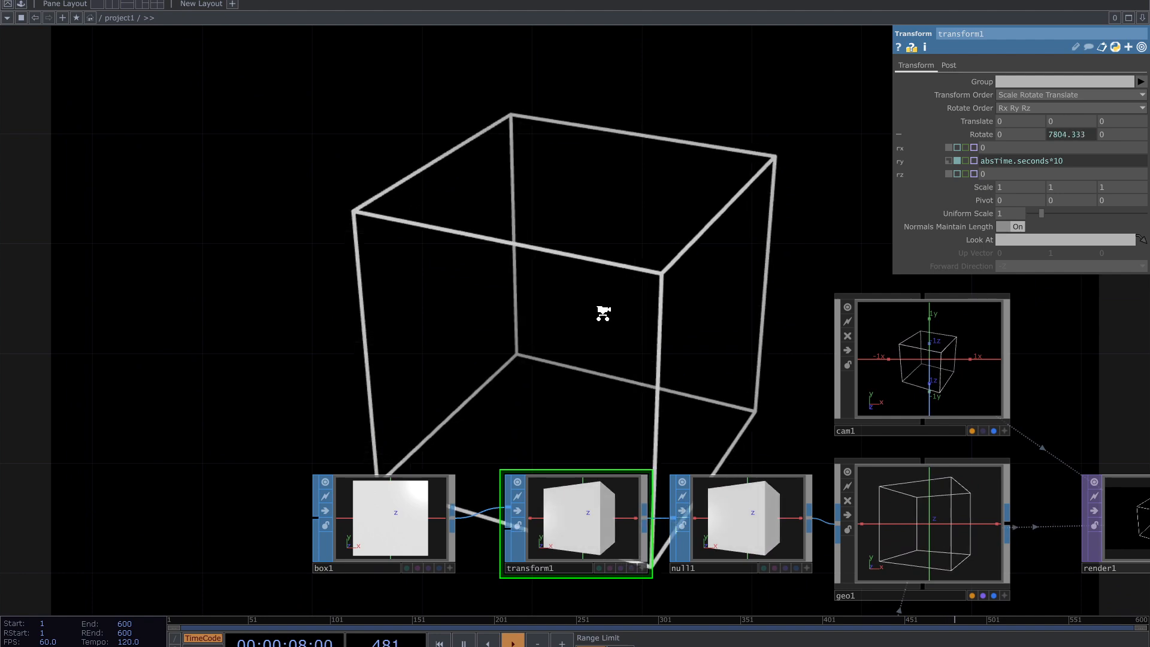
scroll(601, 311, down, 2)
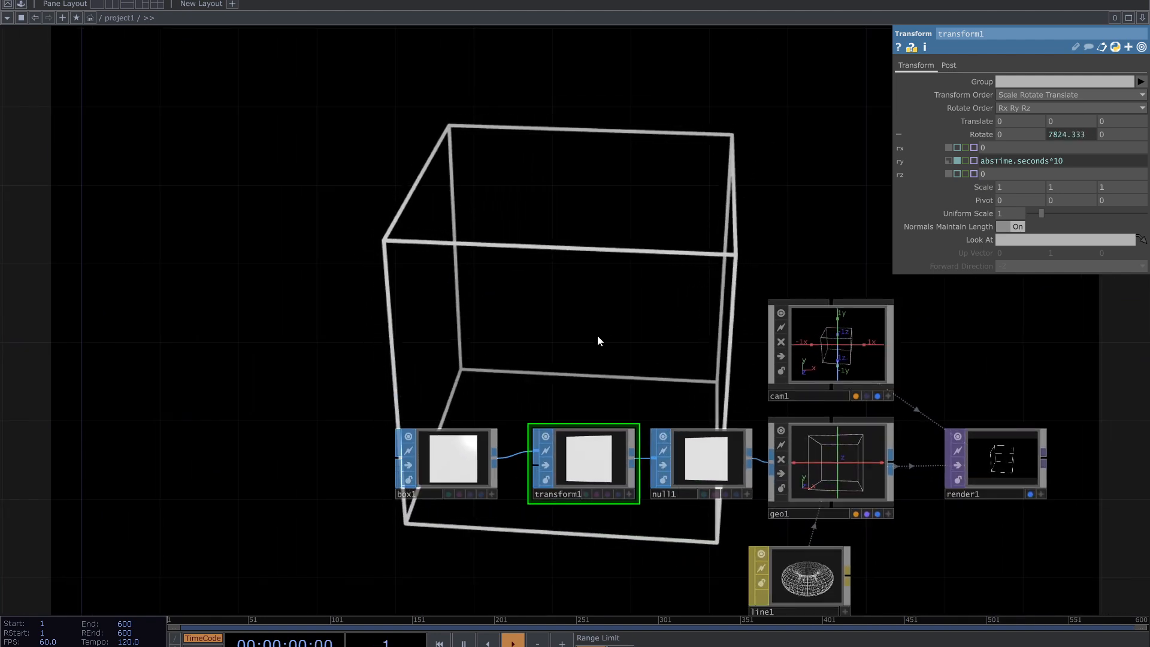
drag(598, 335, 610, 180)
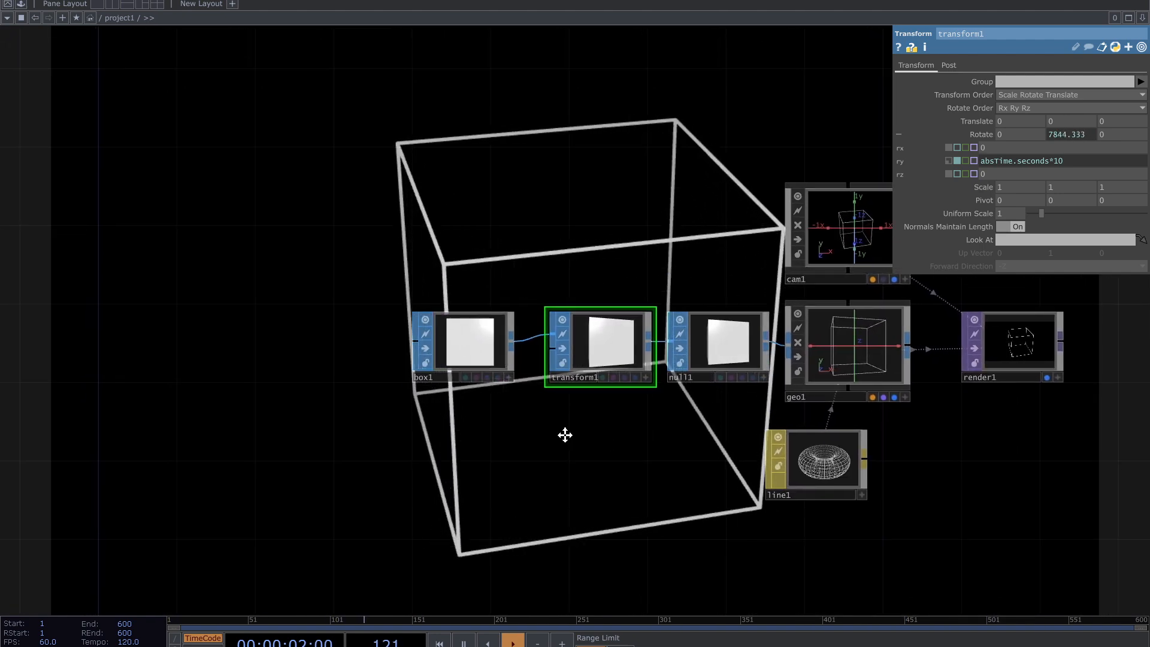
drag(565, 431, 685, 394)
drag(837, 411, 591, 303)
click(597, 291)
- Add a Constant CHOP to the network below box1
drag(128, 383, 705, 447)
key(Tab)
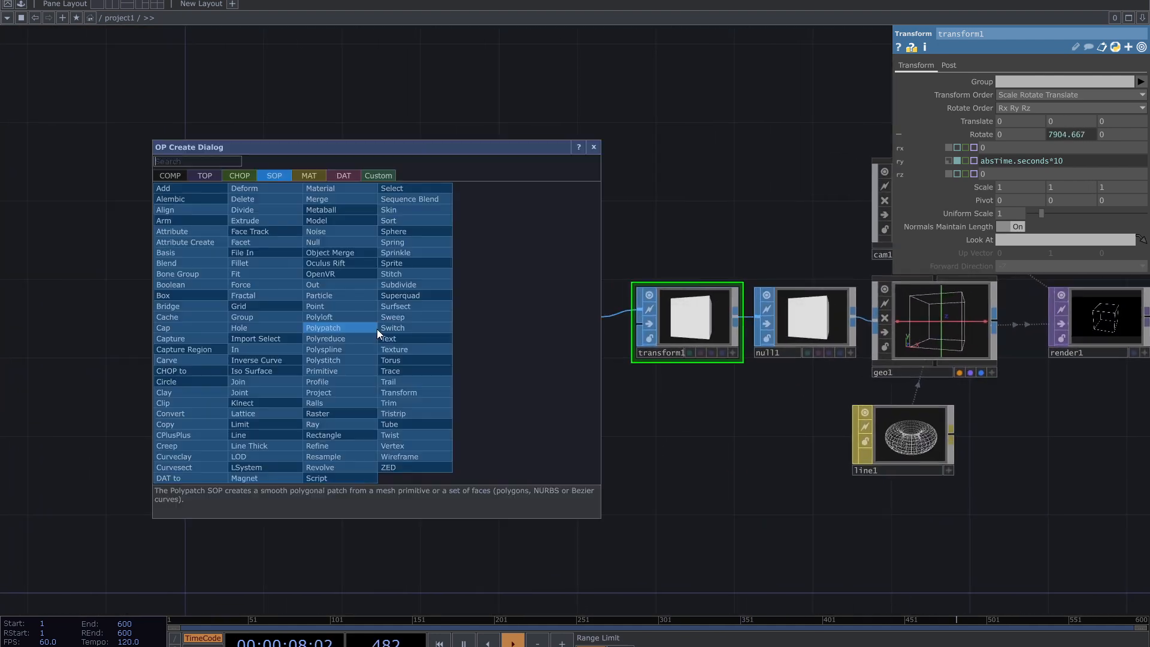
click(230, 179)
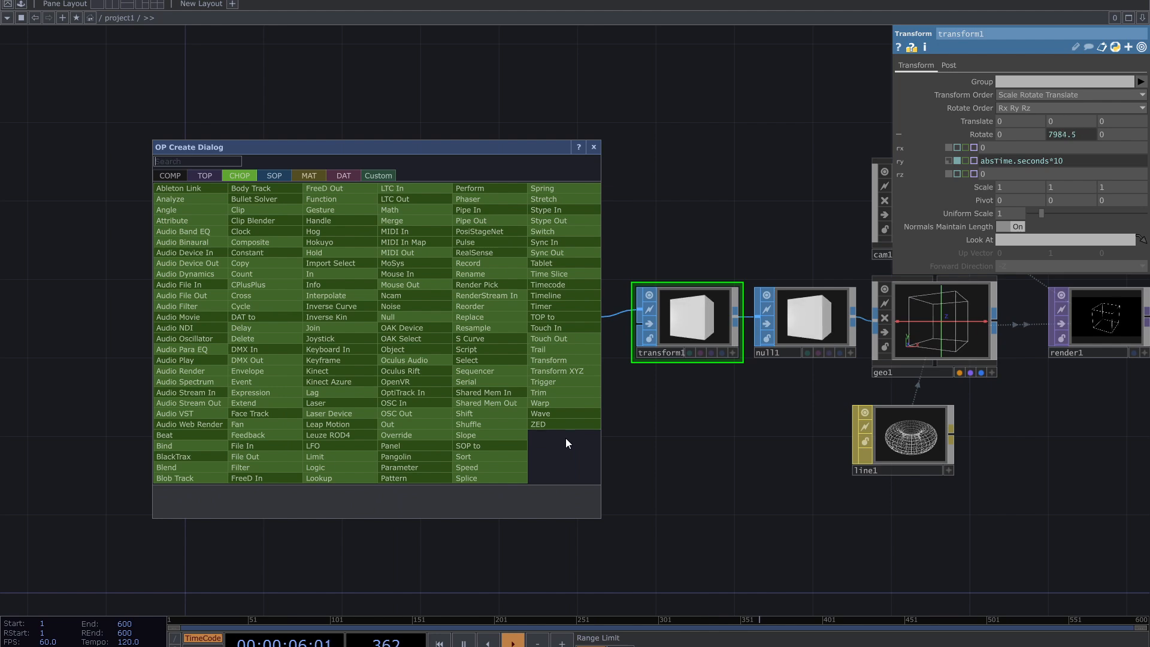
click(278, 257)
click(512, 400)
scroll(515, 402, up, 3)
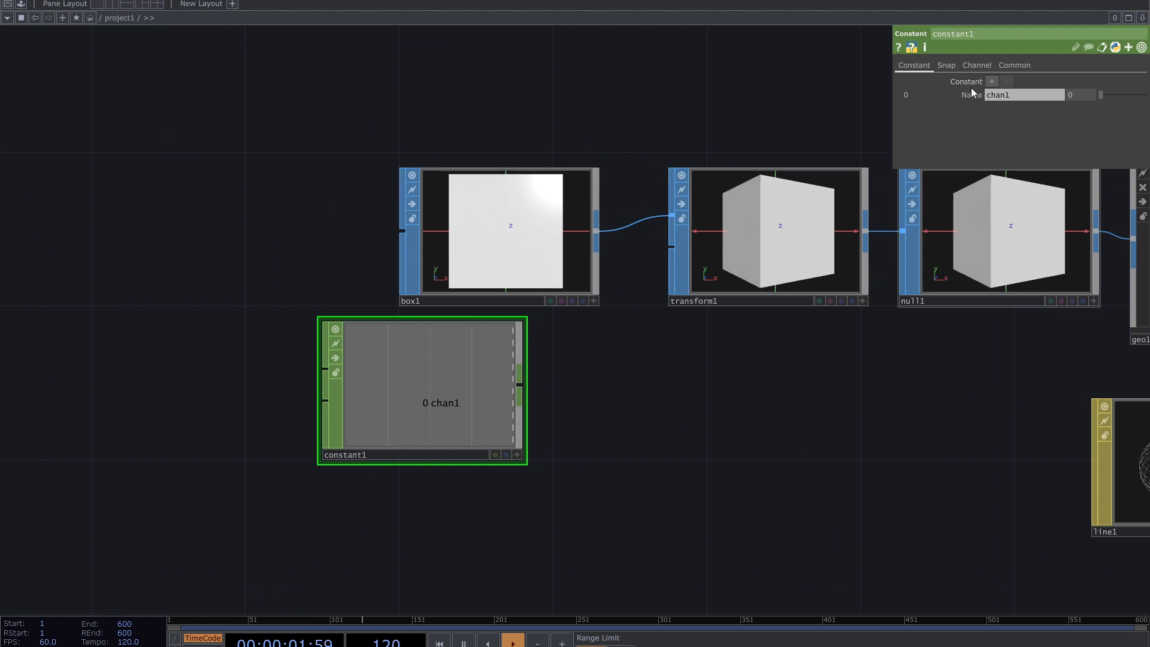
- Try two additional channels on constant1 with chan2 at 0.19, and remove both extra channels
click(990, 82)
click(991, 83)
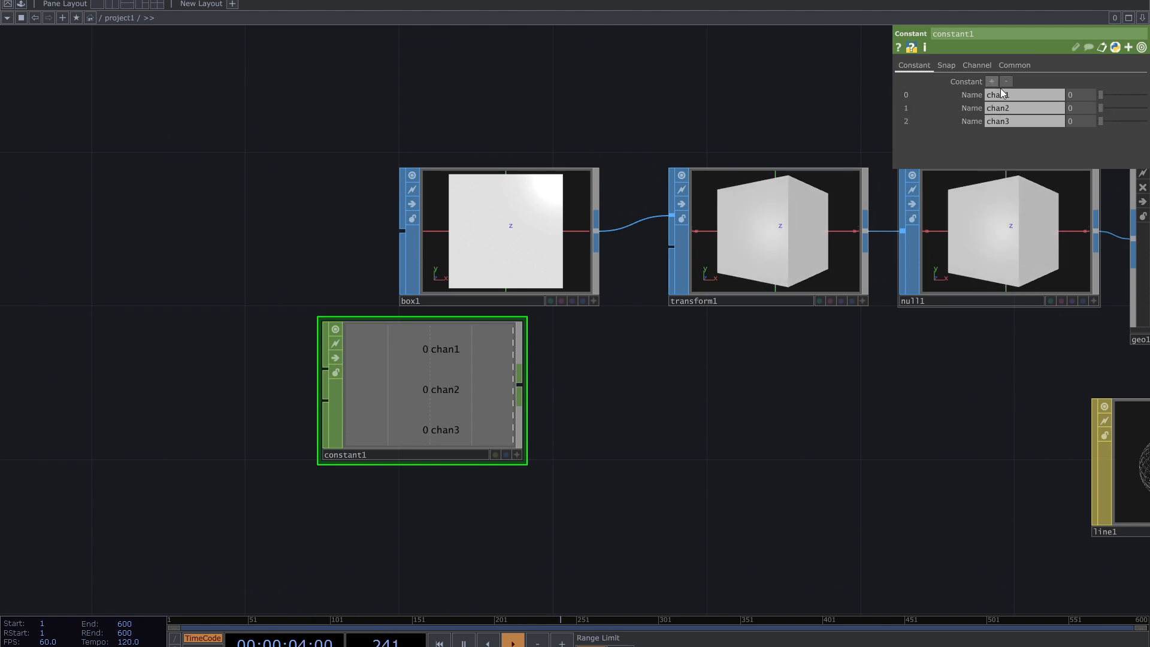
drag(1100, 107, 1109, 108)
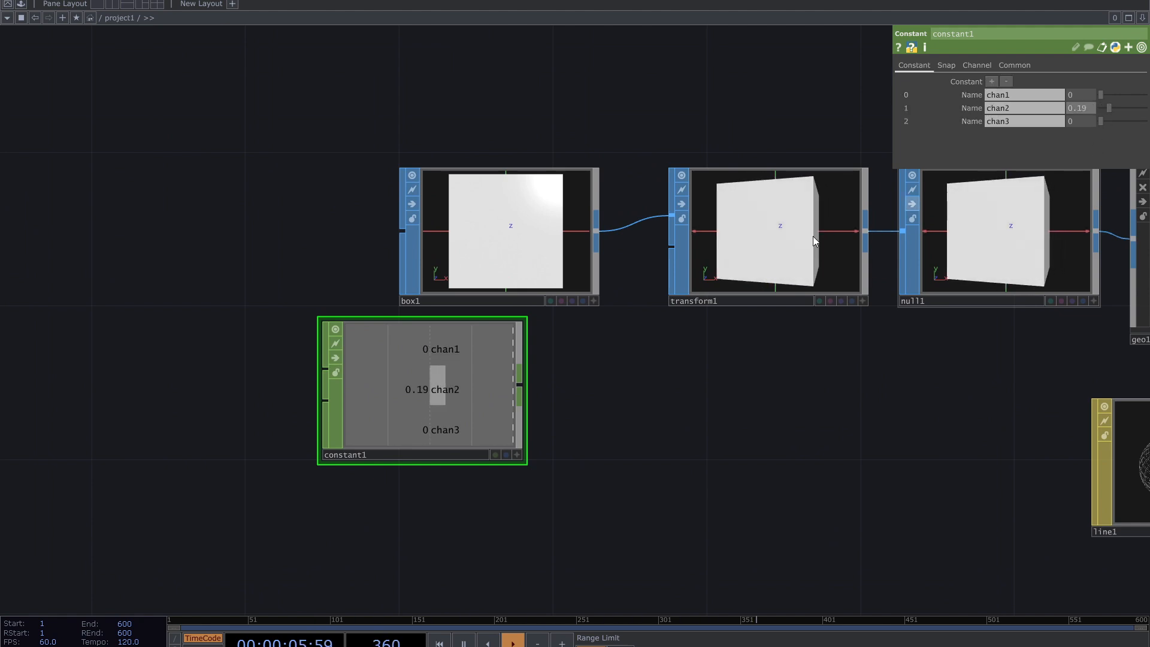
drag(581, 450, 530, 466)
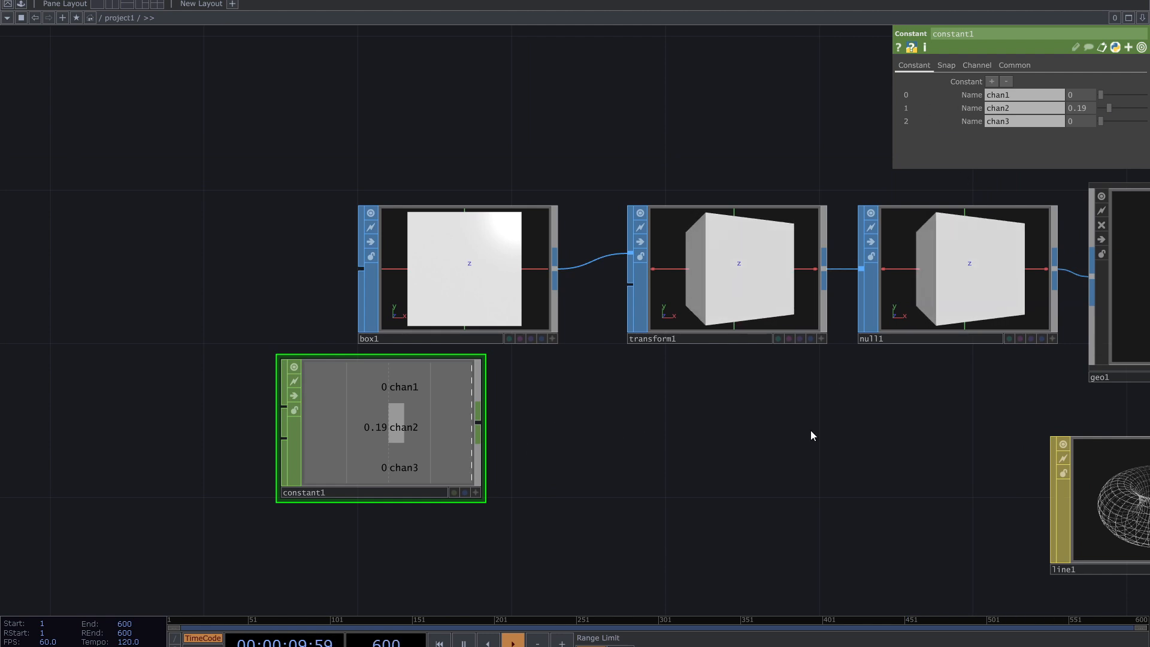
click(1007, 81)
click(1007, 81)
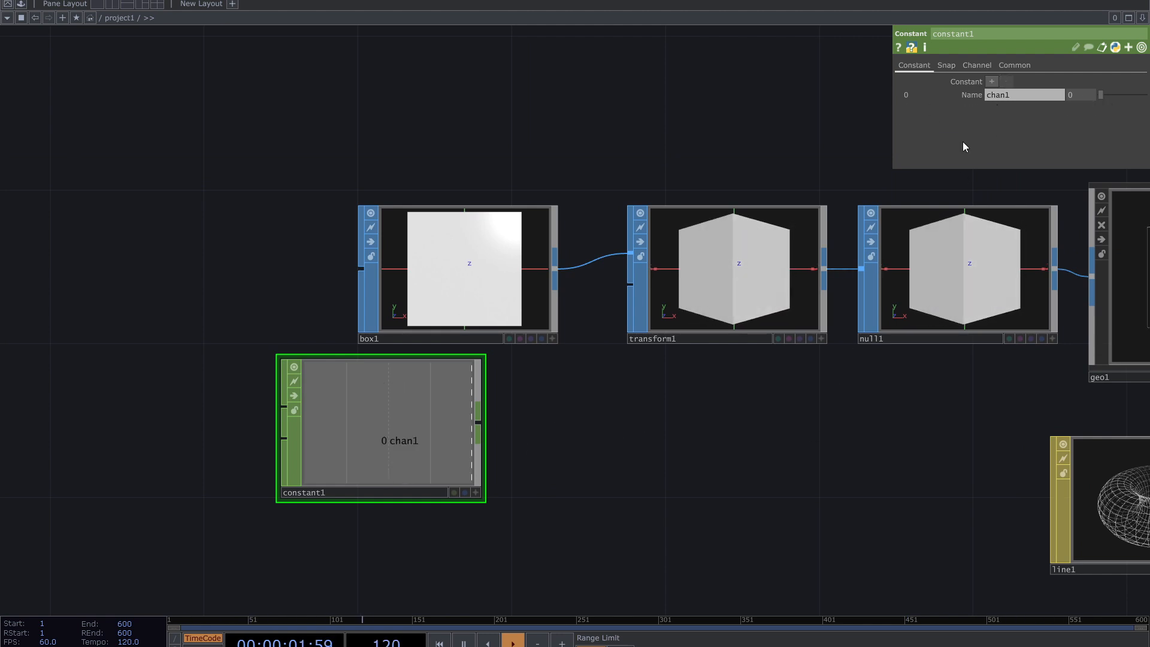
- Check transform1's rotation parameter names and rename constant1's remaining channel as ry
click(790, 326)
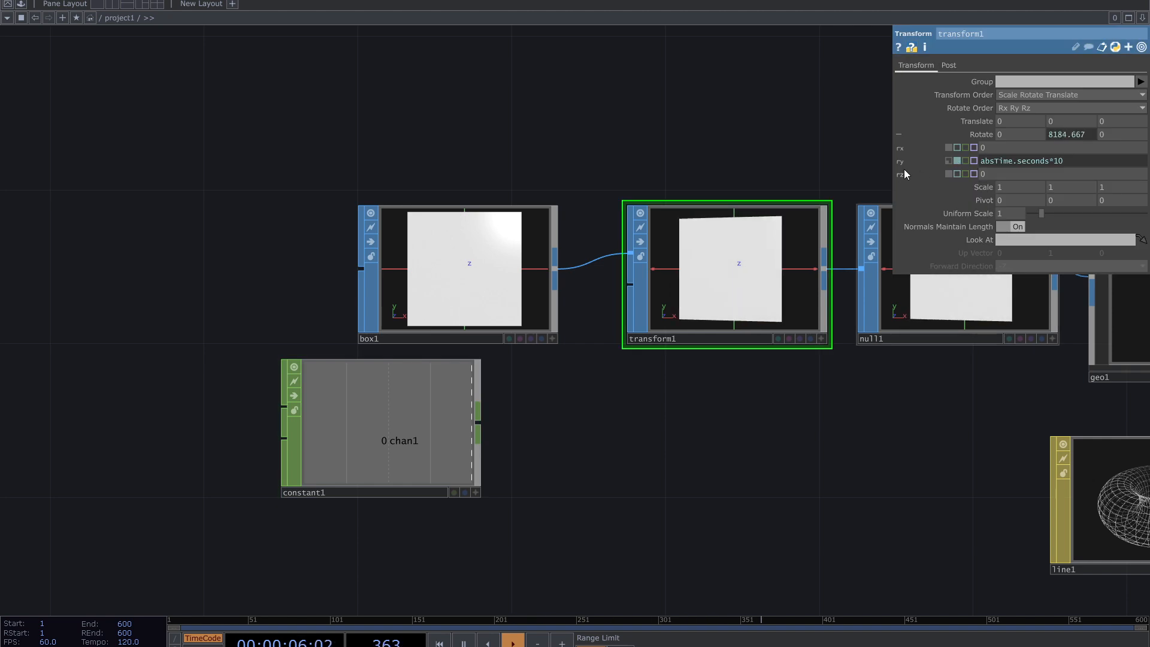
click(423, 436)
click(1006, 95)
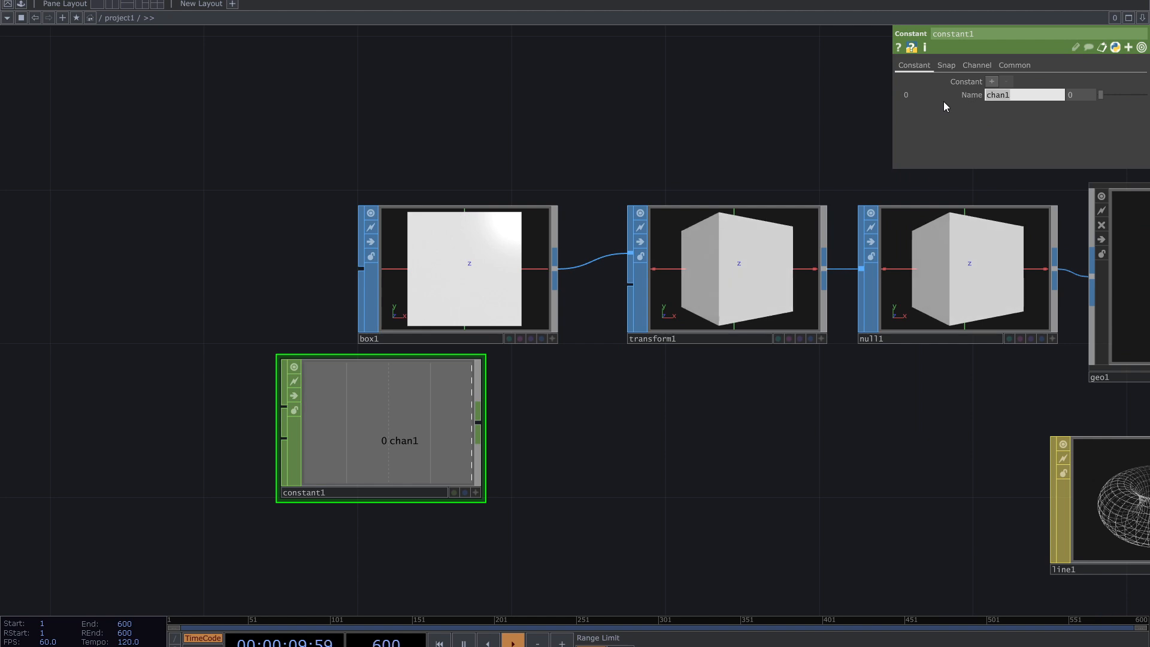
text(ry)
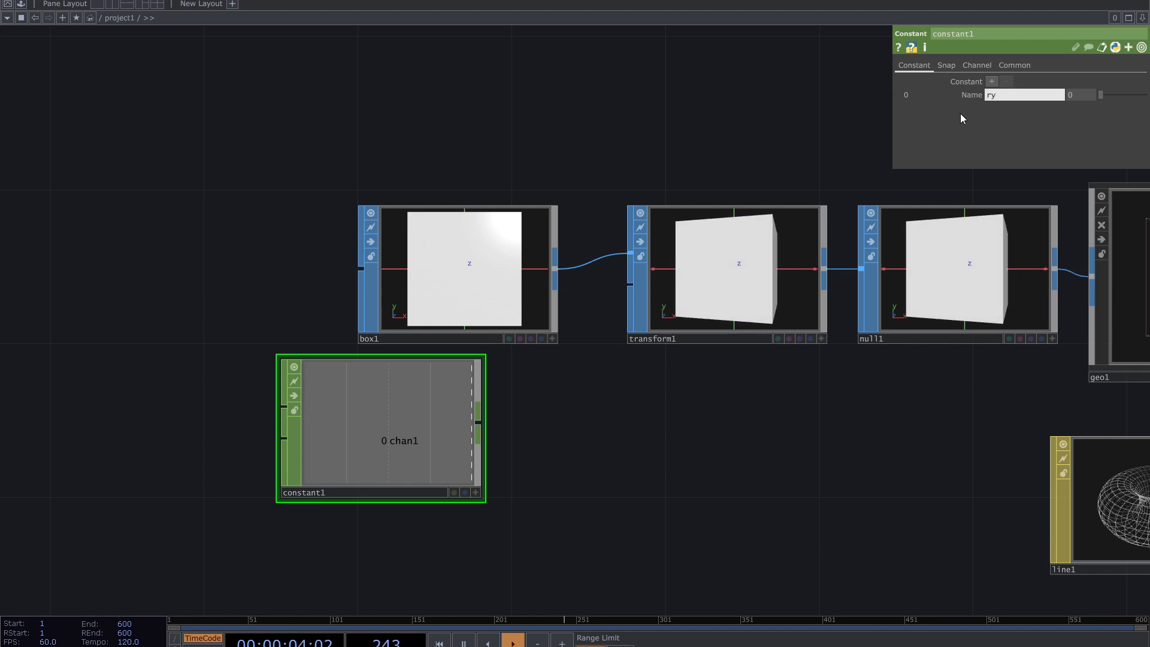
text(1)
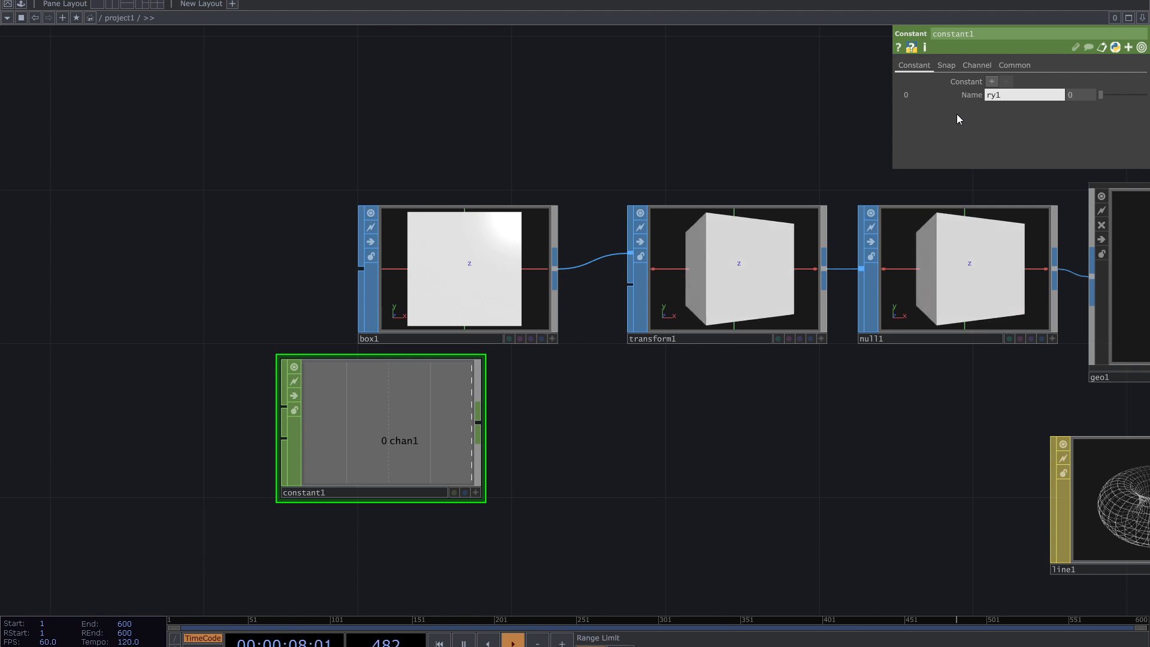
key(BackSpace)
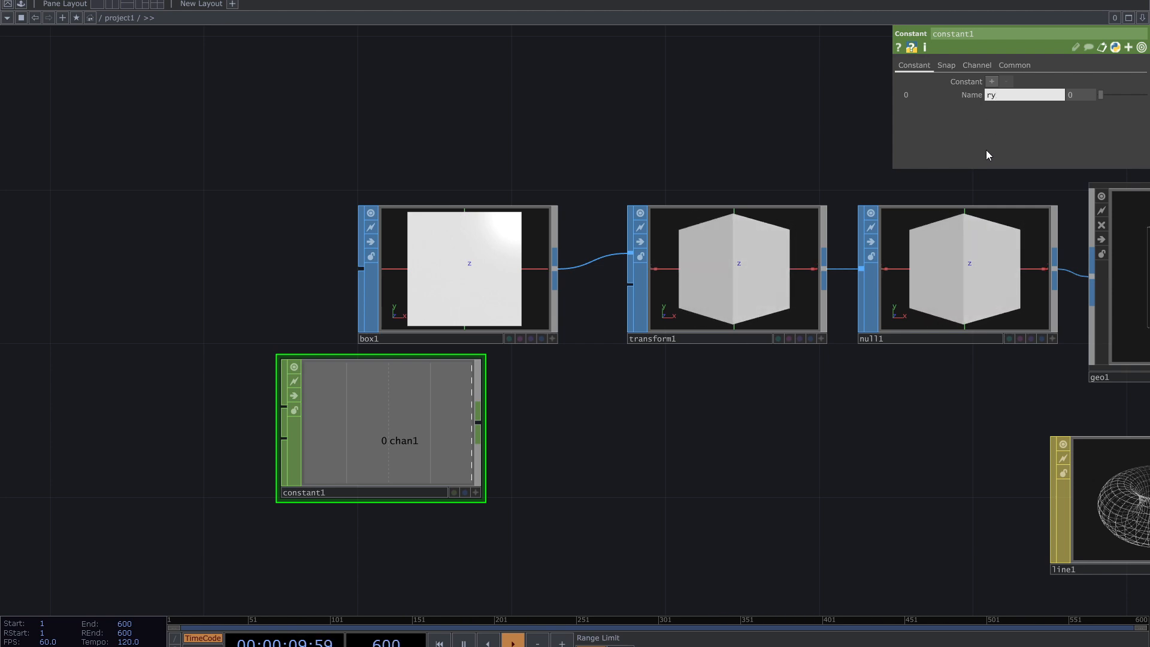
key(Return)
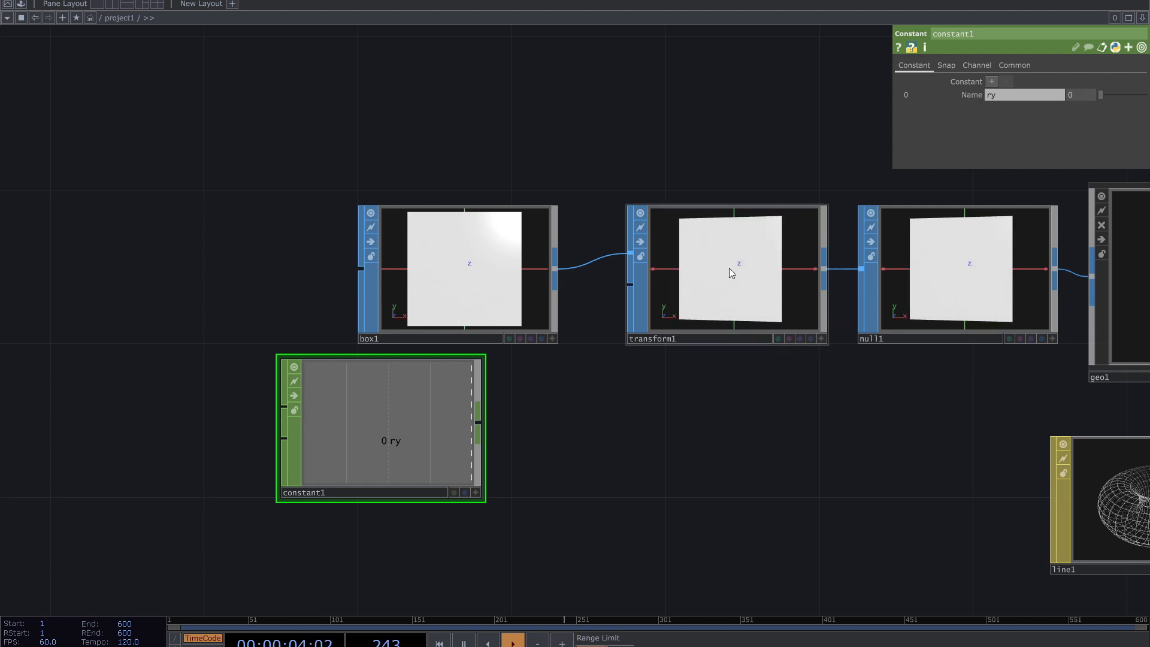
- Return transform1's ry to a constant value and link it to constant1's ry channel as a CHOP reference
click(711, 290)
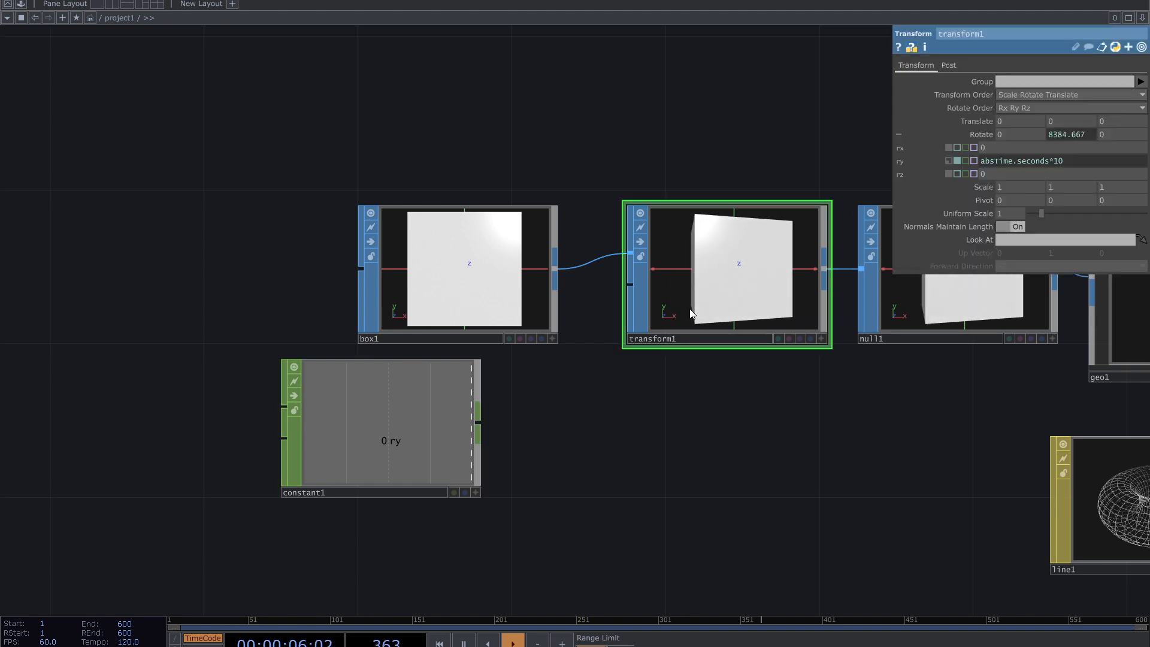
click(948, 161)
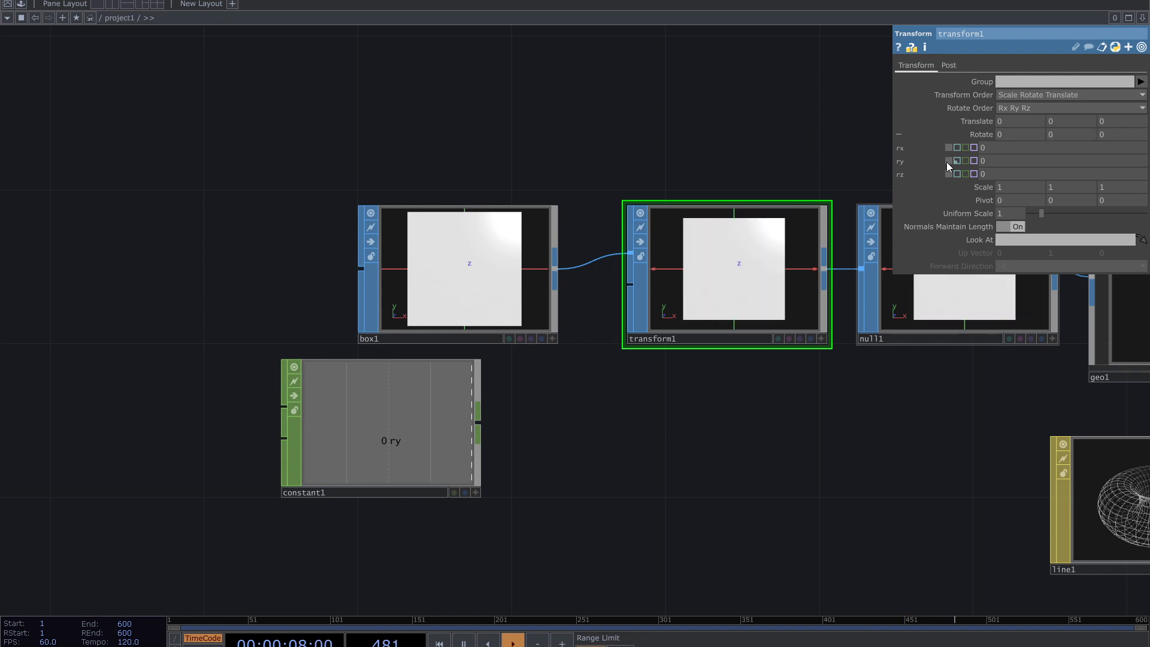
click(475, 492)
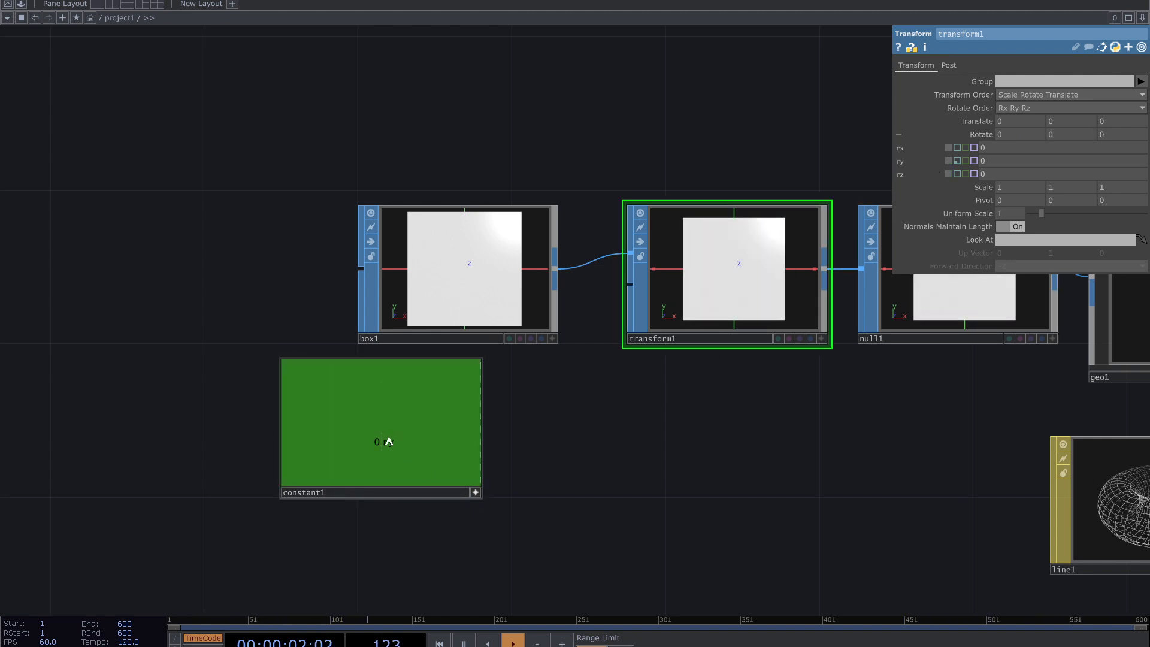
drag(388, 442, 1005, 162)
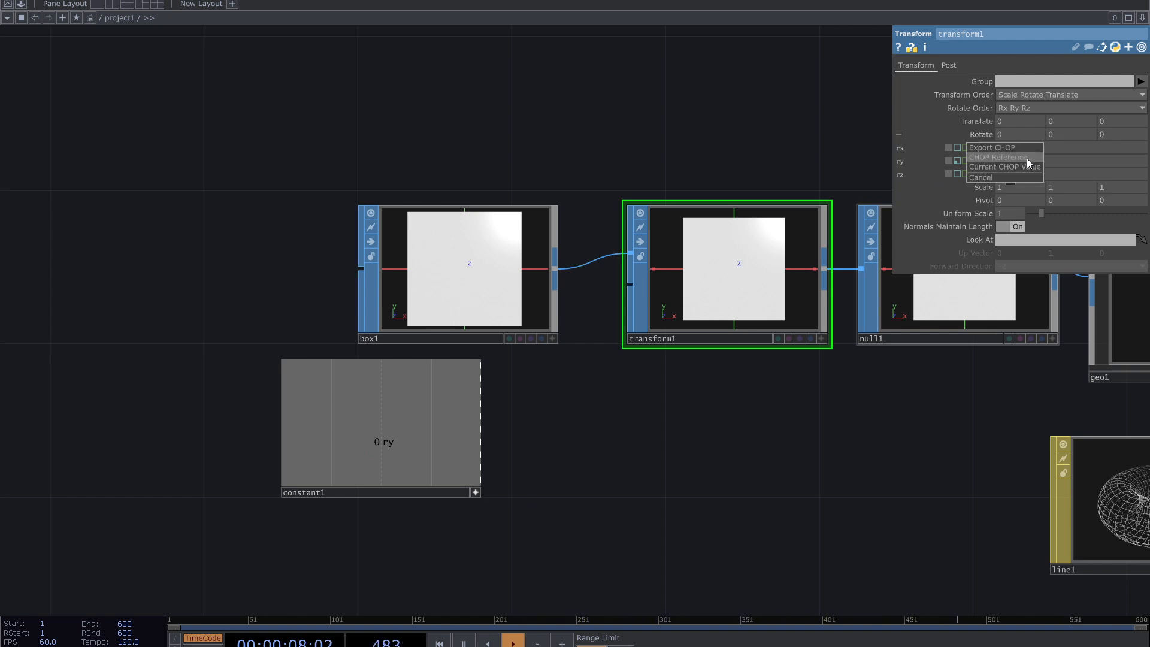
click(1027, 158)
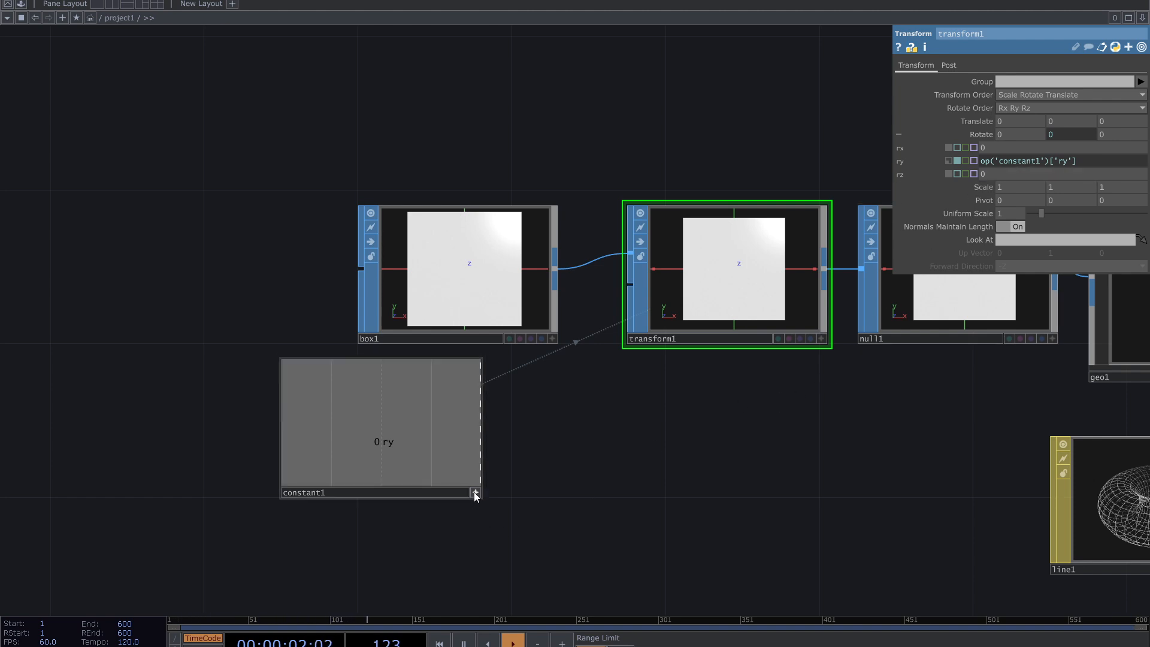
- Test constant1's ry channel with the values 0.65 and 50, and set it to 60
click(444, 458)
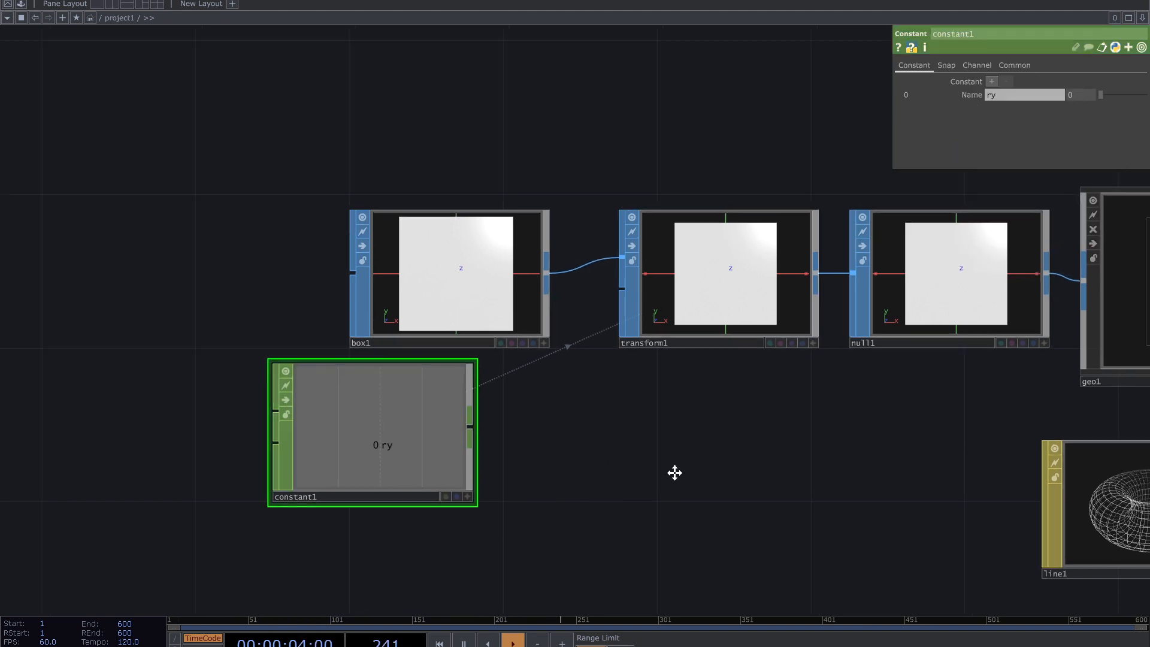
mouse_move(1107, 98)
mouse_down()
mouse_move(1138, 110)
mouse_move(1128, 101)
mouse_up()
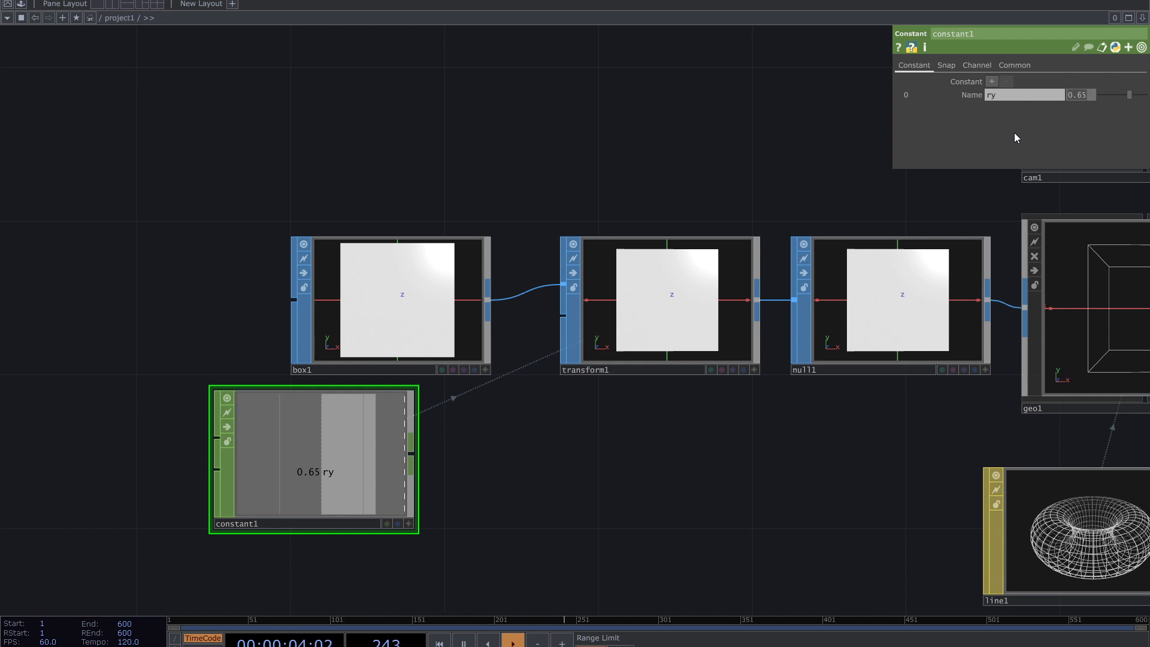
text(50)
key(Return)
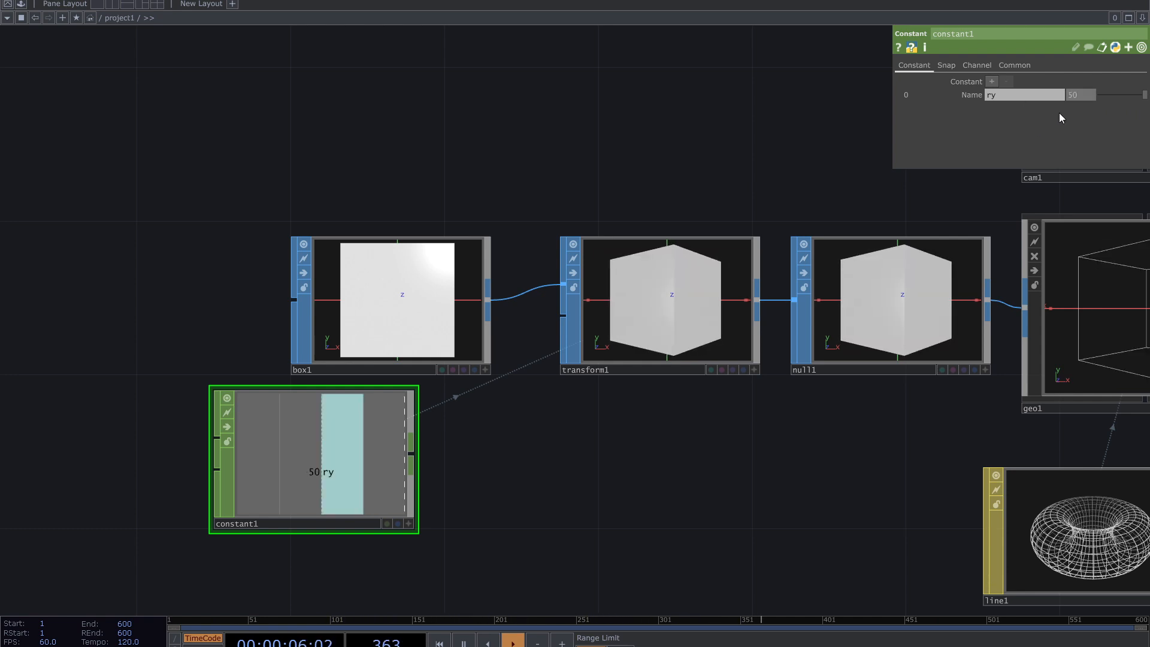
text(40)
key(Return)
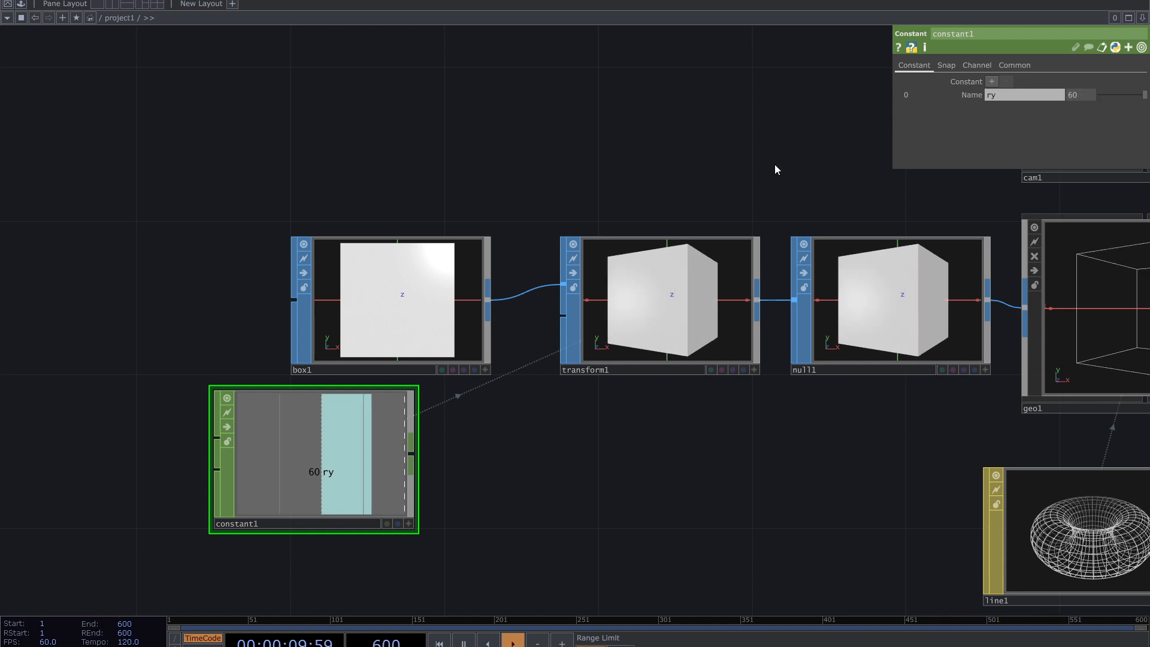
drag(742, 171, 695, 186)
drag(550, 452, 666, 382)
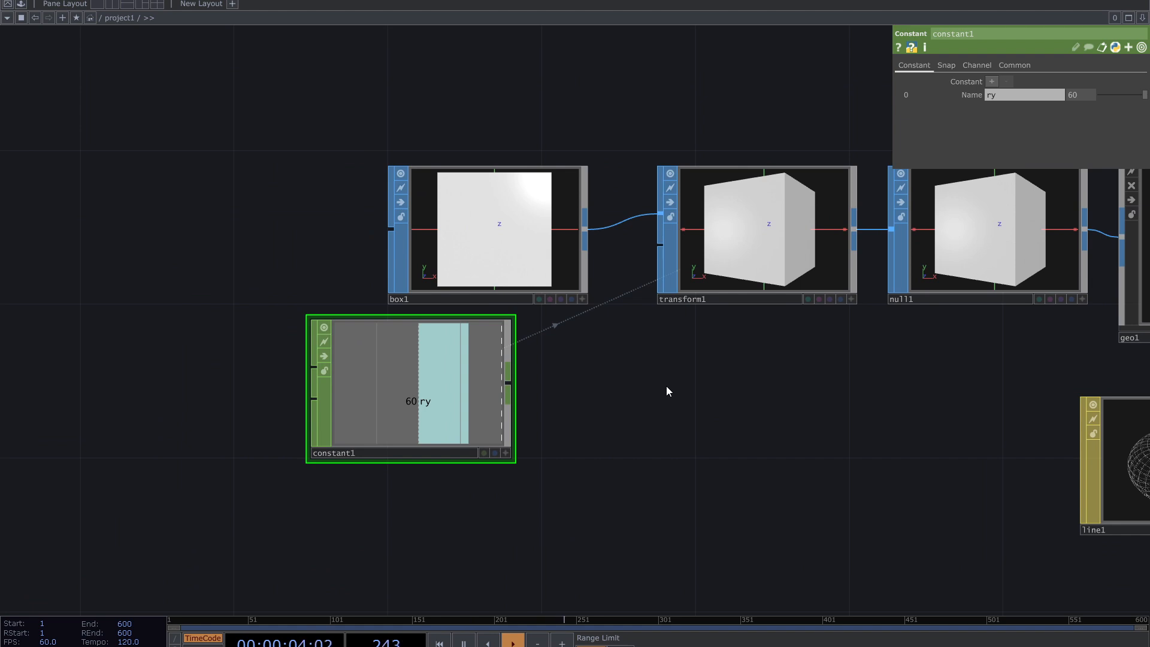
- Move constant1 away from the box chain and connect a Null CHOP to its output, placed below transform1
drag(681, 386, 647, 433)
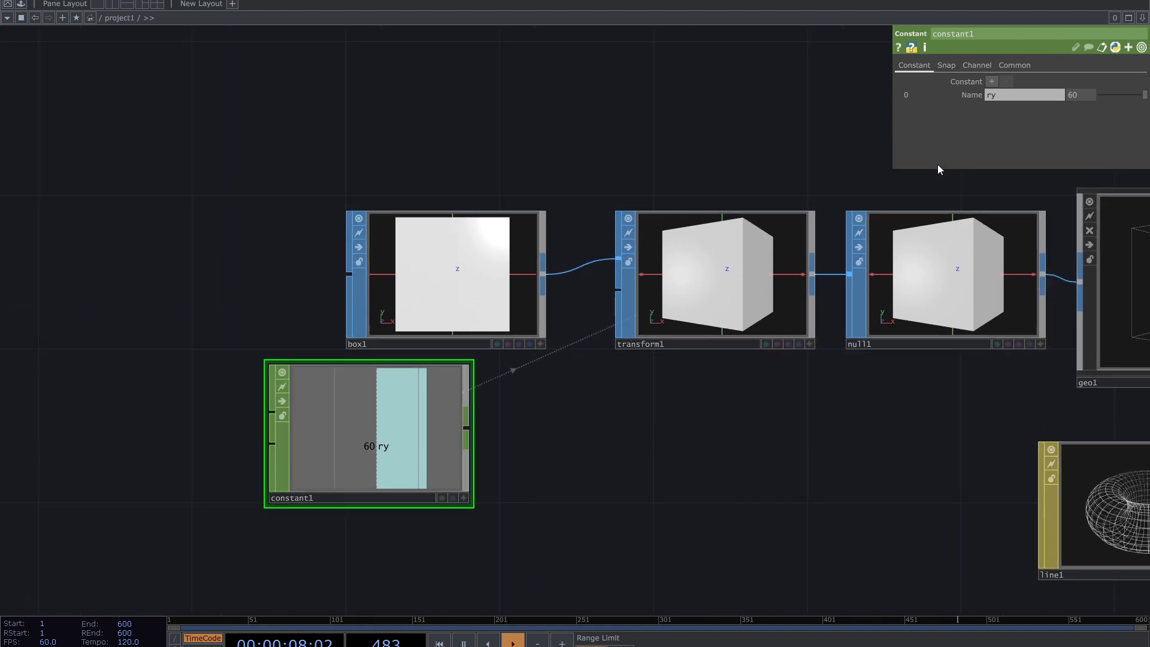
drag(641, 472, 802, 387)
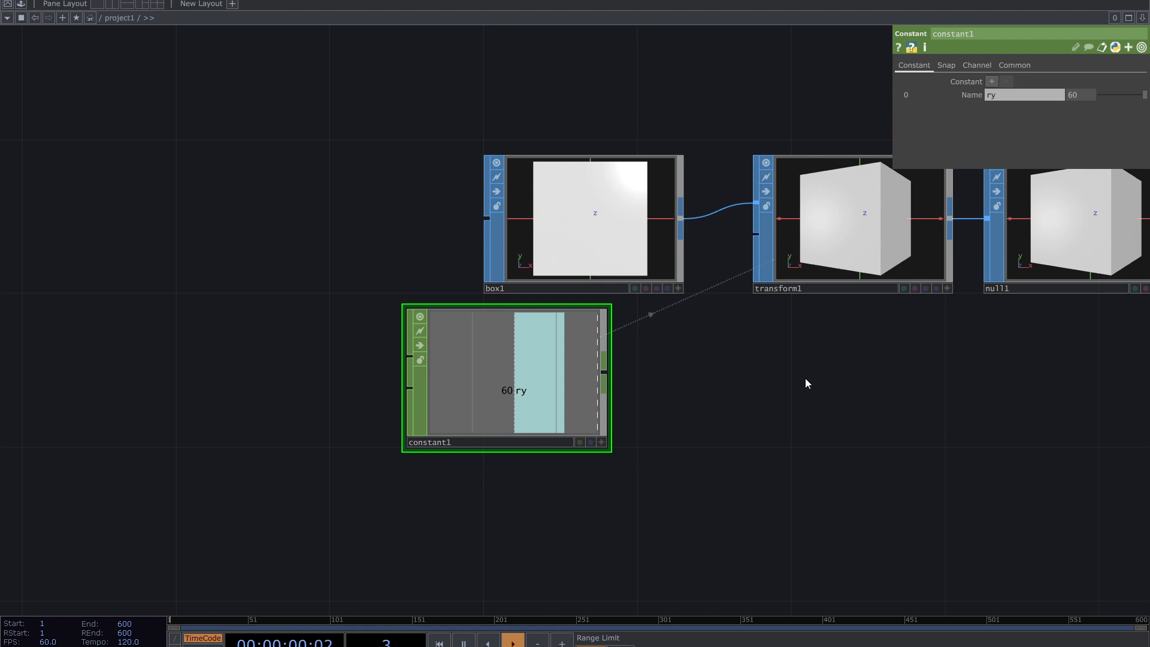
drag(542, 382, 355, 429)
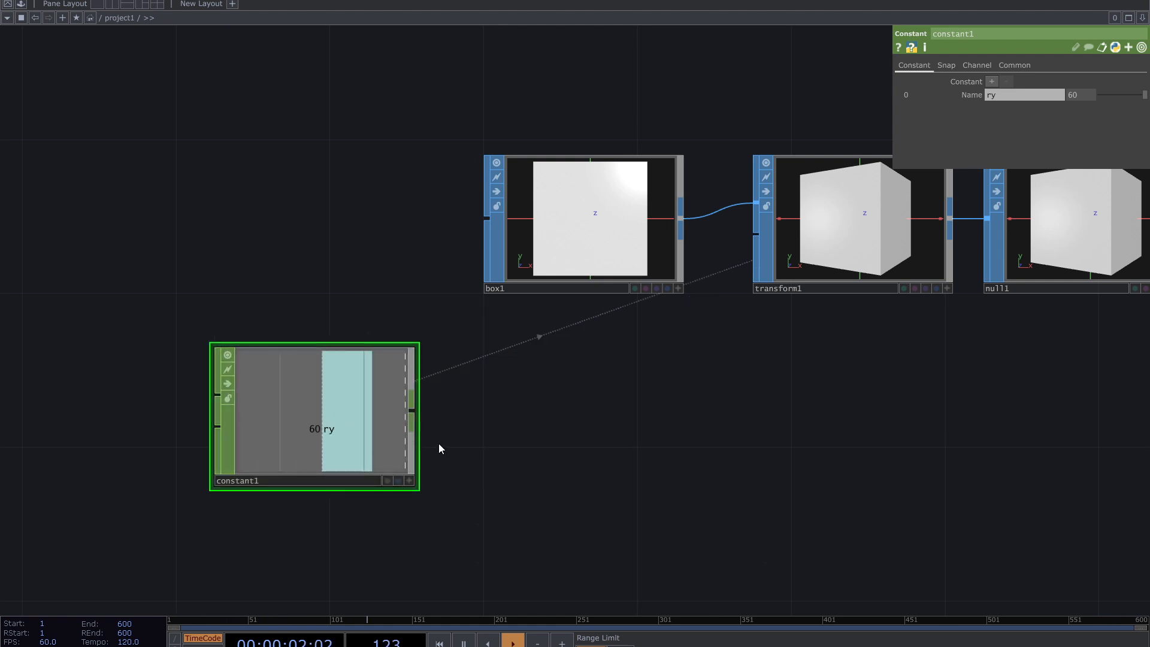
right_click(413, 412)
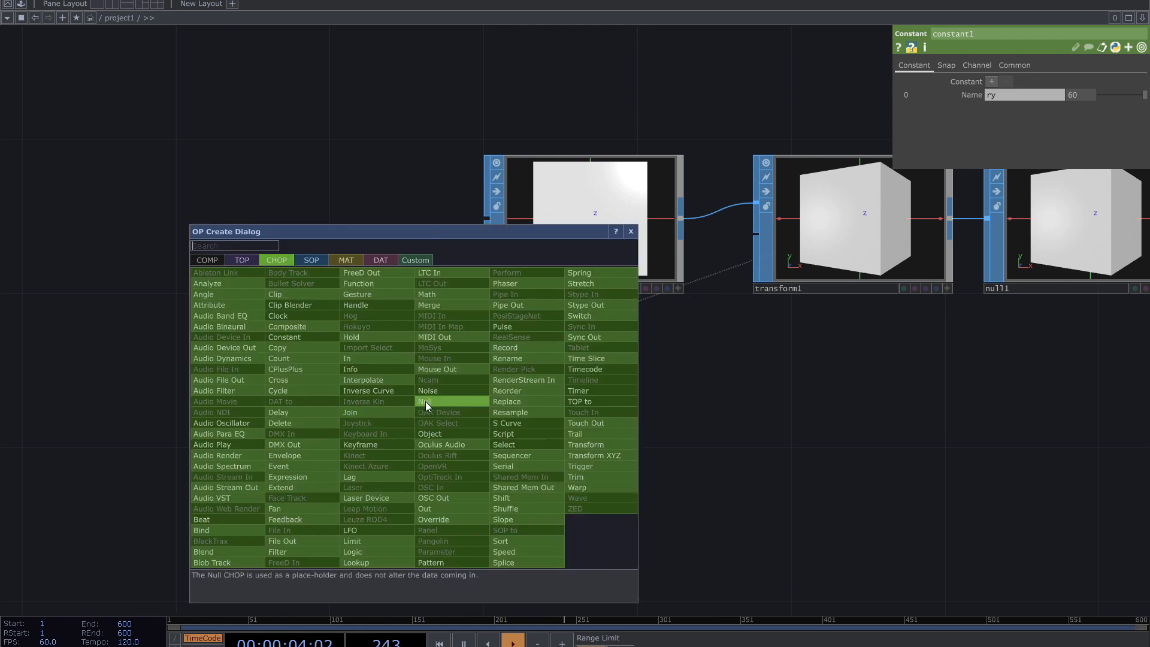
click(427, 400)
click(784, 411)
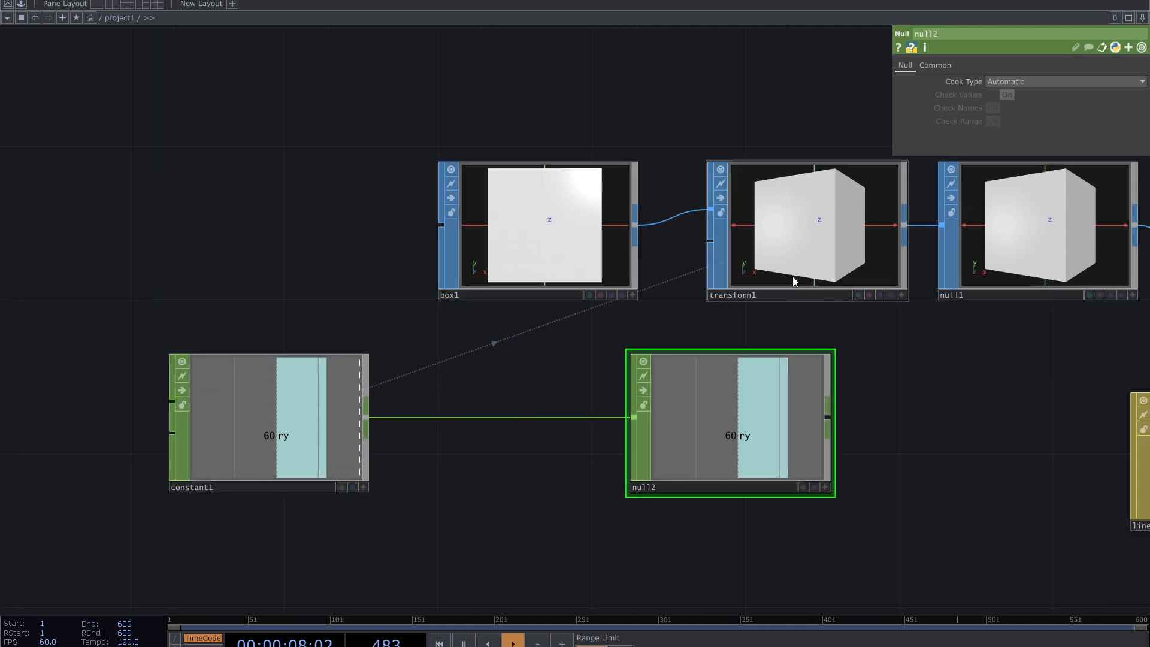
- Relink transform1's ry rotation to null2's ry channel as a CHOP reference
click(798, 285)
drag(839, 415, 710, 412)
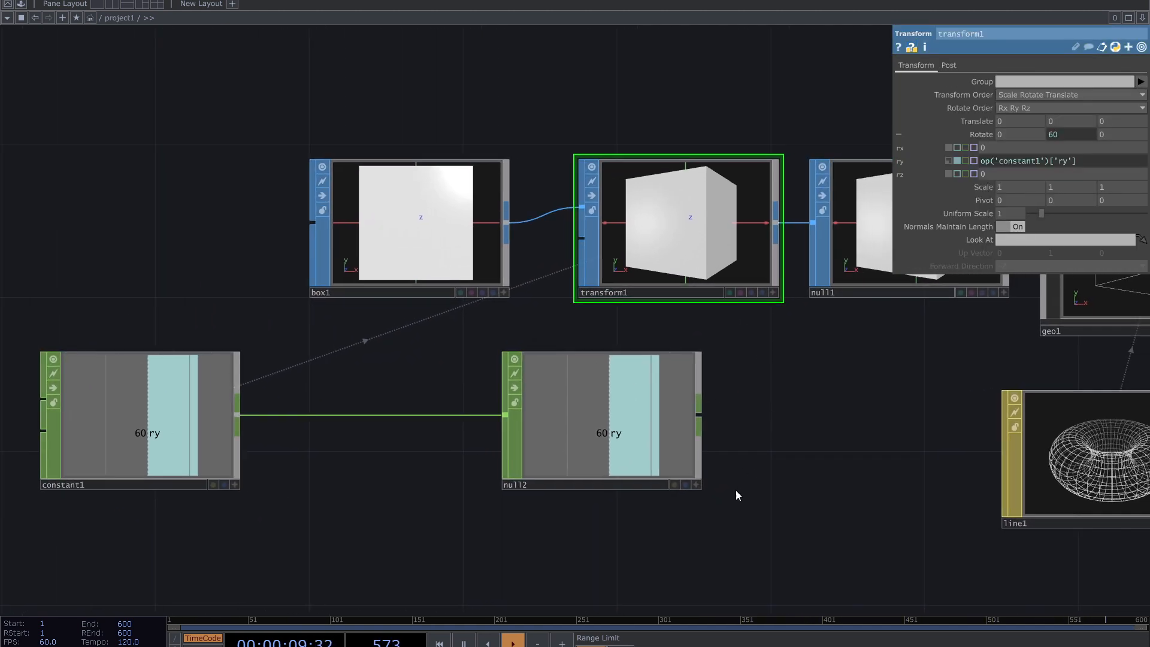
click(695, 485)
drag(682, 477, 671, 472)
drag(591, 426, 1018, 160)
click(1014, 158)
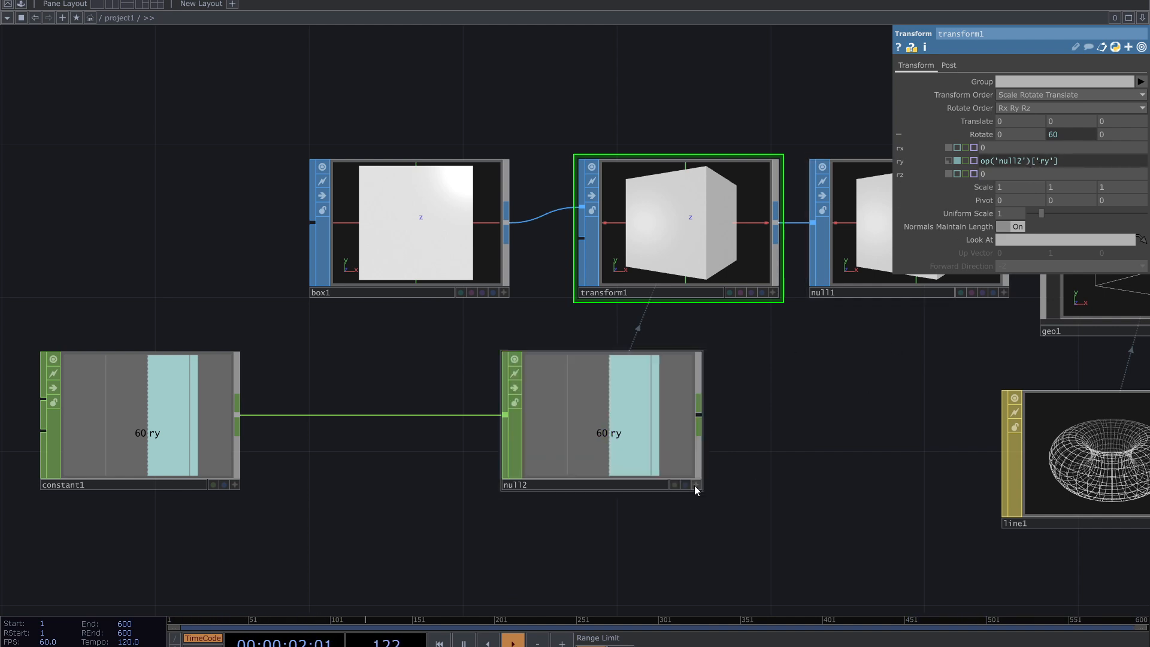
- Test constant1's ry channel at 1 and 0.3, with transform1's viewer orbited to an angled view of the box
click(172, 421)
drag(1108, 96, 1145, 128)
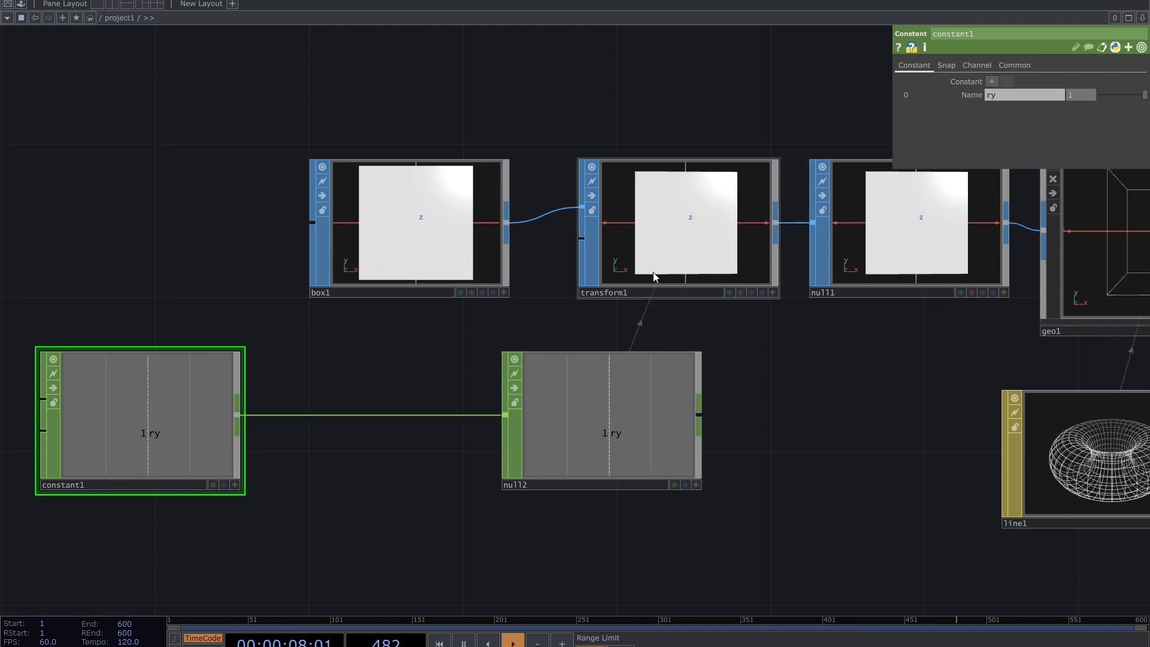
click(773, 292)
drag(754, 270, 793, 252)
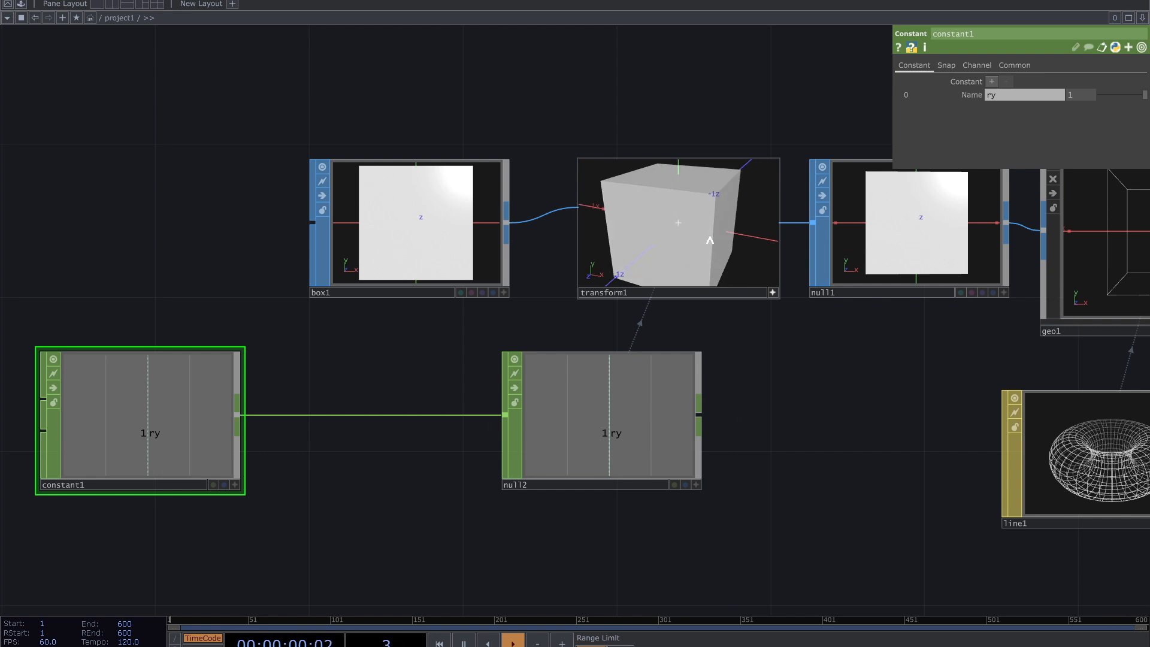
mouse_move(1107, 96)
mouse_down()
mouse_move(1136, 108)
mouse_move(1114, 102)
mouse_up()
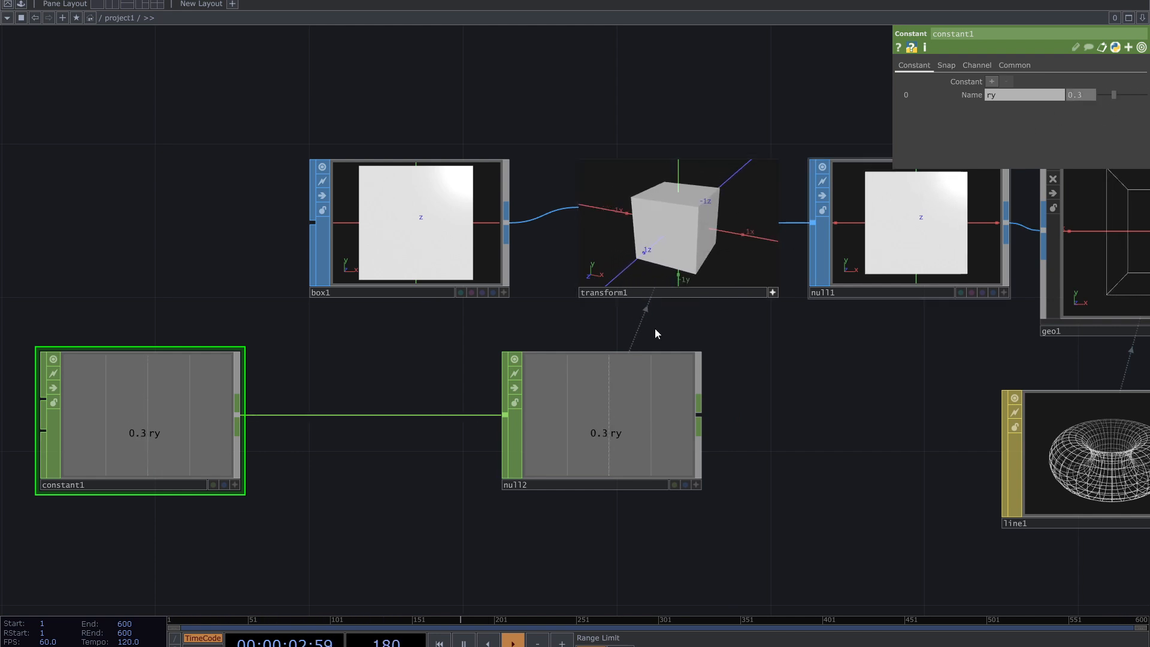
- Insert a Math CHOP into the connection between constant1 and null2
right_click(399, 414)
click(411, 401)
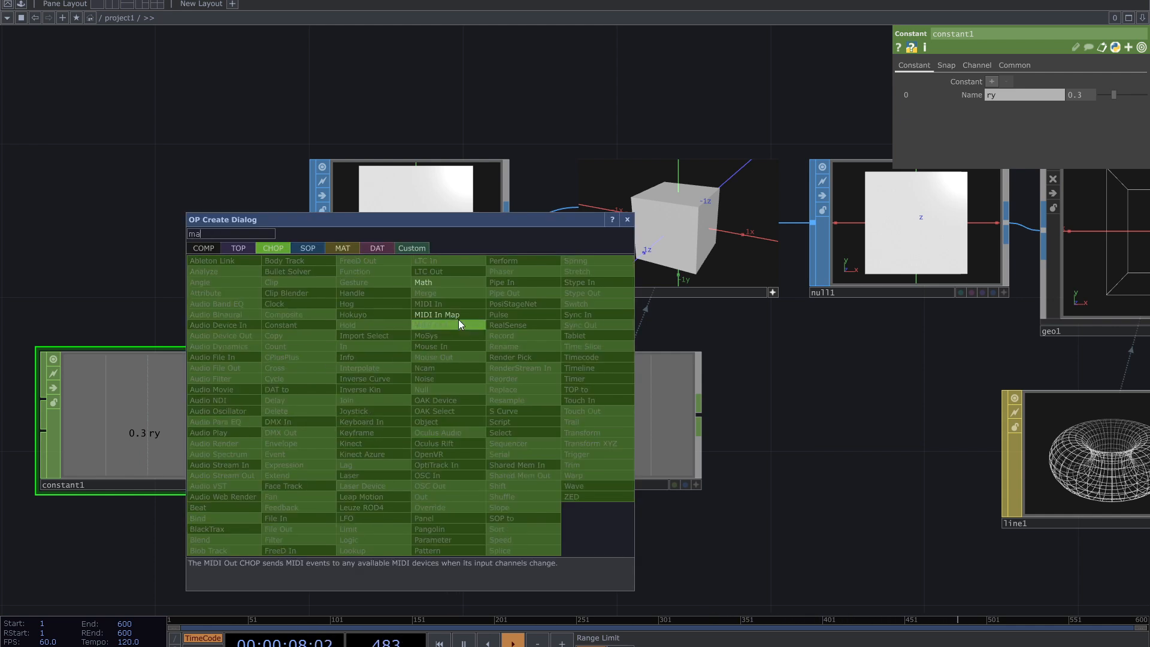
click(427, 284)
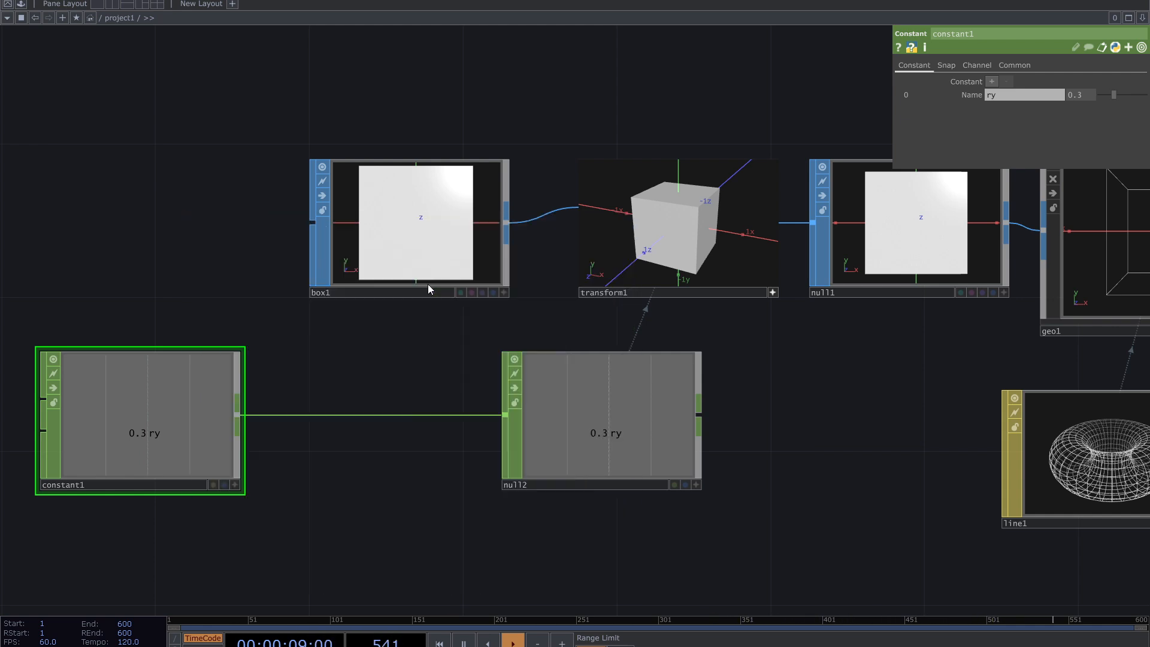
click(382, 418)
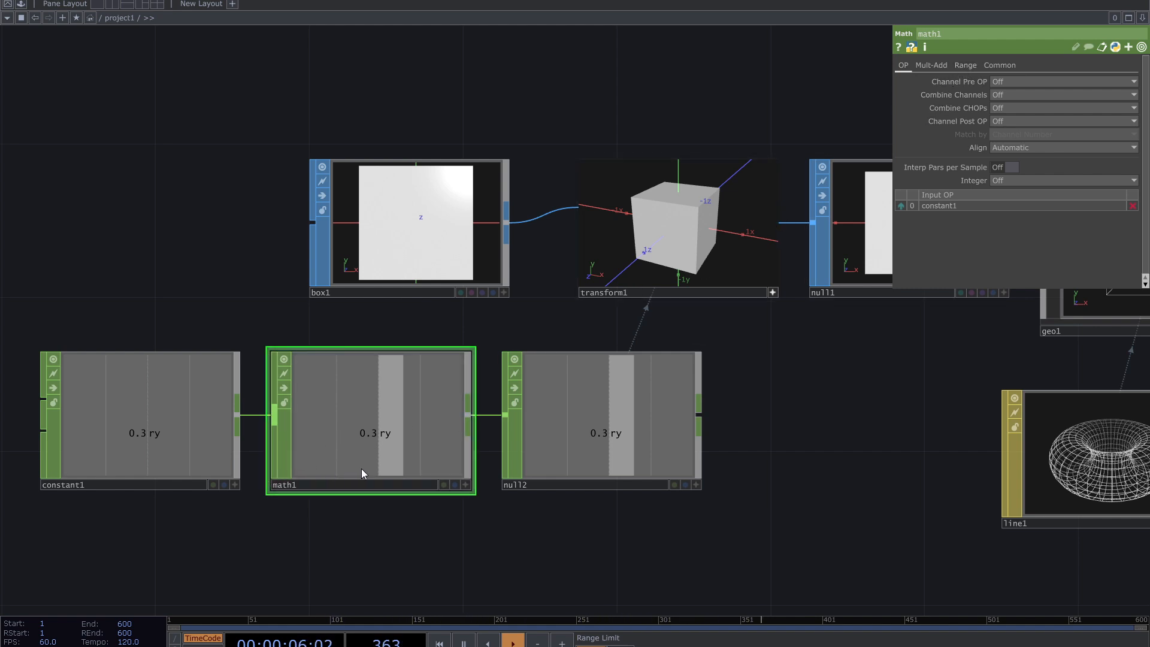
- Remap math1's input from the range 0–1 to the range 0–360
scroll(870, 397, up, 3)
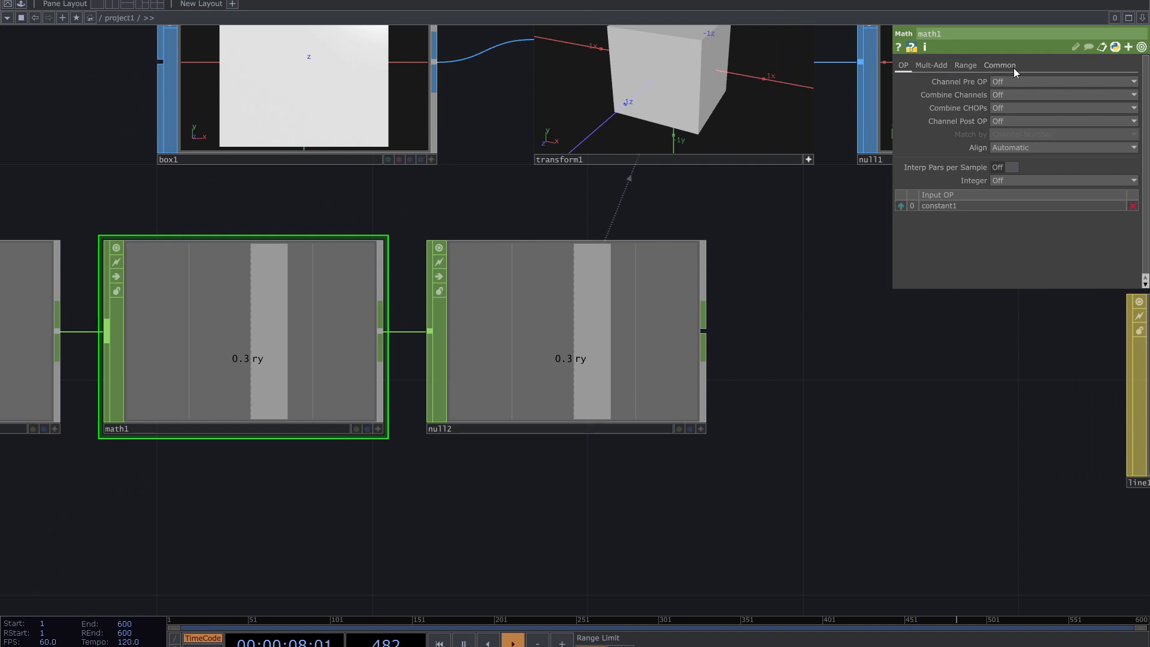
click(923, 67)
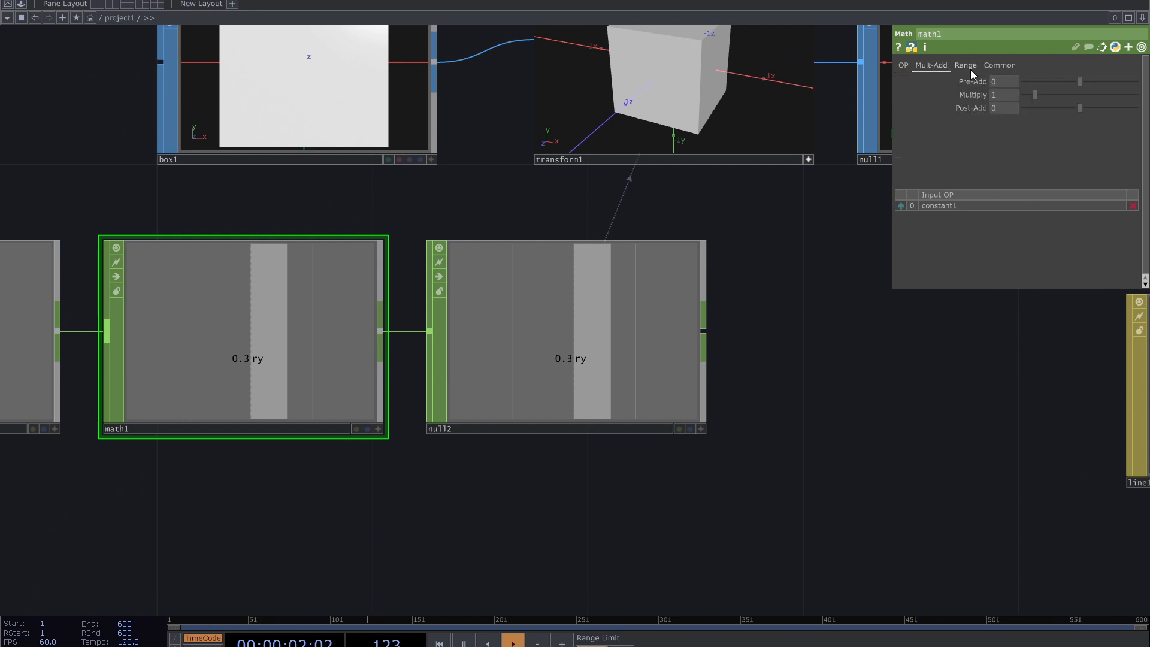
click(966, 65)
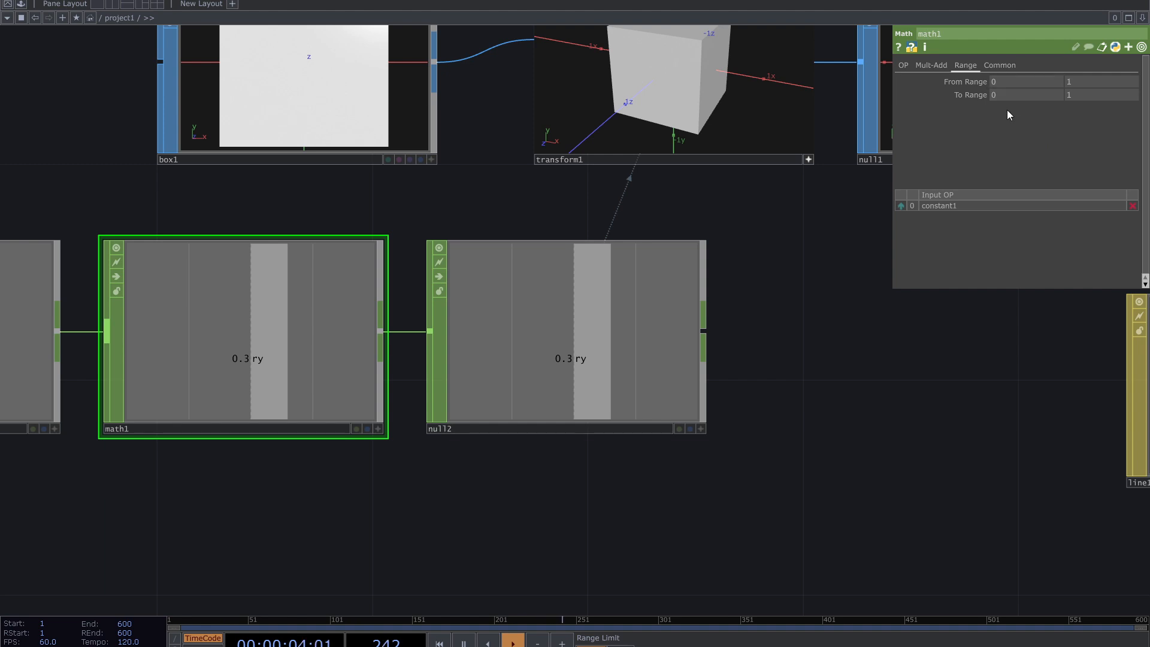
scroll(777, 408, down, 2)
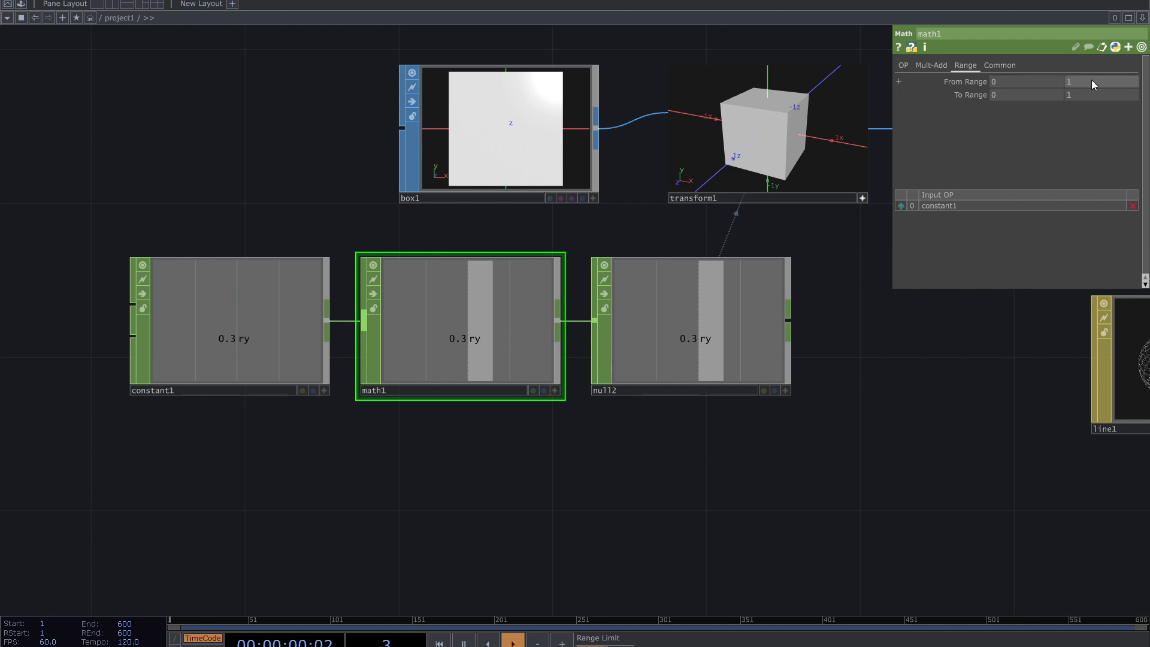
drag(616, 420, 552, 455)
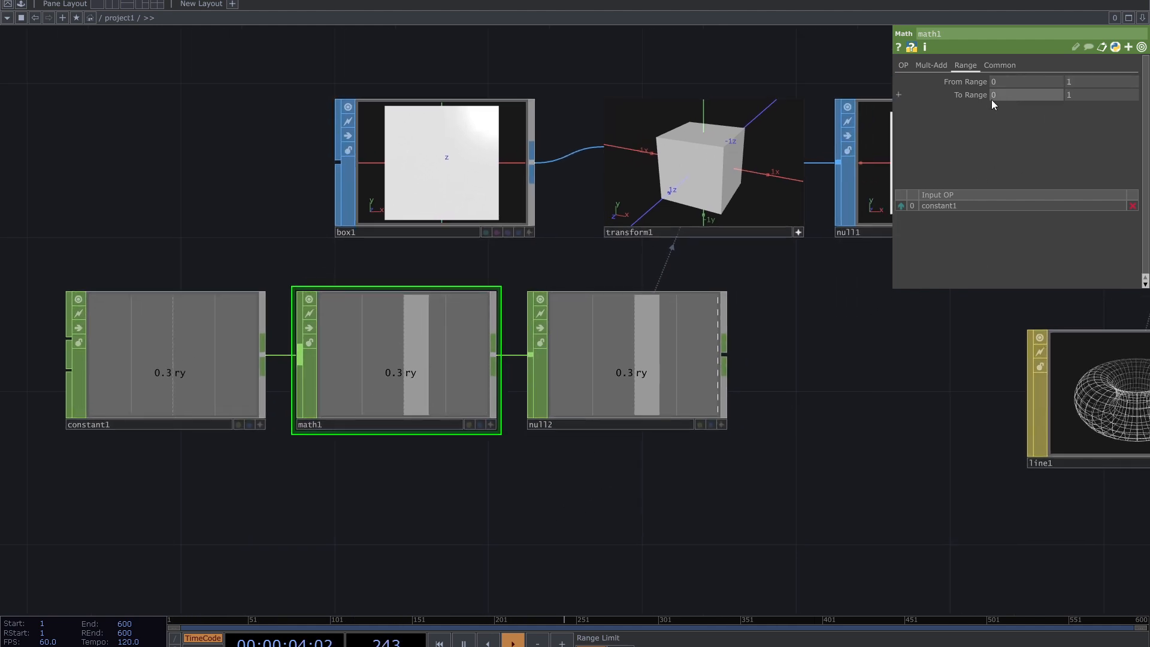
click(877, 363)
drag(820, 331, 796, 350)
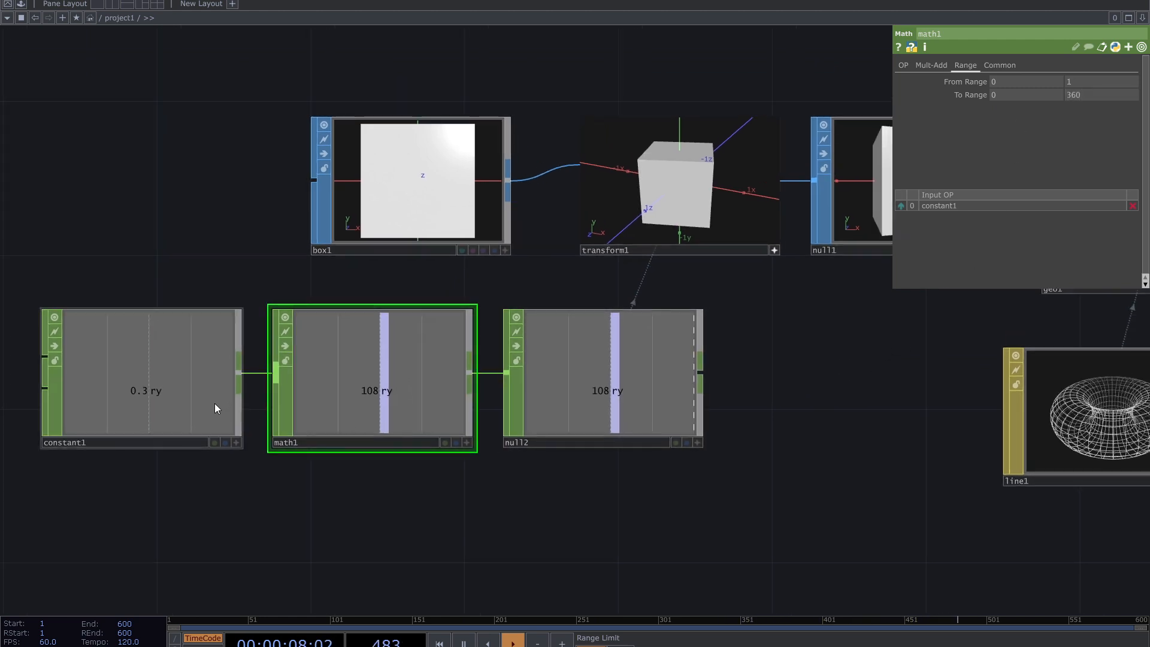
- Test the remapped box rotation with constant1's ry at 0.92, and set ry to 0.27
scroll(478, 477, up, 3)
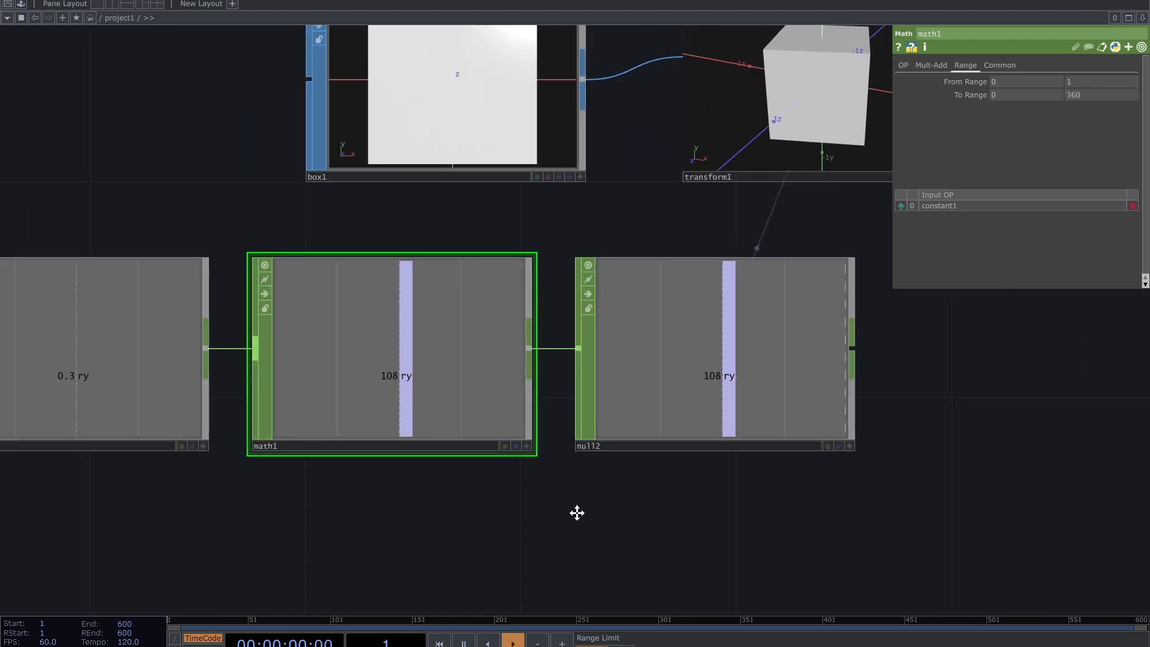
drag(577, 512, 606, 540)
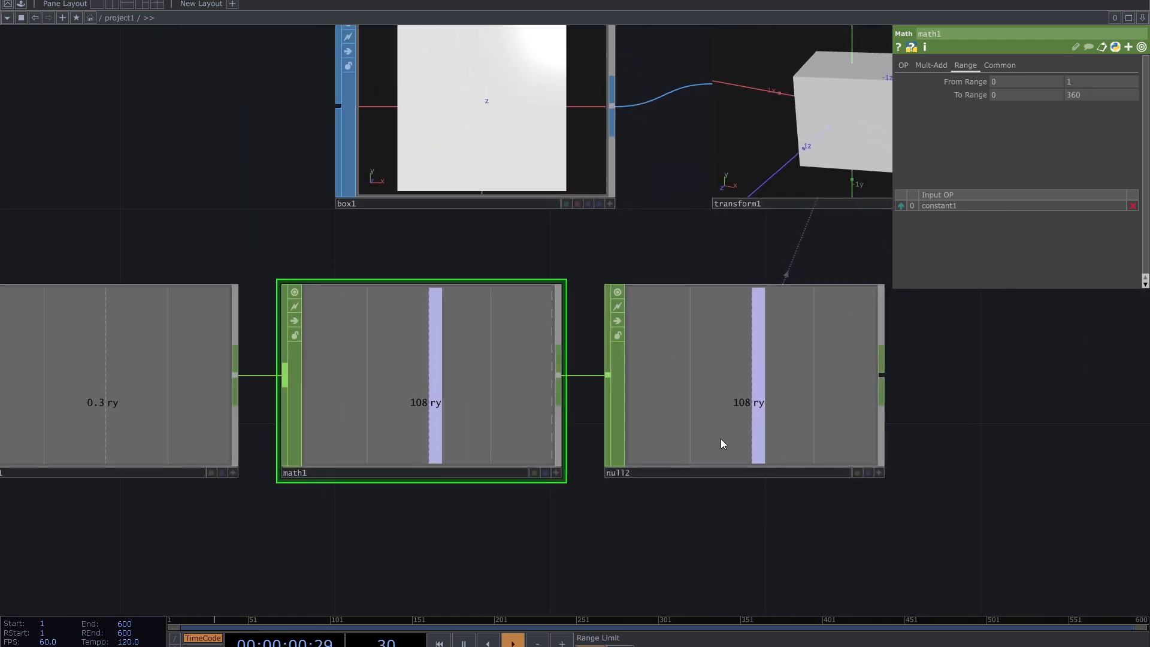
click(158, 437)
drag(1113, 95, 1142, 128)
drag(889, 390, 699, 455)
scroll(792, 420, down, 3)
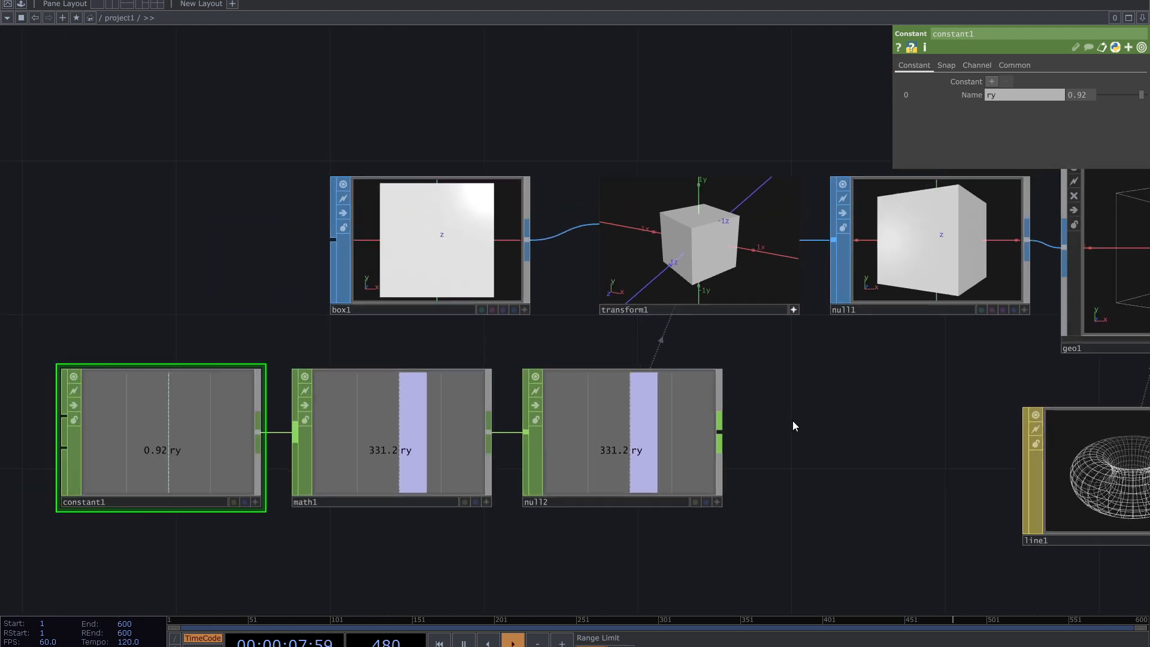
drag(792, 421, 778, 418)
drag(1115, 97, 1112, 98)
drag(808, 363, 816, 336)
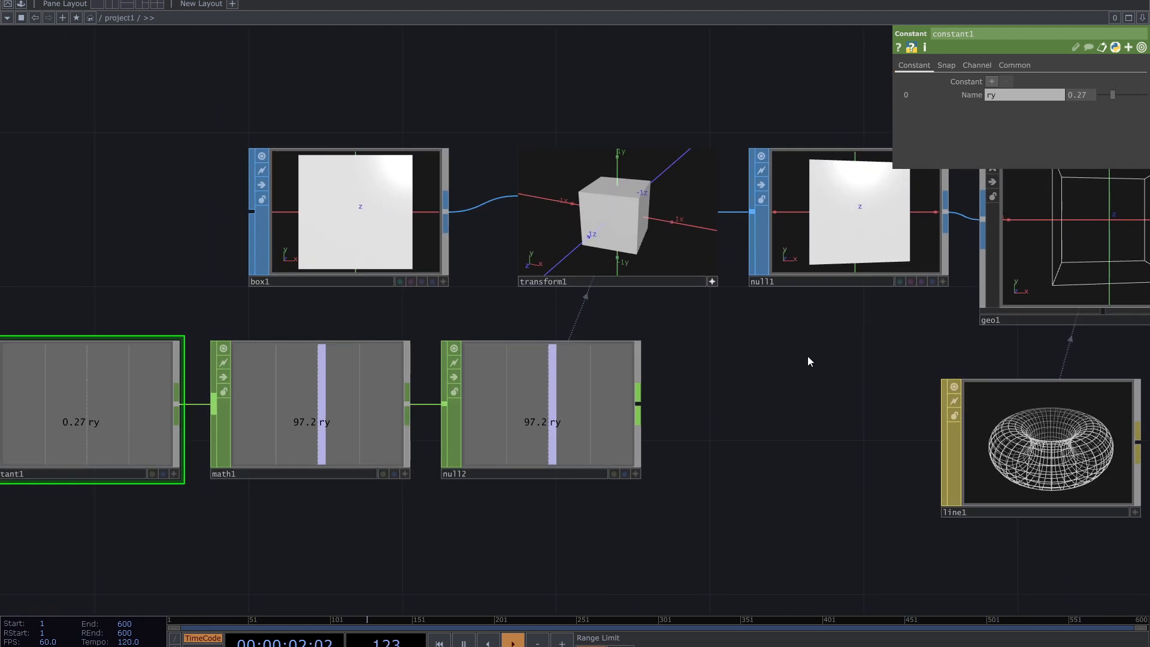
- Review math1's multiply and add parameters, then deactivate transform1's interactive viewer and check its ry reference expression
scroll(778, 375, down, 2)
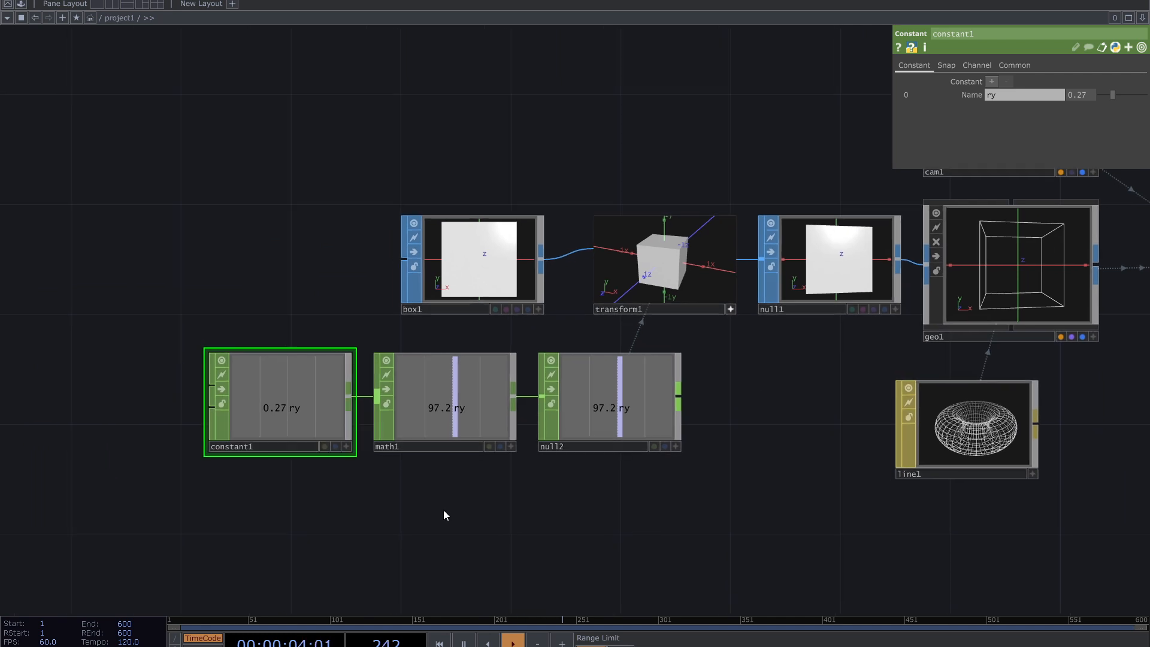
click(476, 448)
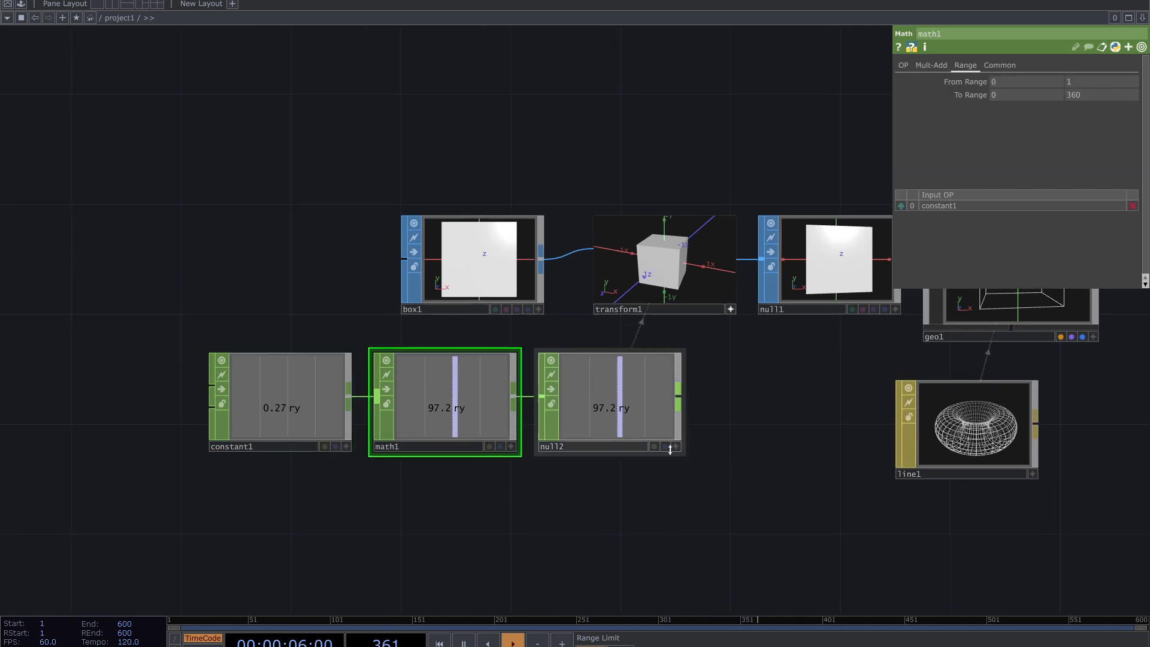
click(949, 67)
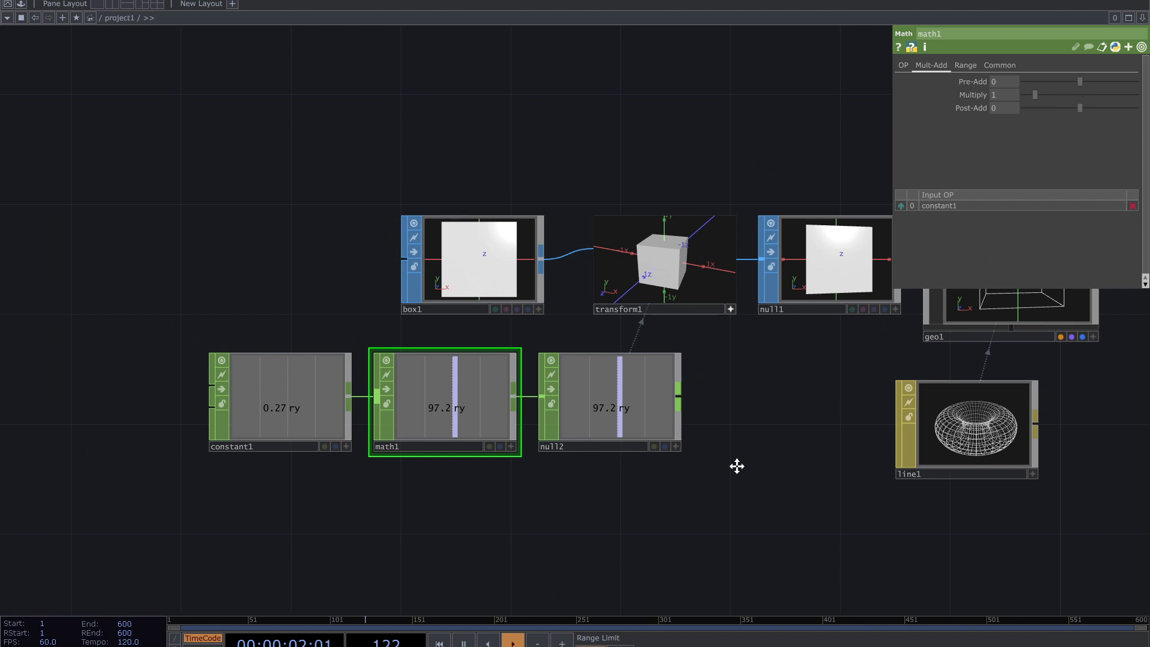
drag(737, 465, 727, 436)
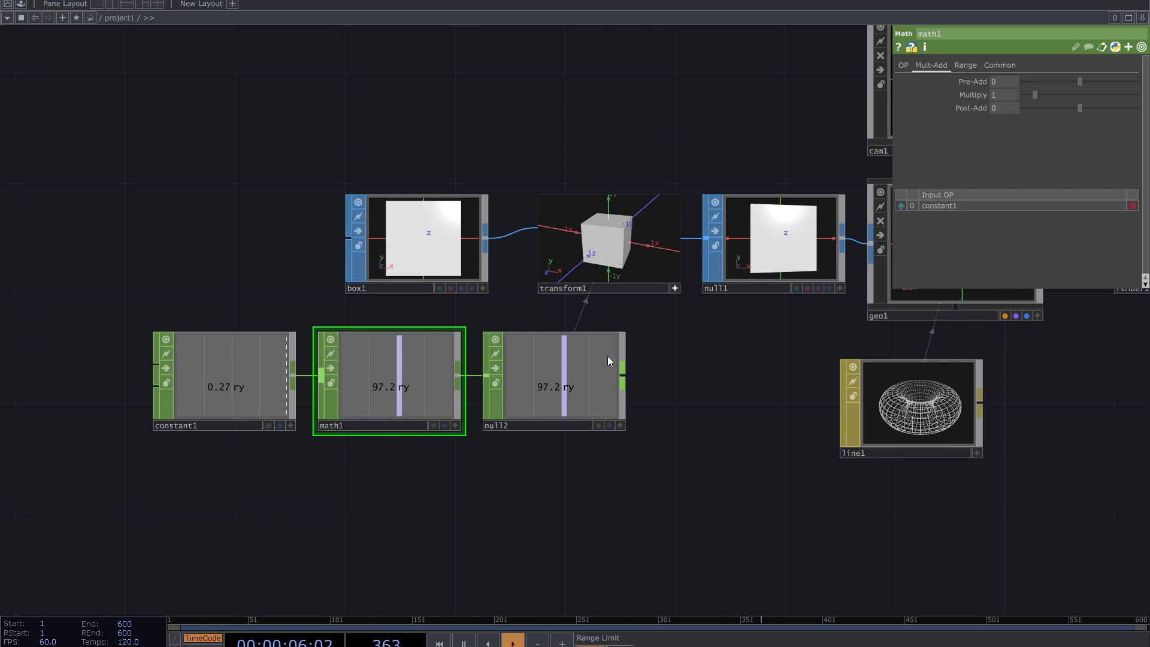
click(675, 289)
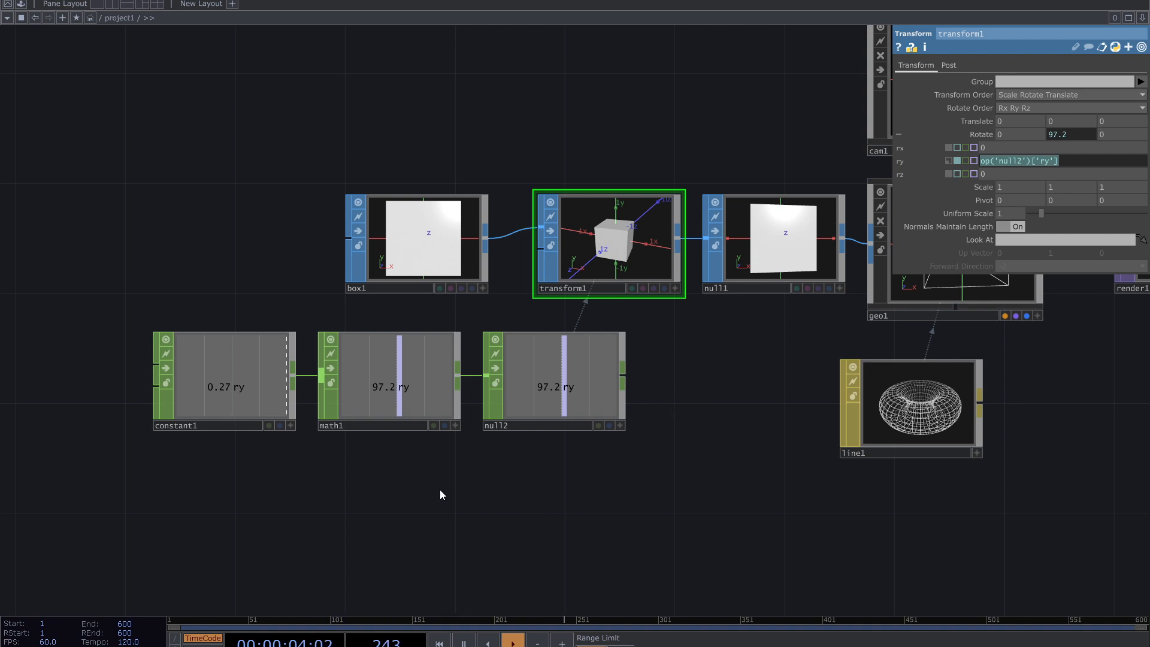
- Add an LFO CHOP in the empty area below math1 and null2
drag(440, 490, 451, 449)
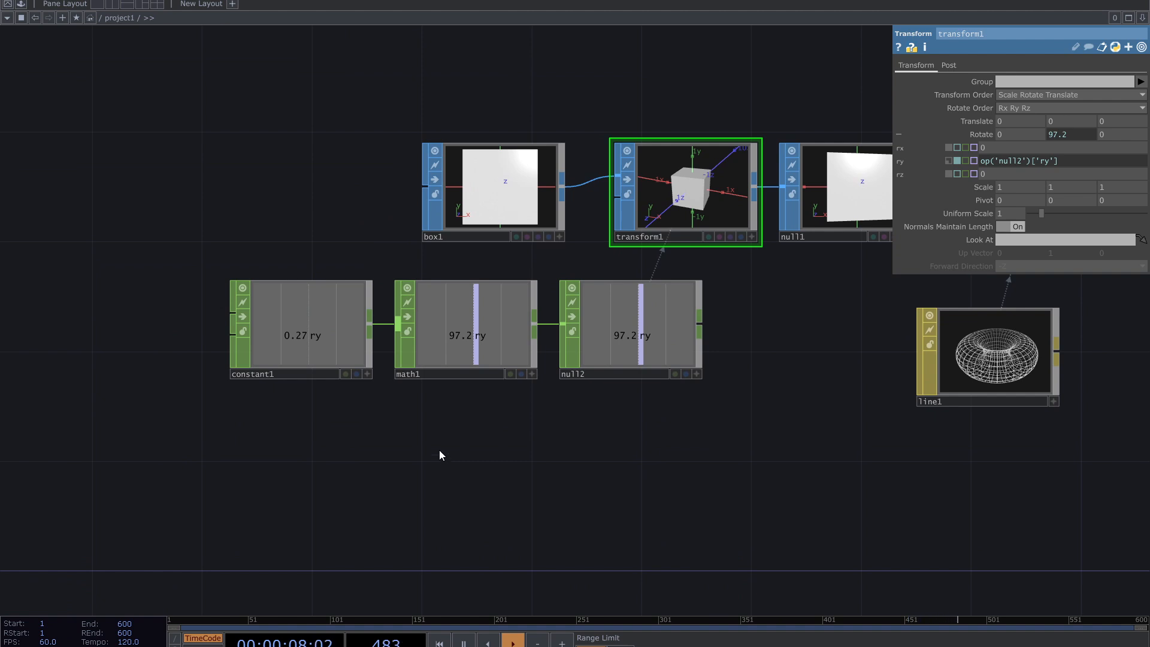
key(Tab)
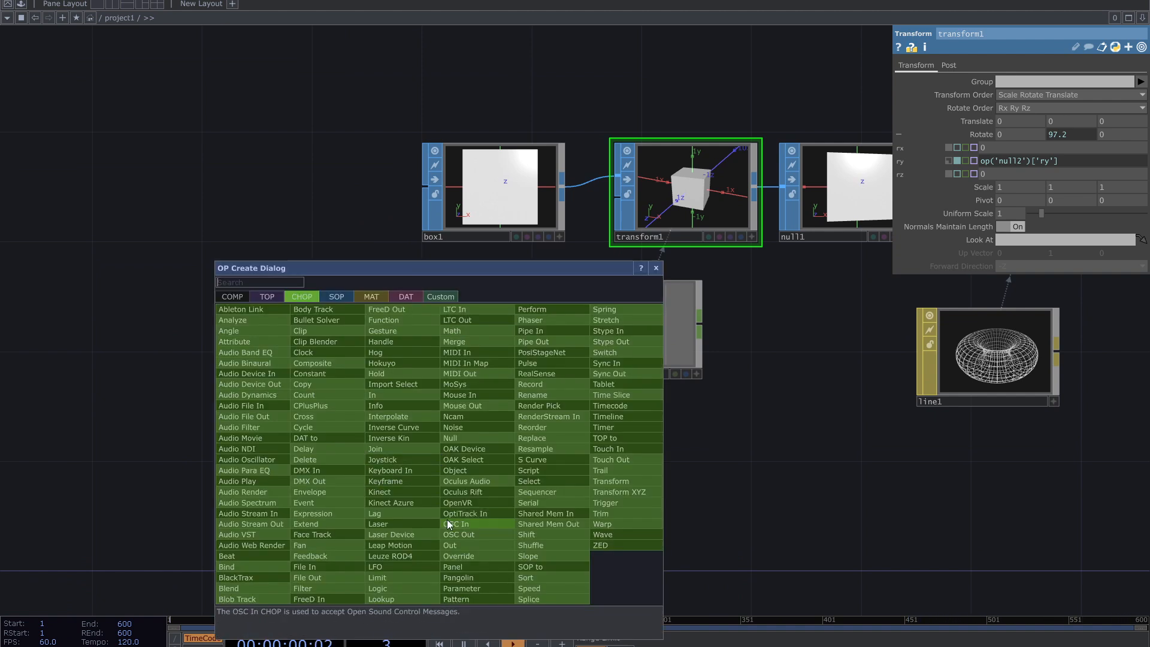
click(386, 572)
click(579, 468)
scroll(586, 486, up, 3)
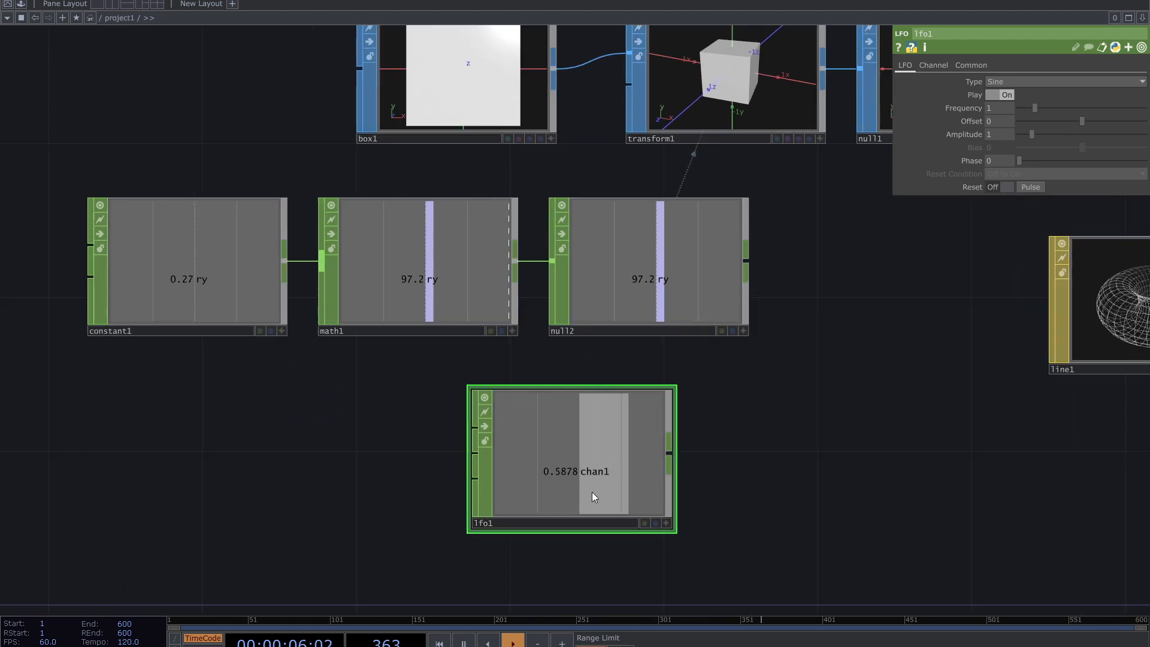
- Try the Square wave type on lfo1 and switch it to Gaussian
click(1006, 80)
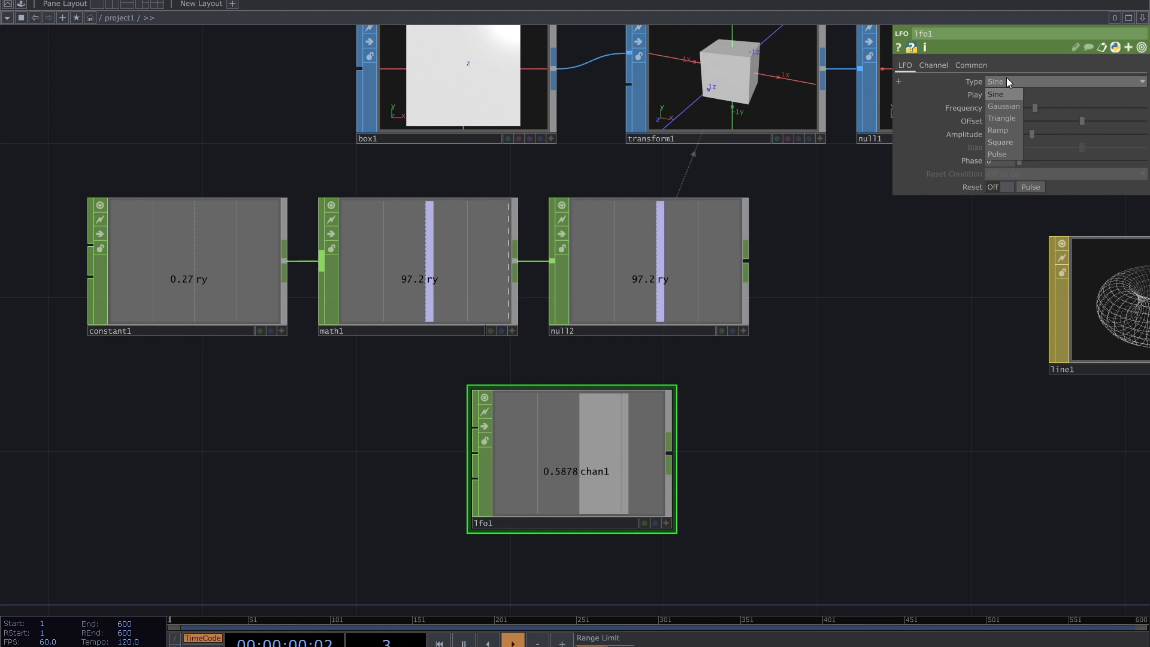
click(999, 141)
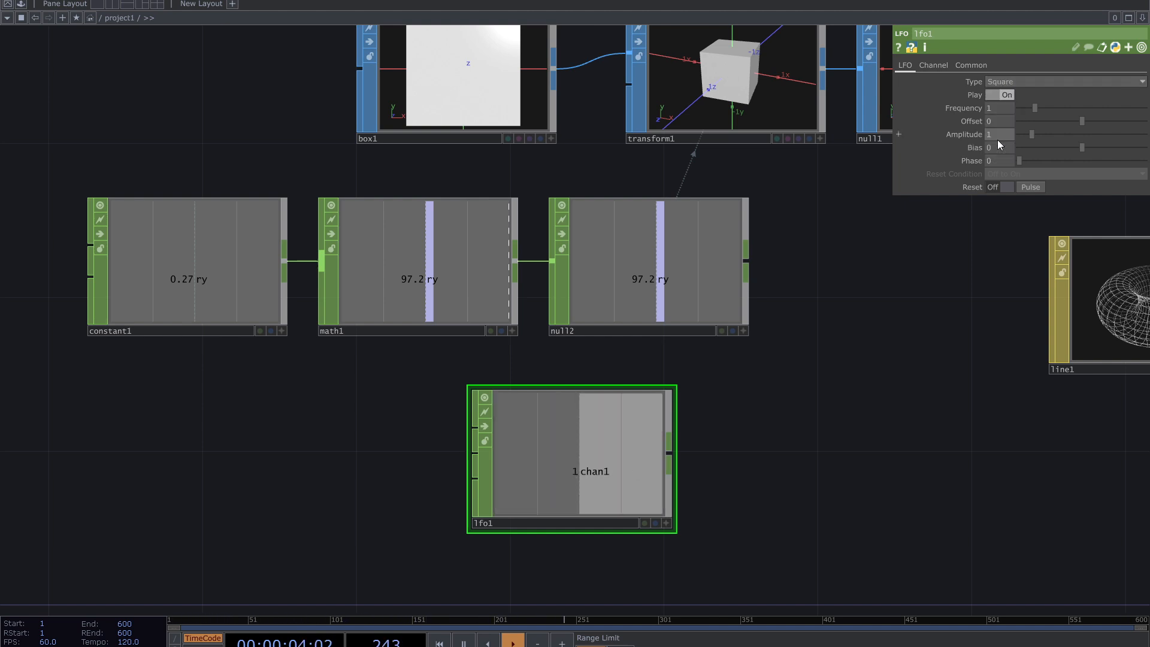
click(997, 82)
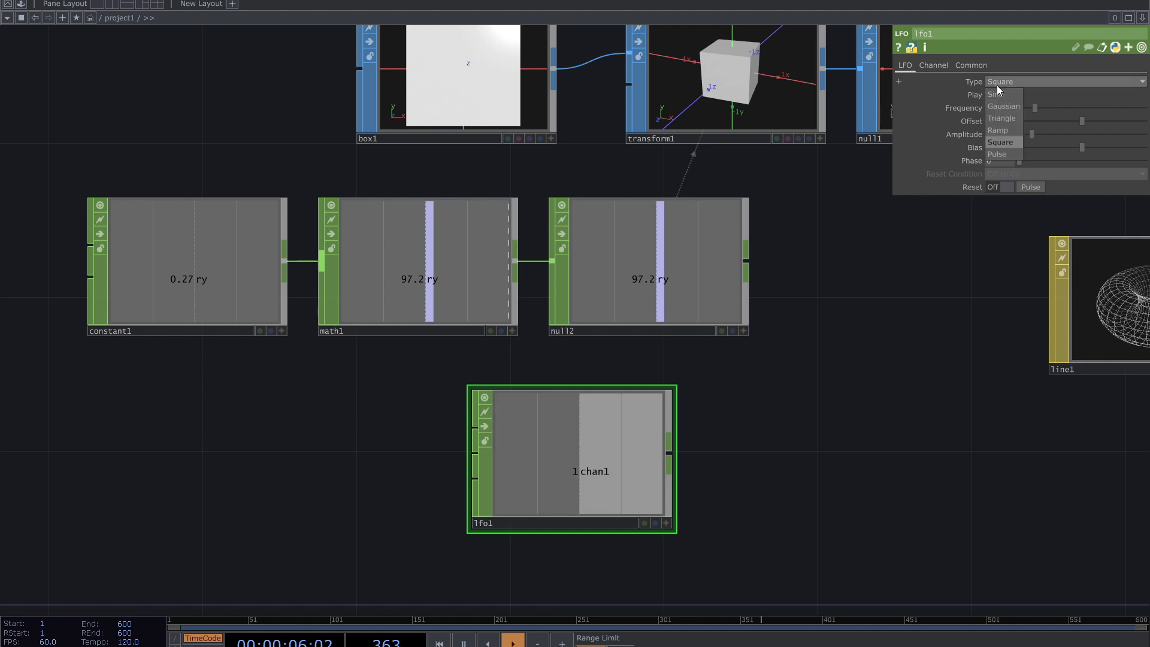
click(1003, 107)
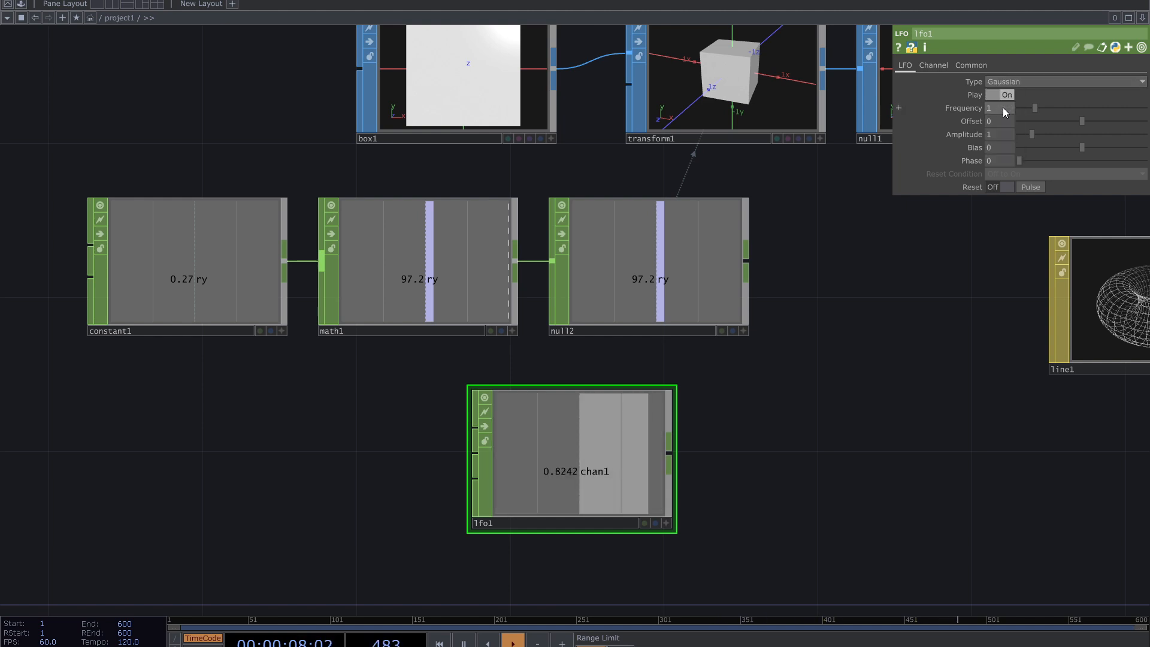
- Set lfo1's wave type to Sine and slow its frequency to 0.015
click(1013, 84)
click(1010, 96)
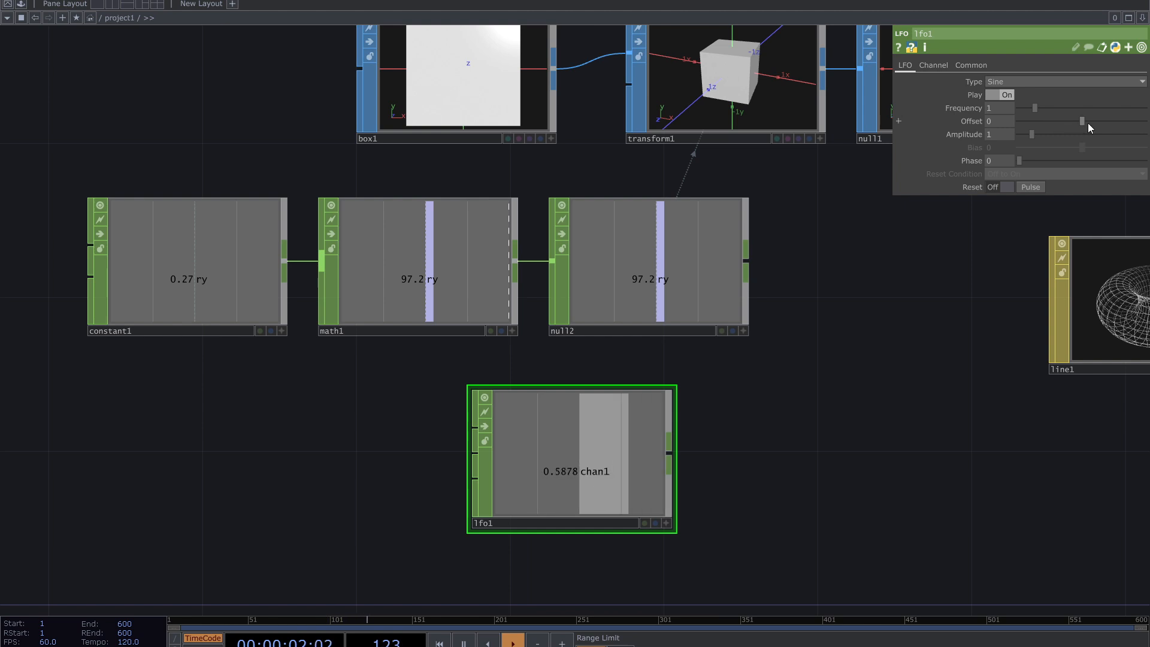
drag(1034, 107, 1021, 108)
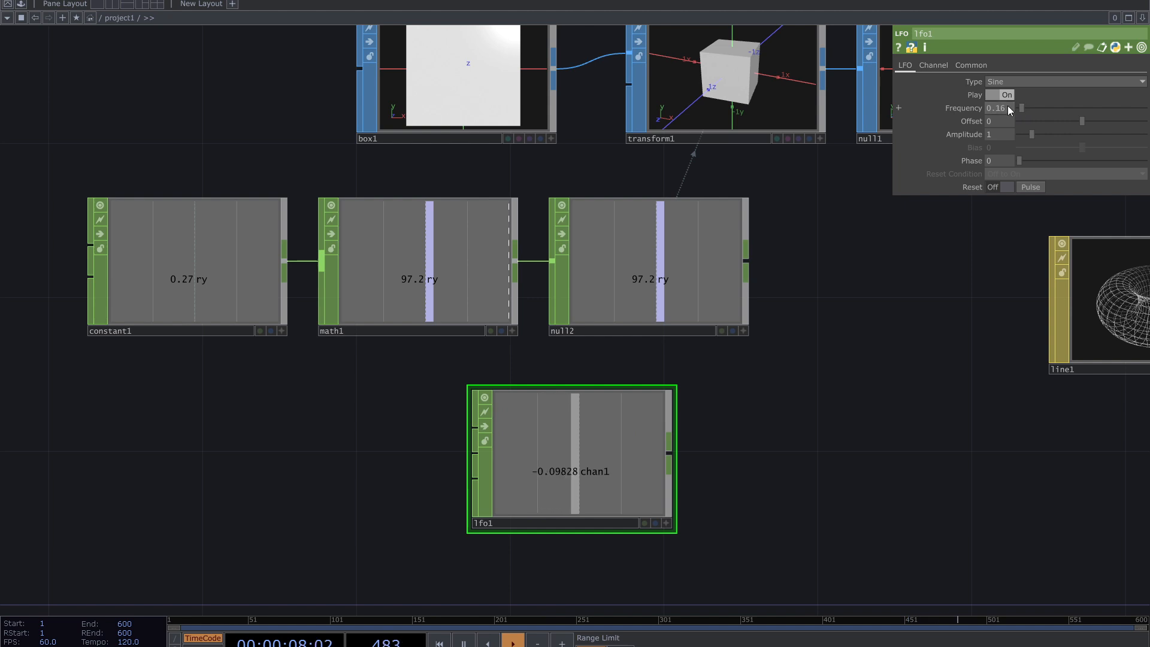
middle_drag(999, 108, 982, 130)
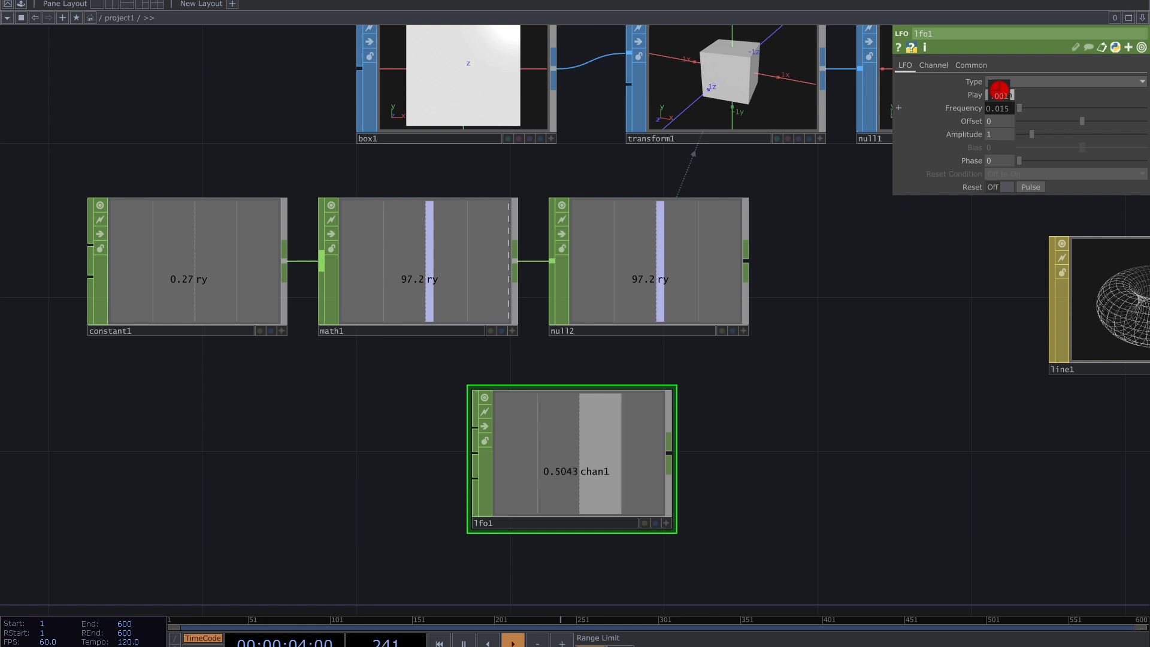
- Move lfo1 directly below math1 and add a Null CHOP connected to its output
drag(888, 301, 832, 328)
scroll(832, 313, down, 3)
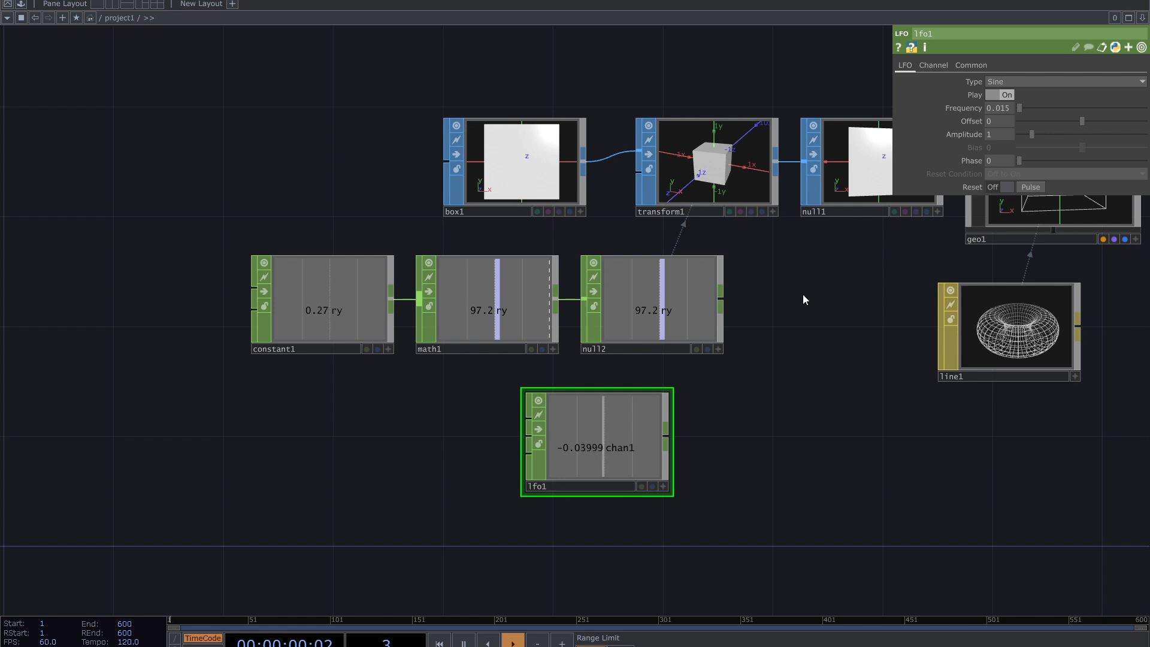
drag(668, 443, 558, 443)
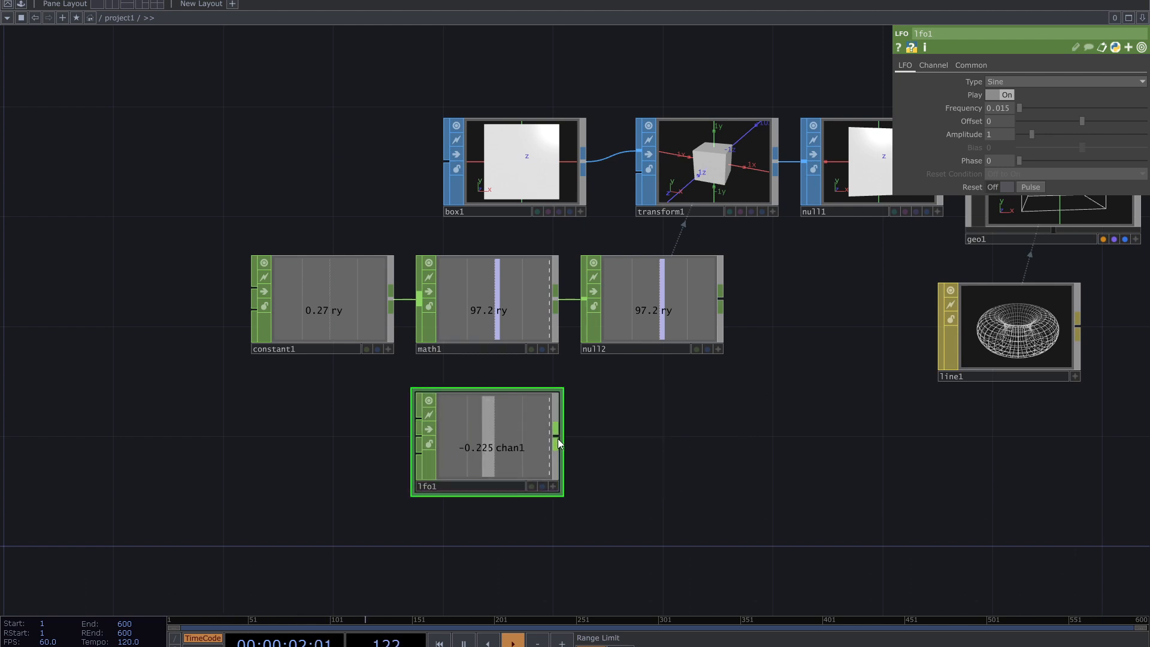
click(562, 443)
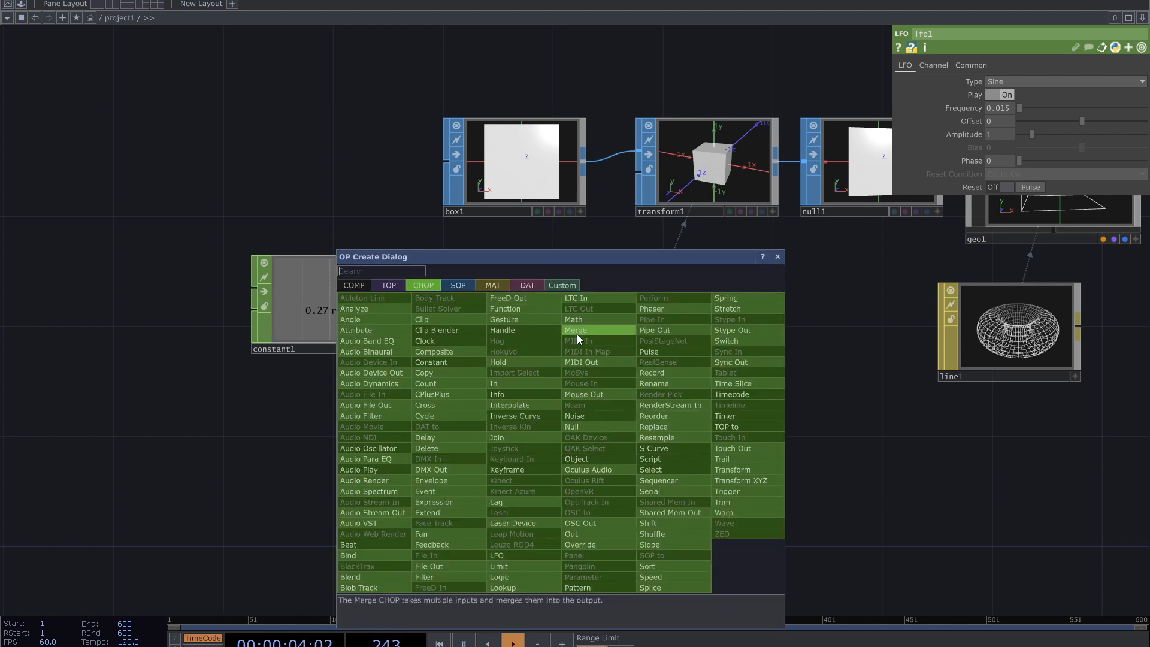
click(570, 425)
click(681, 433)
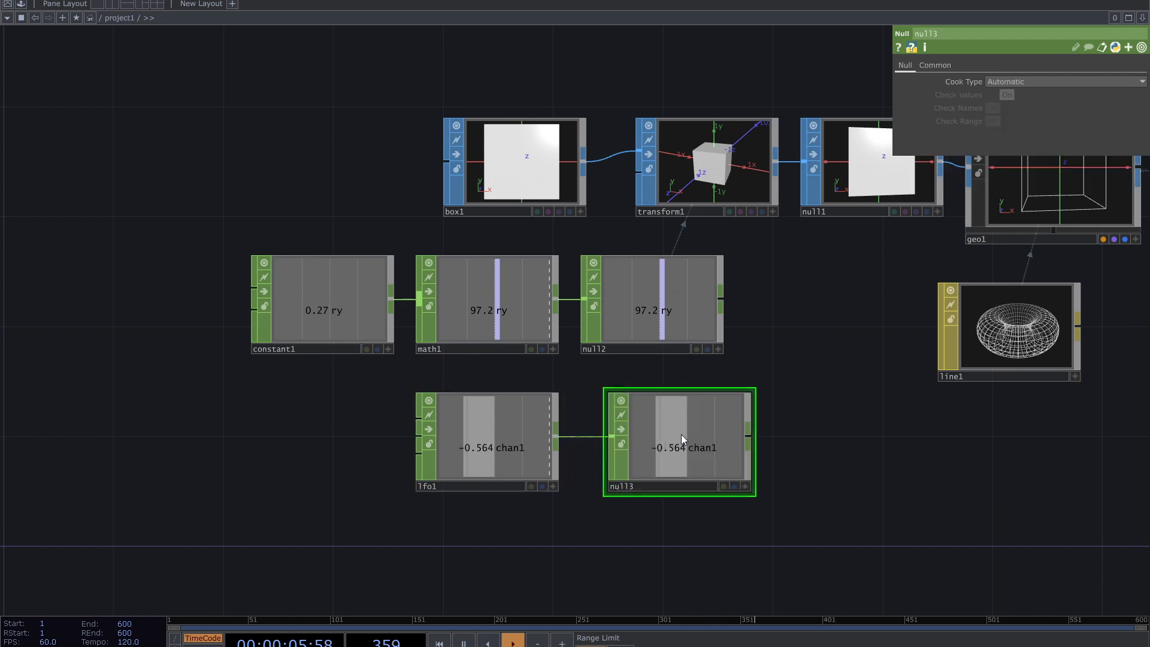
- Reference null3's chan1 channel in transform1's ry rotation in place of the null2 reference
click(718, 196)
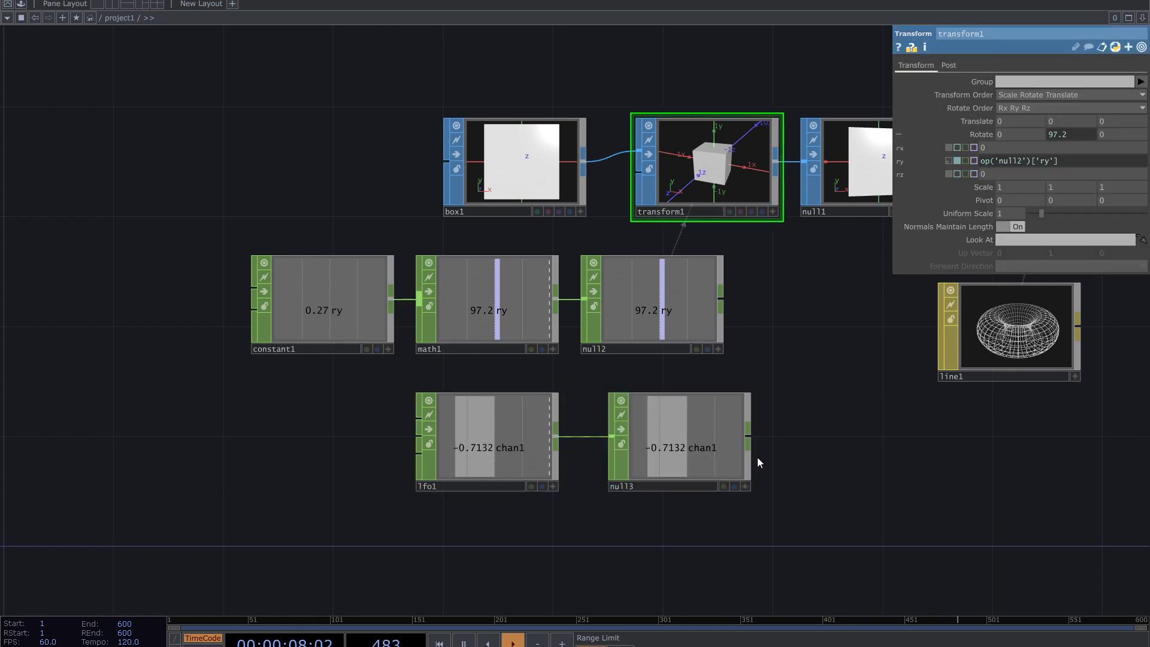
click(745, 485)
drag(706, 465, 1029, 160)
click(1025, 159)
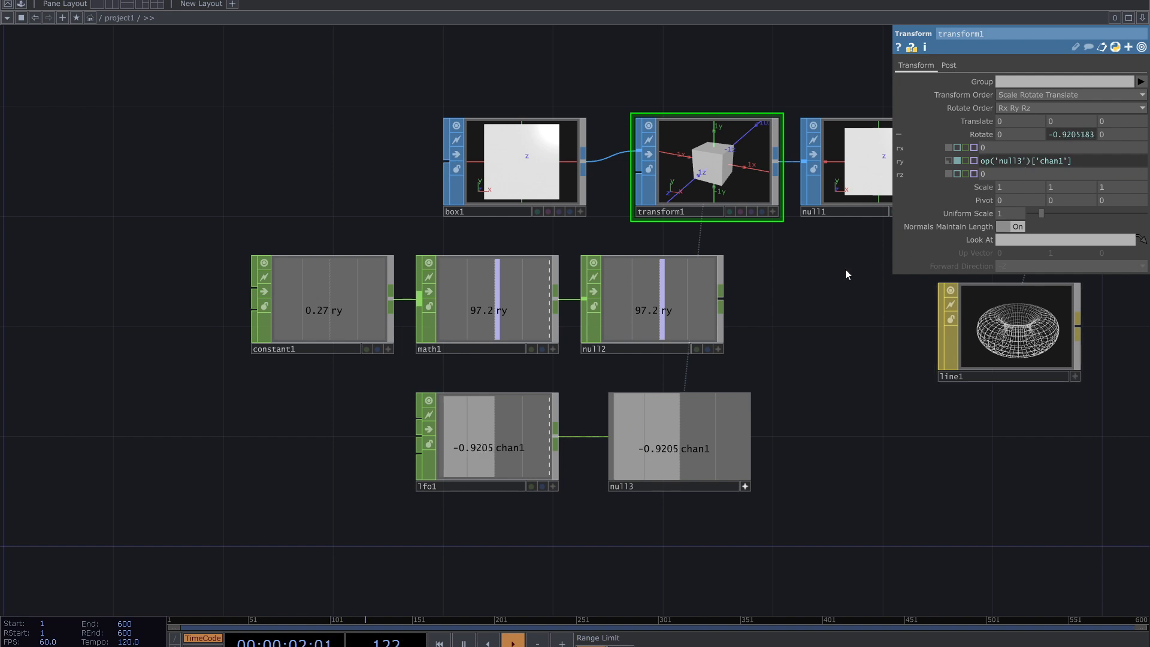
- Move lfo1 below constant1 and insert a Math CHOP into the wire between lfo1 and null3
drag(503, 429, 338, 429)
drag(726, 302, 612, 340)
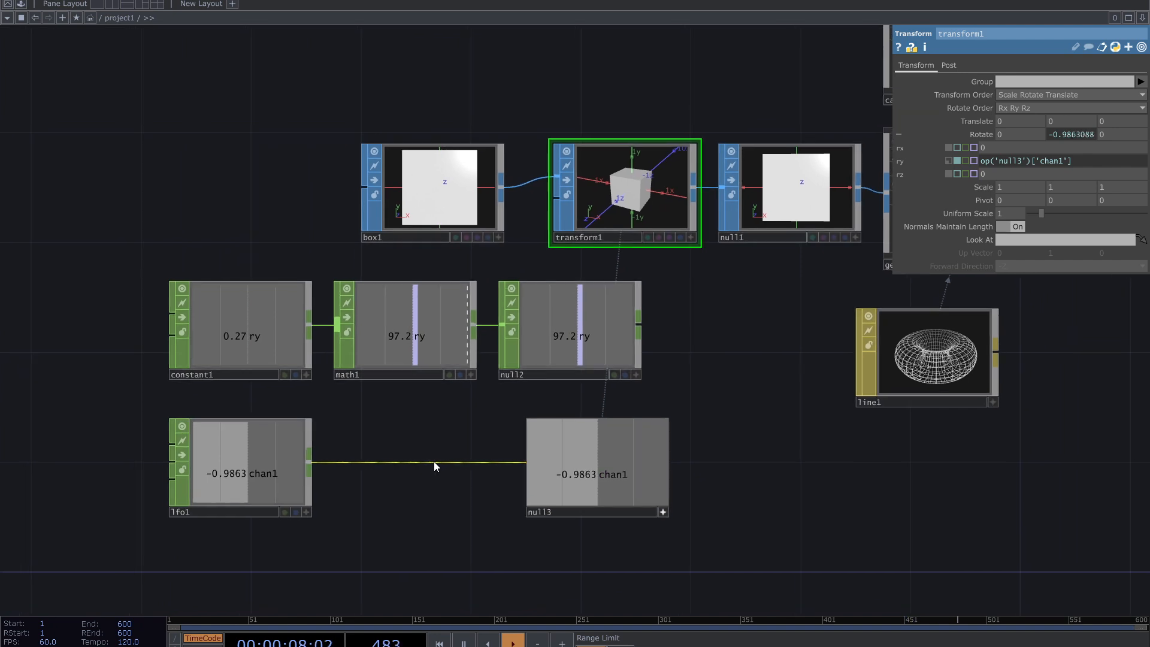
right_click(435, 448)
click(446, 455)
text(ma)
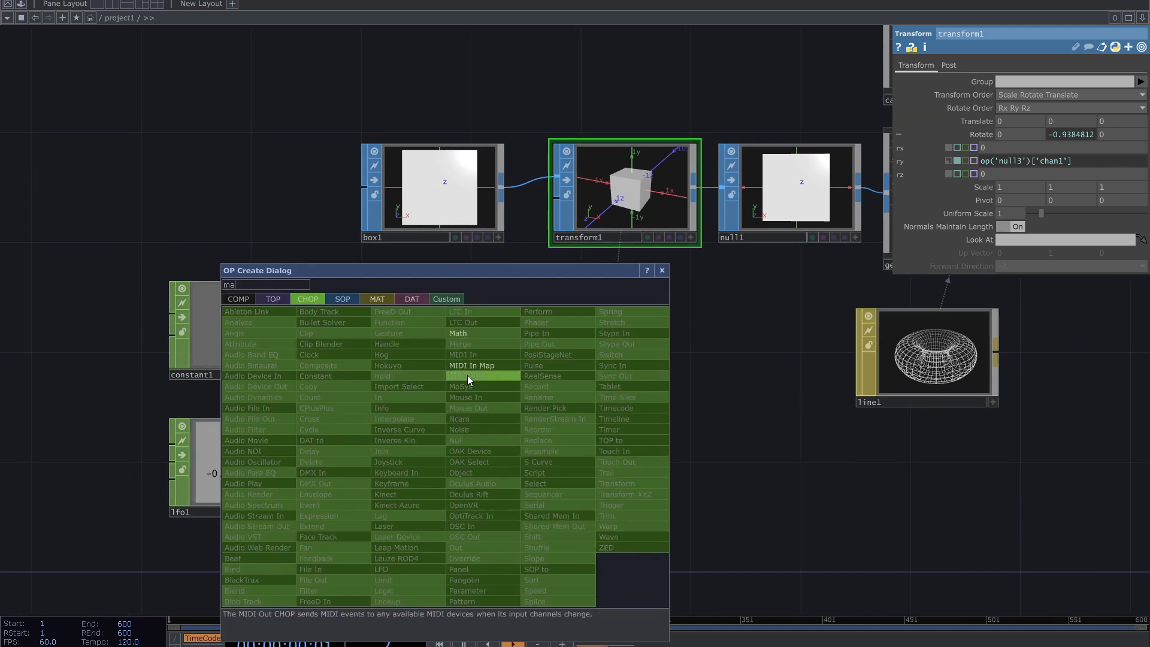
click(465, 333)
click(428, 462)
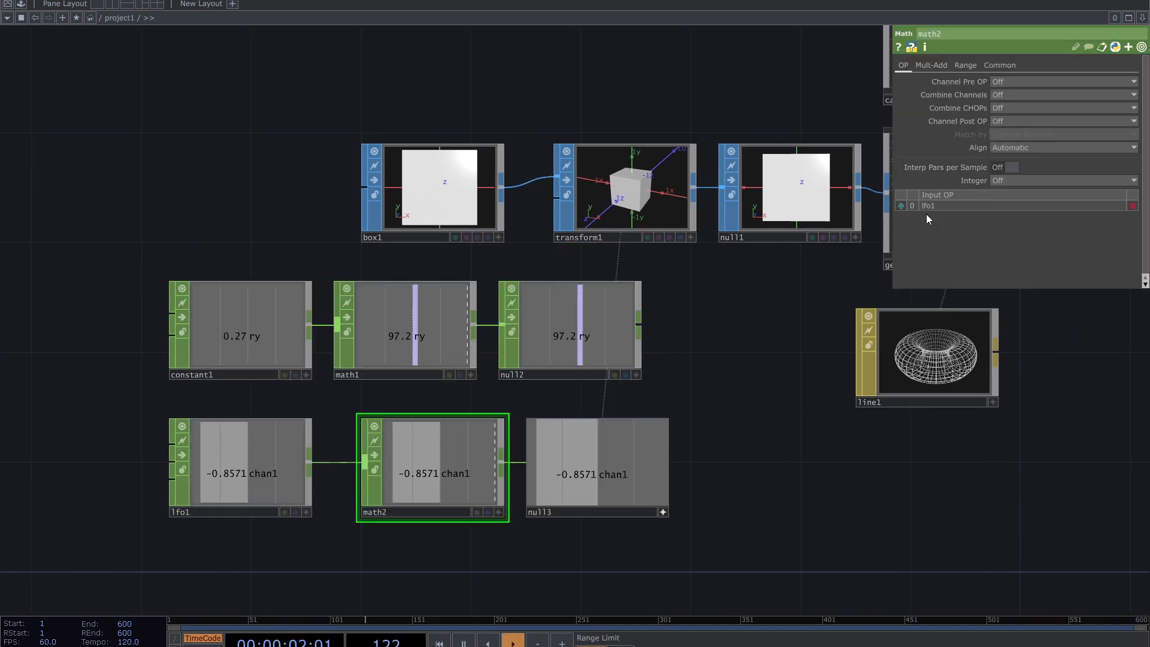
- Remap math2's values from the range -1 to 1 to the range 0 to 360
click(964, 66)
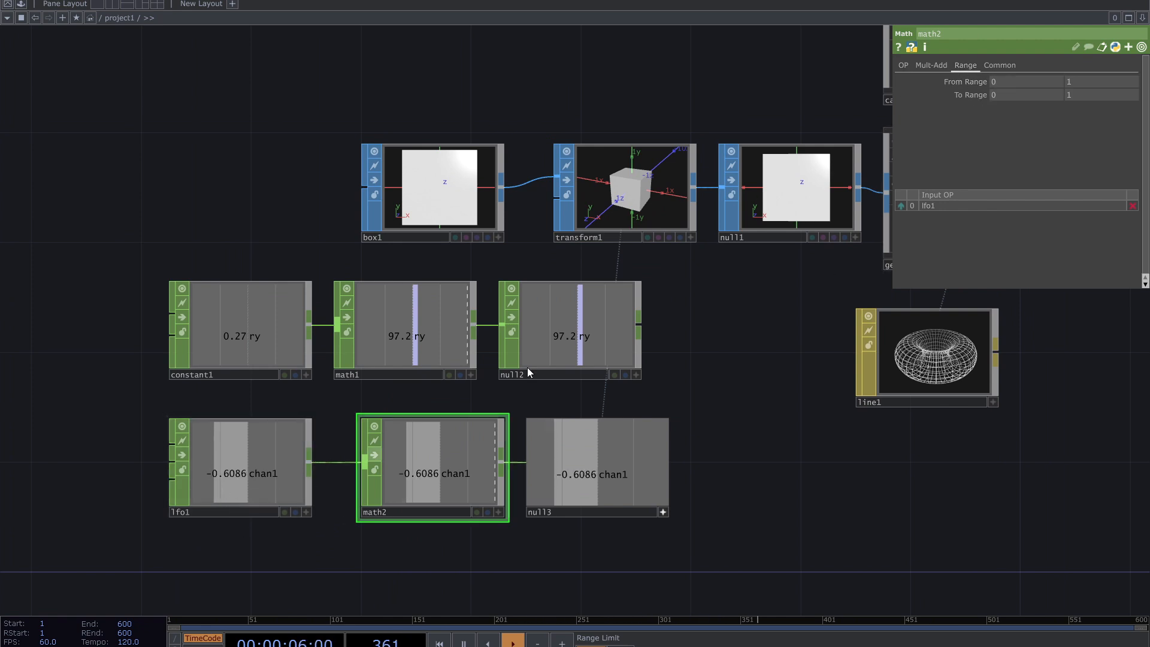
click(1006, 81)
text(-1)
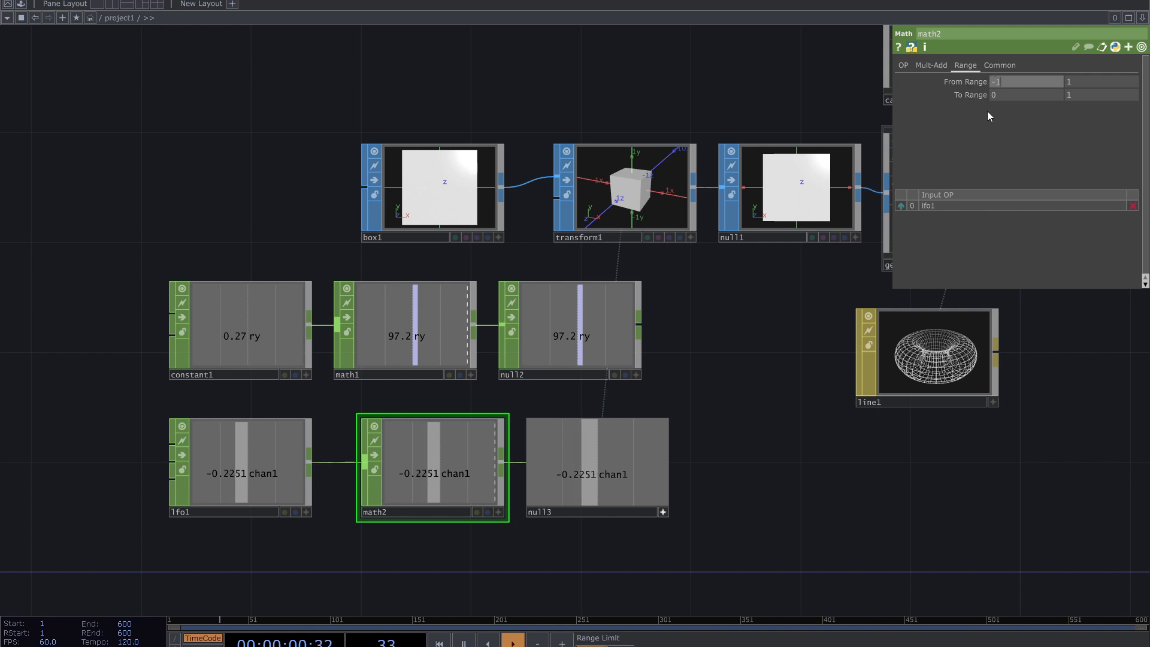
key(Return)
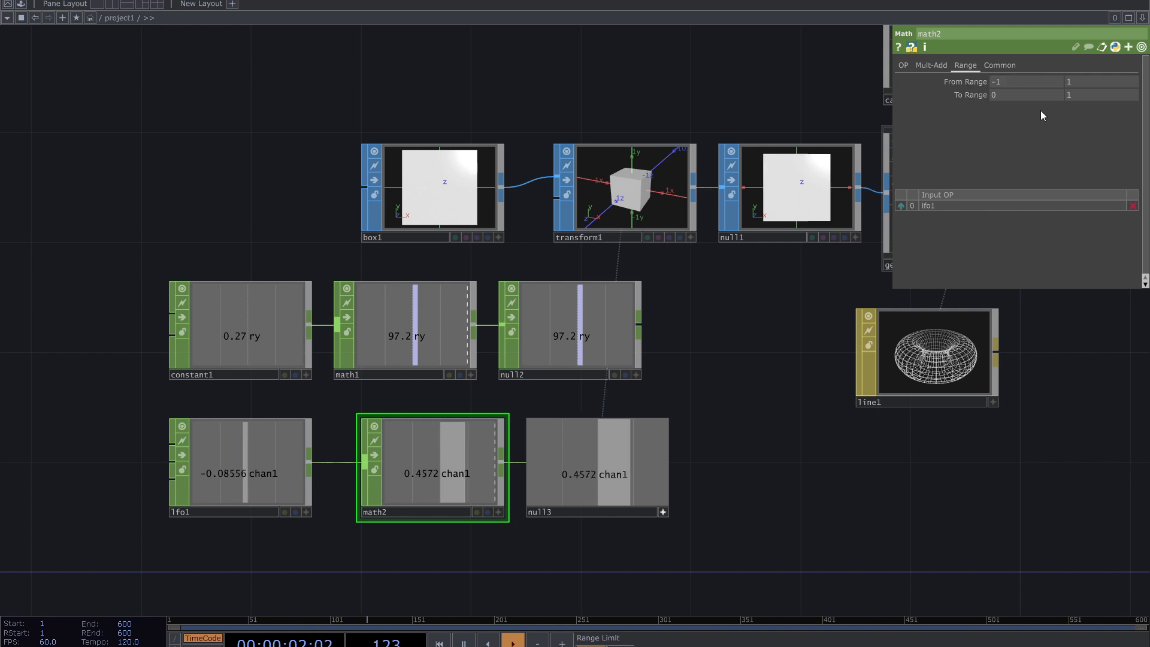
click(1075, 96)
text(360)
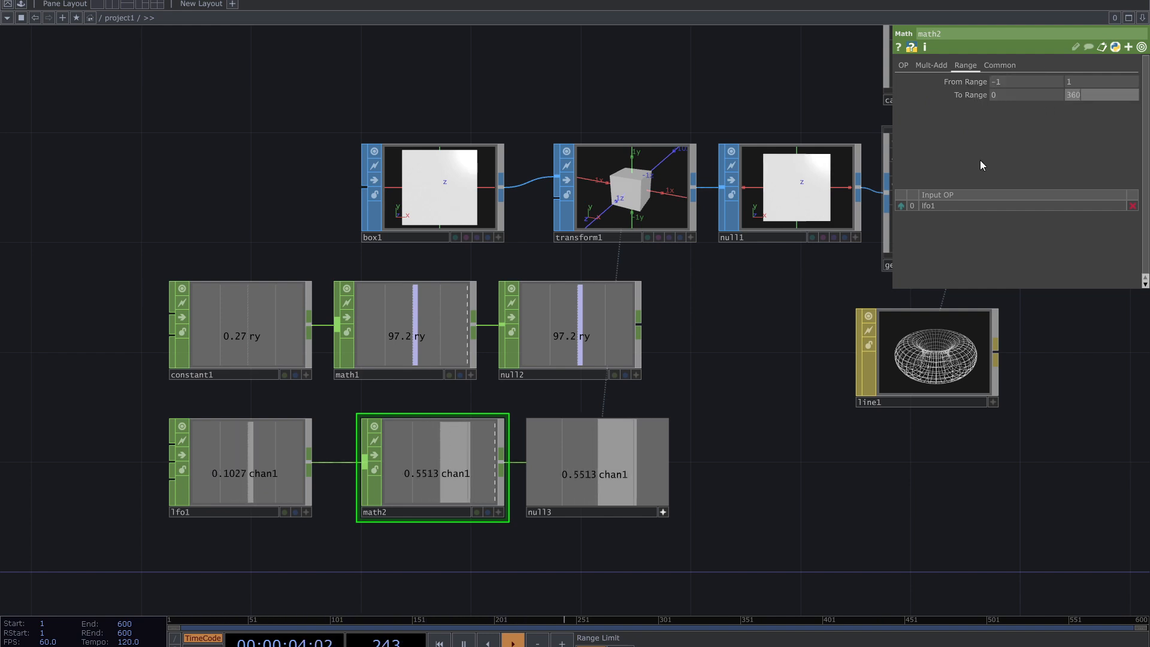
key(Return)
- Display render1's output as the network background and watch the wireframe box rotate
drag(796, 326, 633, 361)
scroll(667, 375, down, 3)
drag(868, 413, 806, 416)
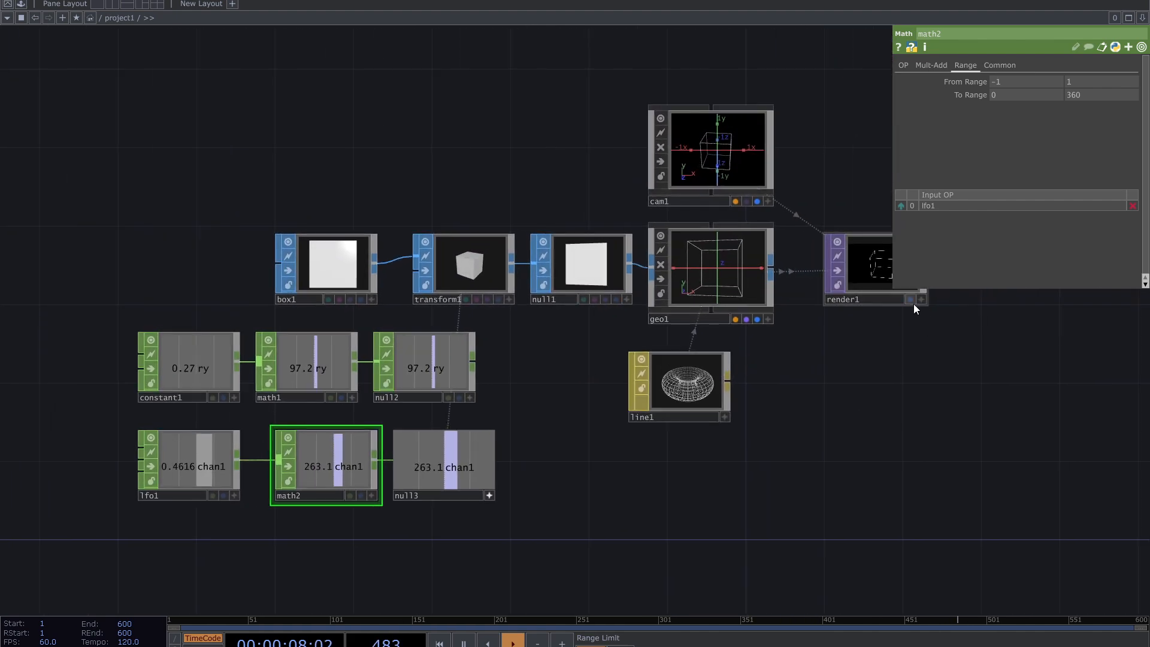
click(911, 300)
drag(585, 509, 737, 406)
scroll(771, 445, up, 1)
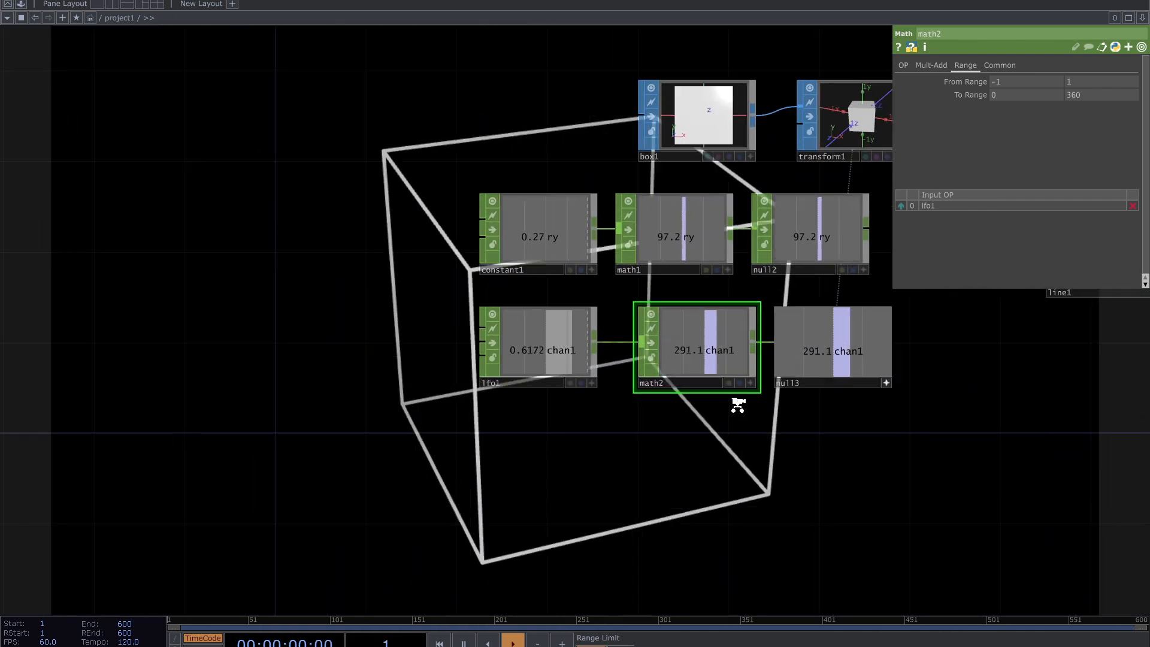
scroll(737, 404, up, 2)
drag(637, 454, 667, 405)
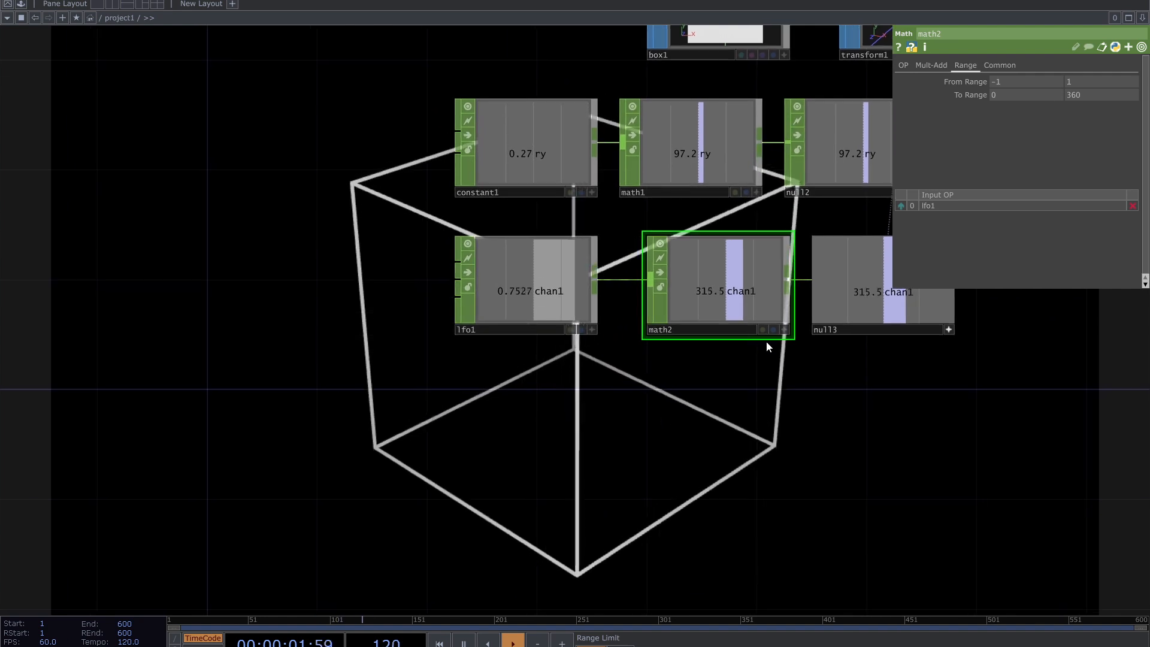
drag(823, 375, 737, 364)
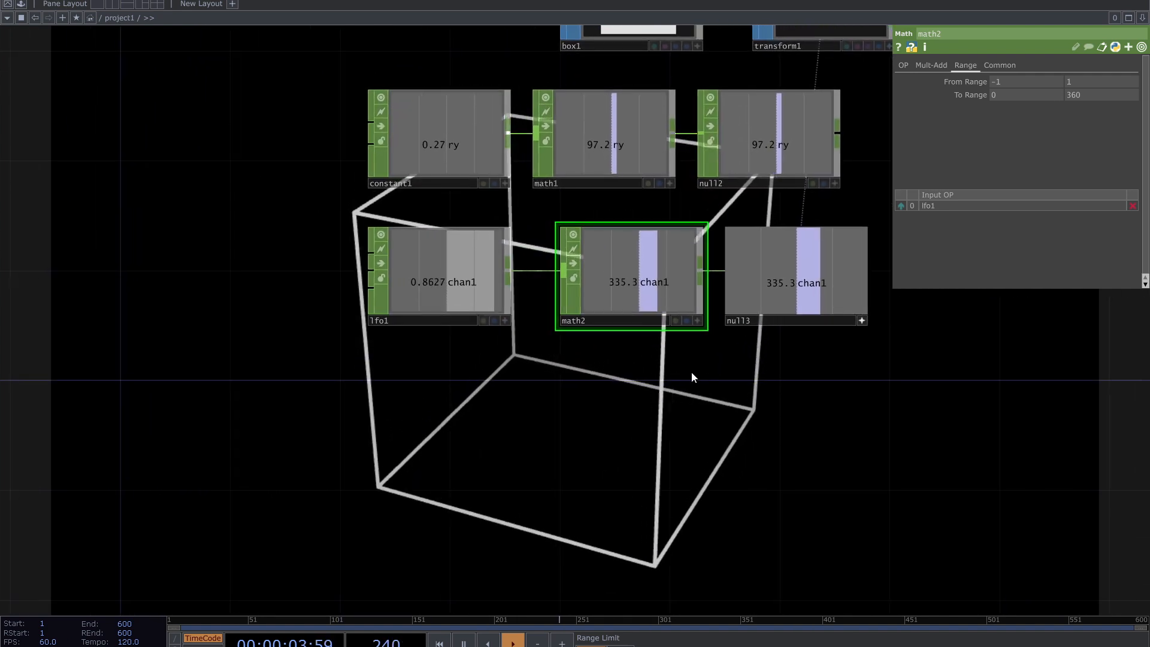
- Try a frequency of 0.59 on lfo1, and reduce it to 0.38
click(473, 290)
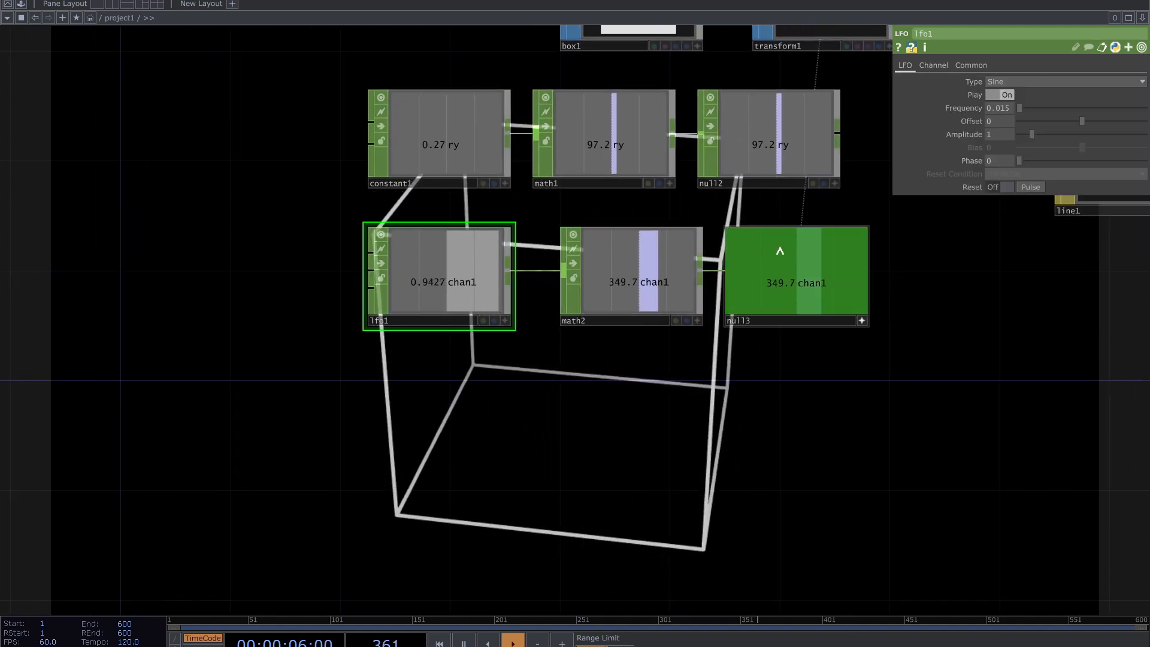
drag(1019, 108, 1032, 116)
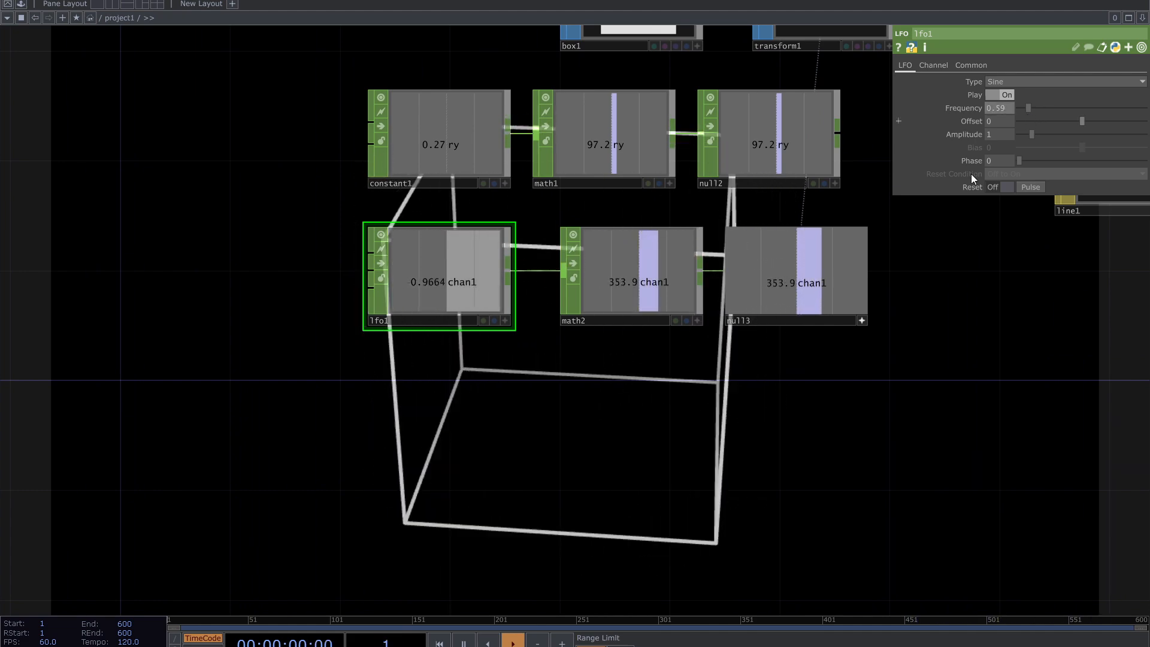
drag(594, 400, 590, 405)
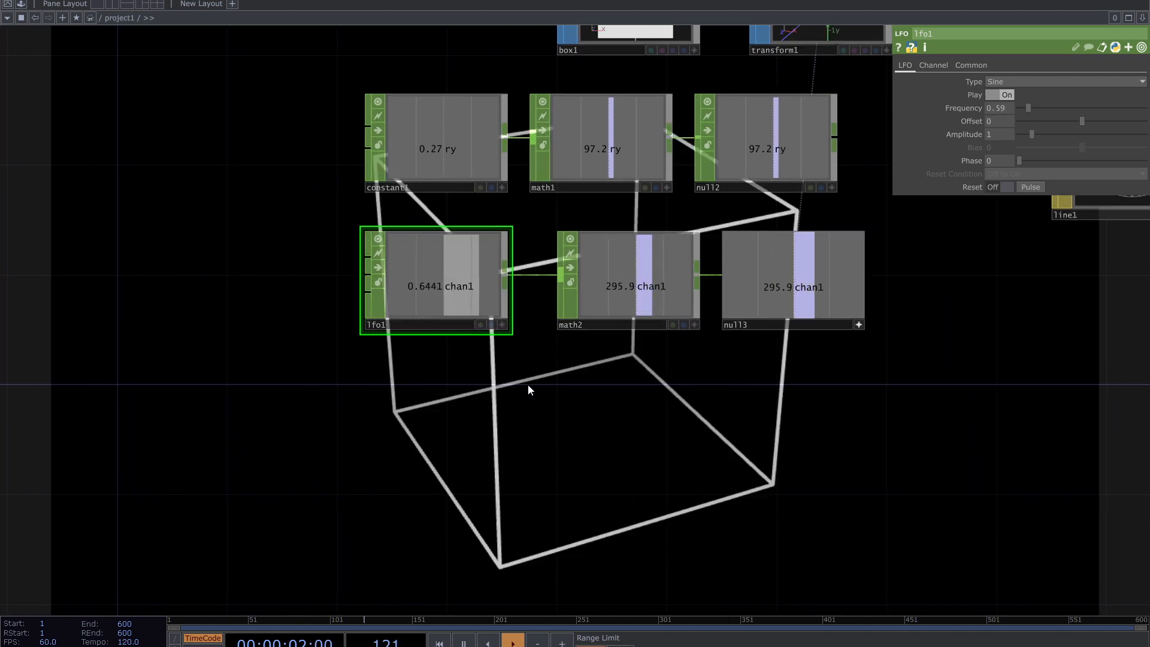
click(1024, 110)
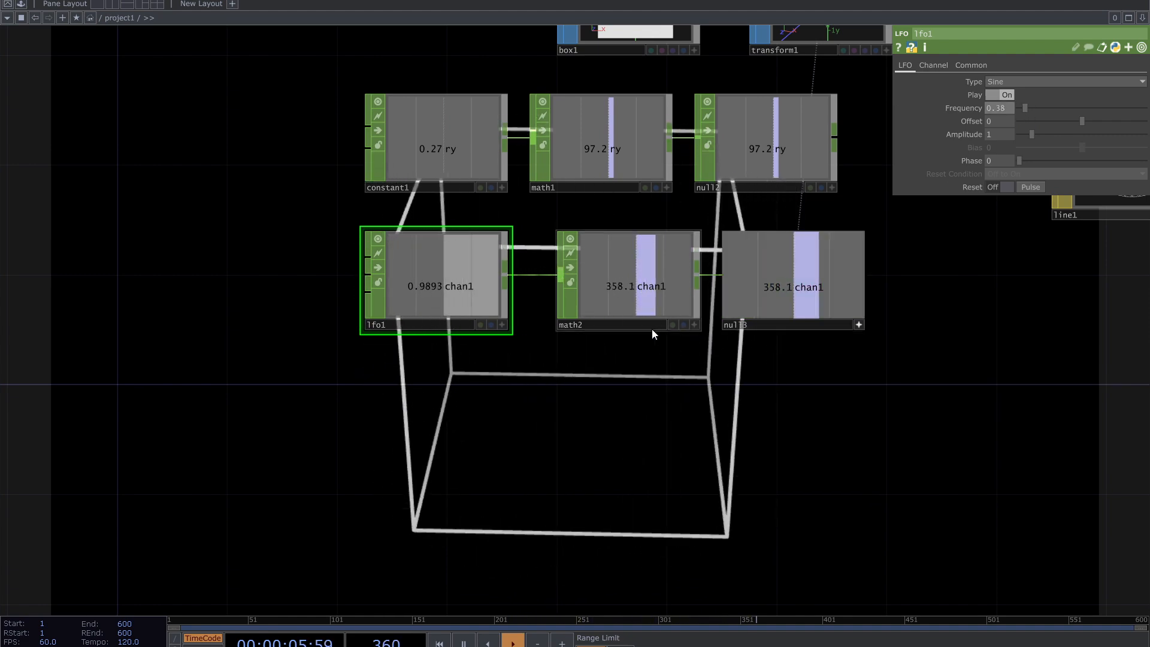
drag(488, 369, 469, 402)
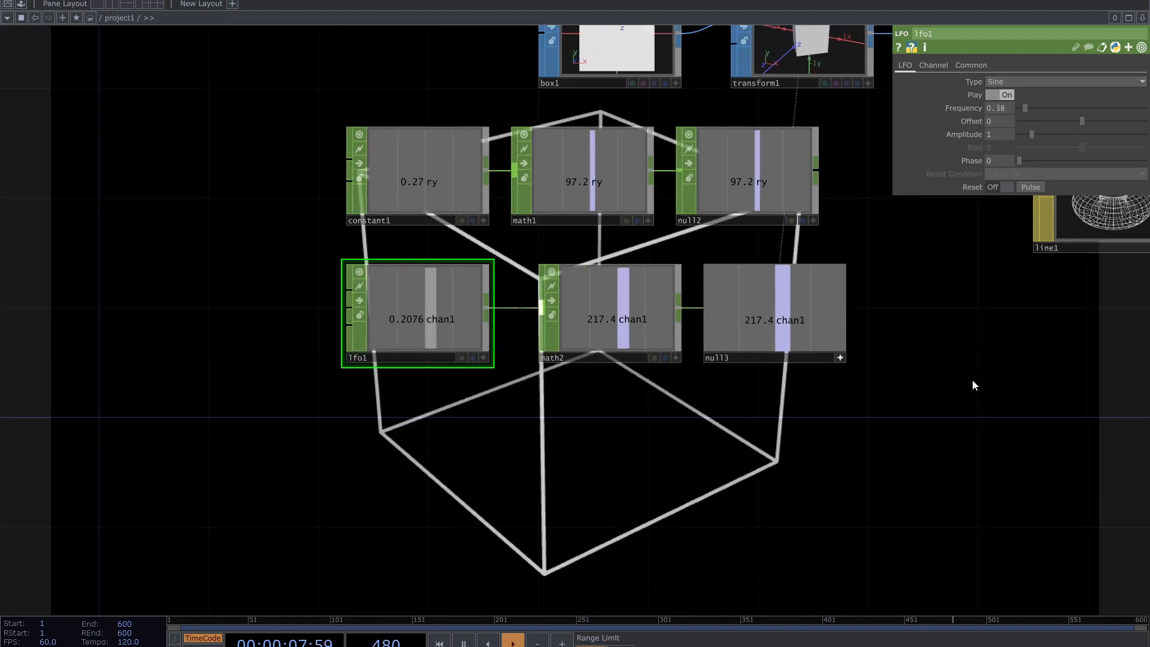
- Turn off the background display of render1's output
scroll(973, 381, down, 3)
drag(962, 398, 445, 448)
click(684, 276)
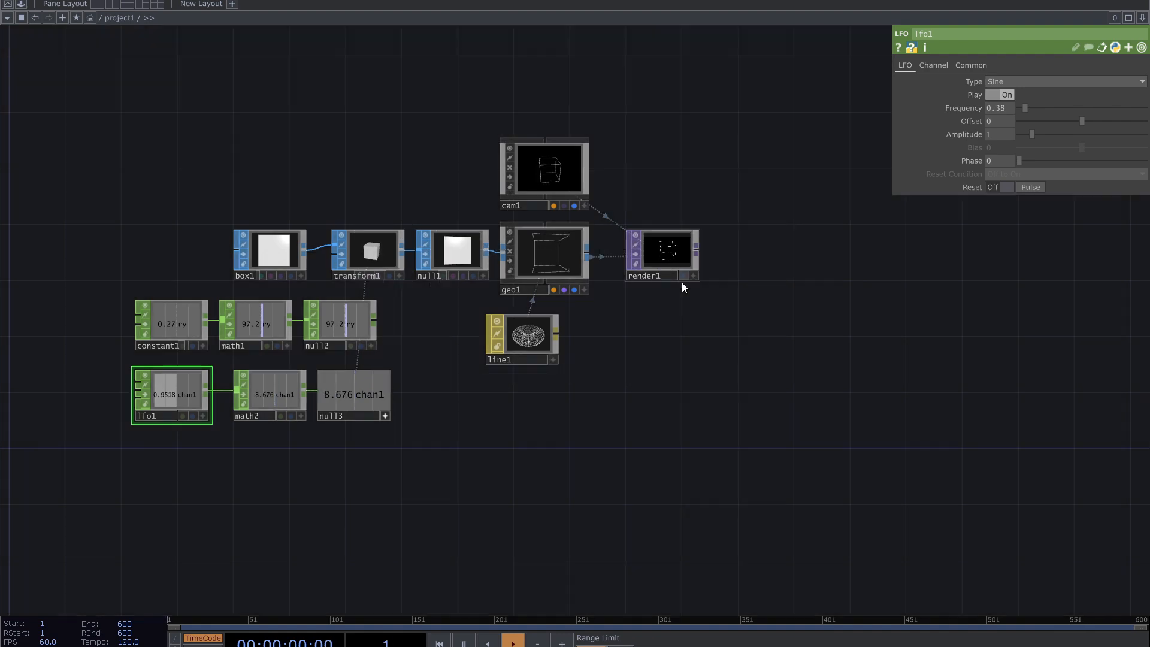
- Add a Noise CHOP in the empty area below lfo1 and align it with lfo1
scroll(410, 440, up, 4)
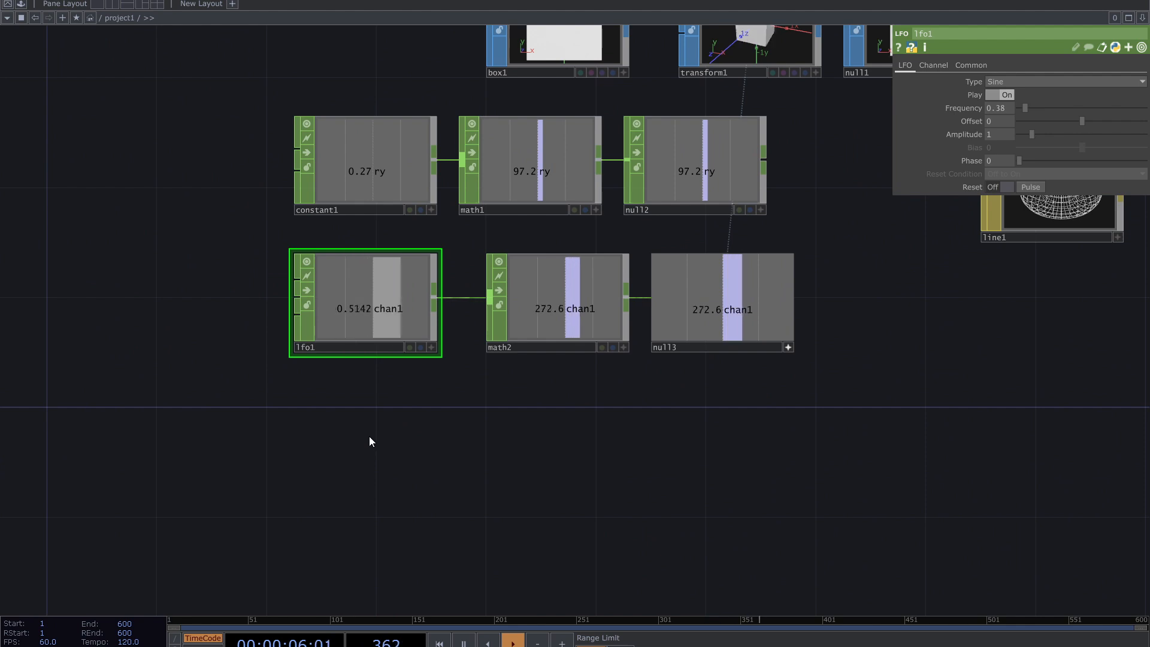
key(Tab)
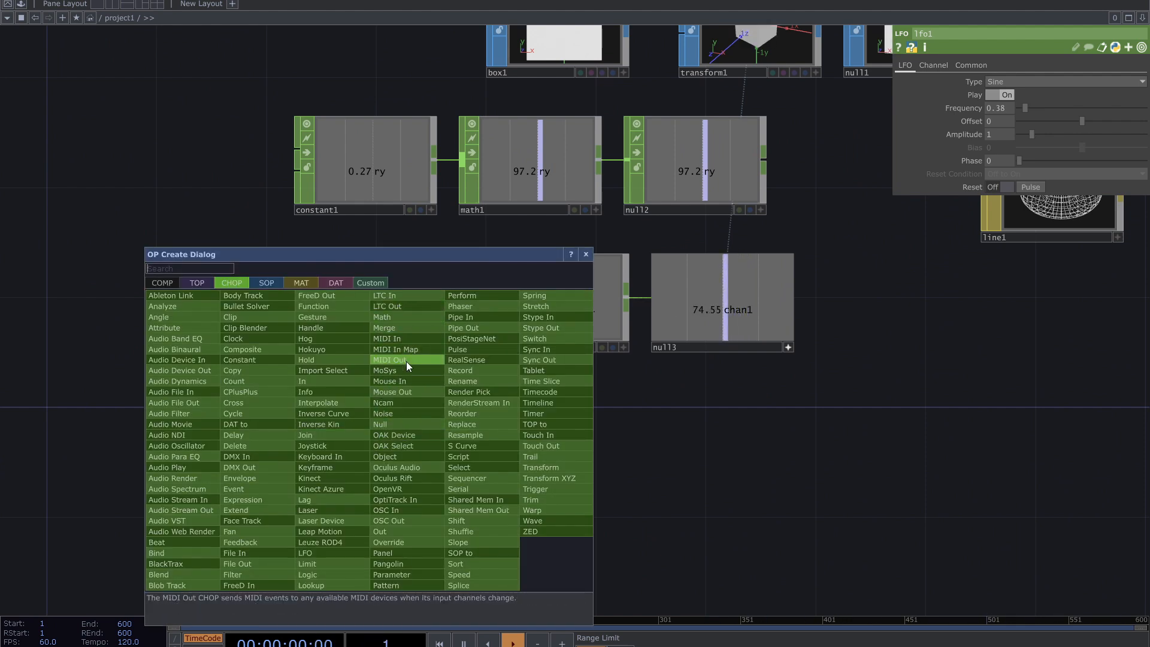
click(388, 413)
click(351, 439)
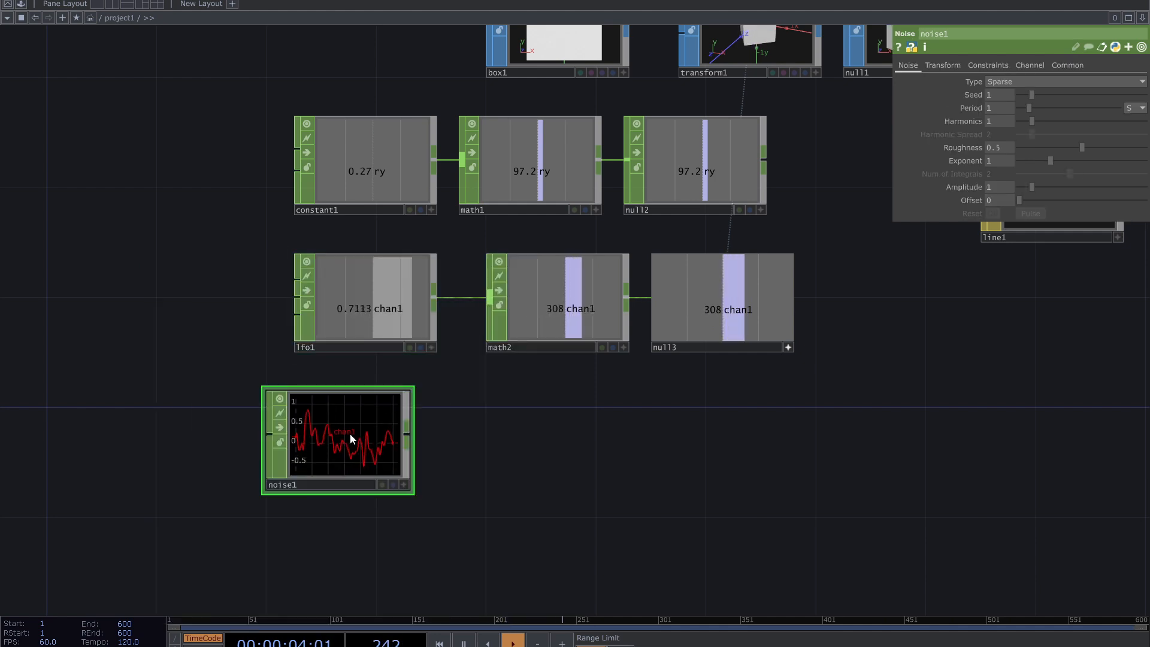
scroll(349, 440, up, 3)
drag(359, 441, 359, 442)
- Adjust noise1's curve with a period of 3.08, 4 harmonics and an exponent of 1.28
scroll(418, 501, up, 5)
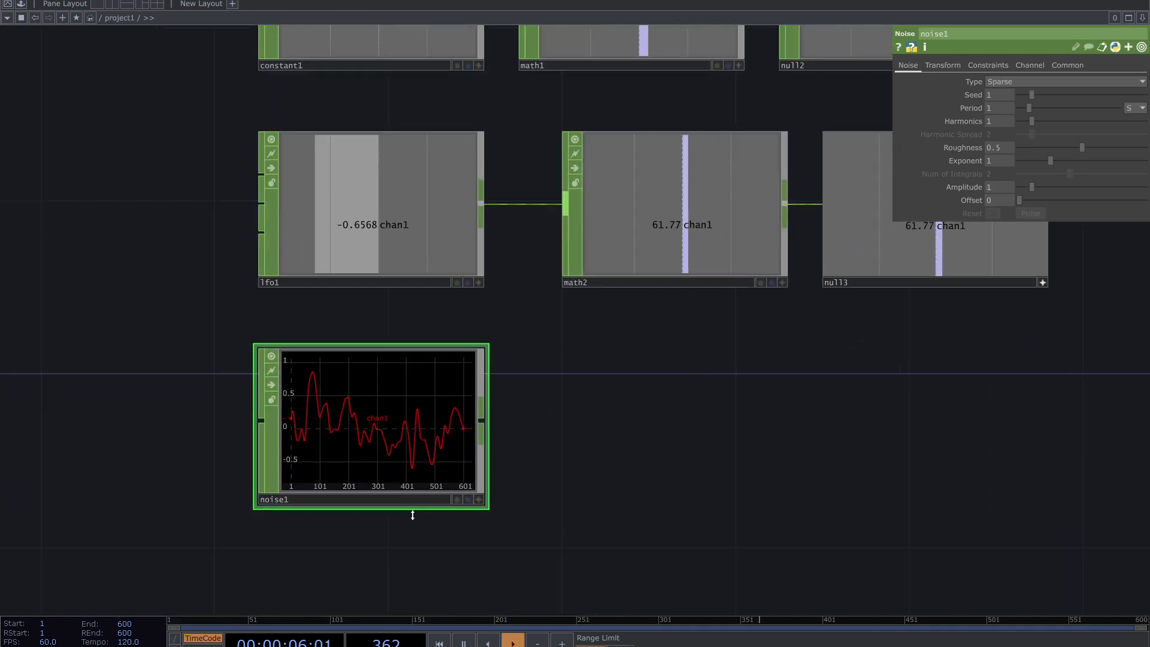
drag(665, 476, 774, 473)
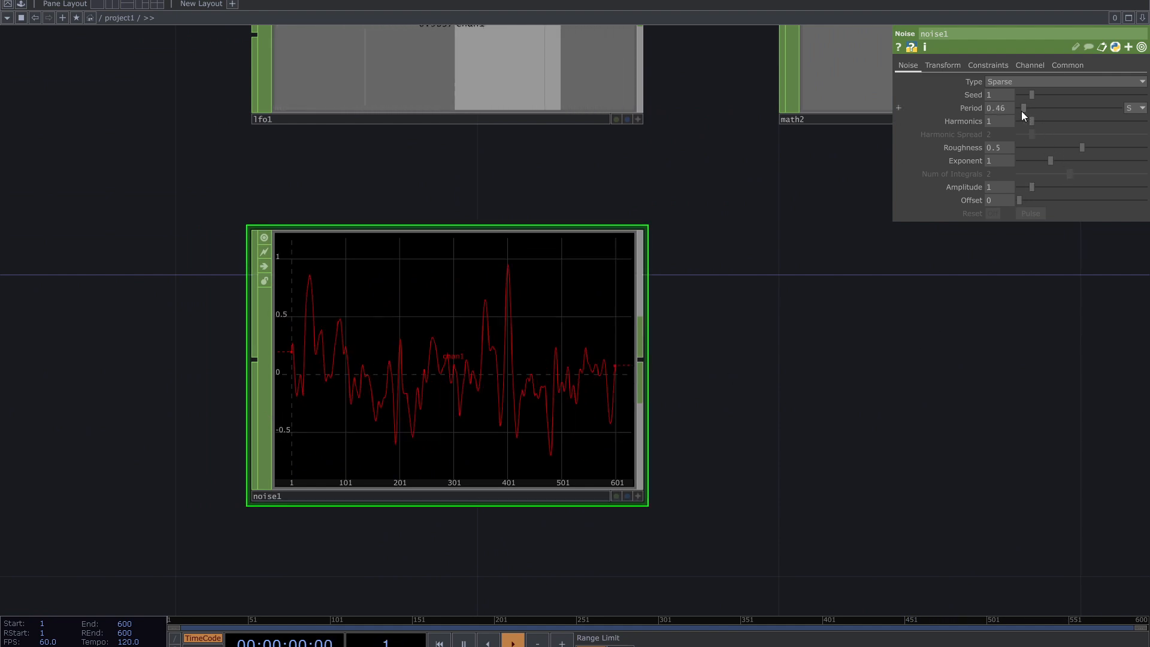
drag(1022, 110, 1067, 156)
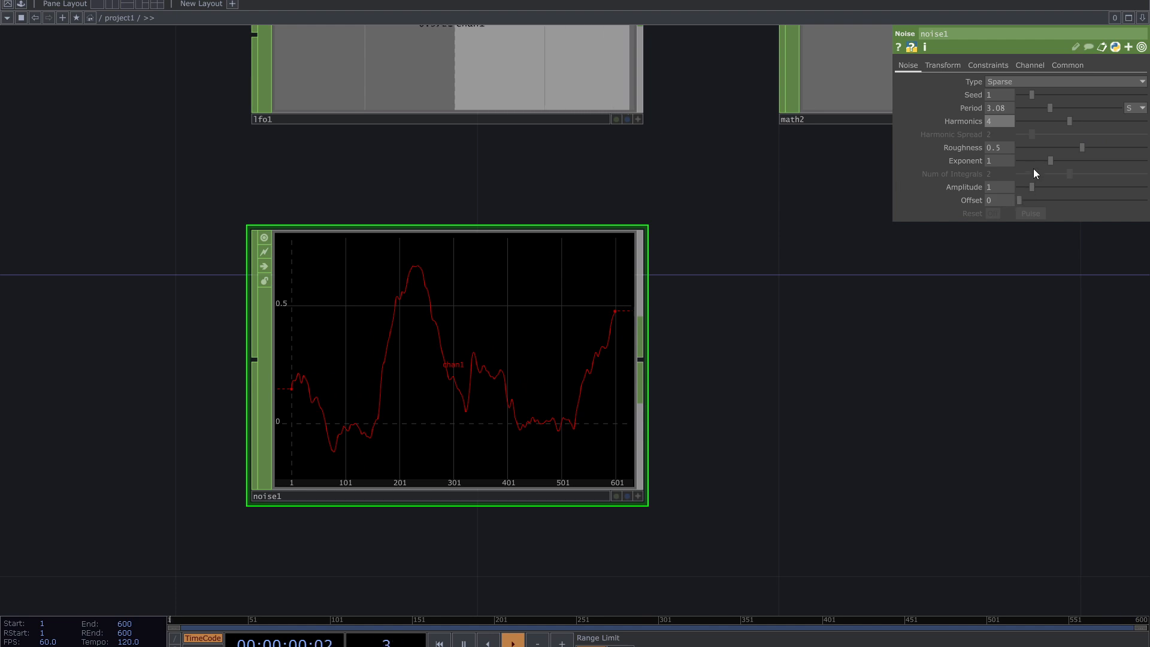
mouse_move(1044, 158)
mouse_down()
mouse_move(1003, 158)
mouse_move(1098, 171)
mouse_move(1042, 173)
mouse_up()
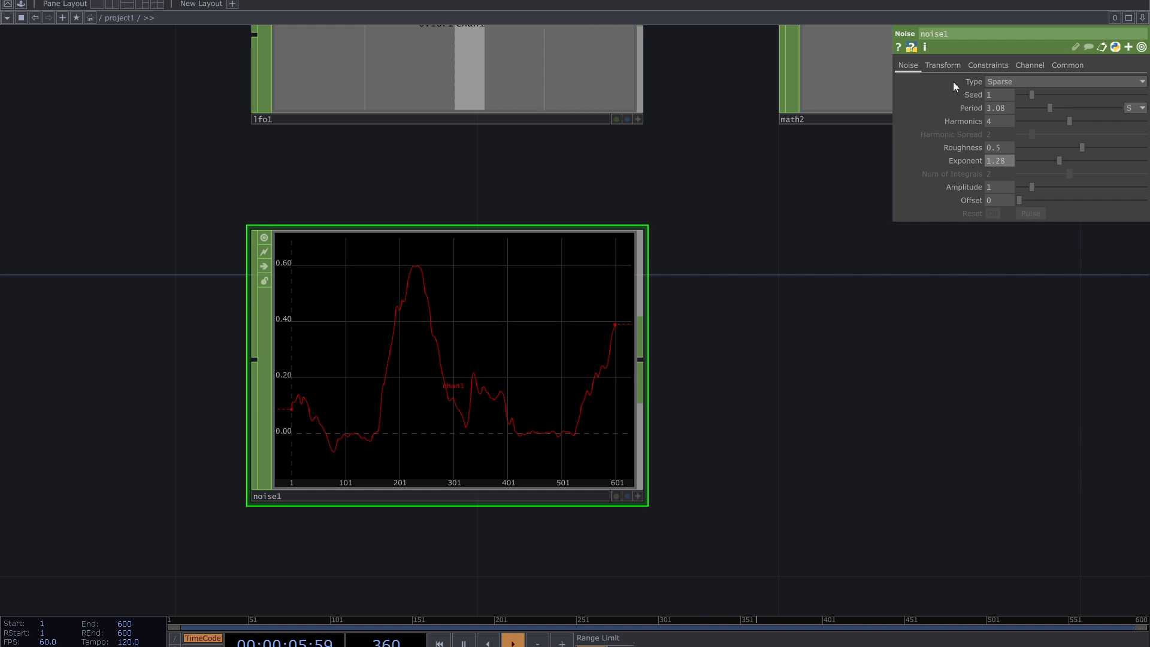
- Add a second channel named y beside chan1 in noise1's channel names
click(951, 65)
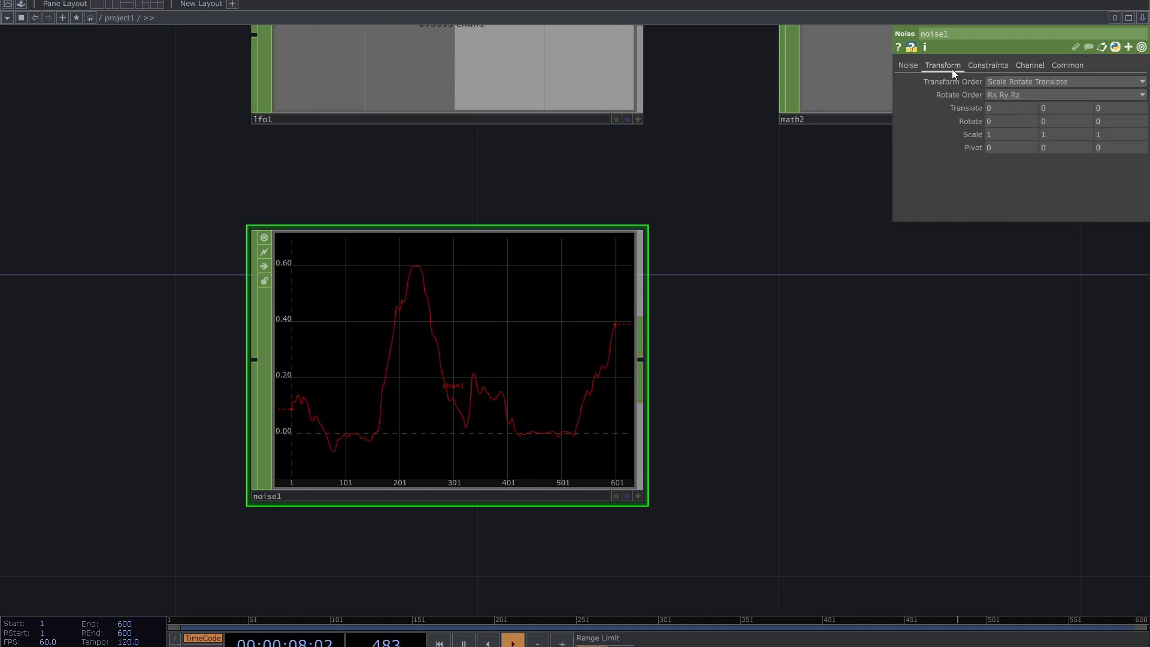
click(987, 65)
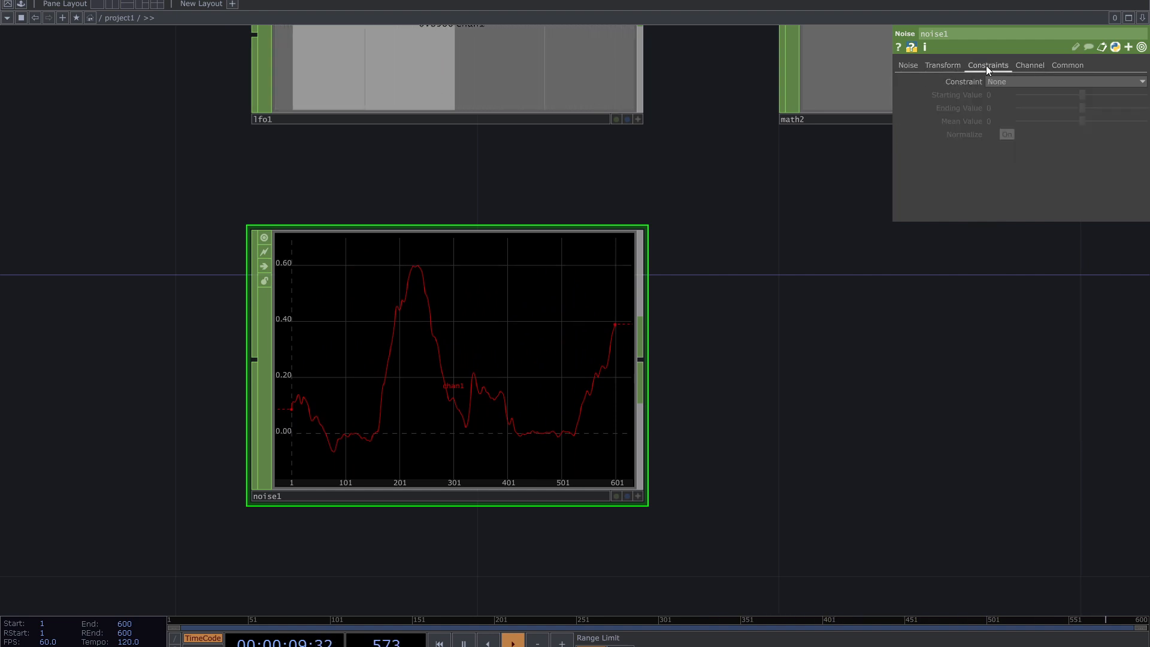
click(1023, 67)
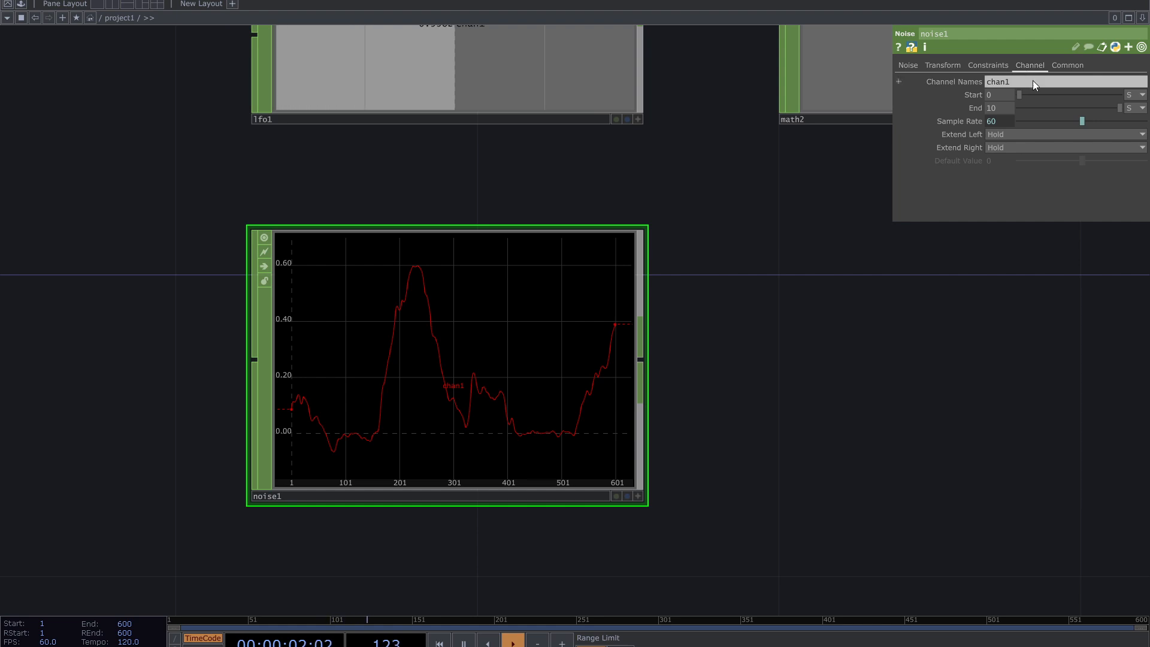
click(1035, 84)
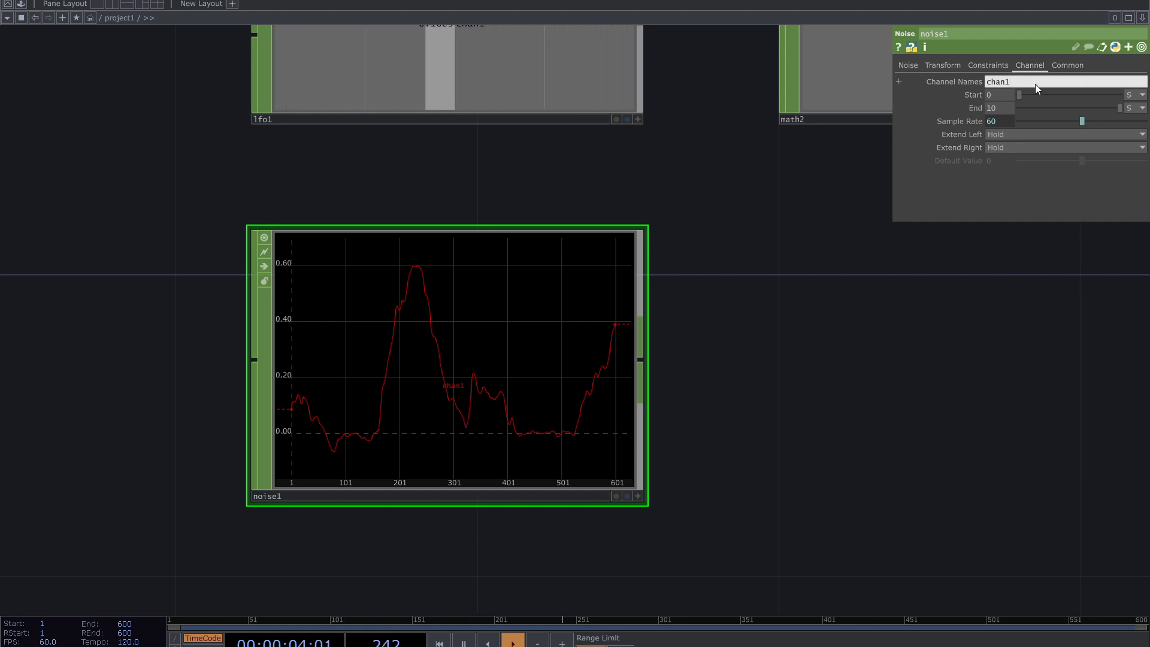
text(y)
key(Return)
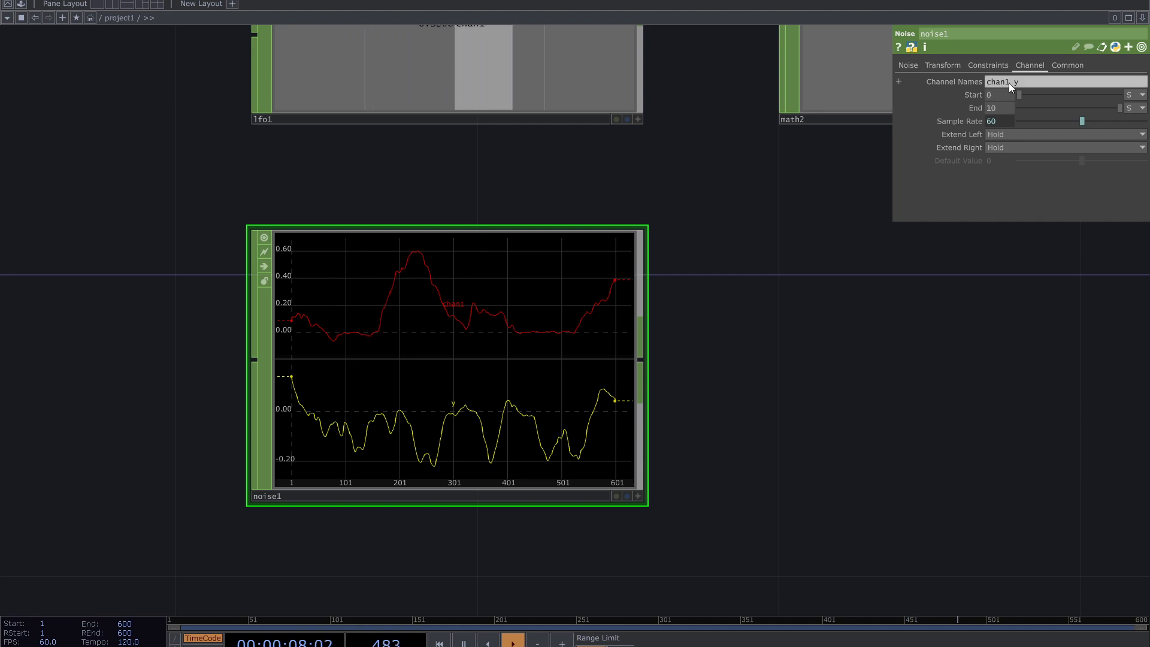
- Enable Time Slice on noise1, switching it off briefly to compare the two views and leaving it on
click(1056, 67)
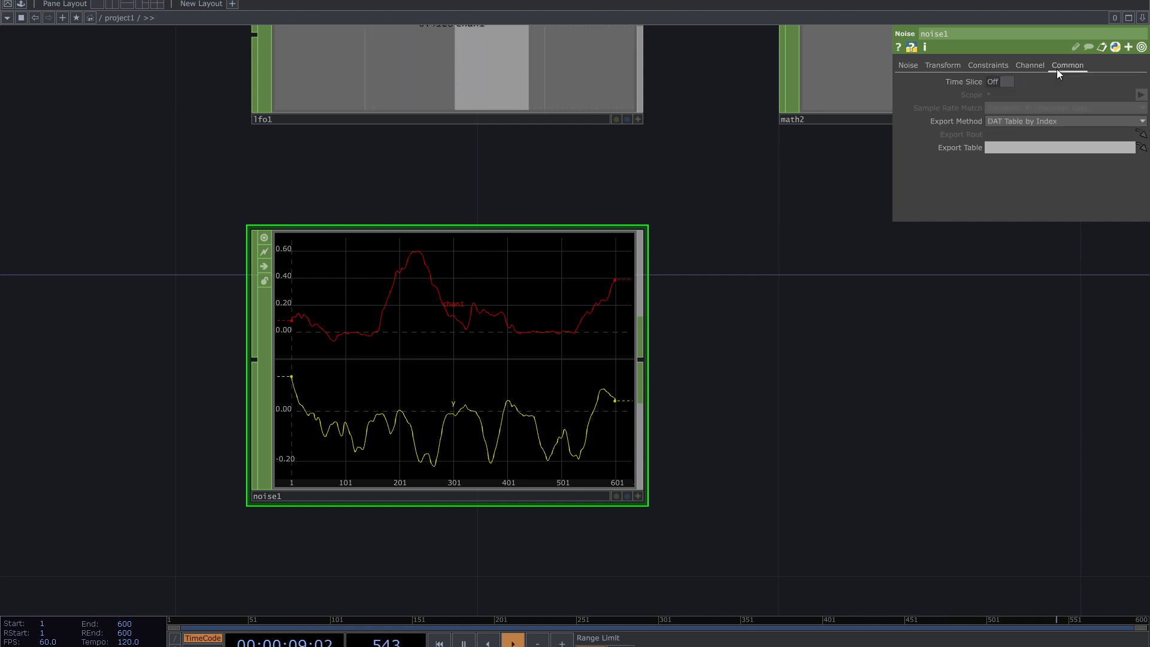
click(1001, 82)
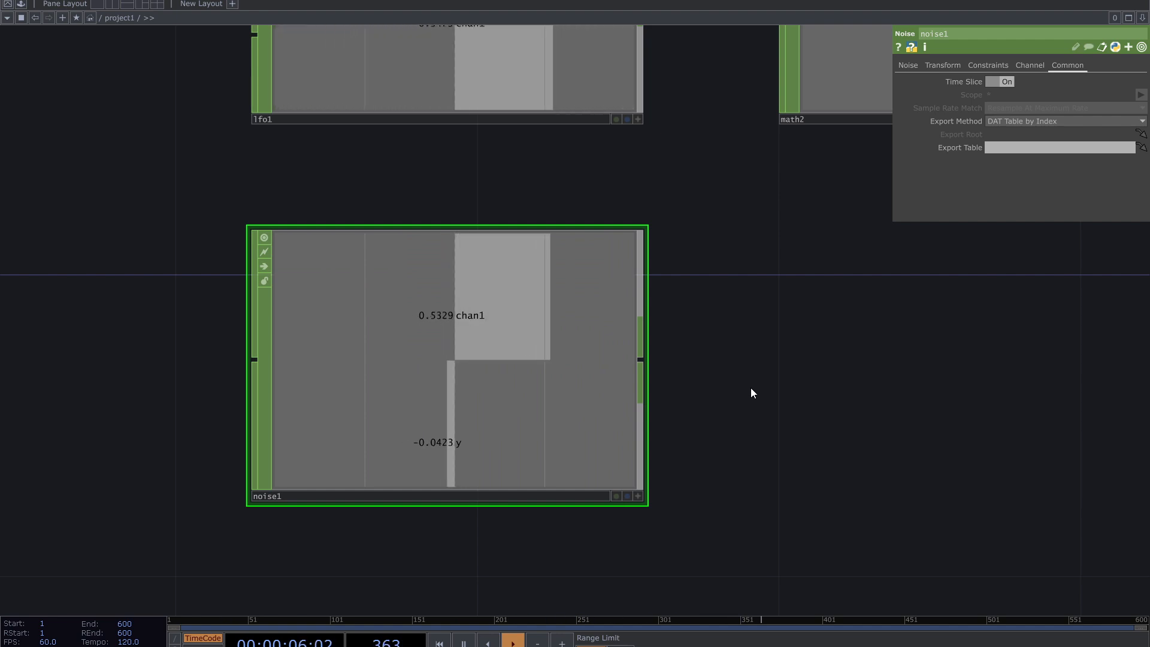
drag(752, 392, 808, 362)
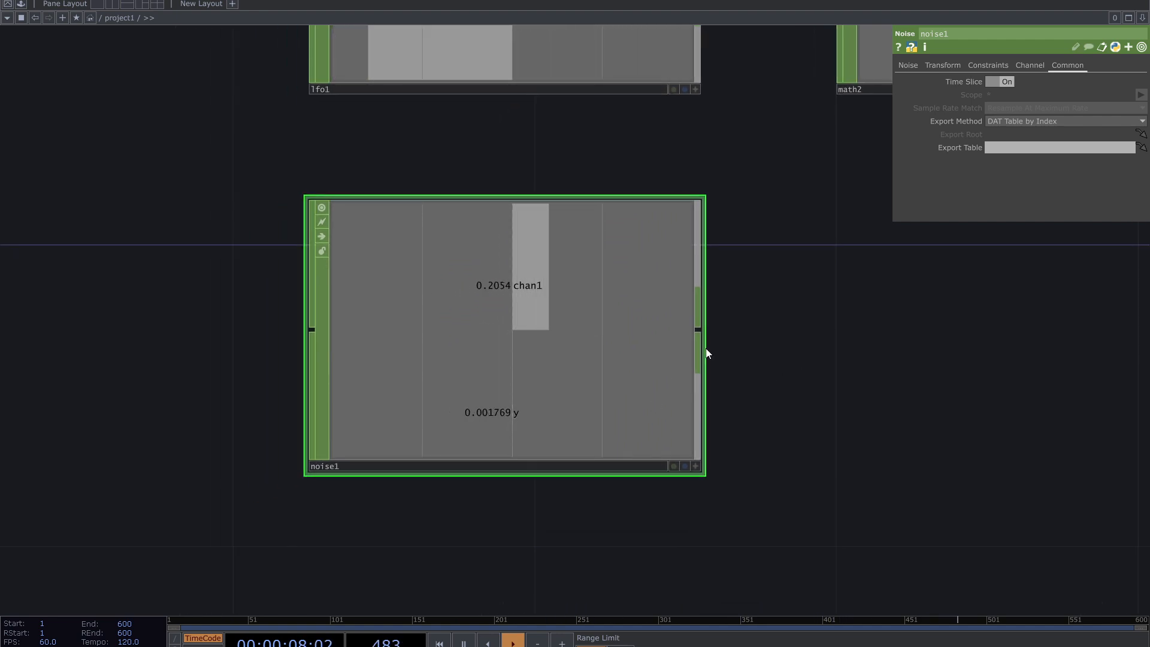
click(999, 82)
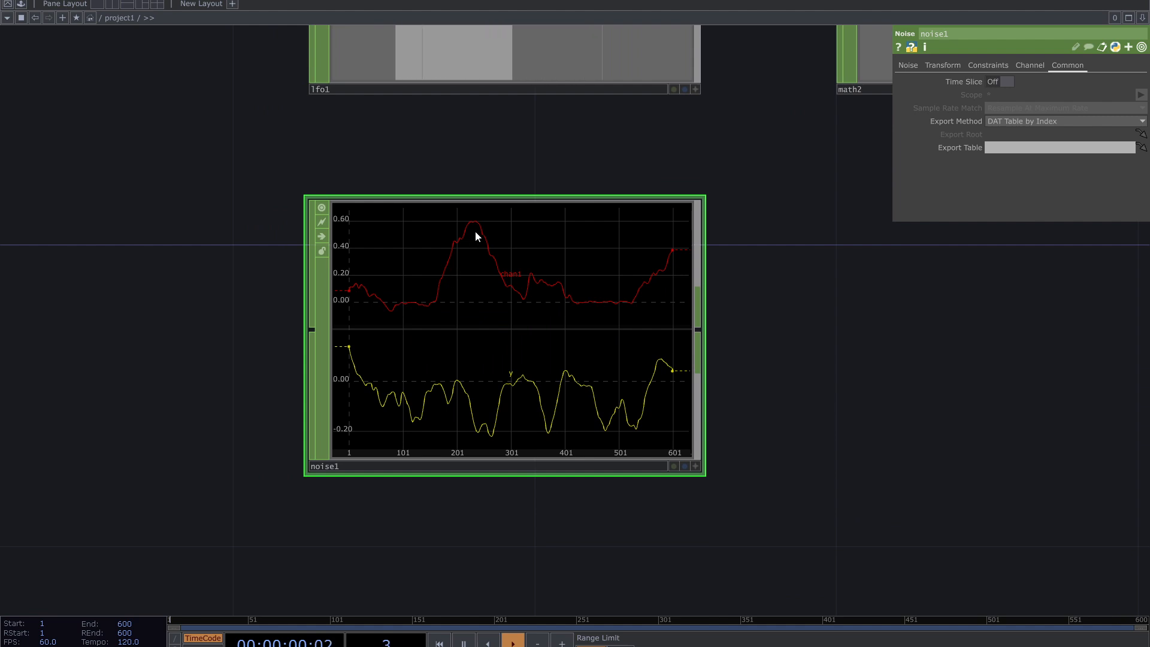
click(1000, 82)
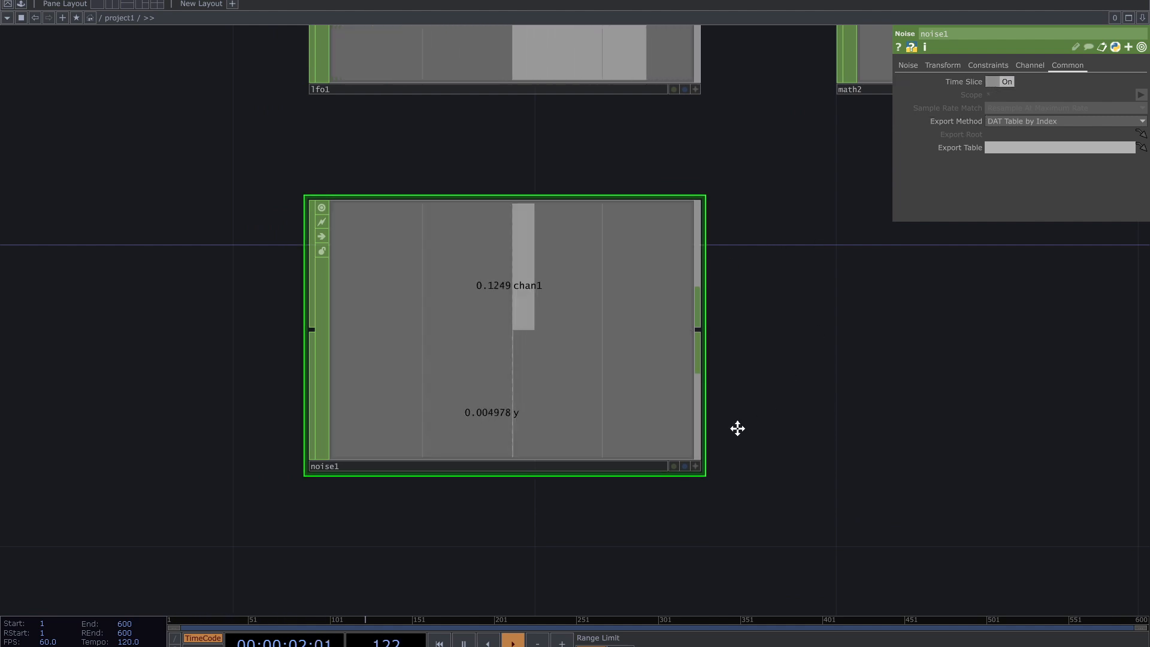
- Connect a Select CHOP to noise1's output, place it up beside noise1, and limit it to channel chan1
scroll(727, 424, down, 2)
drag(801, 430, 659, 359)
scroll(750, 429, down, 2)
drag(501, 347, 309, 425)
drag(367, 404, 468, 357)
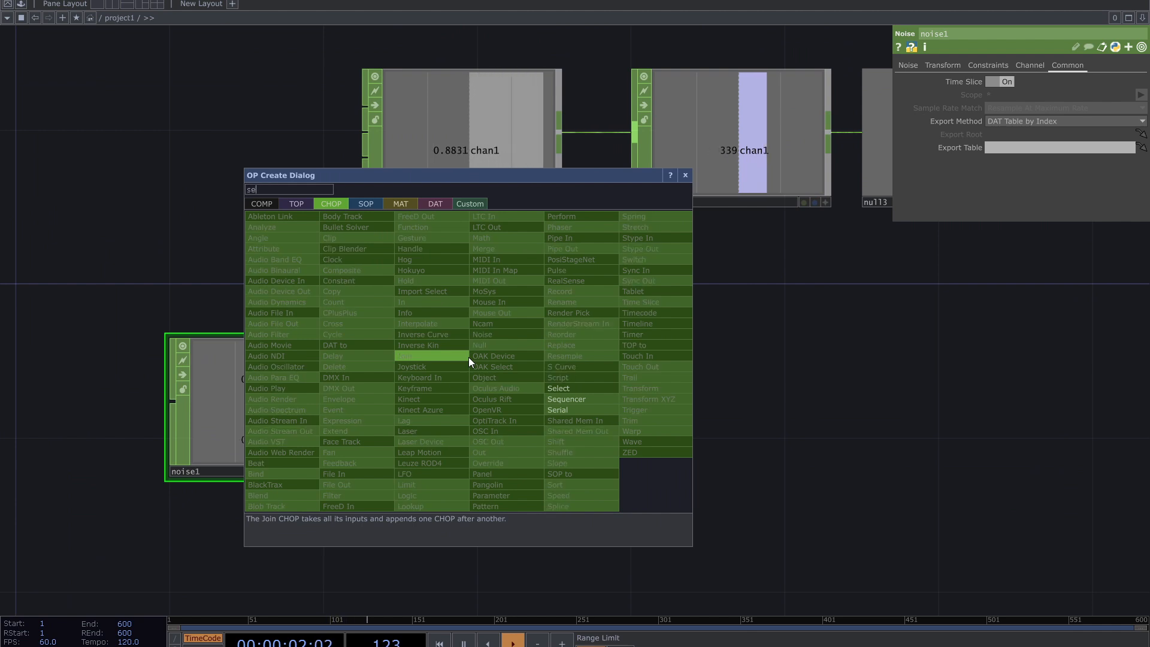
text(se)
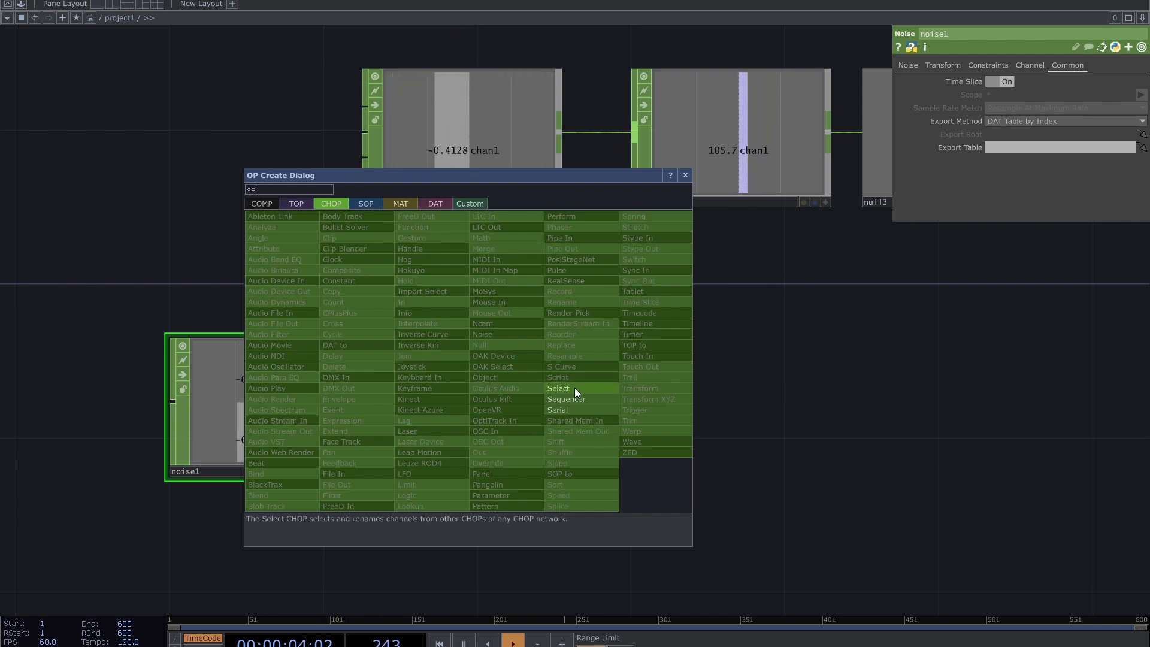
click(574, 388)
click(529, 331)
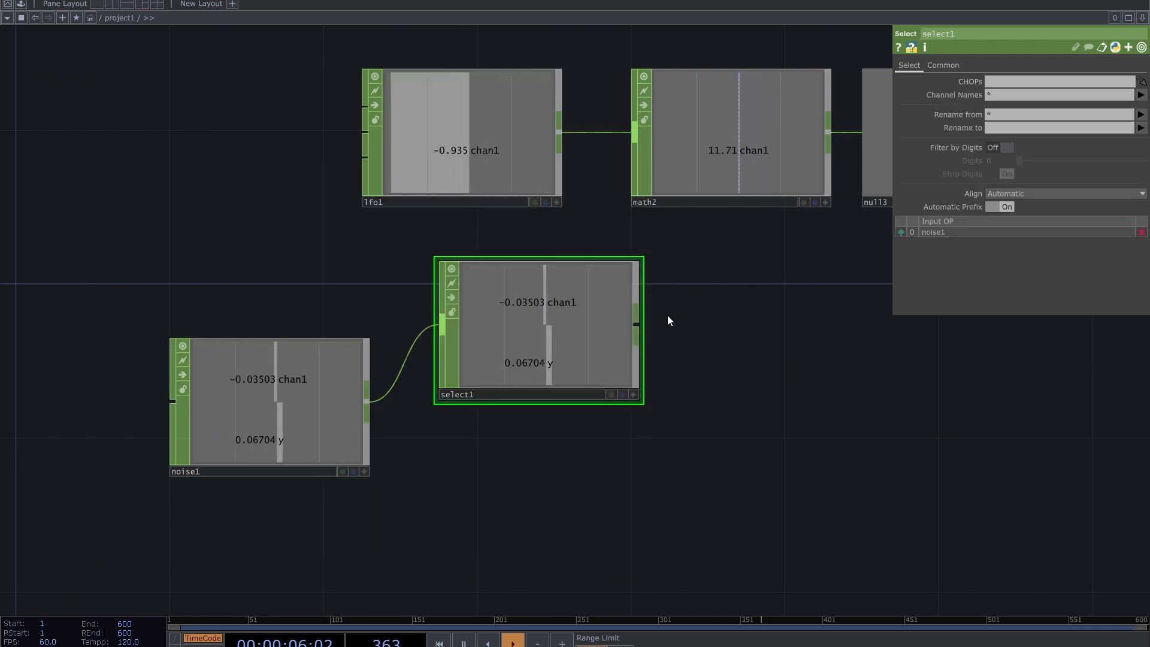
click(1140, 95)
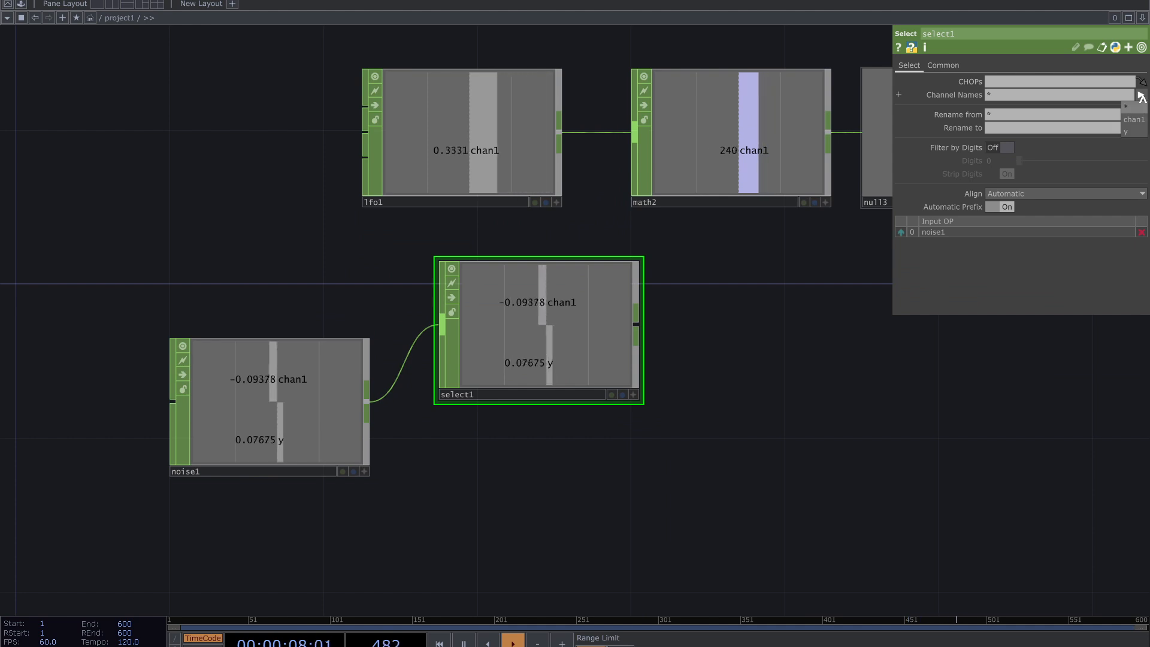
click(1134, 119)
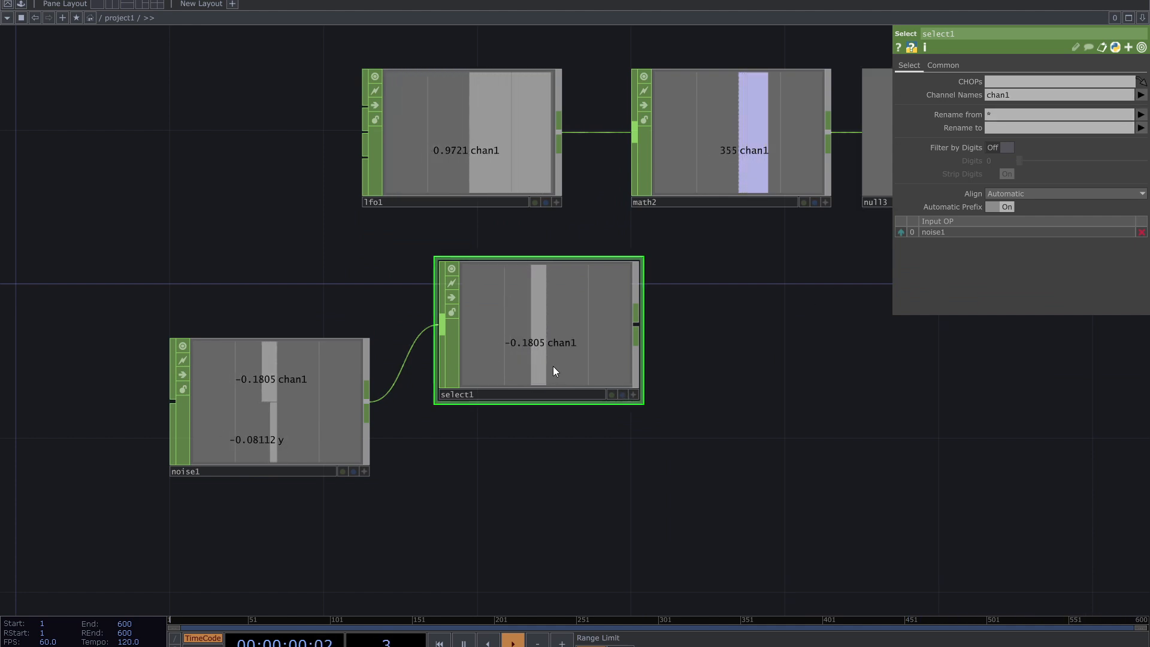
- Branch a second Select CHOP from noise1, place it beneath select1, and limit it to channel y
drag(559, 451, 557, 402)
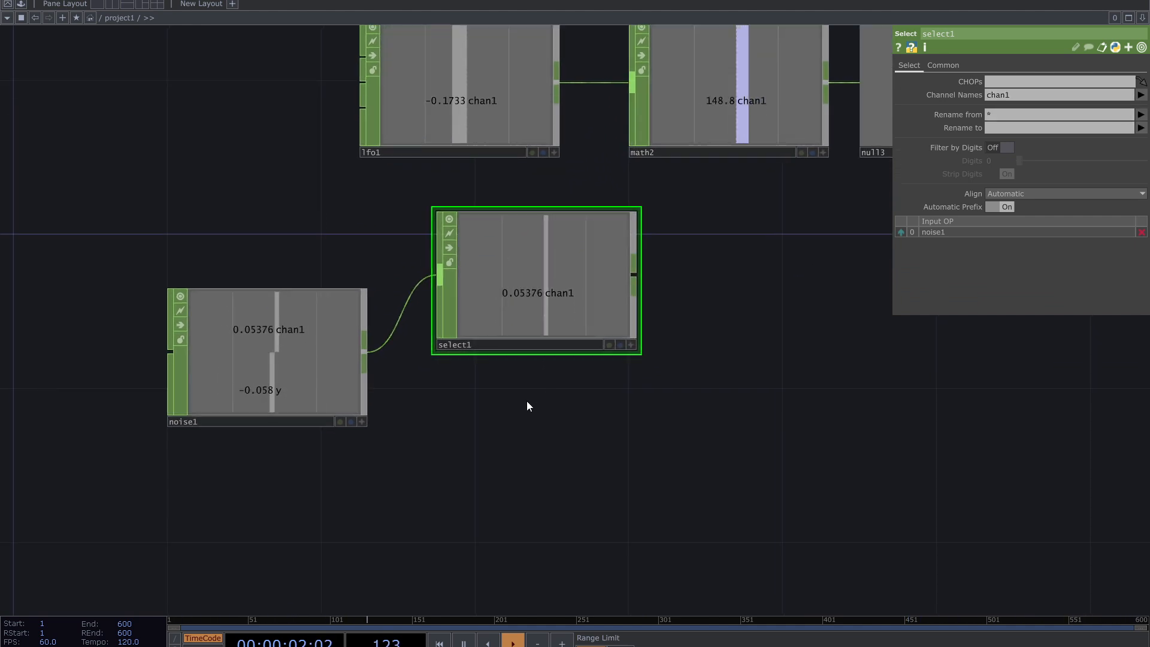
click(368, 353)
click(472, 451)
text(se)
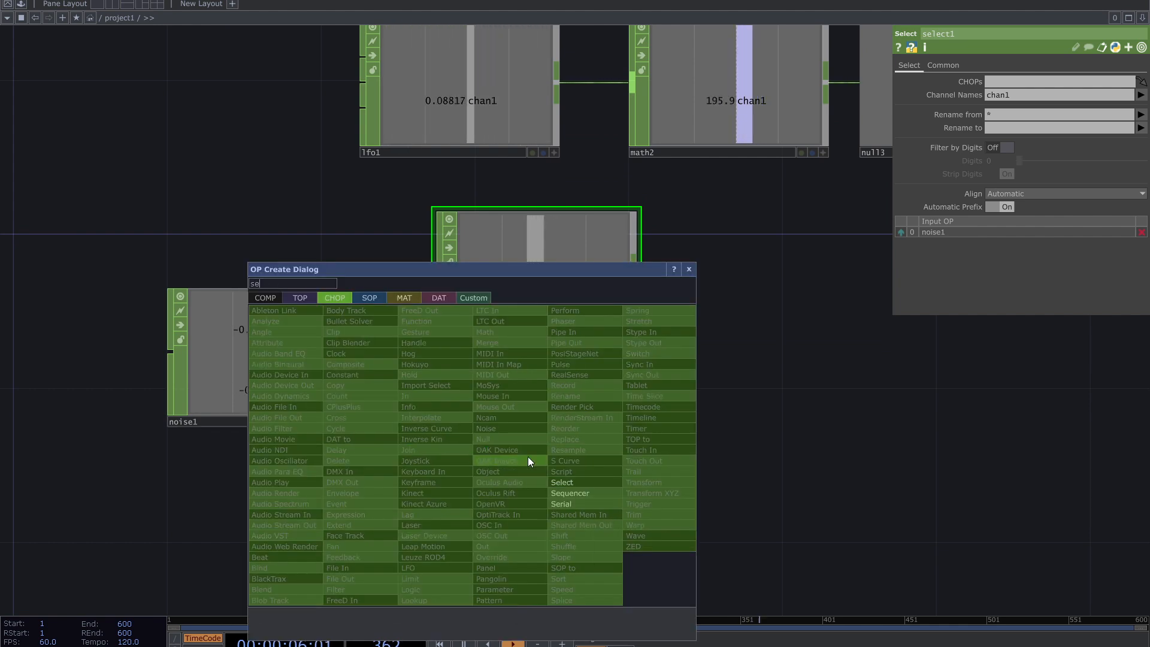
click(568, 479)
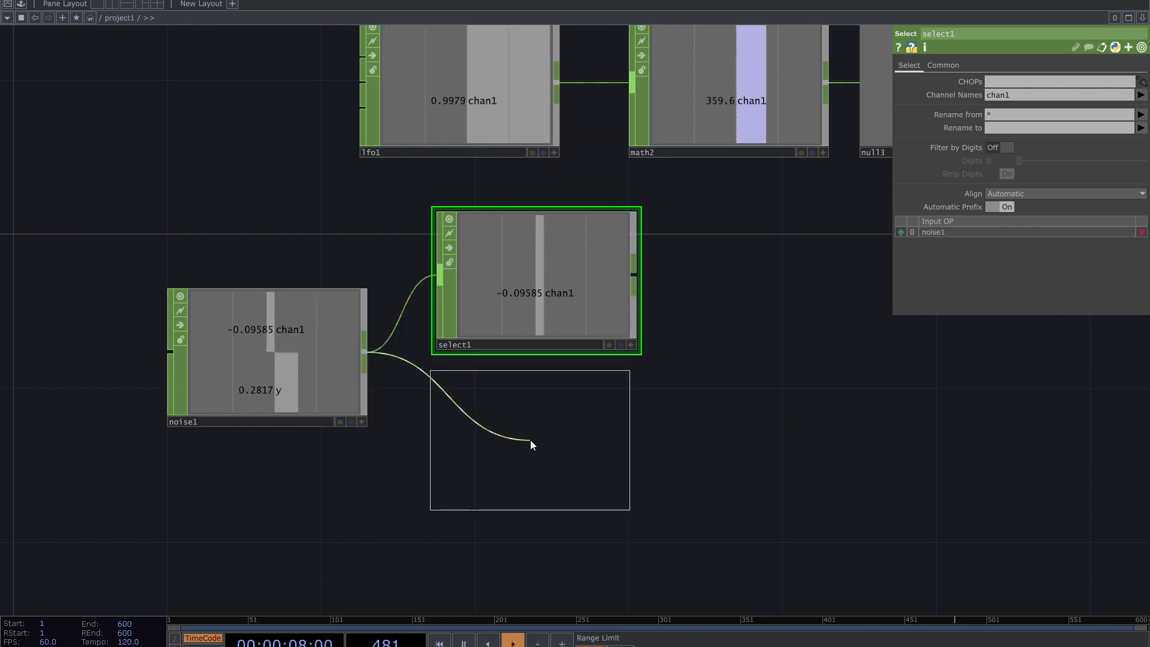
click(531, 441)
click(1141, 94)
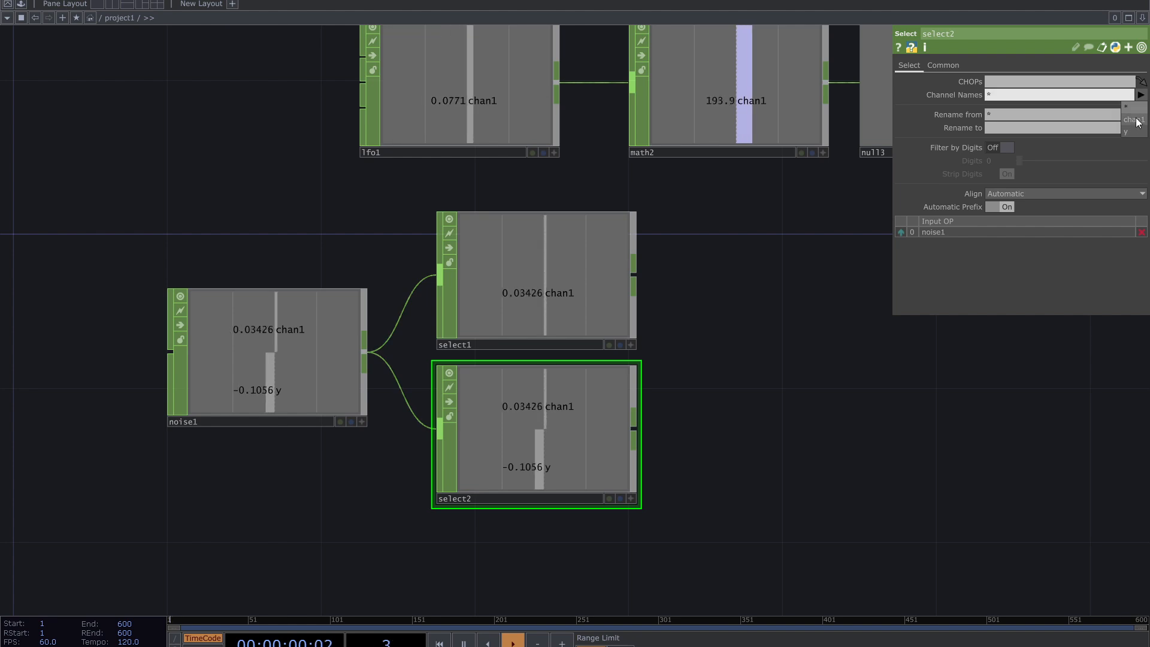
click(1128, 131)
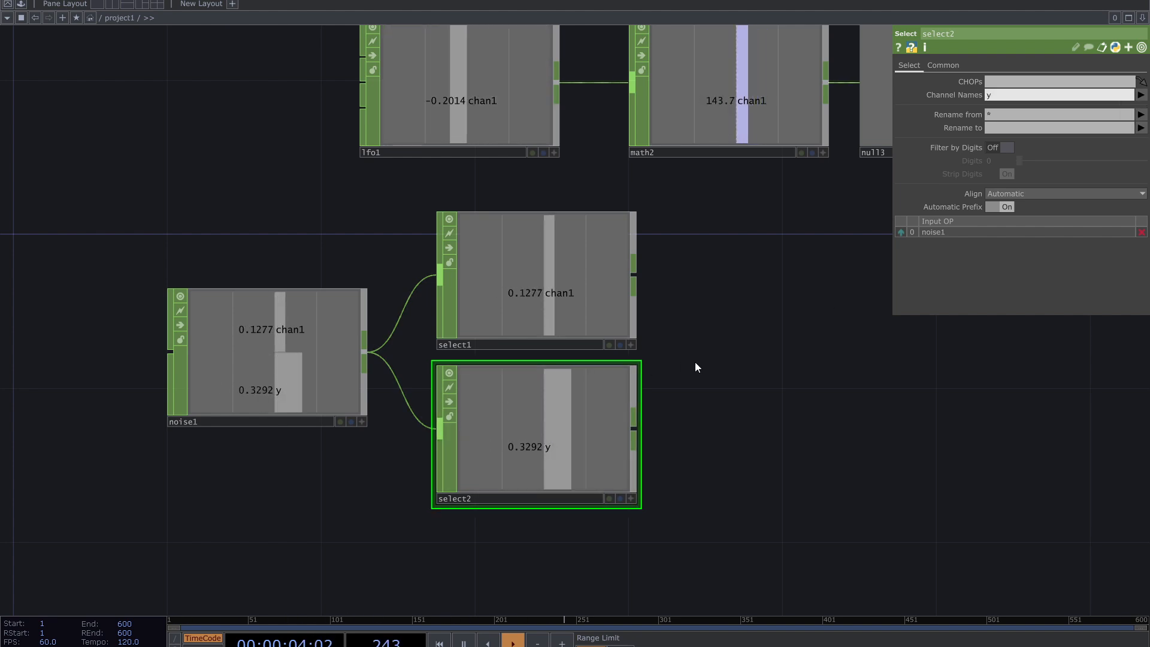
- Wire select1 into math2 and disconnect lfo1 from math2
drag(686, 364, 573, 407)
scroll(639, 370, down, 3)
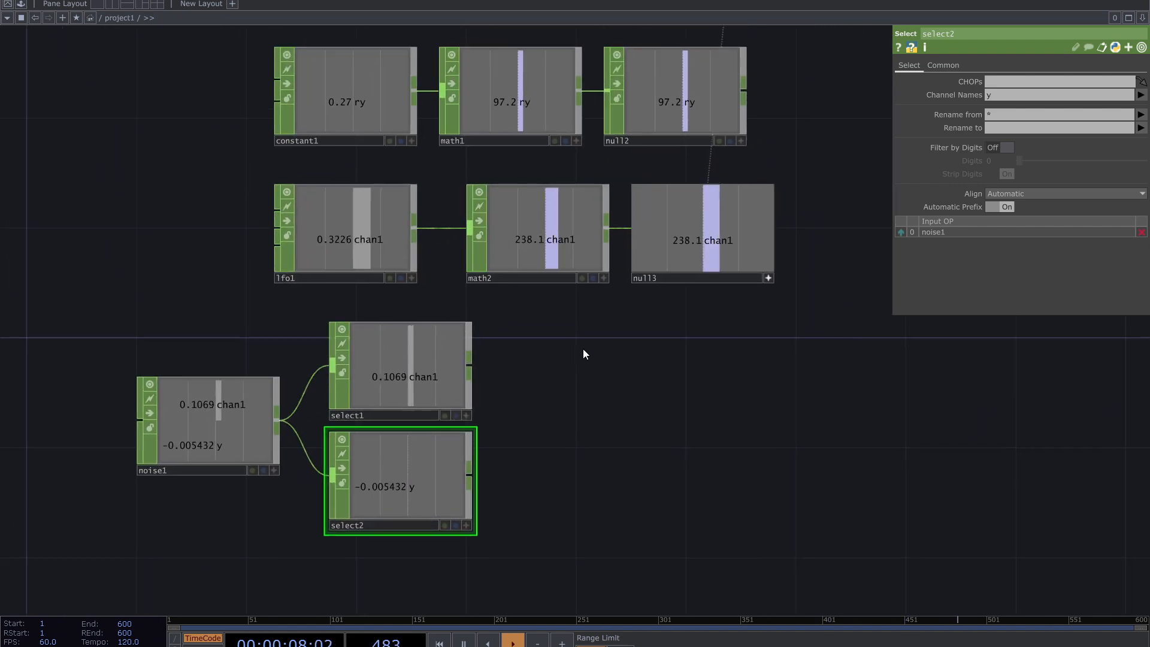
drag(583, 354, 559, 405)
scroll(665, 375, down, 3)
scroll(631, 393, up, 3)
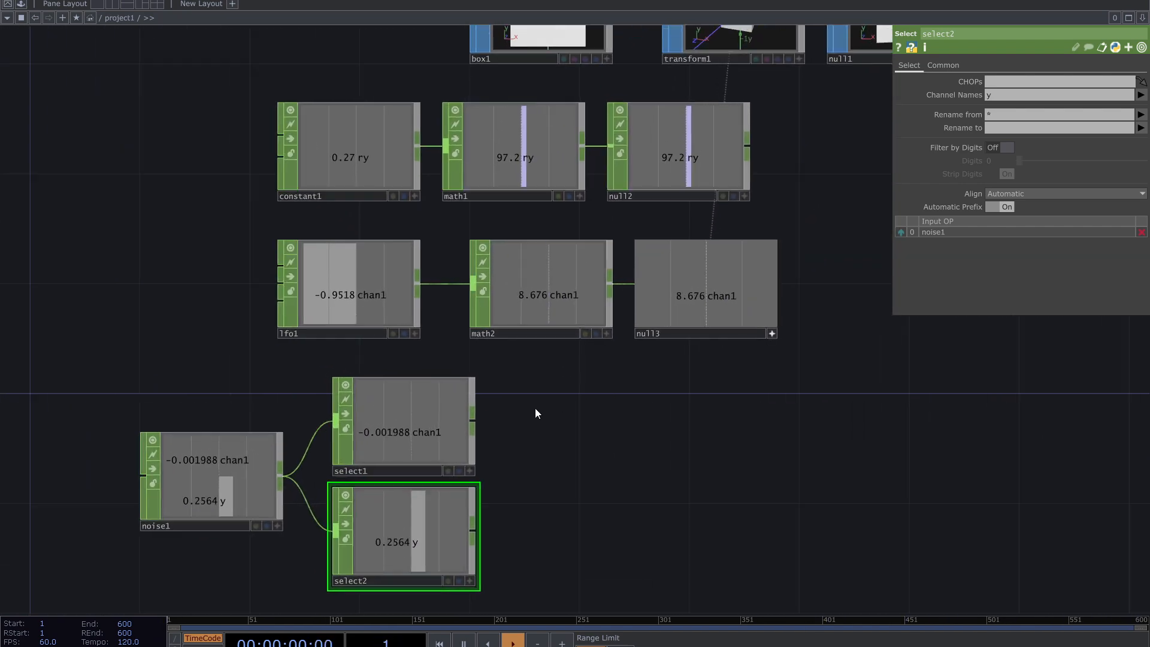
drag(473, 418, 454, 305)
right_click(437, 284)
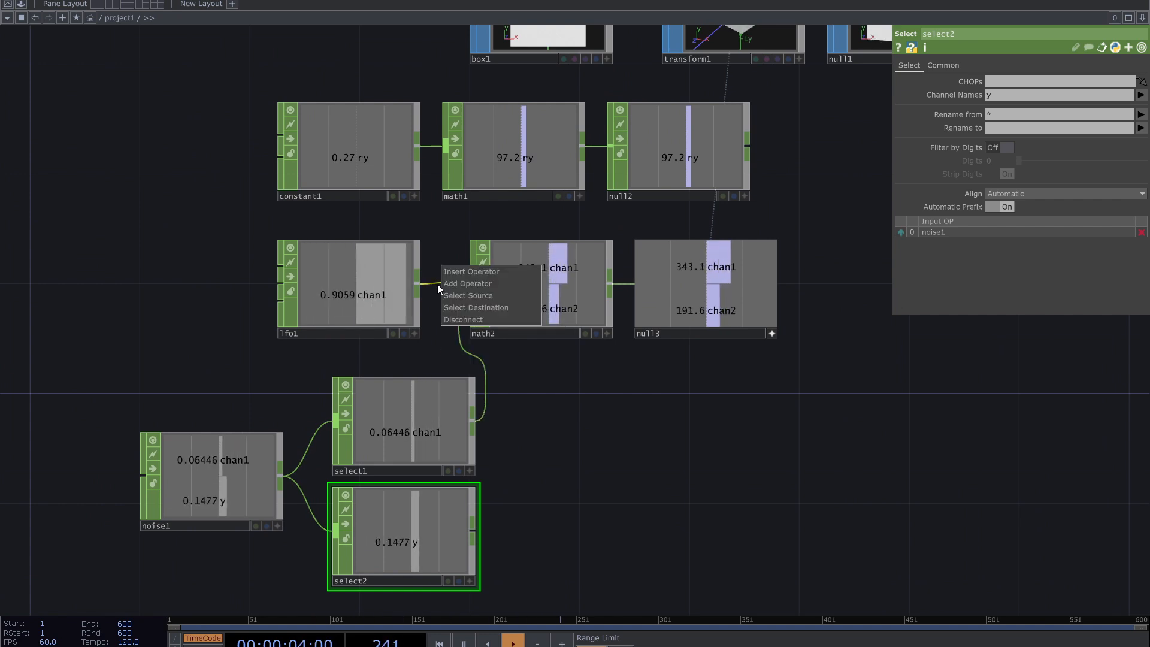
click(462, 319)
- Set the upper limit of math2's To Range to 180
drag(567, 435, 521, 523)
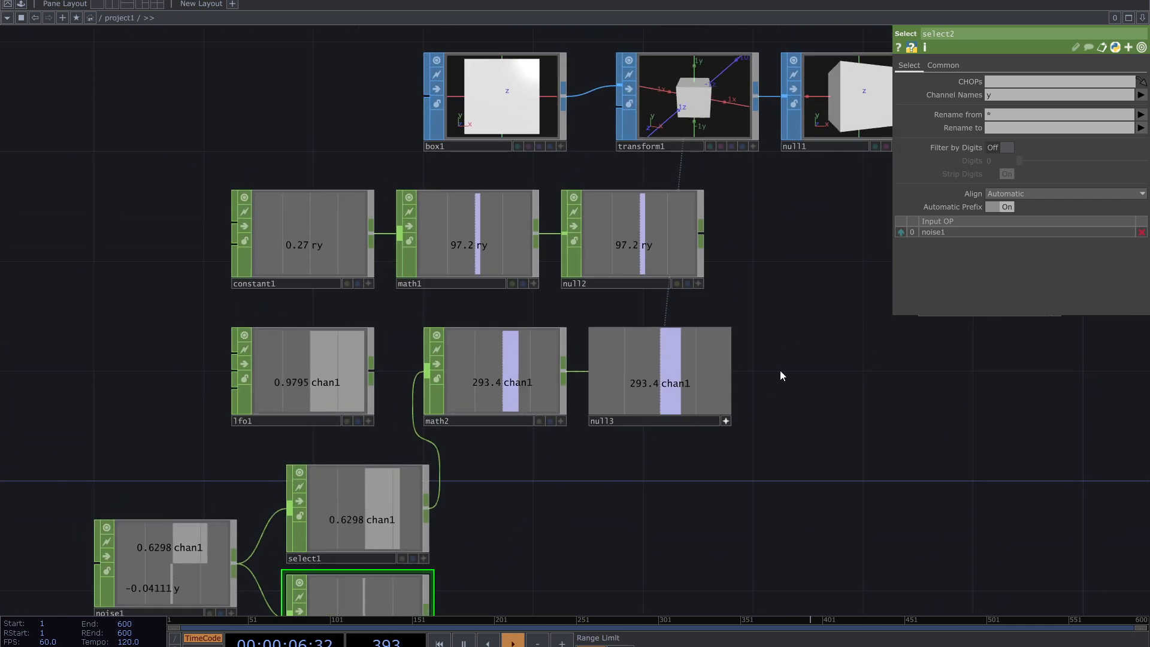
click(518, 383)
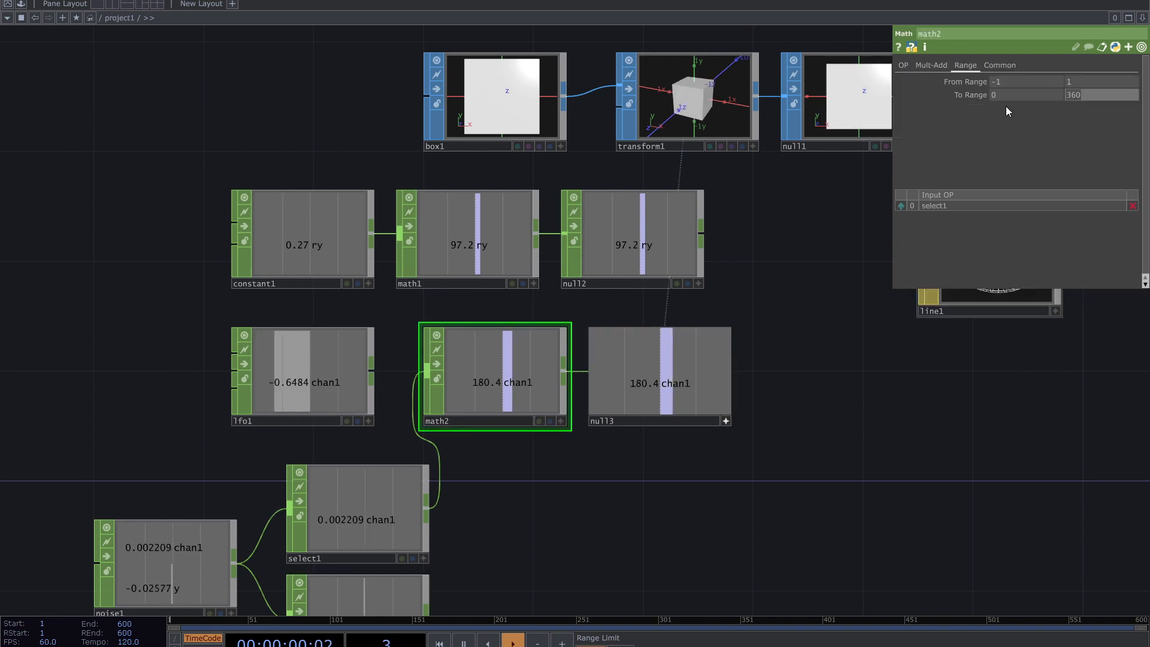
text(180)
key(Return)
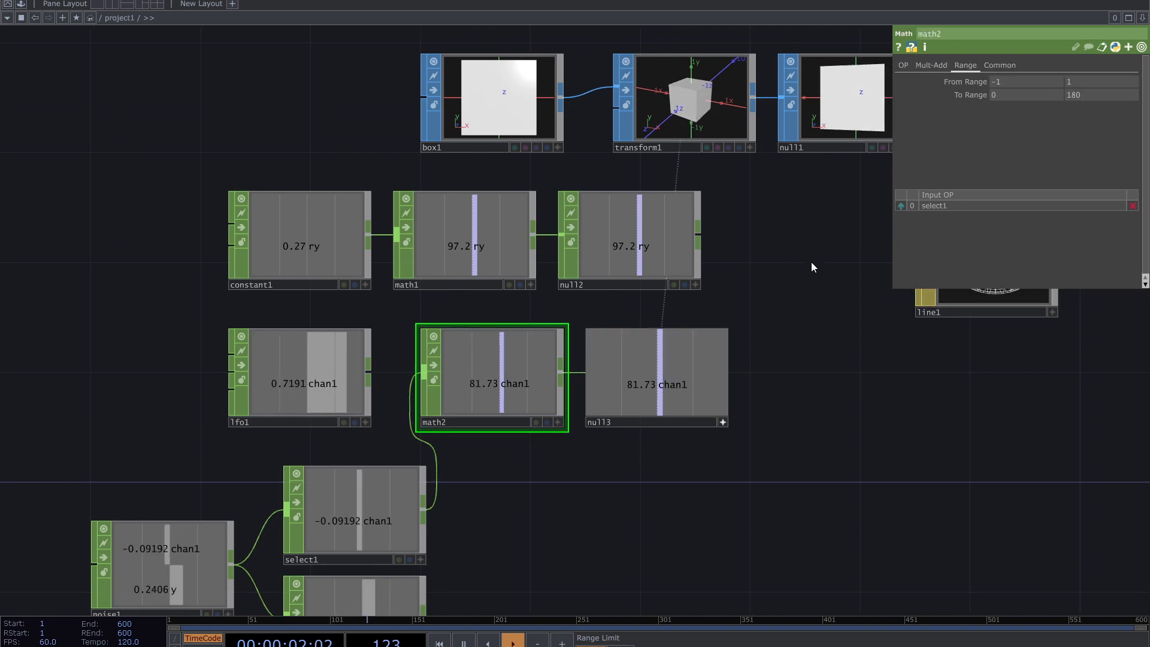
- Turn on the background display of render1's output
drag(721, 314, 478, 318)
drag(740, 428, 312, 470)
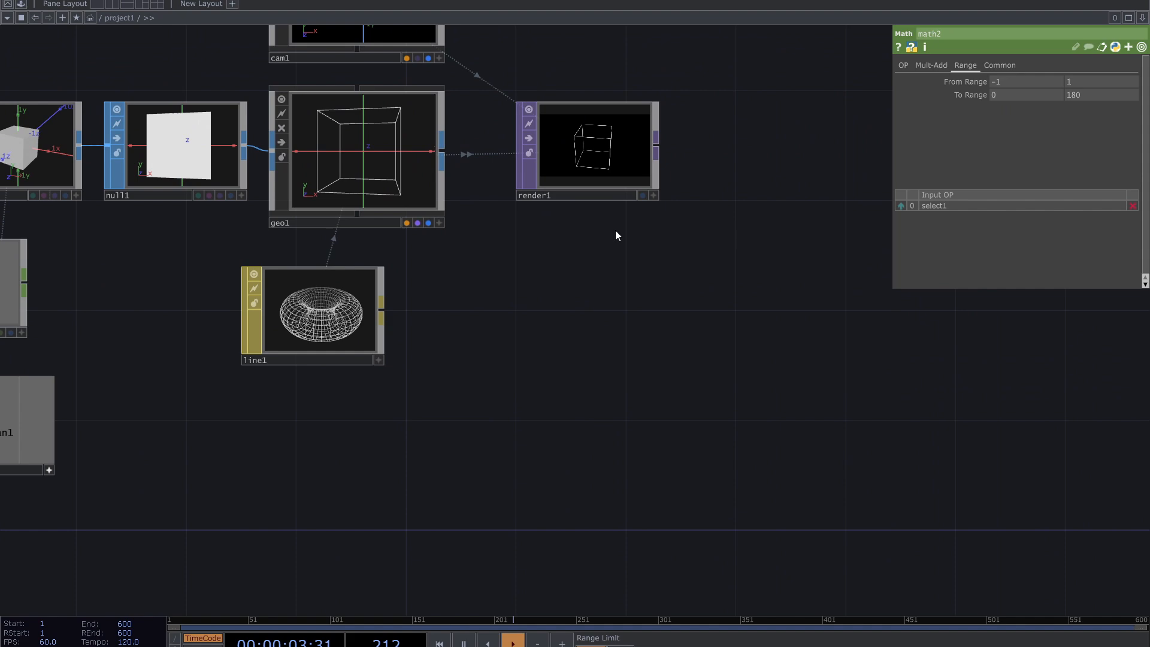
click(642, 197)
- Try feeding math2 from select2 in place of select1, and undo the connection
drag(622, 343, 958, 162)
drag(487, 447, 720, 356)
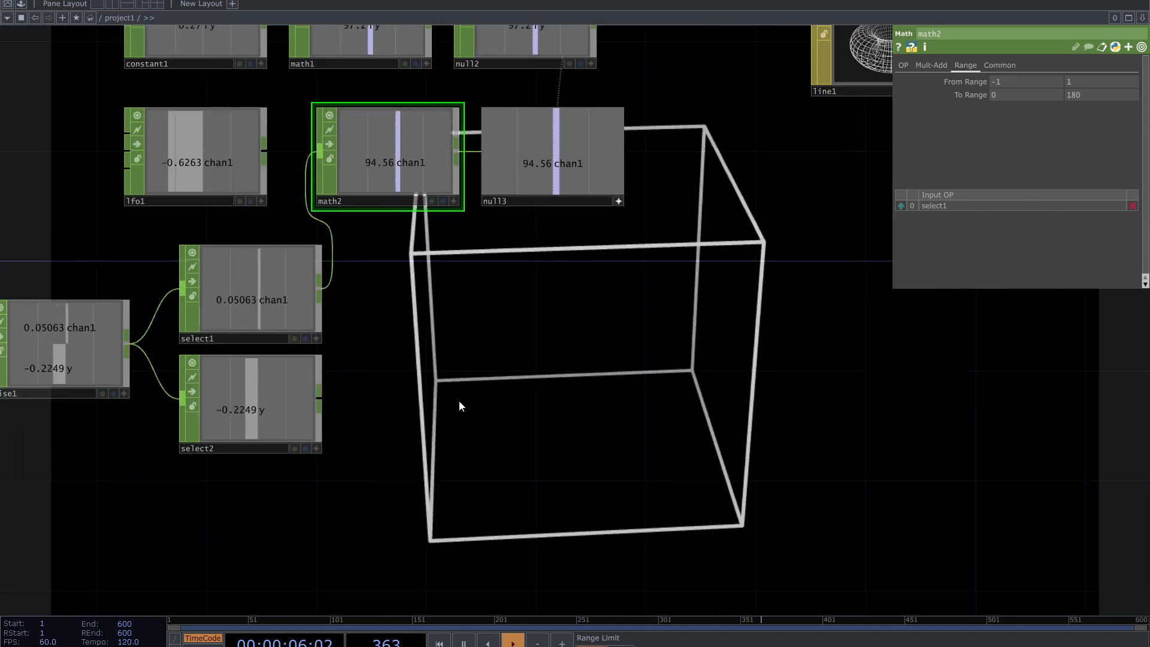
drag(407, 390, 423, 426)
drag(396, 359, 379, 304)
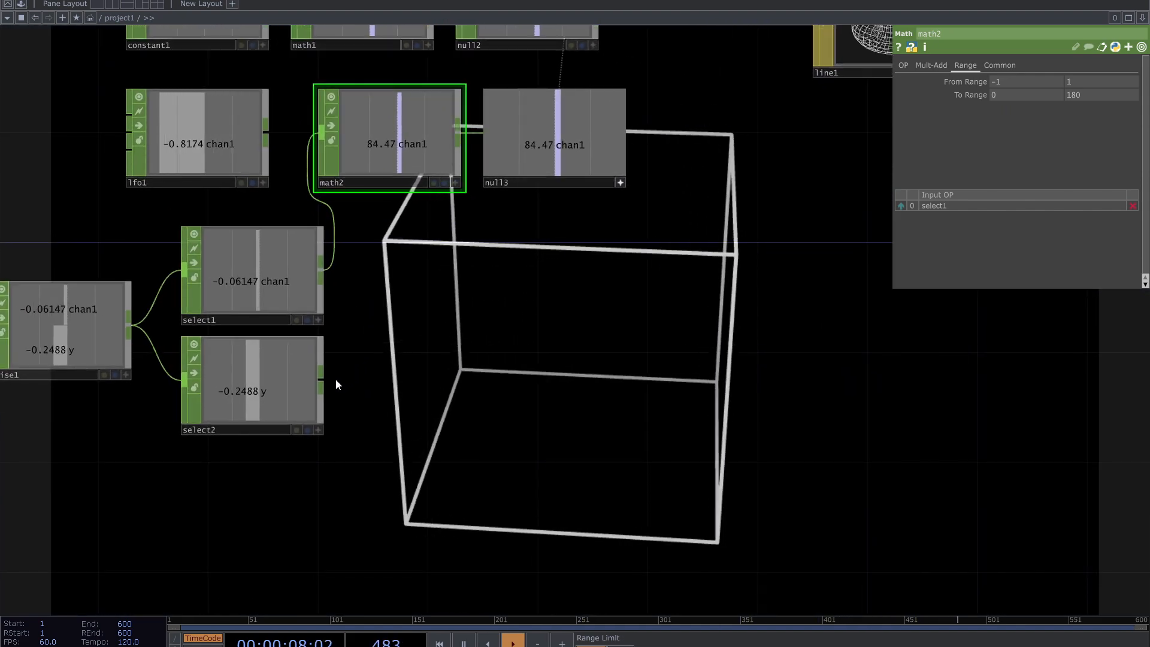
drag(322, 379, 321, 133)
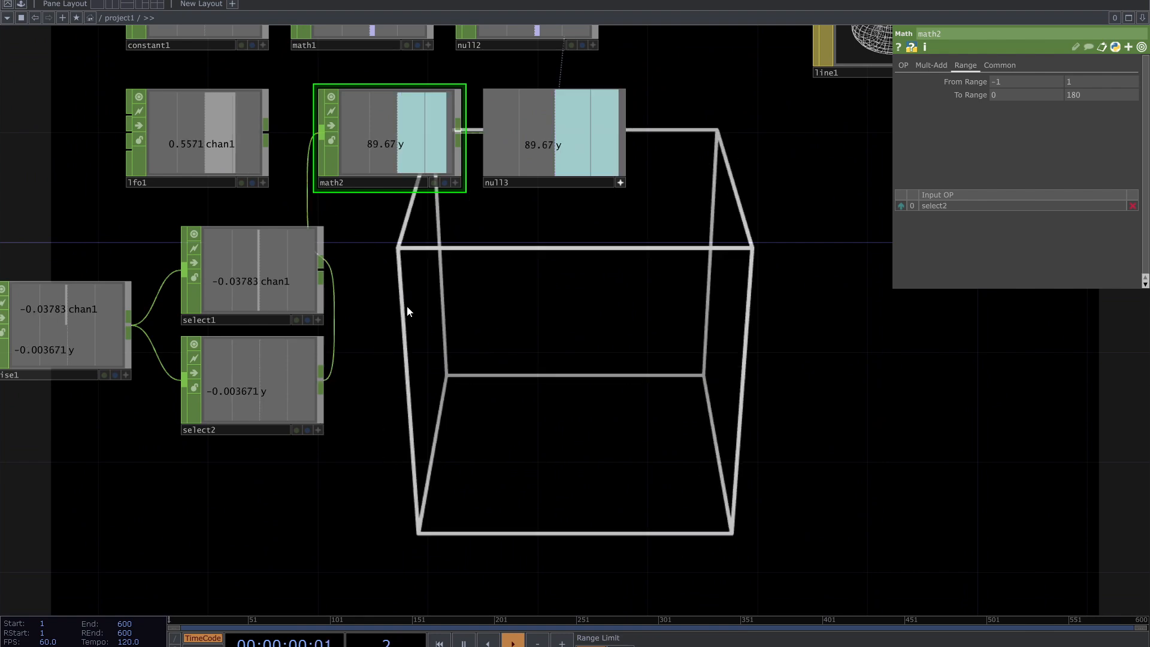
drag(439, 318, 451, 393)
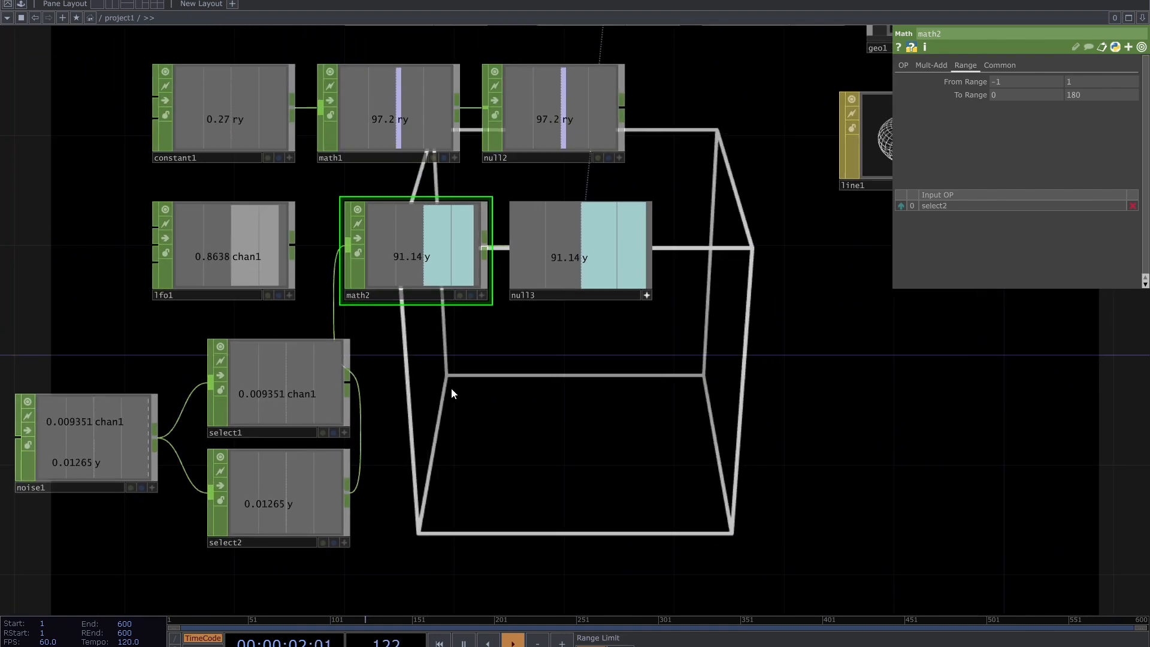
key(ctrl+z)
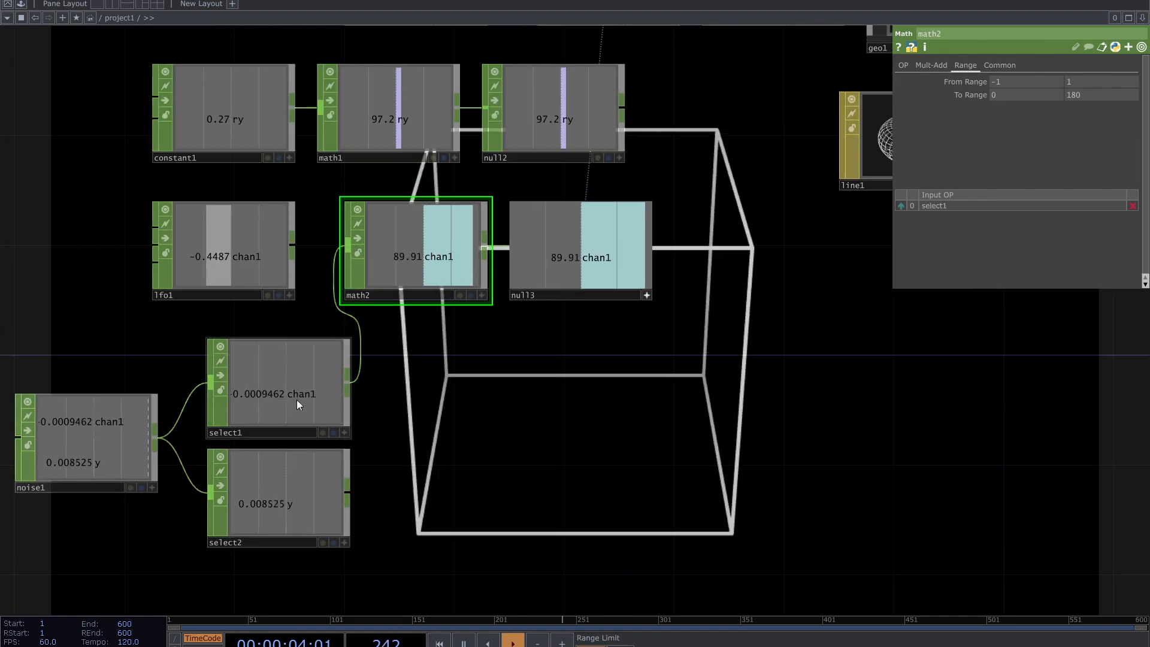
- Try moving select1 directly beneath lfo1
drag(294, 399, 254, 376)
drag(367, 395, 397, 410)
drag(288, 372, 260, 372)
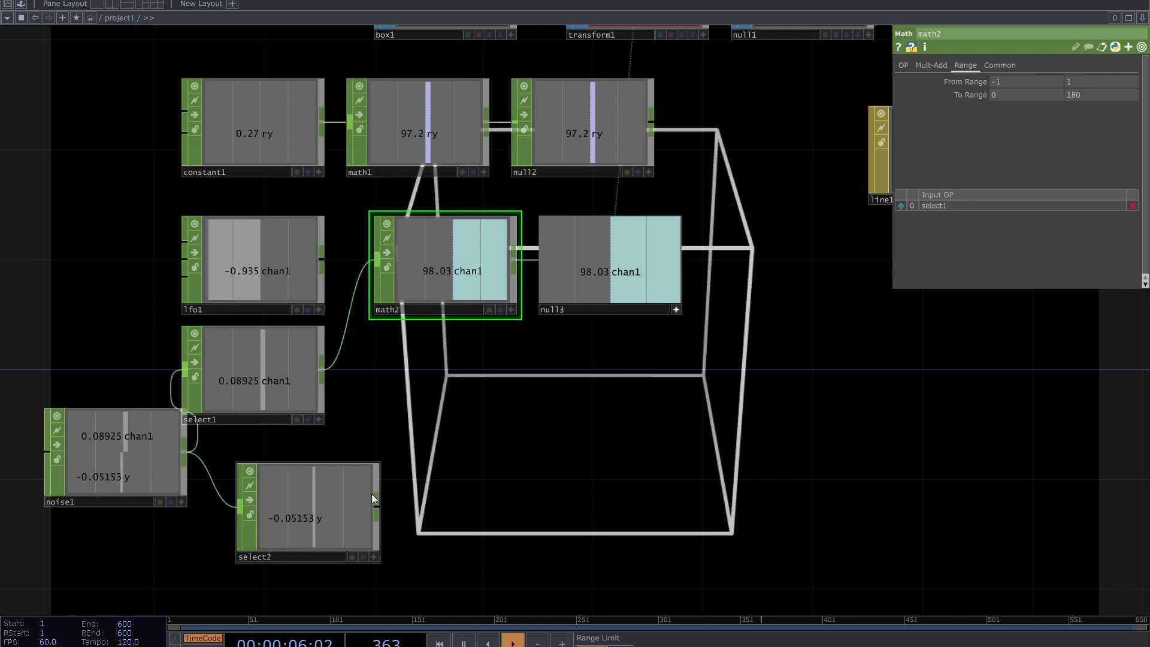
- Examine the error details of transform1 while math2 is fed by select2's y channel
mouse_move(350, 371)
mouse_down()
mouse_move(341, 349)
mouse_move(315, 392)
mouse_move(342, 392)
mouse_up()
scroll(549, 390, down, 3)
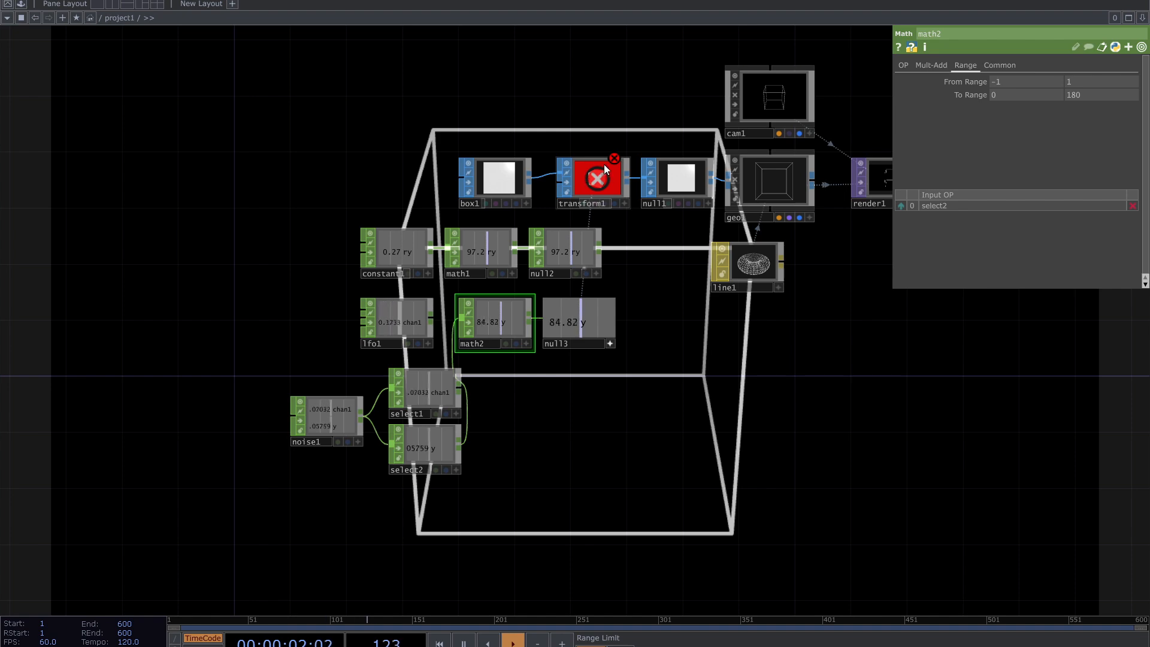
scroll(605, 170, up, 3)
mouse_move(614, 160)
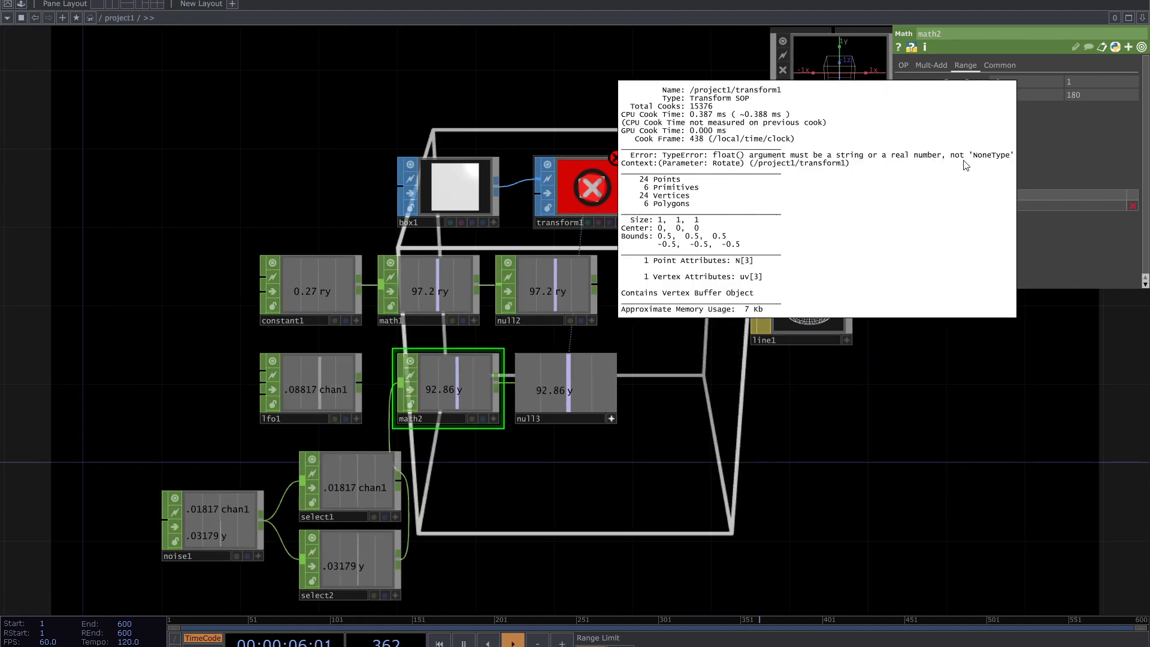
- Change the channel in transform1's Y rotation expression to y so it reads op('null3')['y']
click(593, 204)
drag(739, 348, 785, 257)
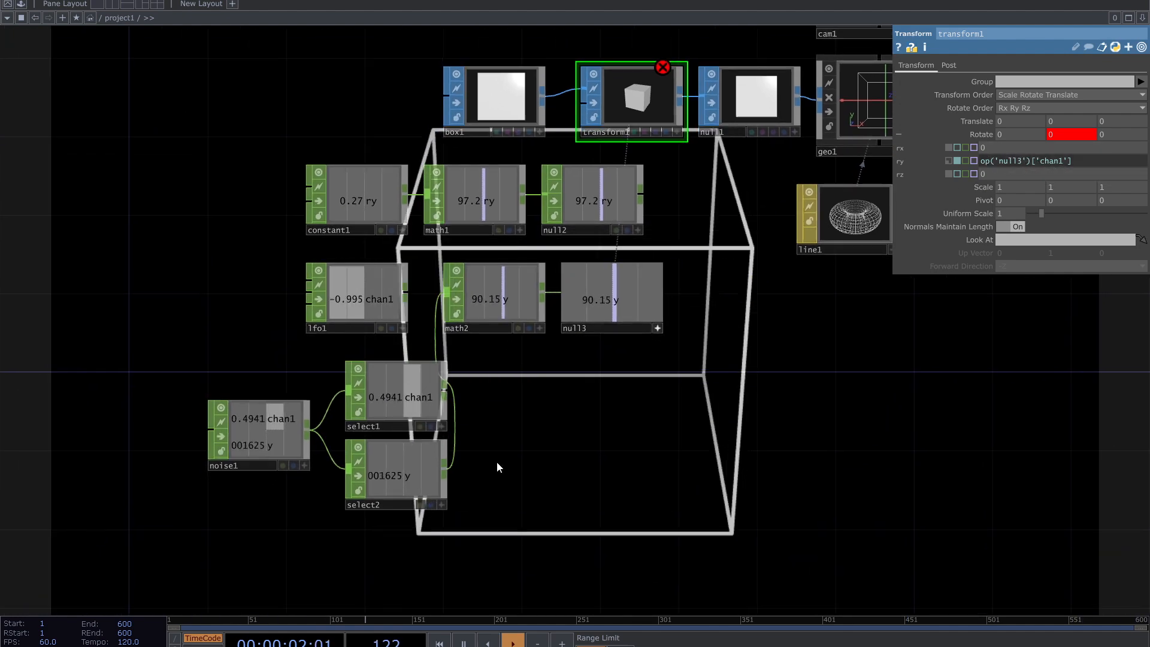
scroll(442, 501, up, 4)
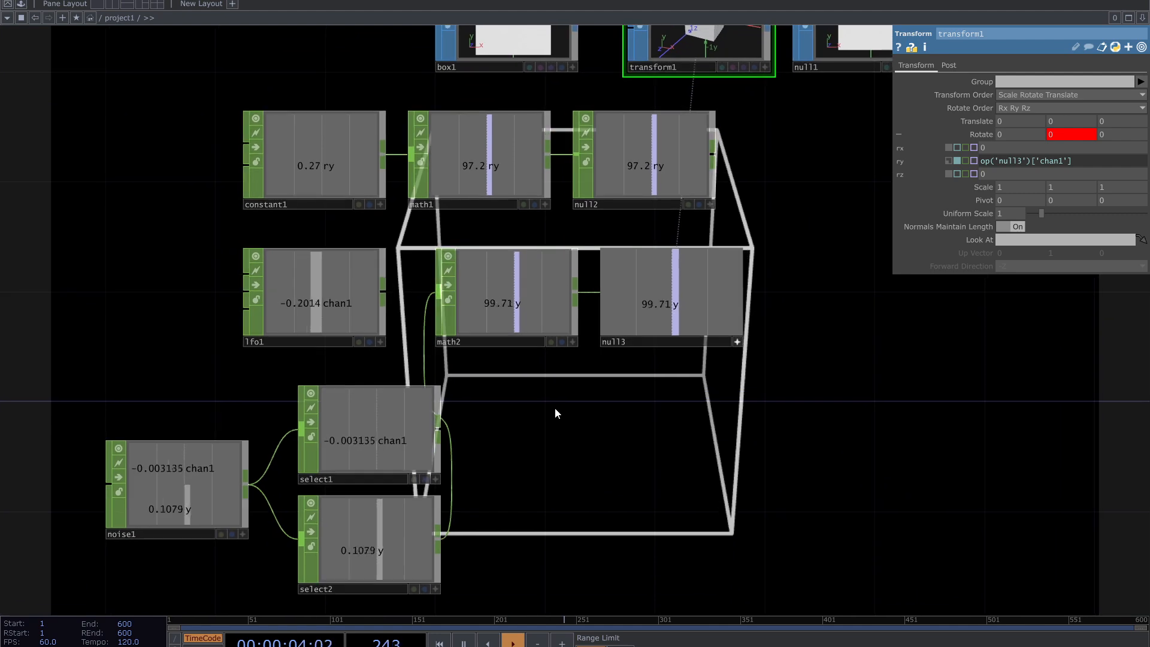
drag(555, 413, 539, 462)
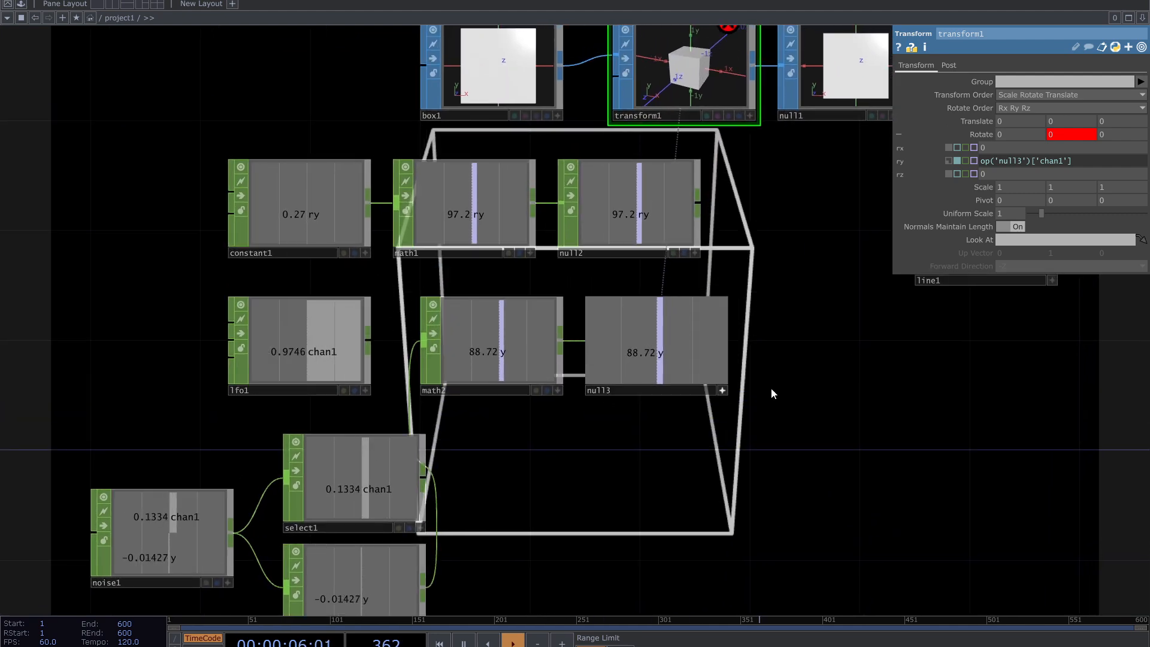
mouse_move(1041, 162)
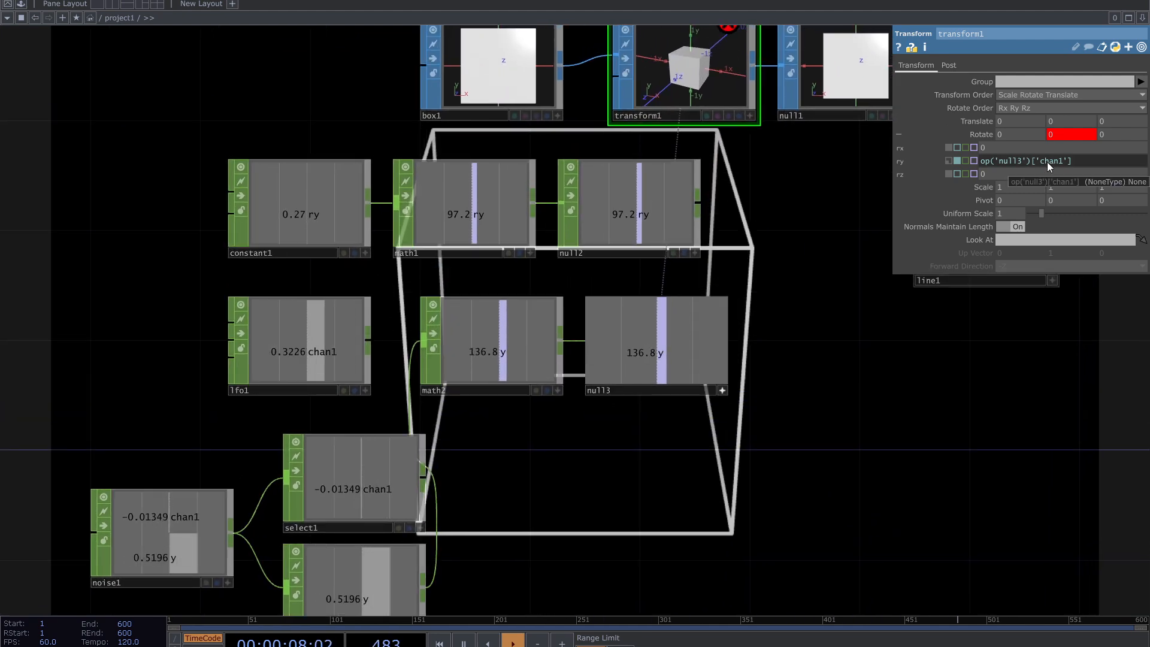
drag(1041, 162, 1062, 164)
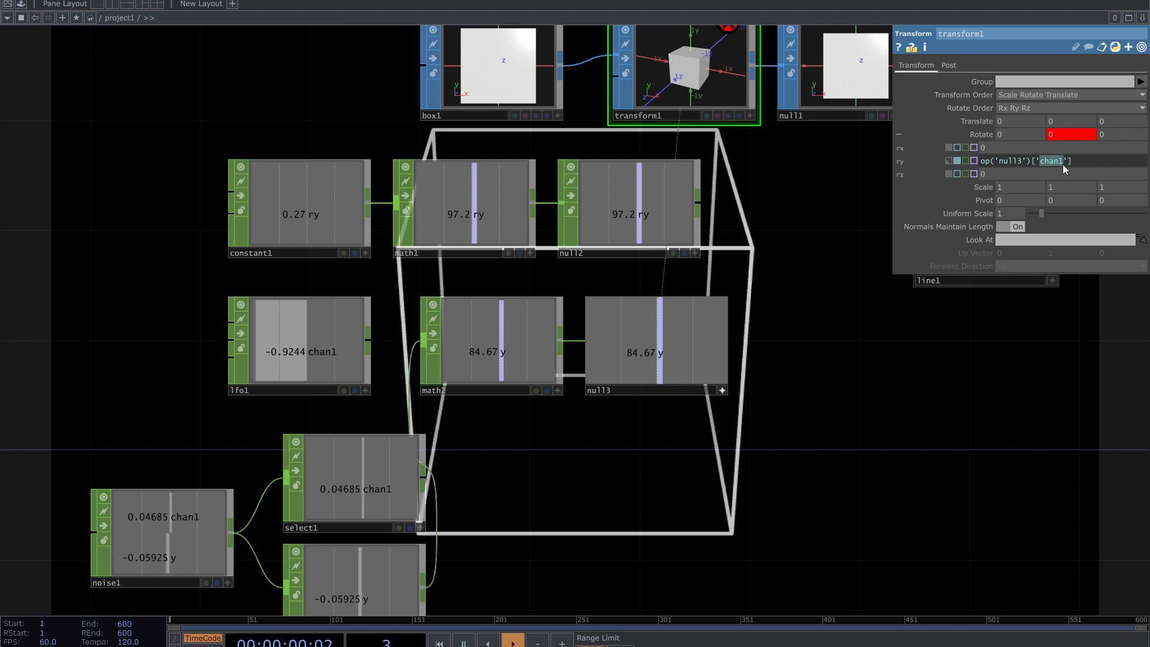
drag(667, 364, 1010, 169)
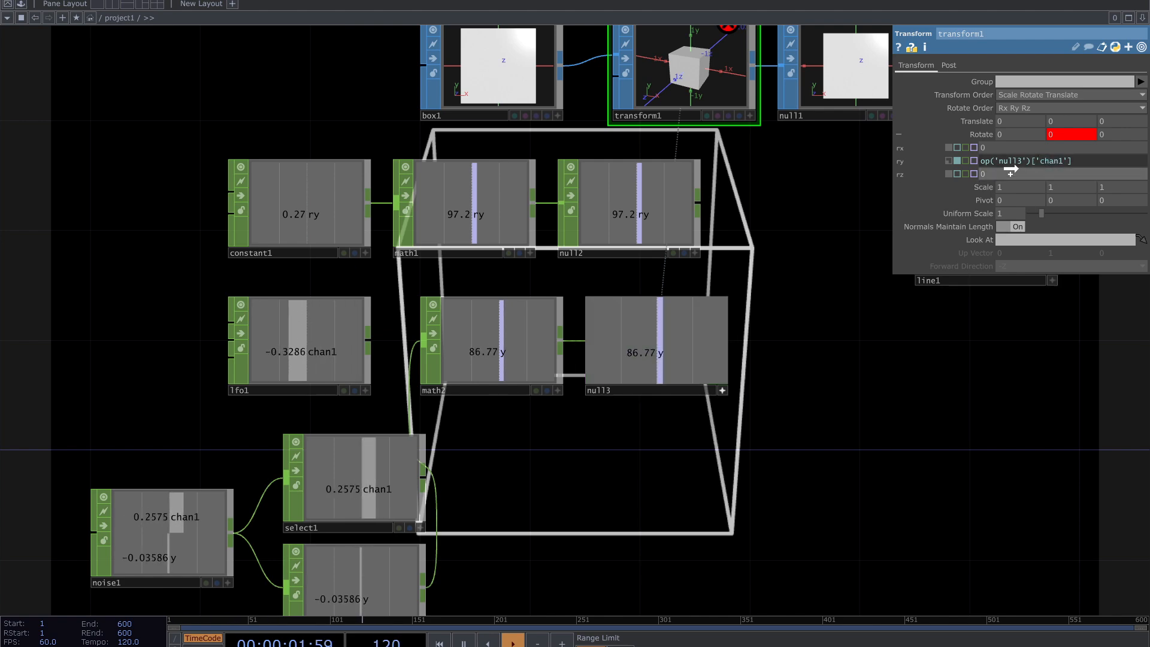
click(1024, 159)
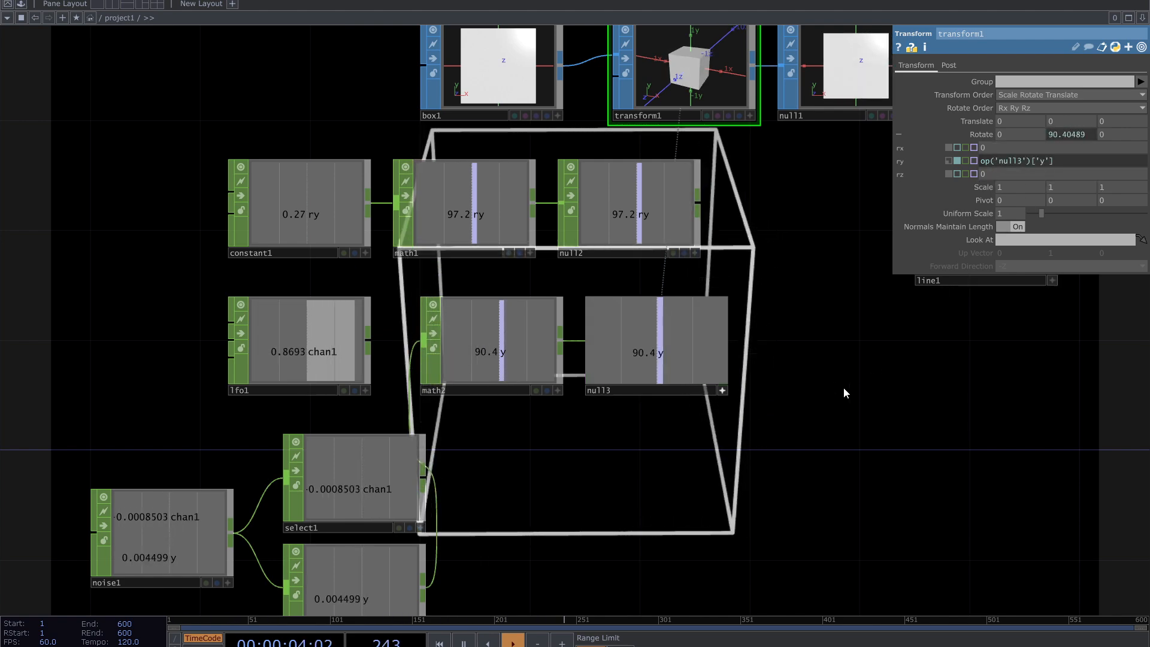
- Turn off the background display of render1's output
drag(843, 387, 673, 287)
scroll(671, 300, down, 4)
drag(676, 341, 626, 389)
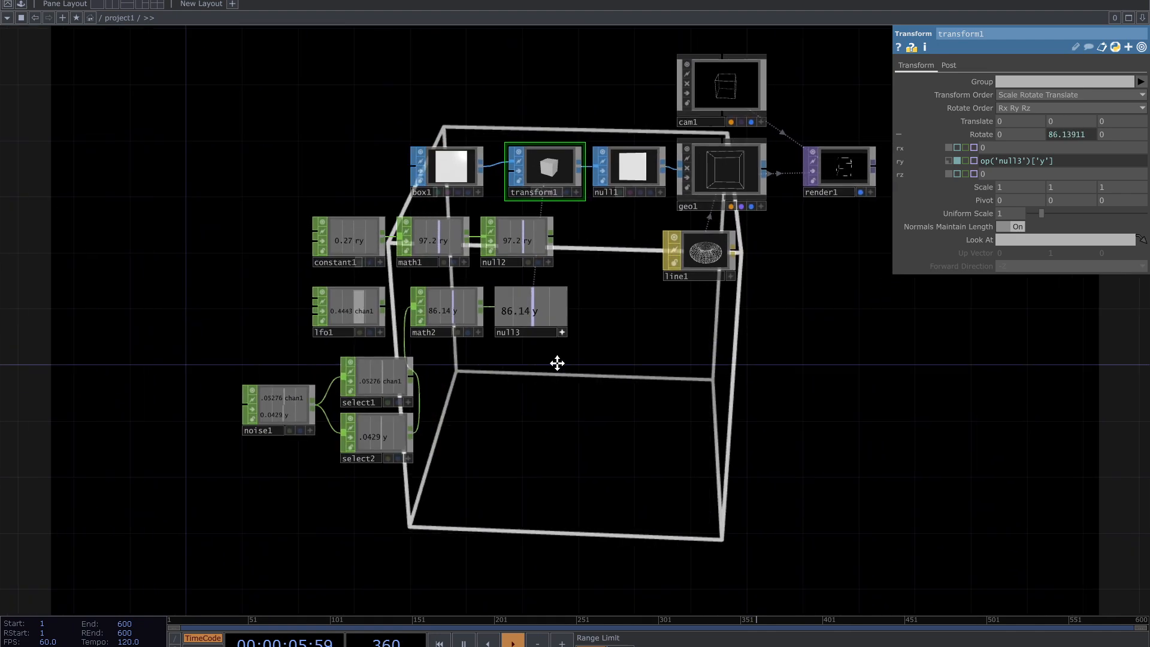
drag(778, 377, 533, 367)
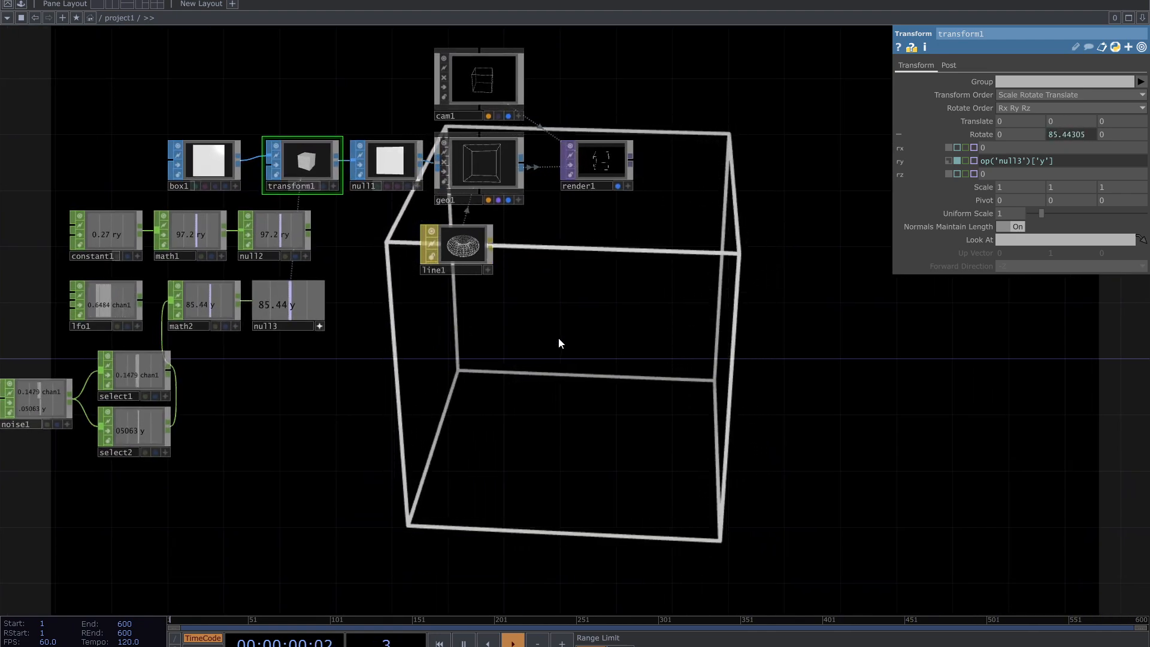
click(617, 186)
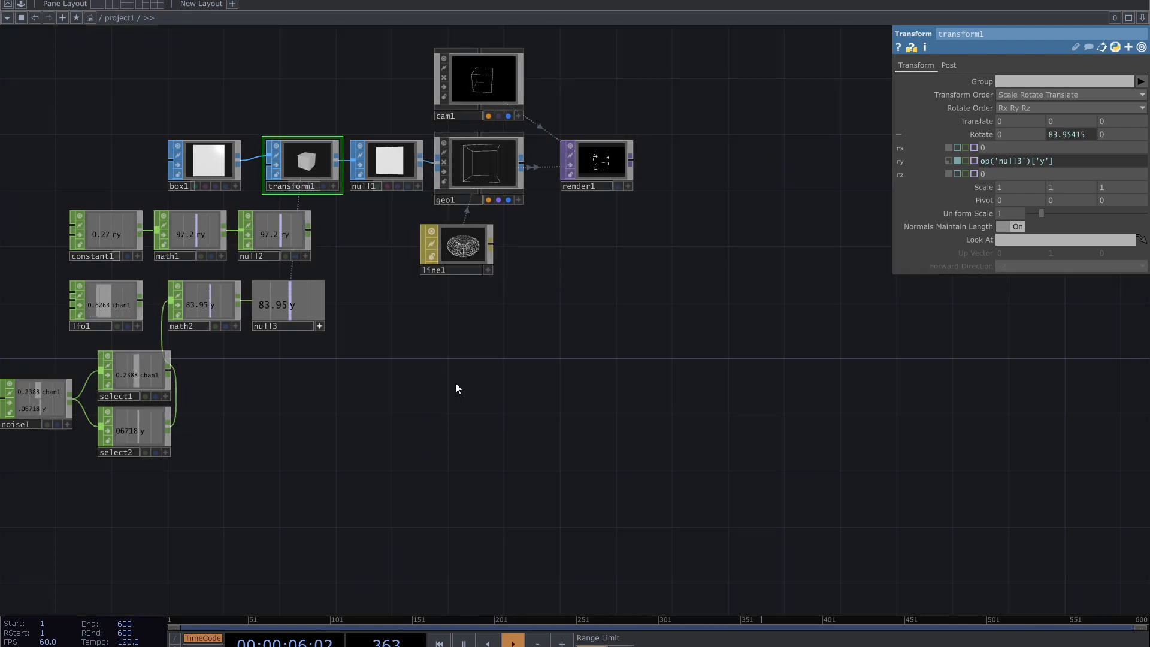
- Add a Trail CHOP in the empty network area beside select1 and below null3
scroll(548, 388, up, 3)
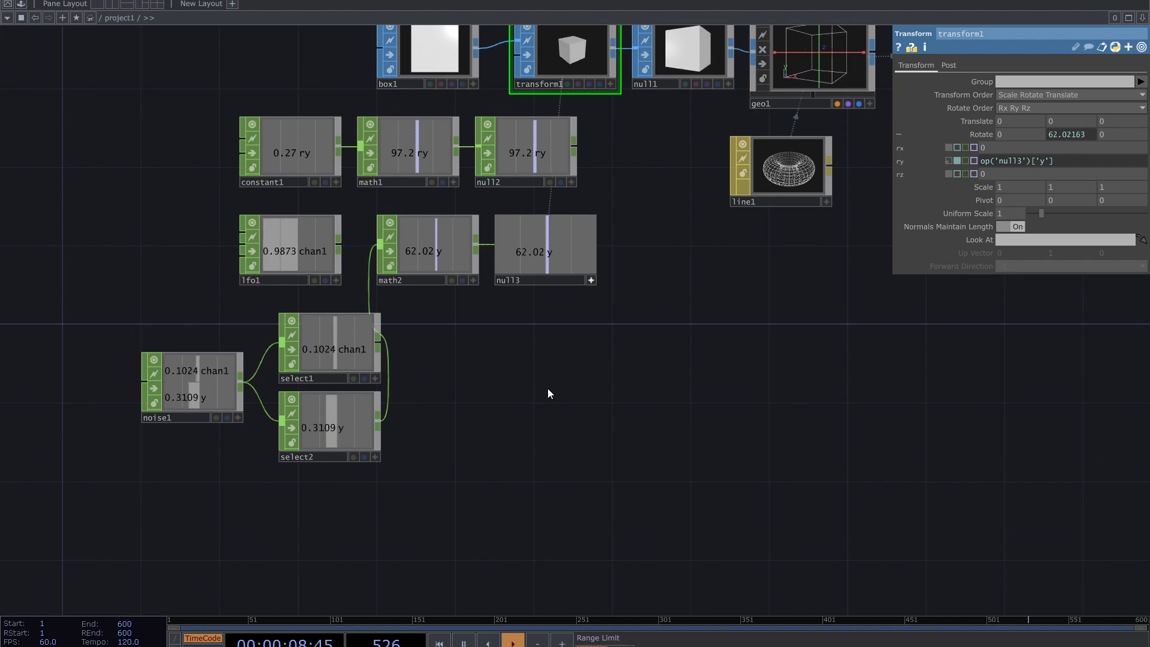
key(Tab)
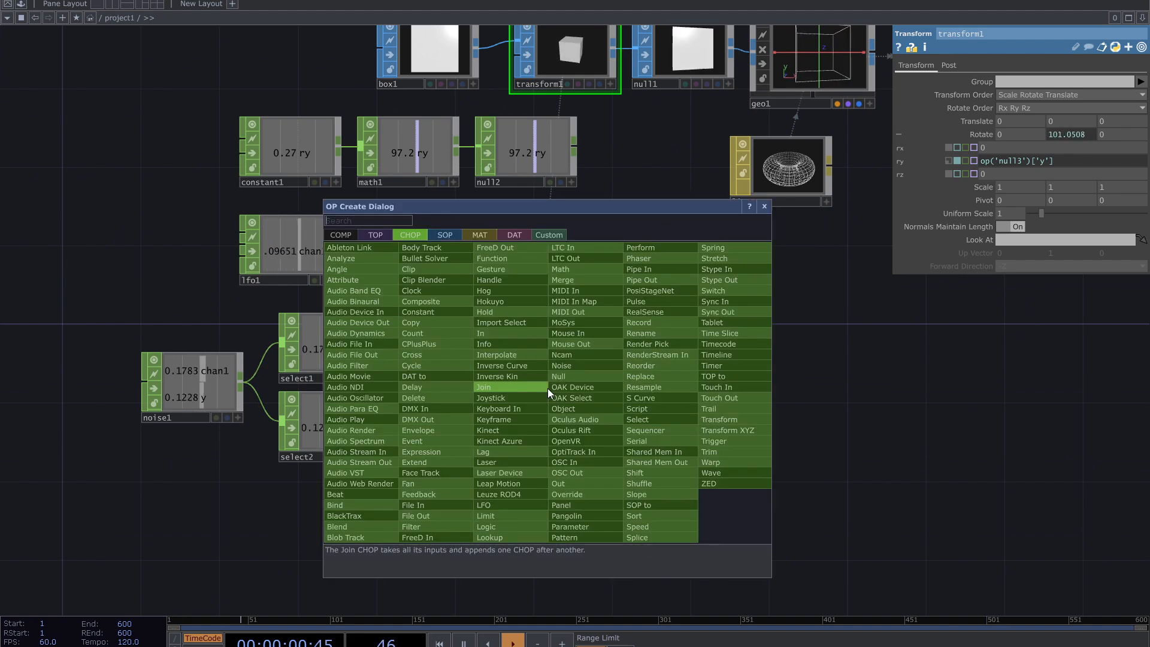
text(tra)
click(729, 419)
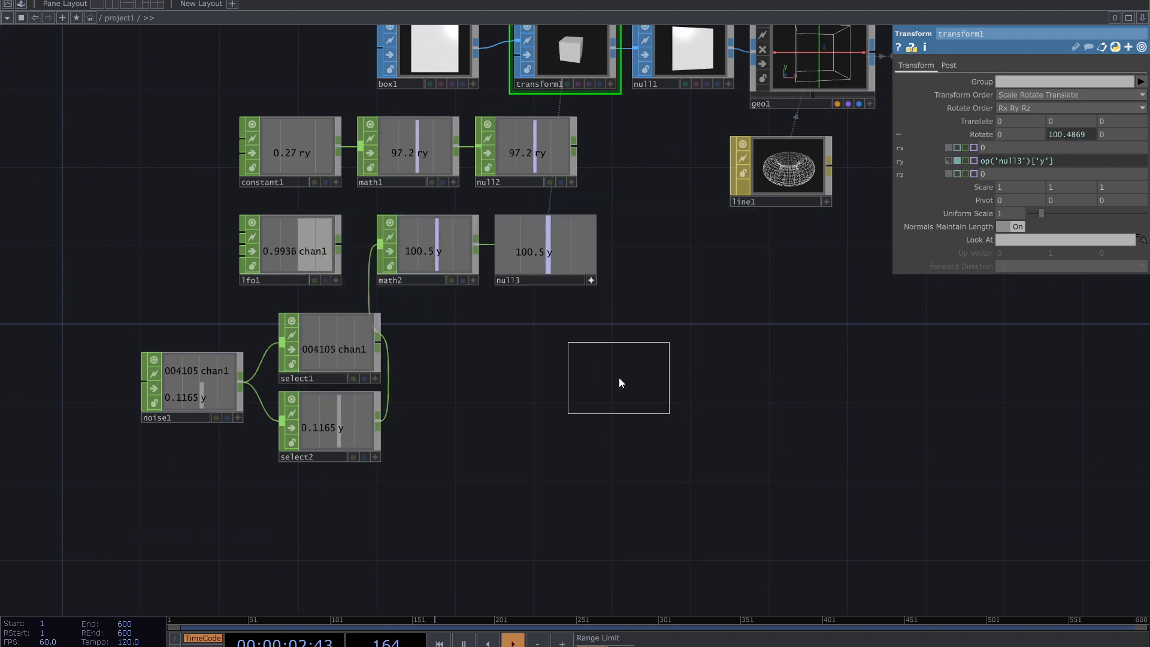
click(619, 377)
scroll(536, 419, up, 3)
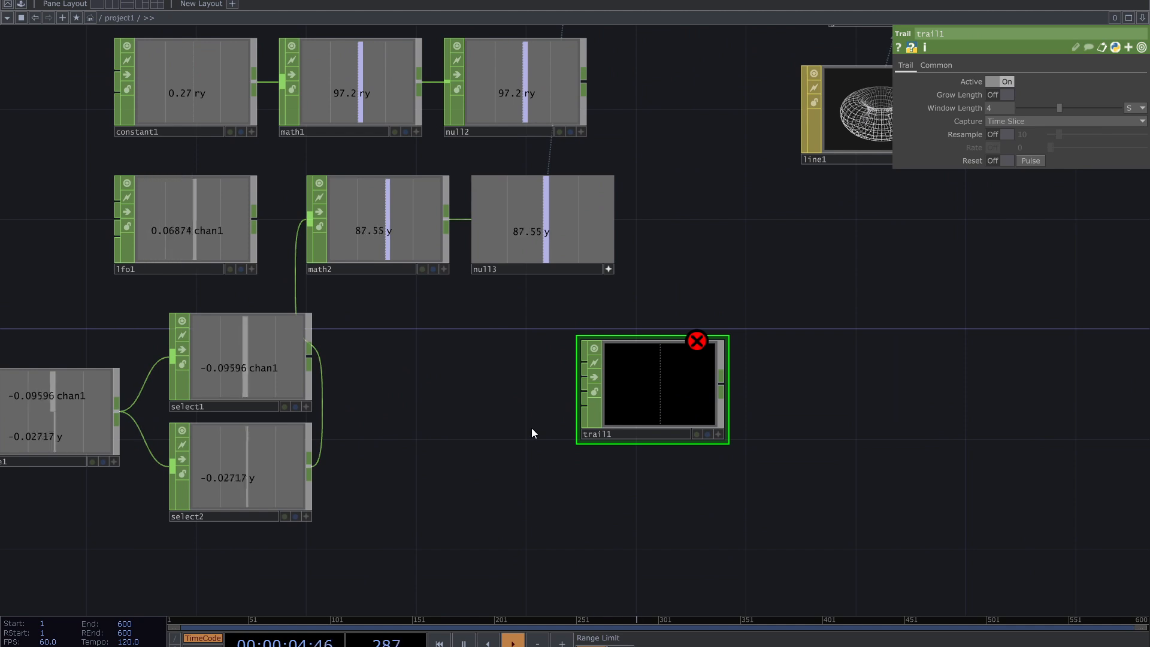
drag(616, 434, 645, 461)
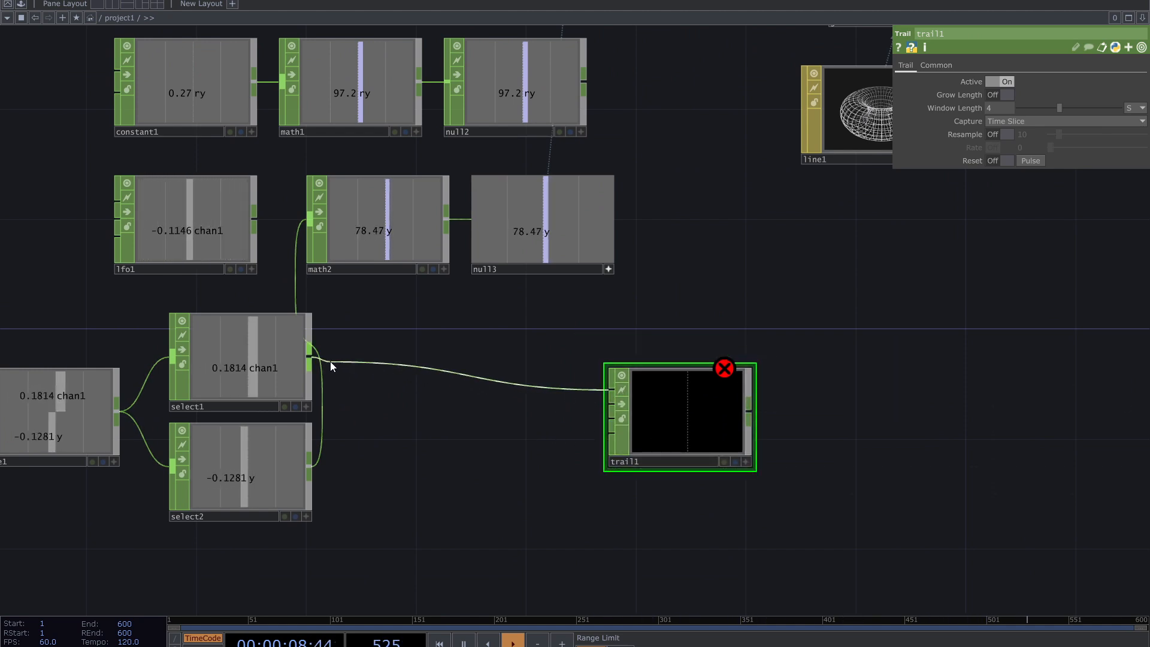
- Connect select1's output to trail1 to graph its channel over time, and move trail1 farther from the select nodes
click(331, 361)
drag(724, 448, 505, 388)
scroll(516, 479, up, 3)
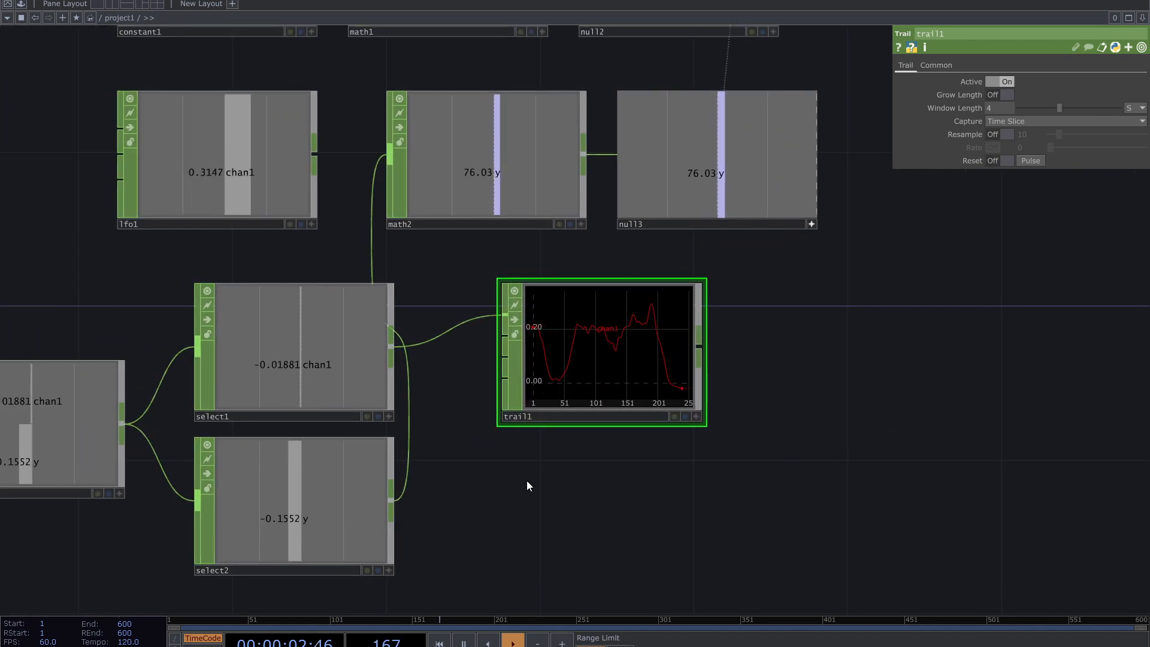
key(h)
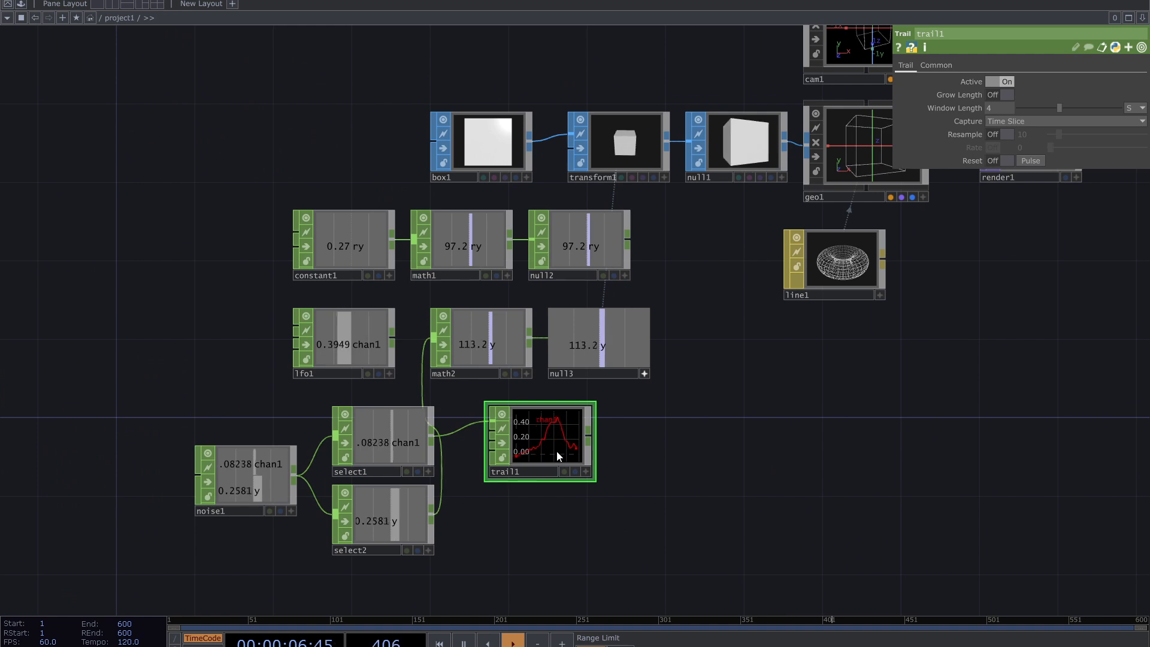
drag(557, 453, 793, 414)
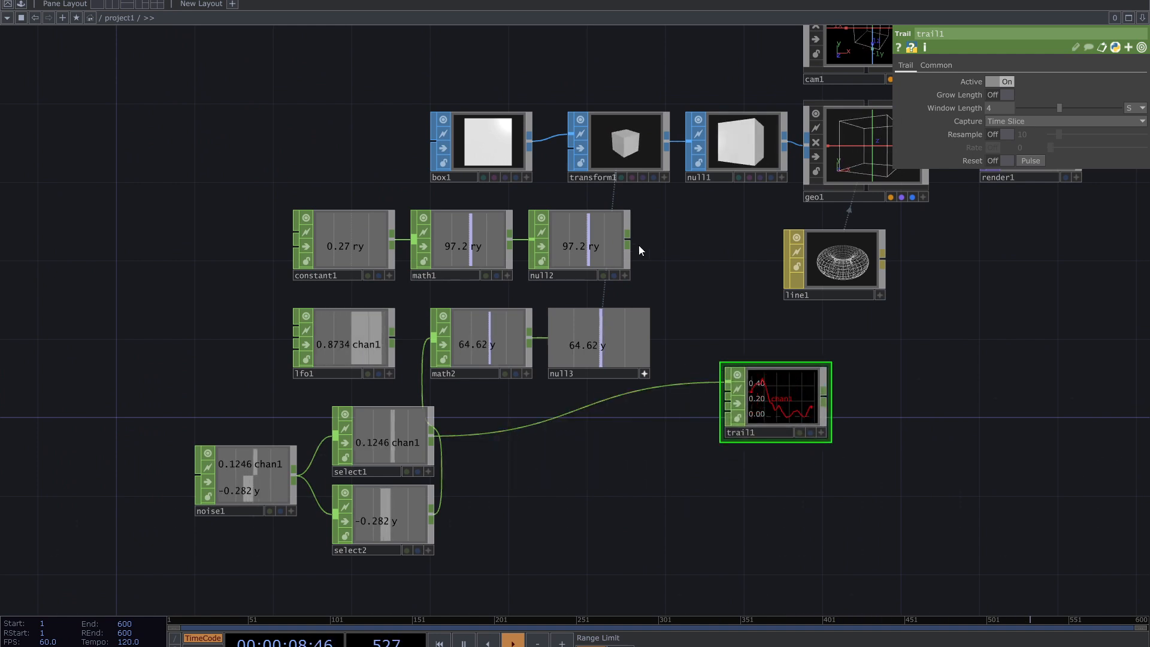
- Feed null2 into trail1 in place of select1, and vary constant1's ry value, leaving it at 0.3
drag(627, 243, 643, 413)
click(356, 261)
scroll(845, 423, up, 4)
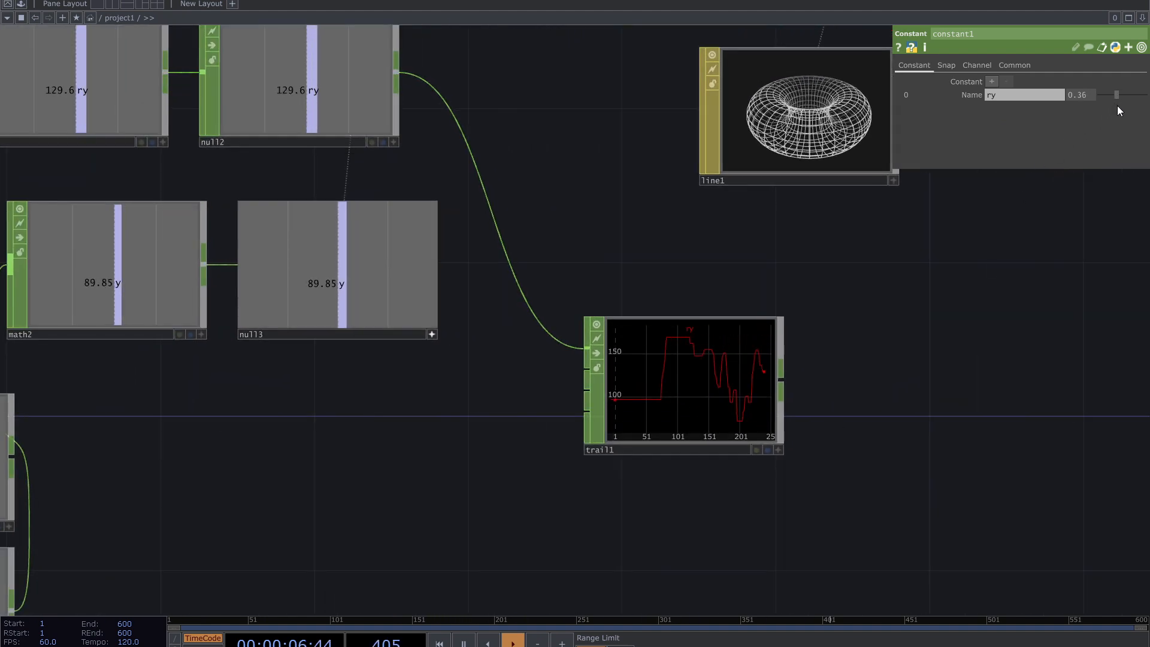
drag(1113, 108, 1115, 110)
drag(901, 339, 842, 303)
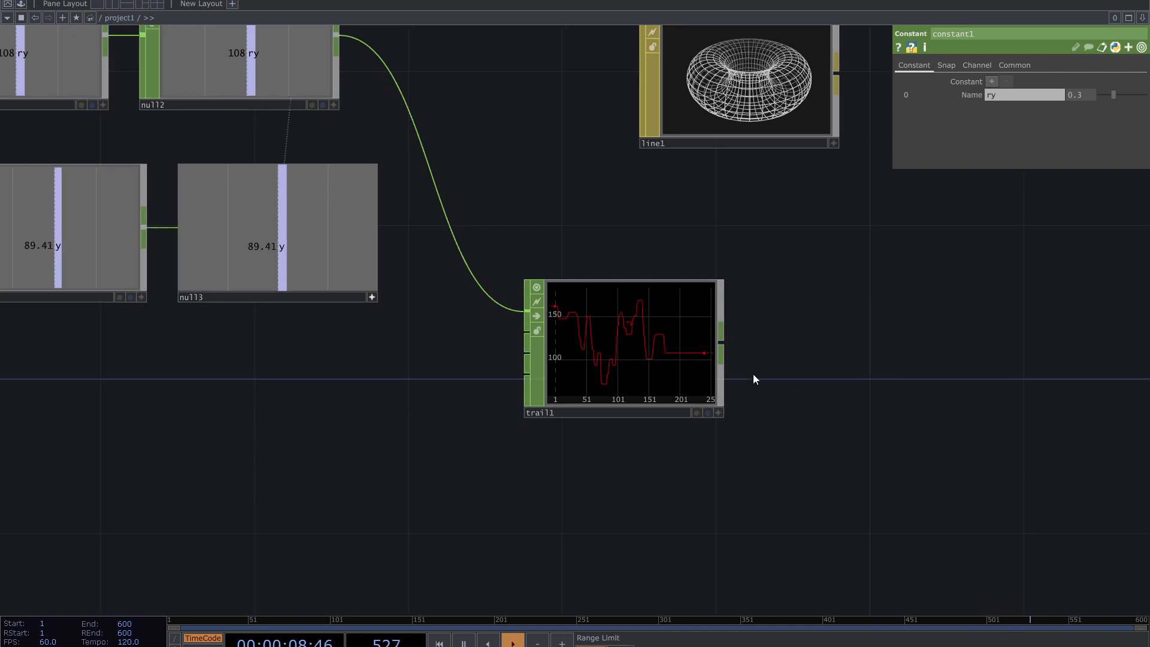
scroll(836, 293, down, 5)
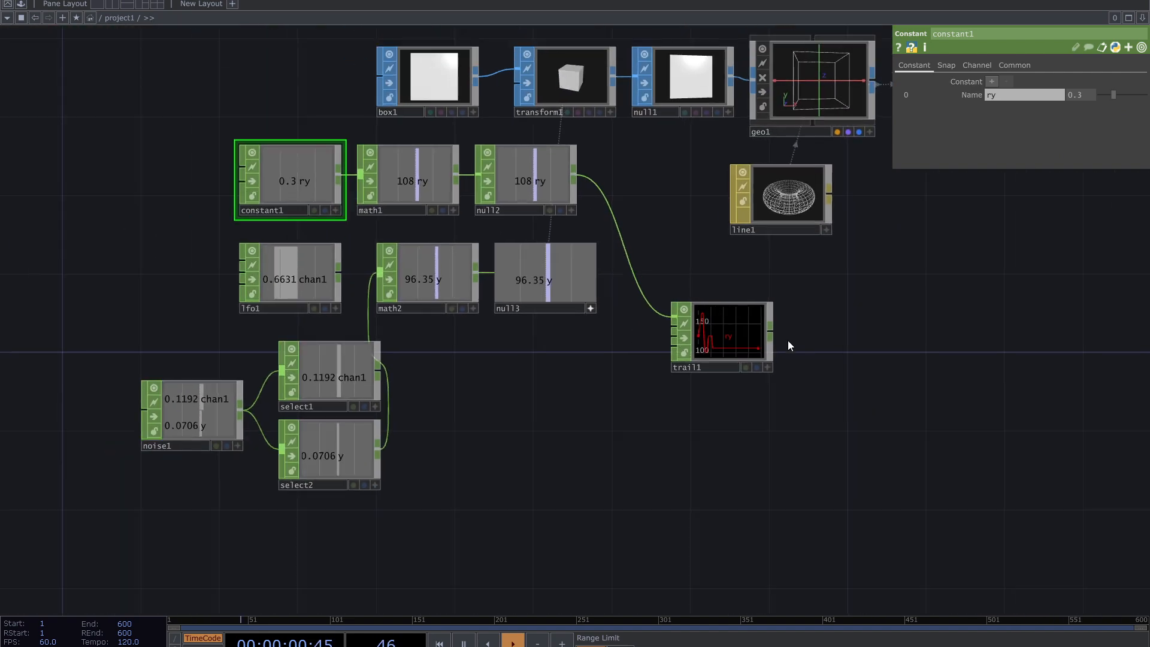
- Delete the trail1 node fed by null2
drag(720, 340, 755, 342)
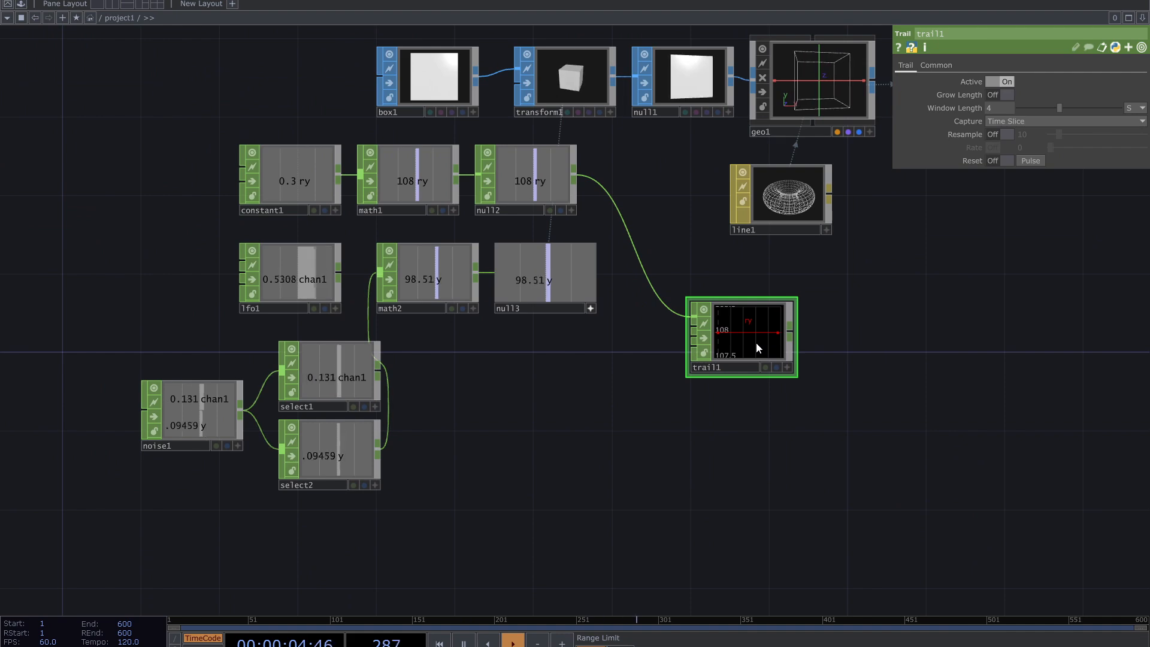
key(Delete)
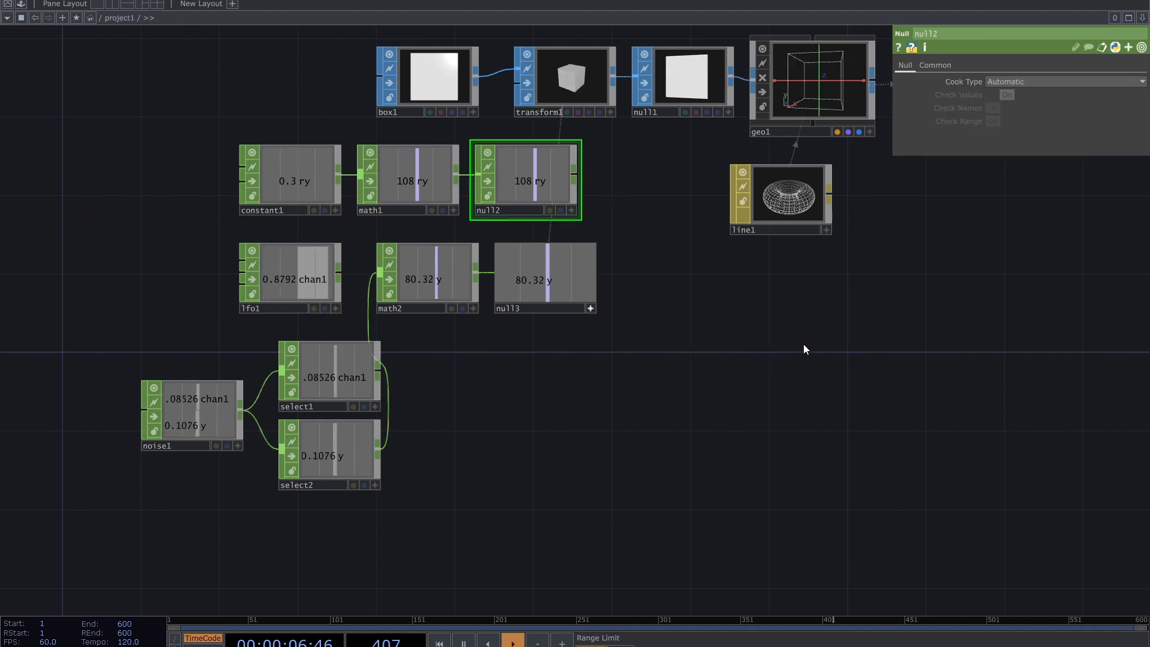
key(h)
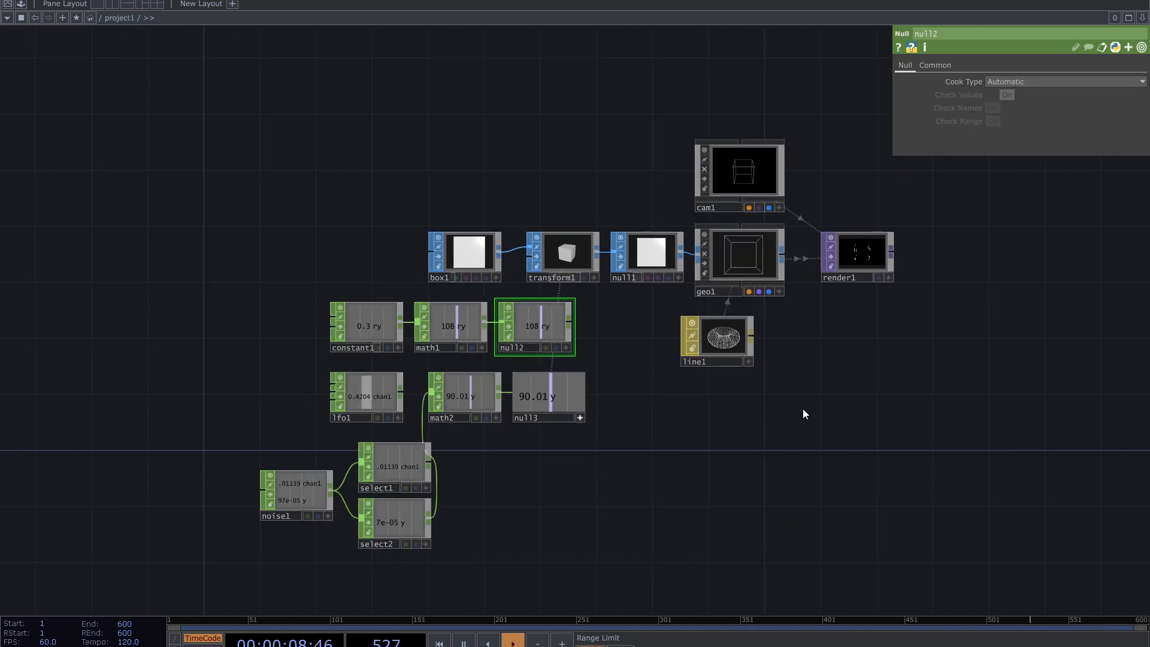
- Move the CHOP nodes down and away from the box chain, and enclose them in an annotation box
right_drag(634, 508, 316, 292)
drag(389, 296, 333, 365)
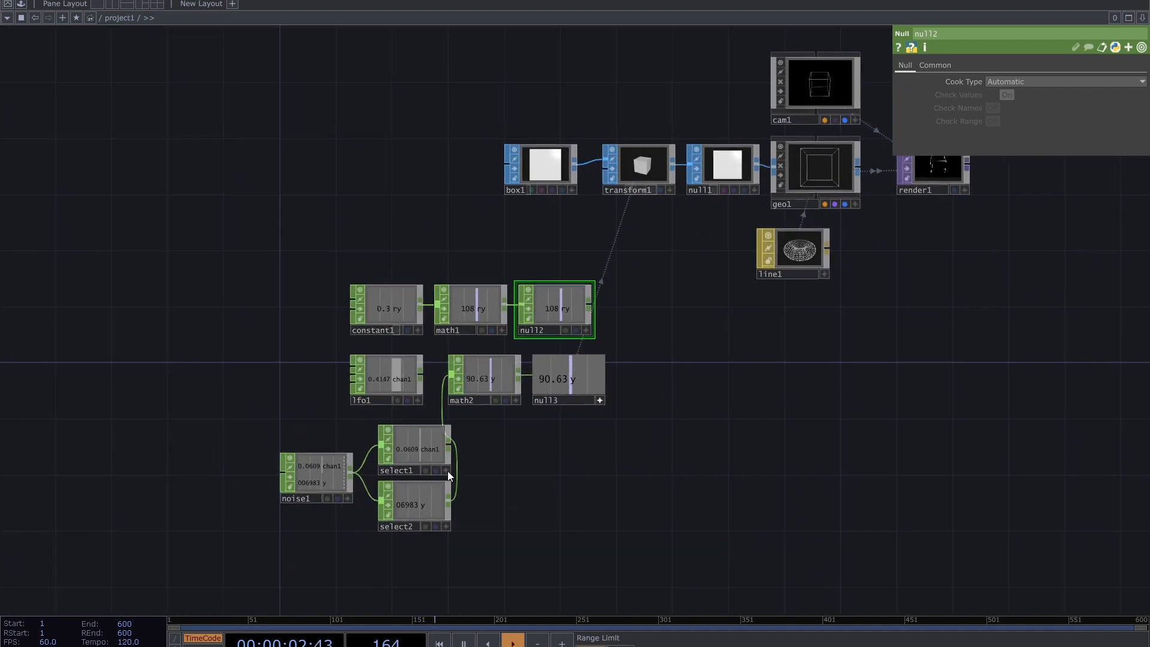
right_drag(257, 540, 668, 235)
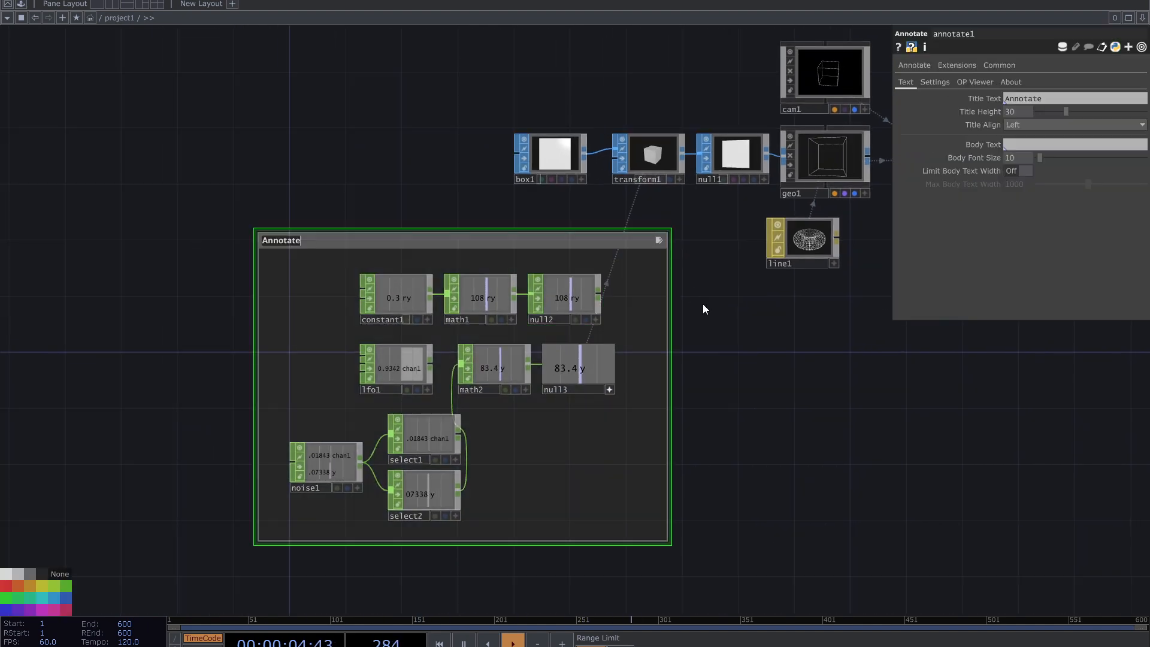
- Add a Keyboard In CHOP above the box chain and test its k1 channel with the 1 key
mouse_move(867, 363)
mouse_down()
mouse_move(683, 418)
mouse_move(716, 351)
mouse_move(680, 385)
mouse_move(376, 257)
mouse_up()
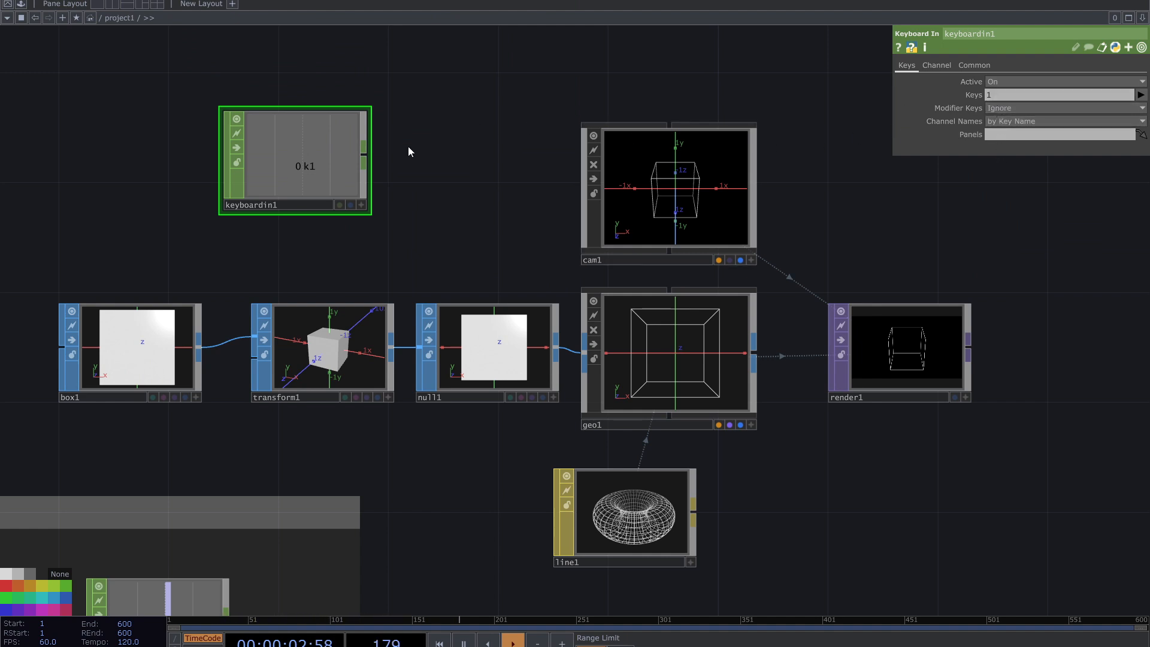
key(1)
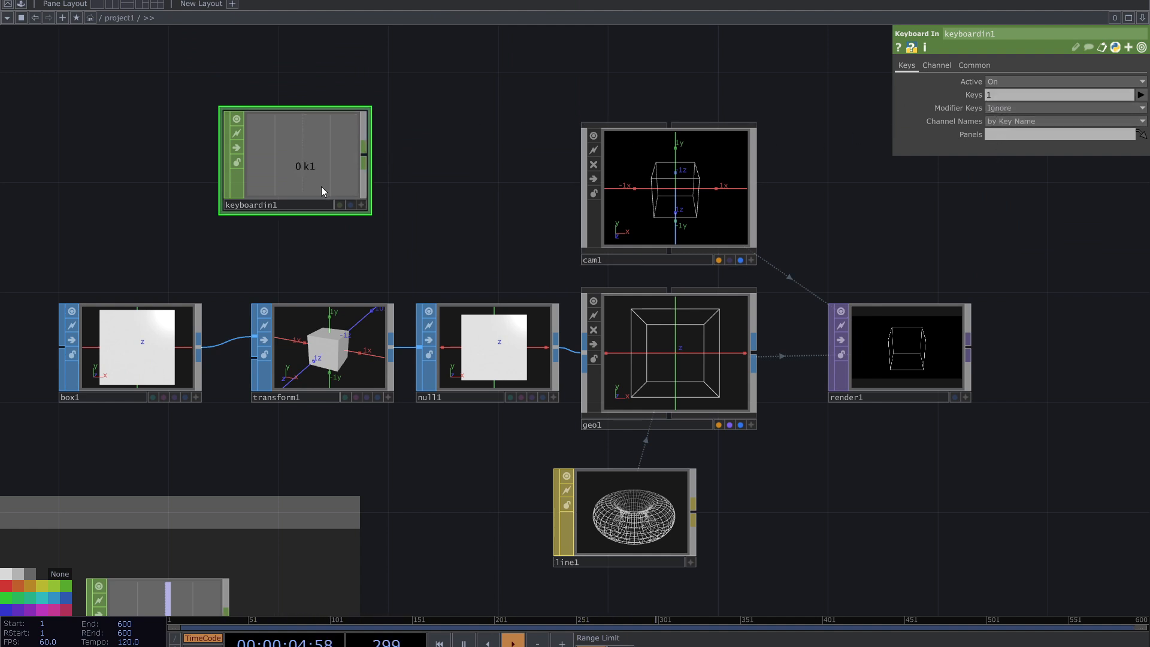
key(1)
drag(404, 203, 410, 195)
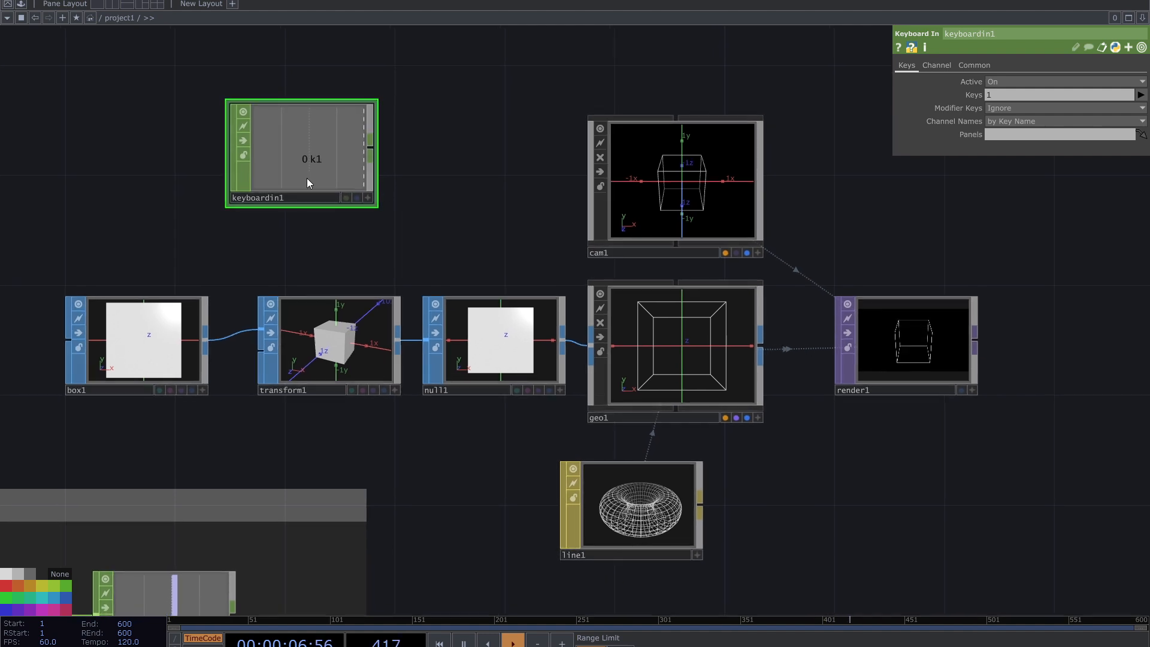
- Place keyboardin1 directly above transform1, and switch its interactive viewer on and off again
drag(307, 178, 334, 177)
click(396, 199)
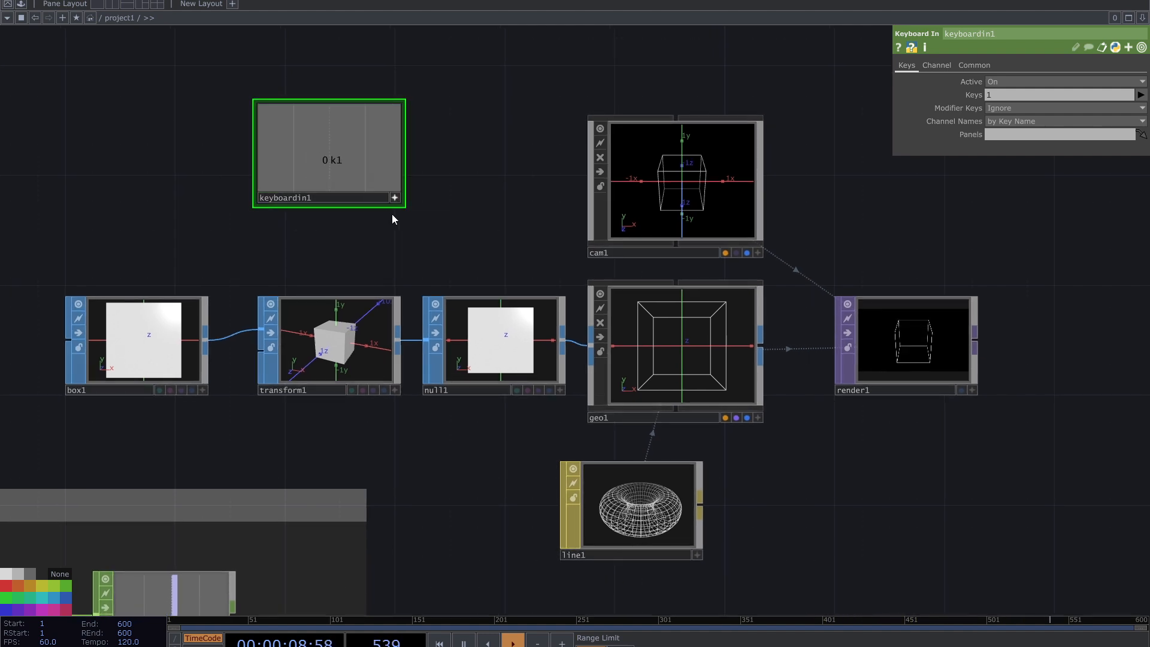
drag(430, 238, 430, 284)
click(397, 246)
- Add a Trail CHOP above and to the right of keyboardin1
drag(476, 213, 481, 287)
key(Tab)
text(tra)
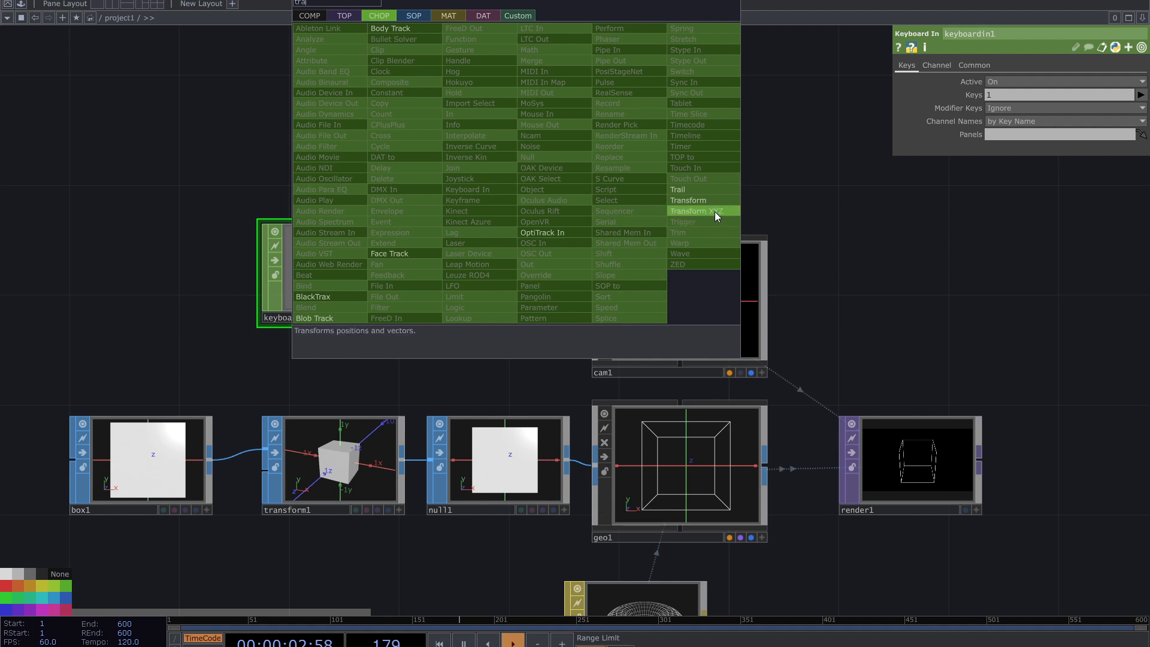
click(696, 191)
click(558, 160)
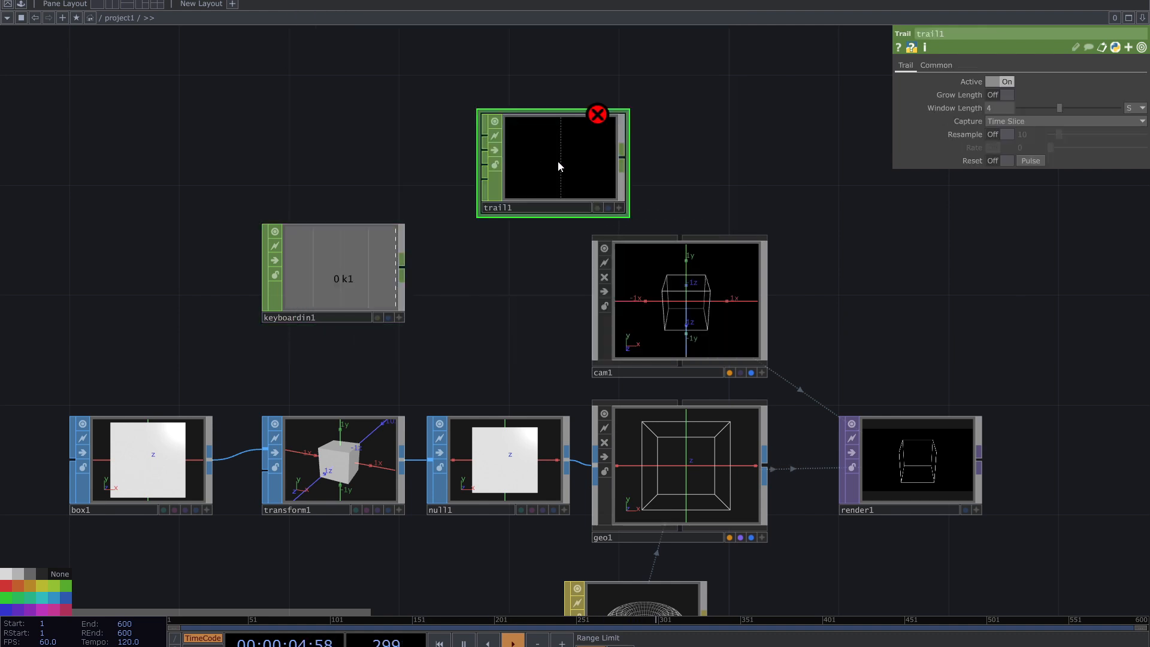
- Connect keyboardin1 to trail1 and trigger the 1 key several times to graph the k1 channel
click(405, 271)
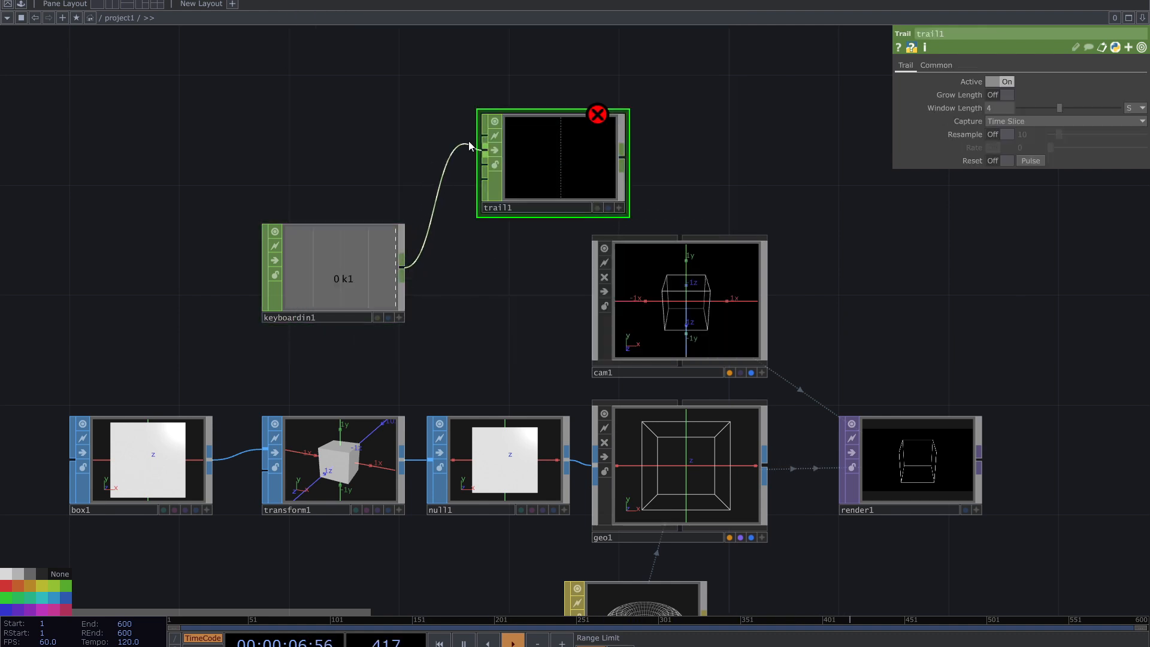
click(473, 142)
key(a)
key(a)
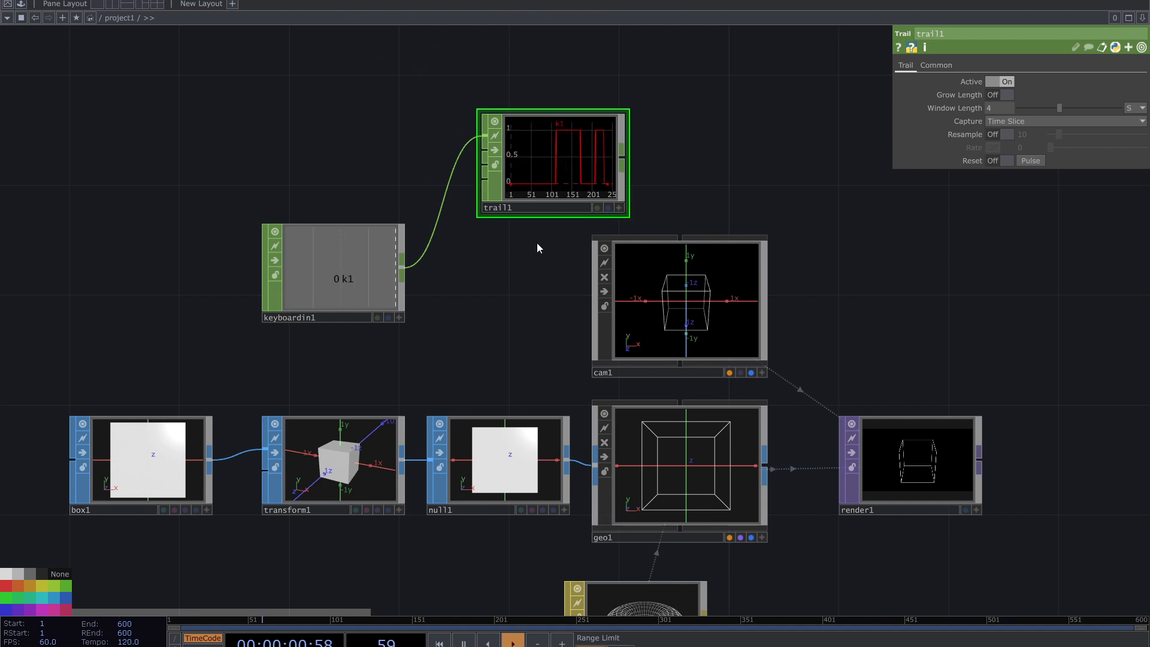
key(a)
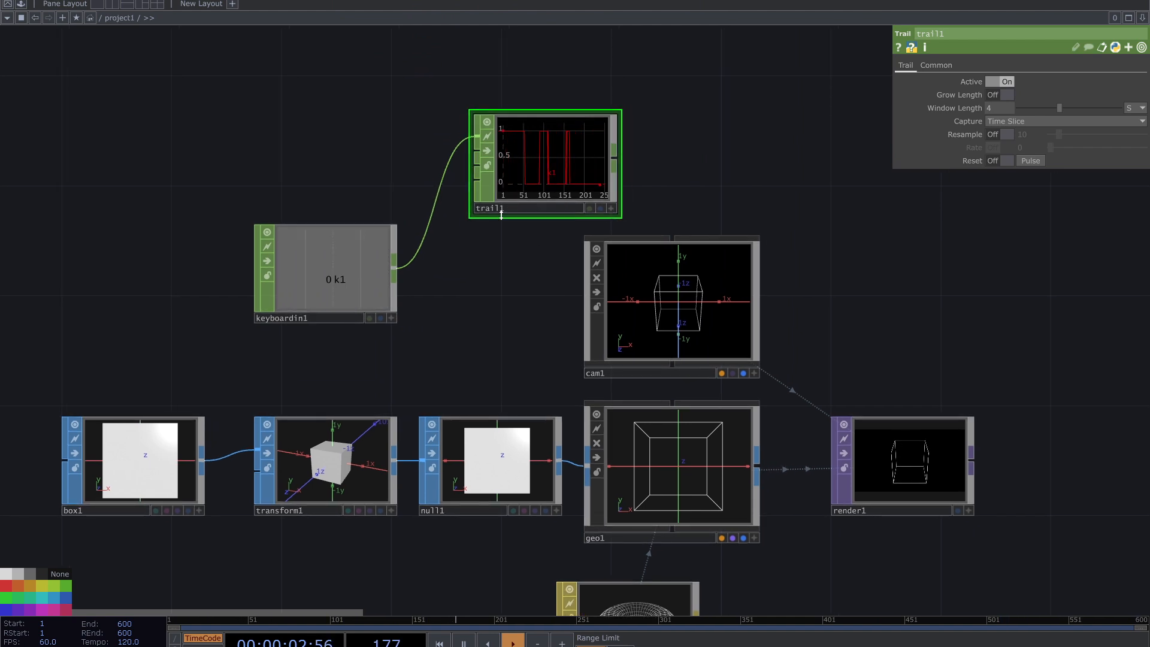
- Drive line1's Draw Points parameter with keyboardin1's k1 channel as an expression reference
drag(497, 294, 476, 222)
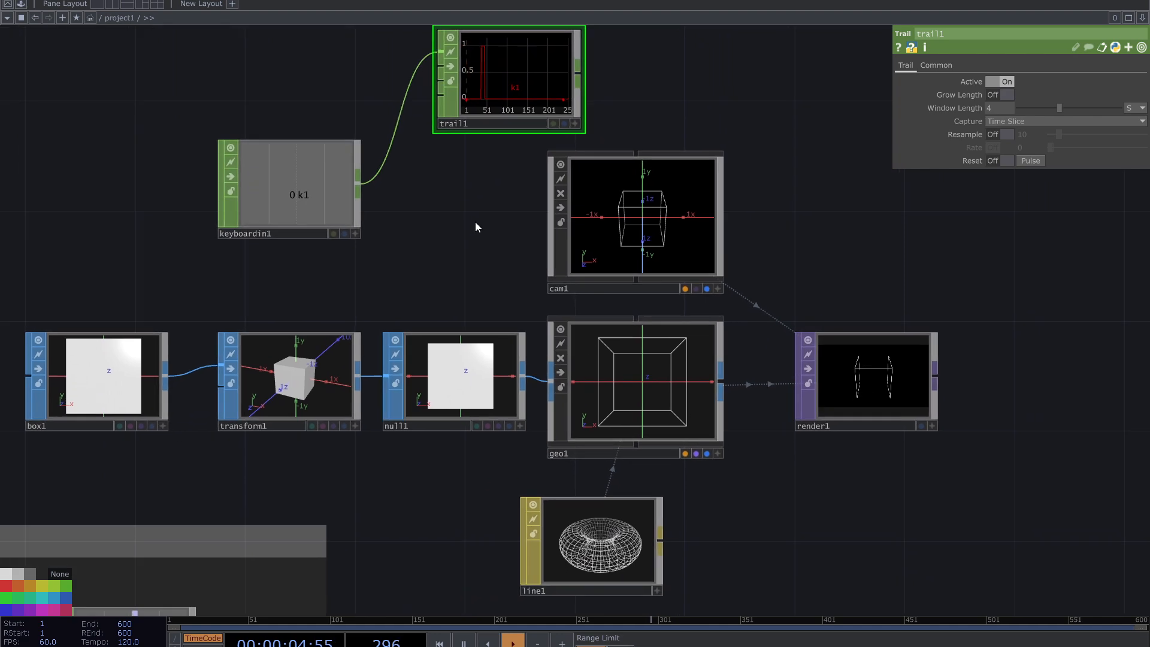
scroll(476, 225, down, 3)
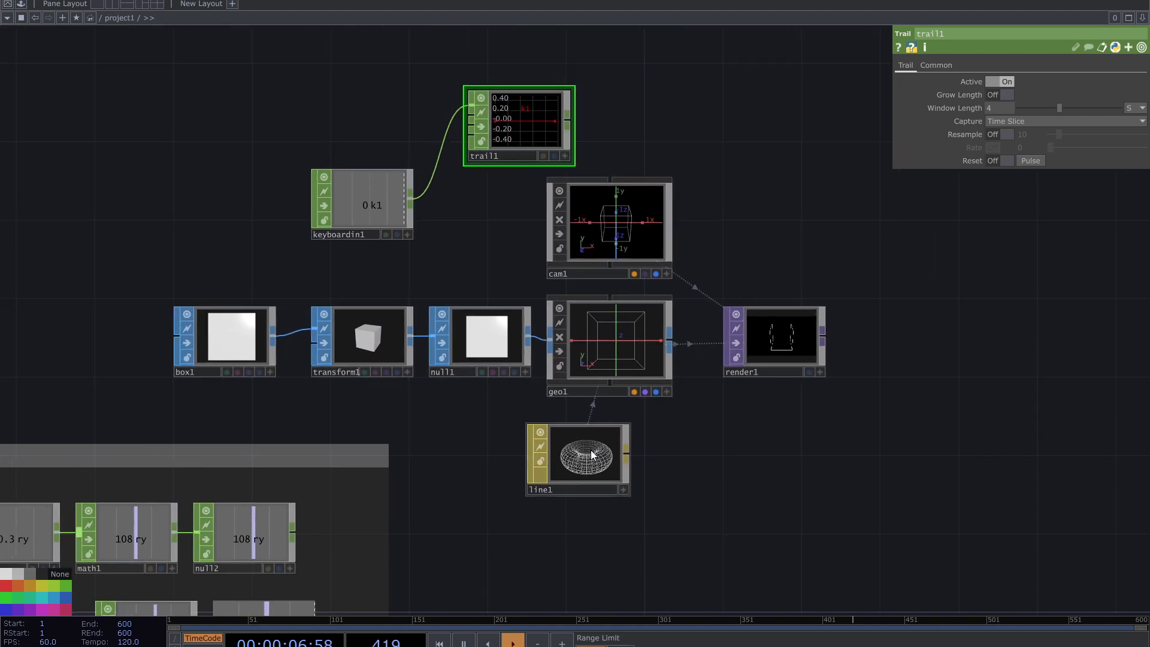
click(592, 455)
scroll(483, 274, up, 2)
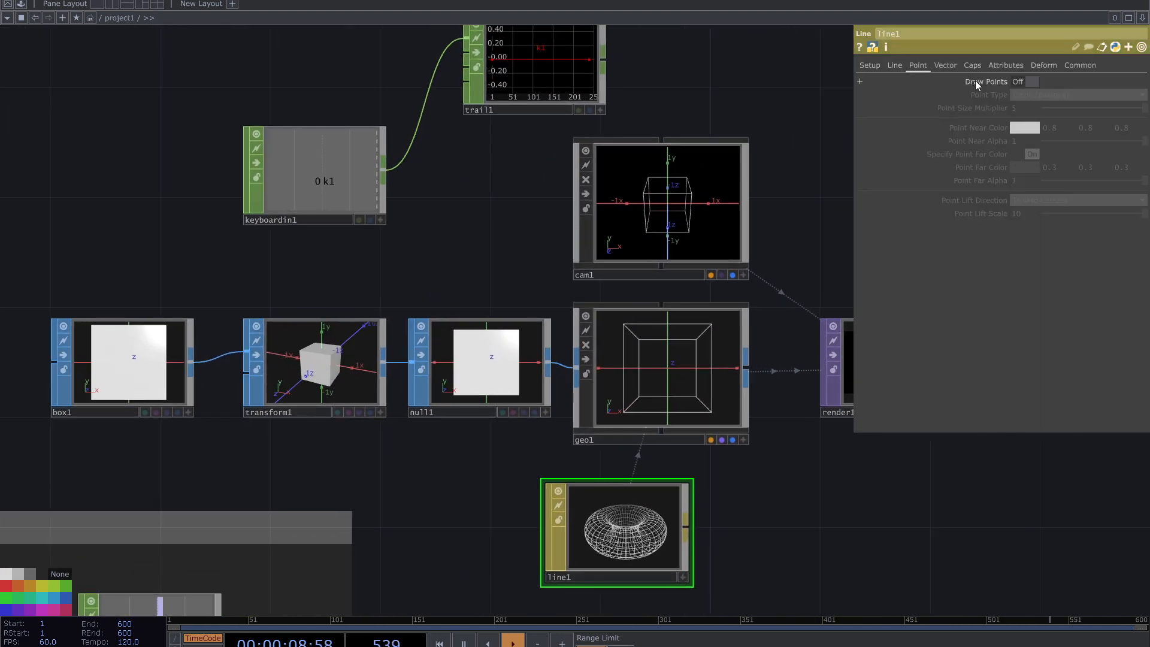
click(975, 80)
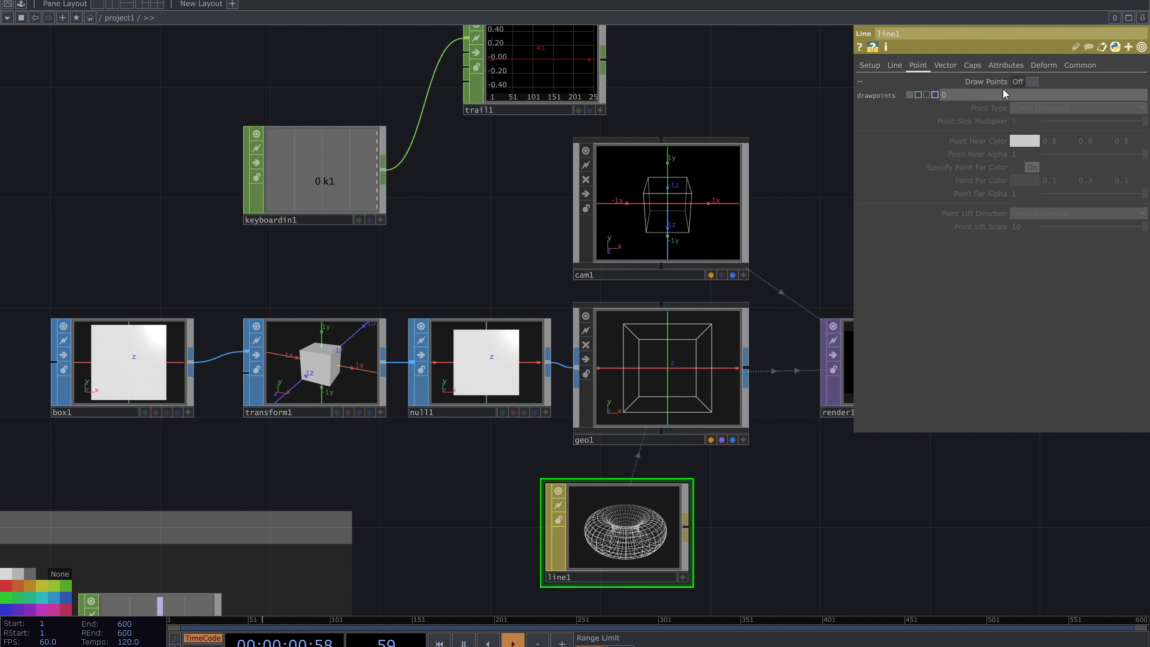
click(380, 220)
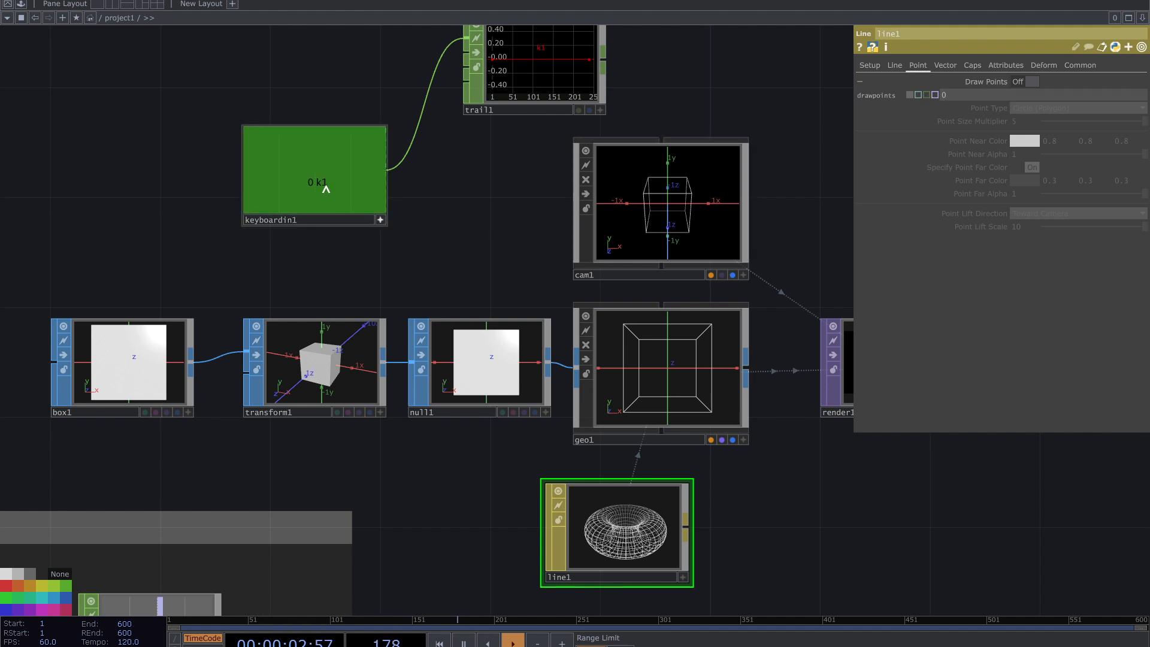
drag(1022, 82, 1021, 82)
click(1016, 89)
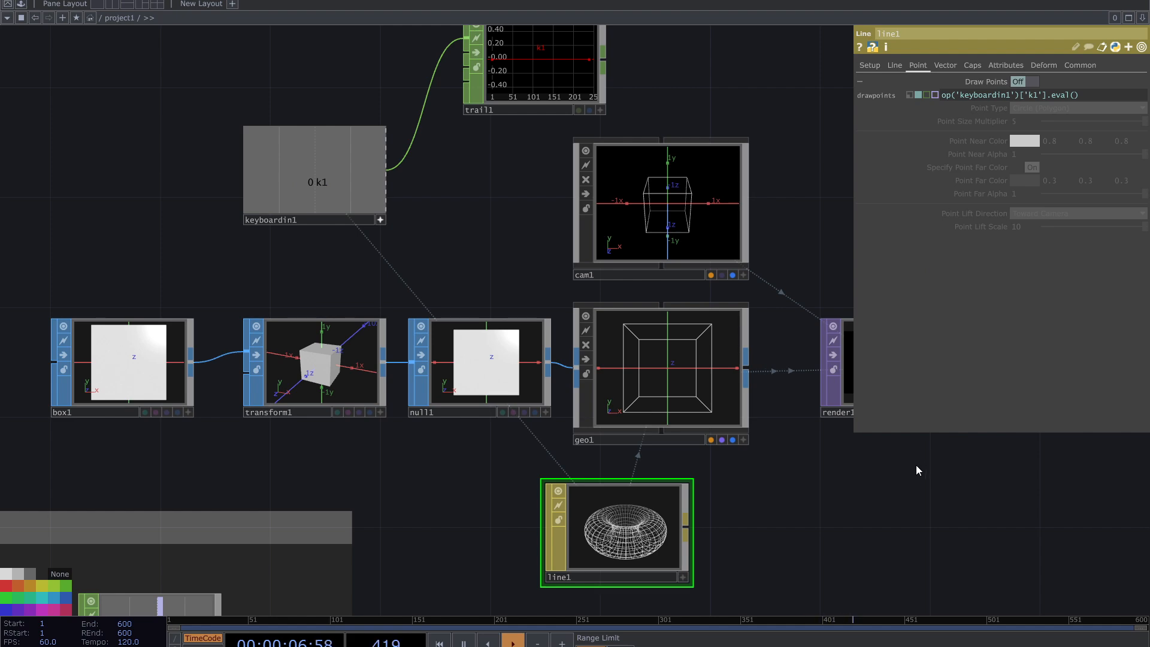
- Trigger the 1 key while viewing geo1 and render1 to test the point drawing on the wireframe box
scroll(788, 437, right, 5)
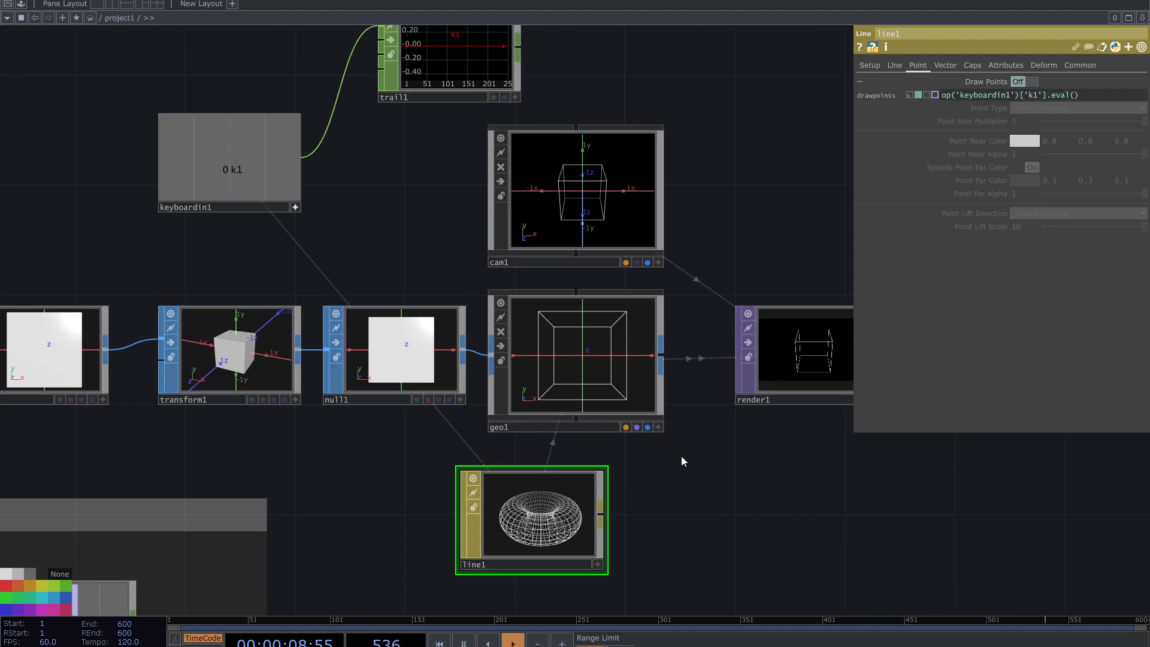
scroll(770, 440, up, 5)
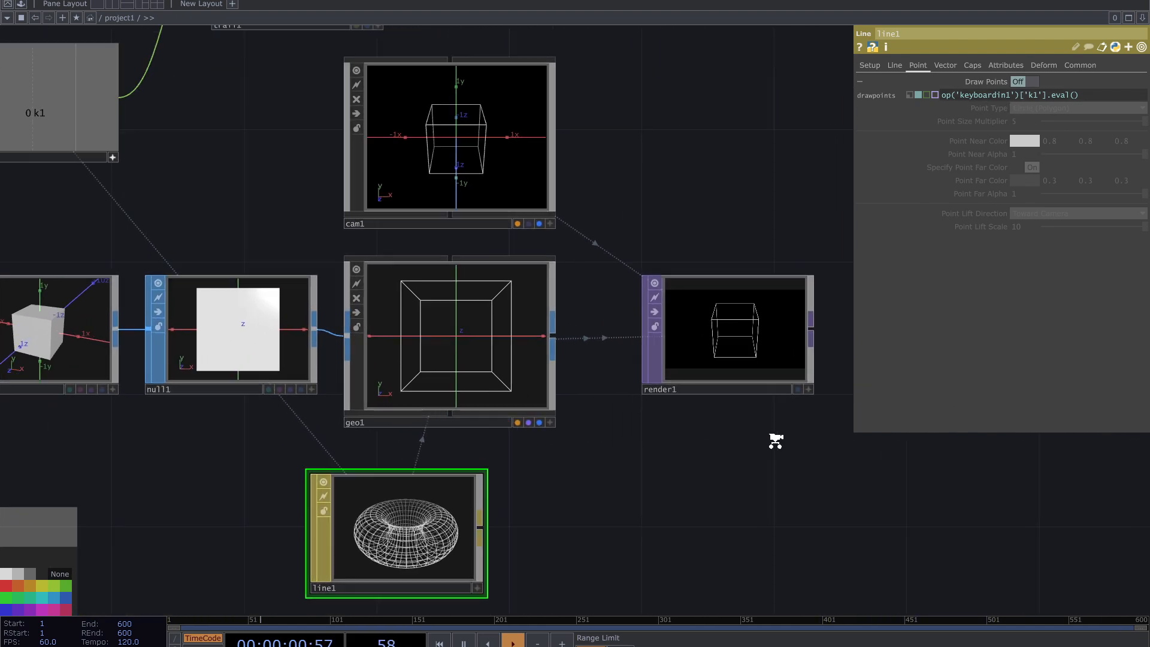
drag(562, 487, 620, 399)
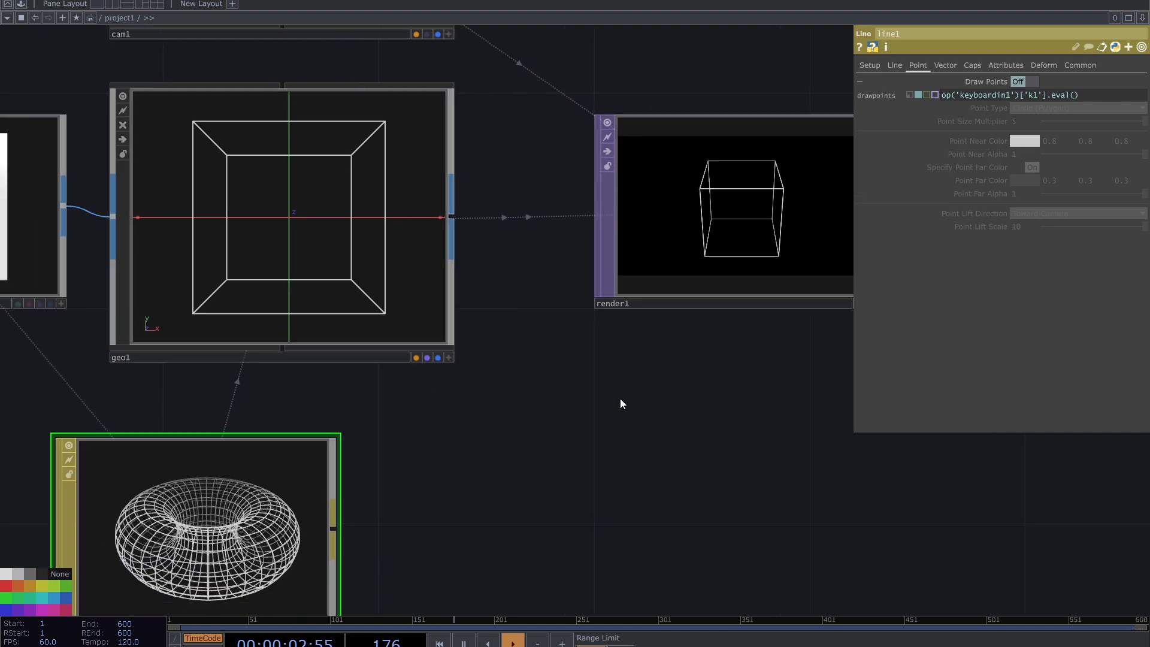
key(1)
scroll(620, 399, down, 5)
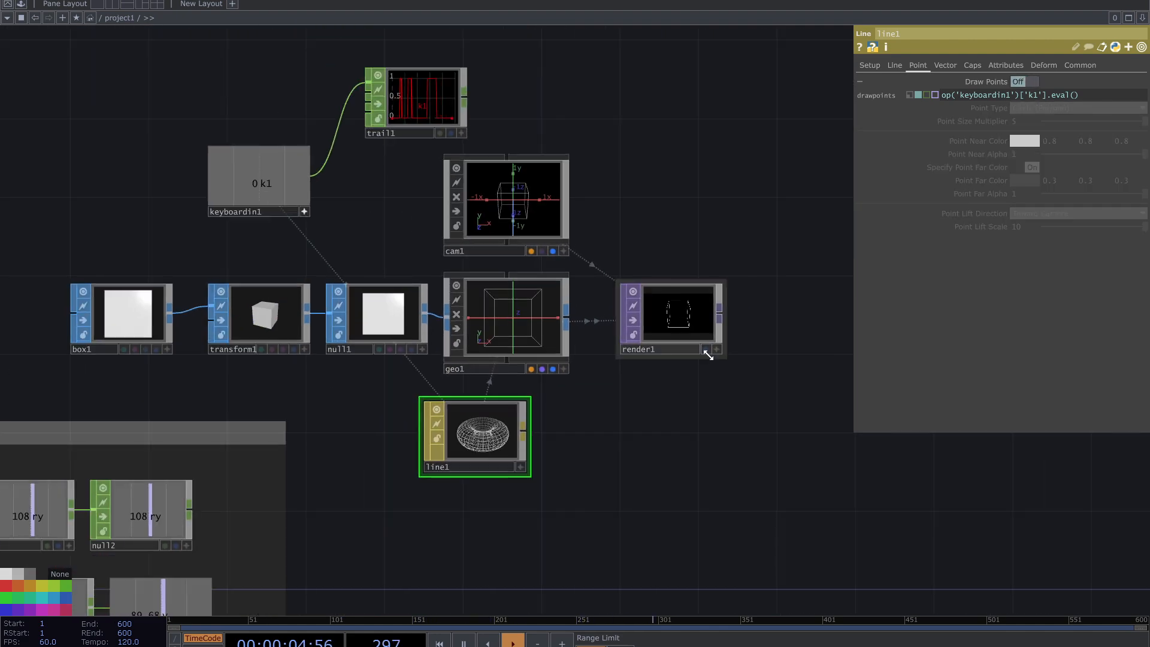
- Display render1 as the network background and trigger the 1 key to toggle the box's corner points
click(706, 350)
drag(661, 205, 724, 394)
key(1)
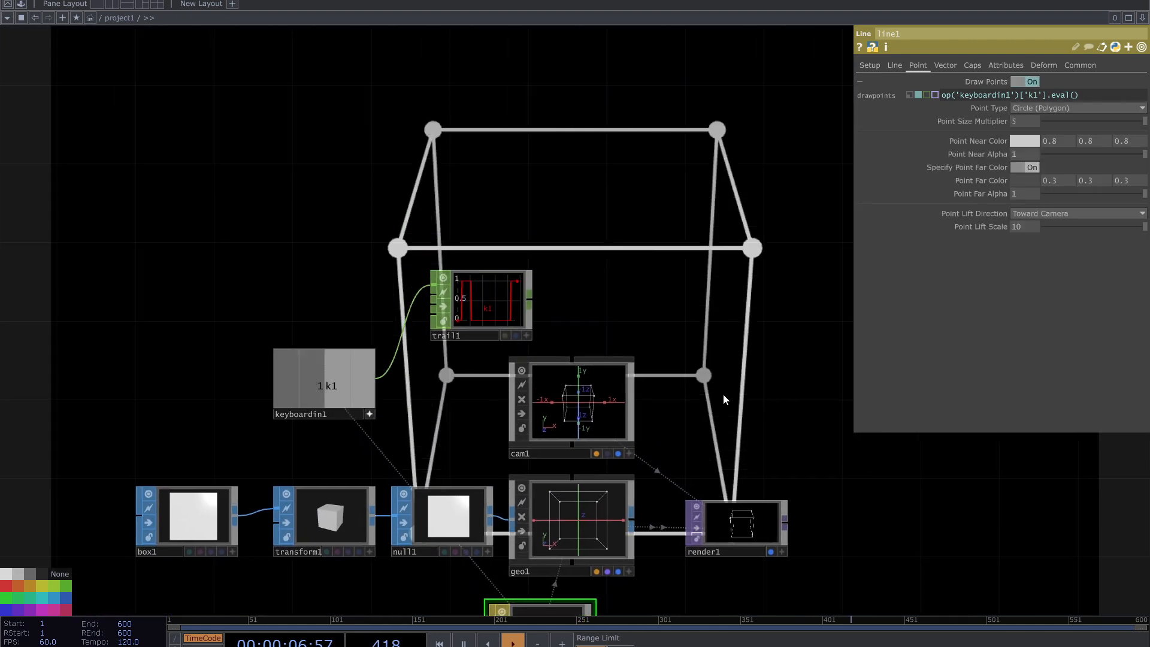
mouse_move(371, 252)
mouse_down()
mouse_move(675, 277)
mouse_move(598, 264)
mouse_up()
key(1)
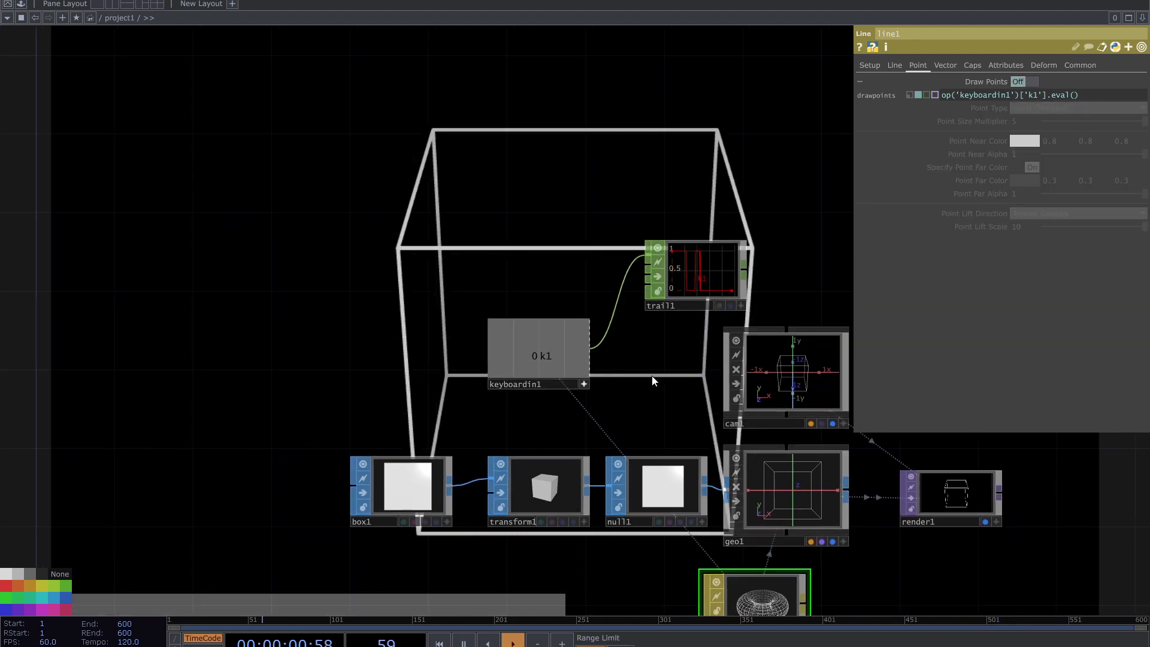
drag(652, 380, 589, 325)
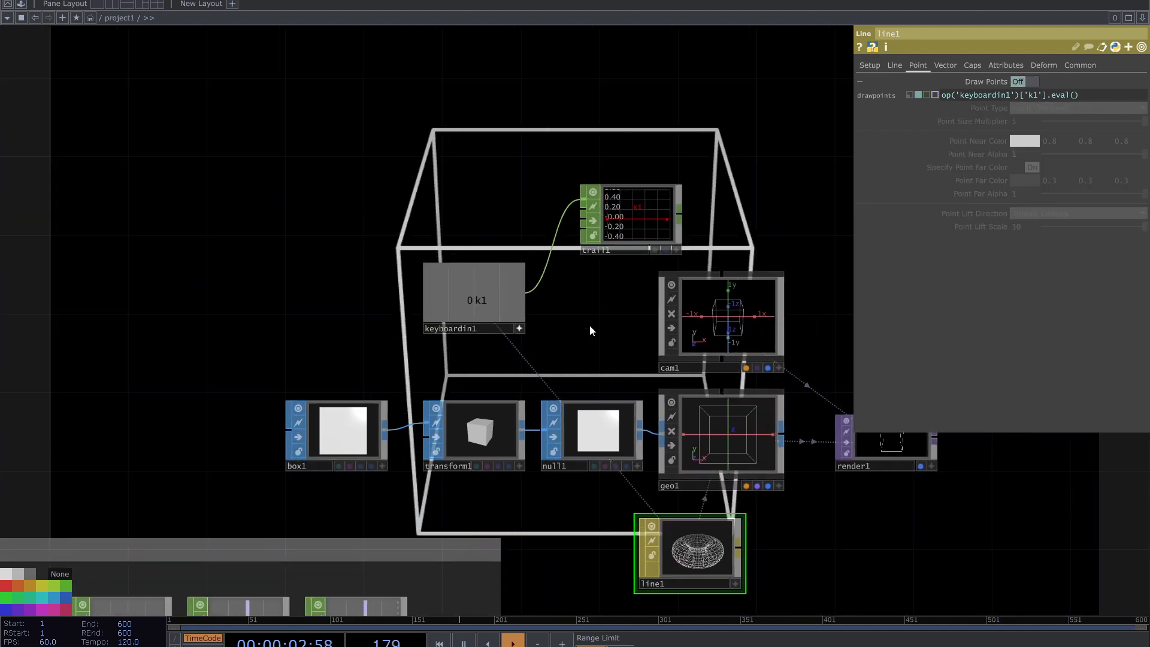
drag(832, 521, 810, 517)
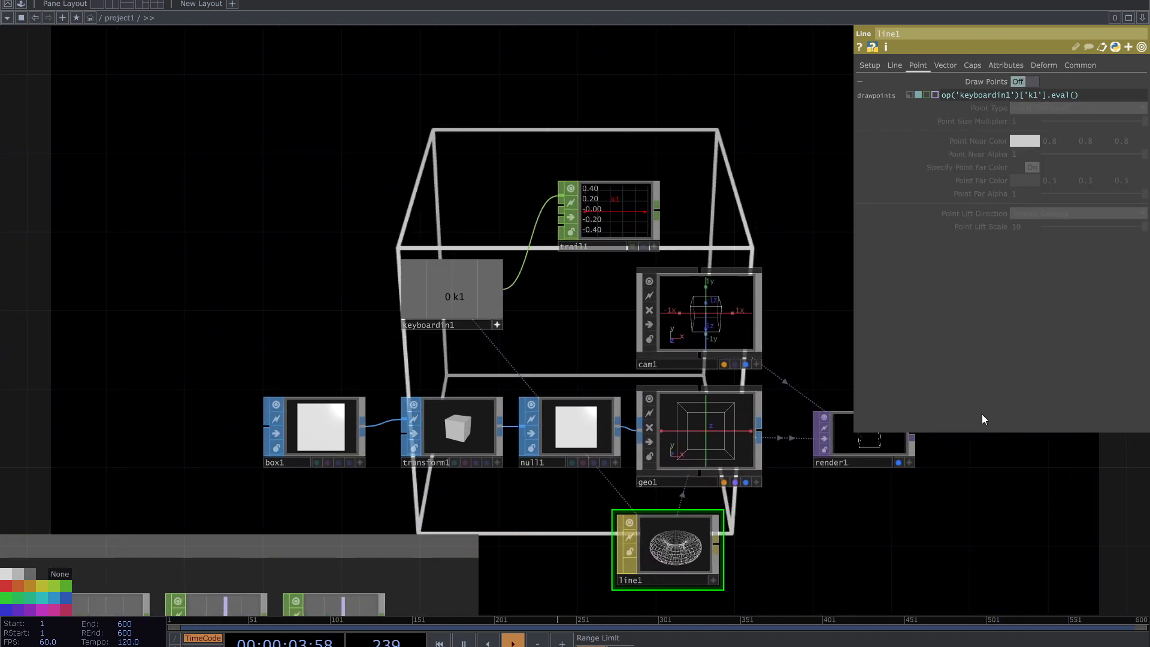
- Return line1's Draw Points to its constant value and remove render1 from the network background
click(910, 96)
drag(762, 239, 681, 225)
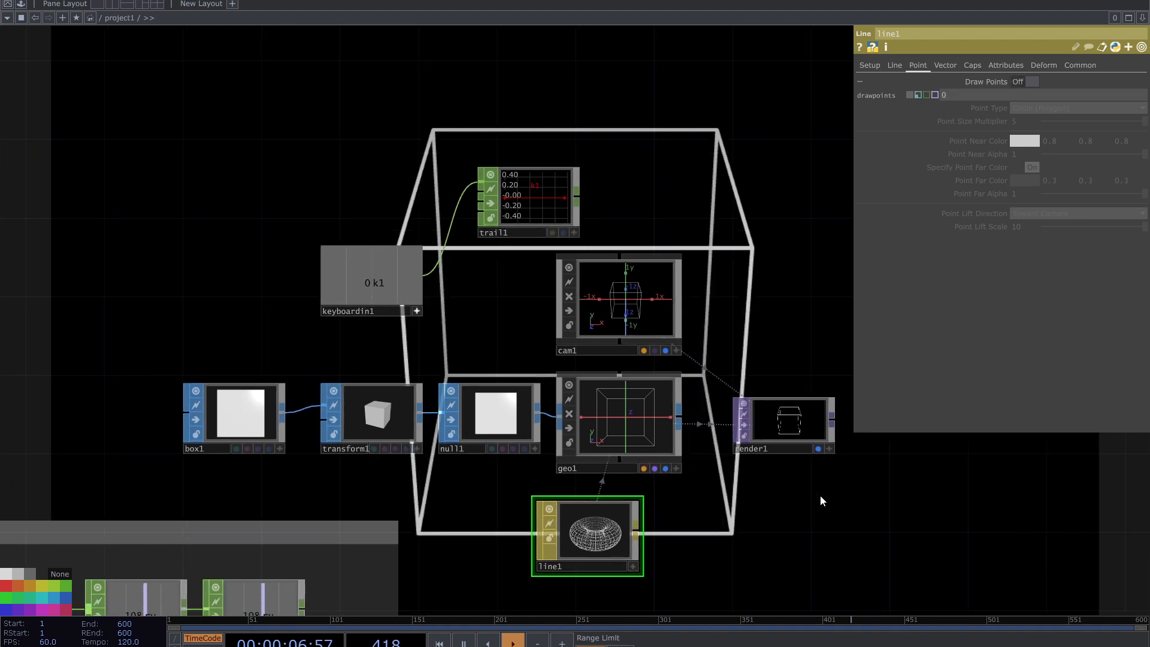
click(818, 448)
drag(539, 331, 697, 386)
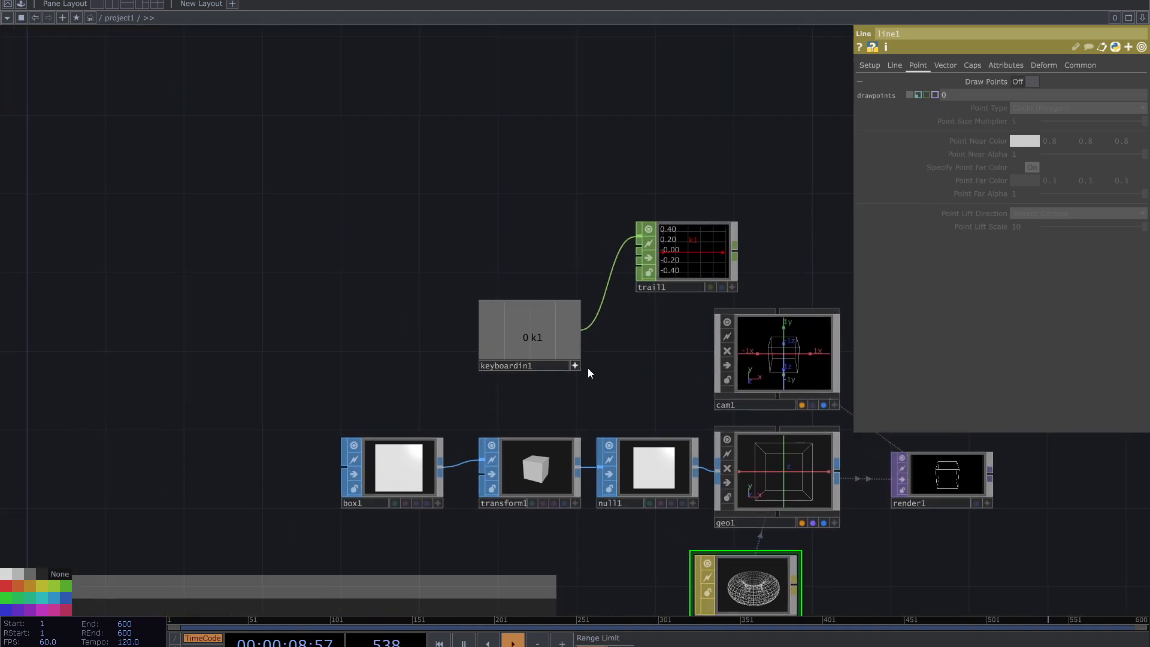
- Switch off keyboardin1's interactive viewer and move keyboardin1 and trail1 up and left, clear of the box chain
click(576, 366)
drag(504, 336, 309, 277)
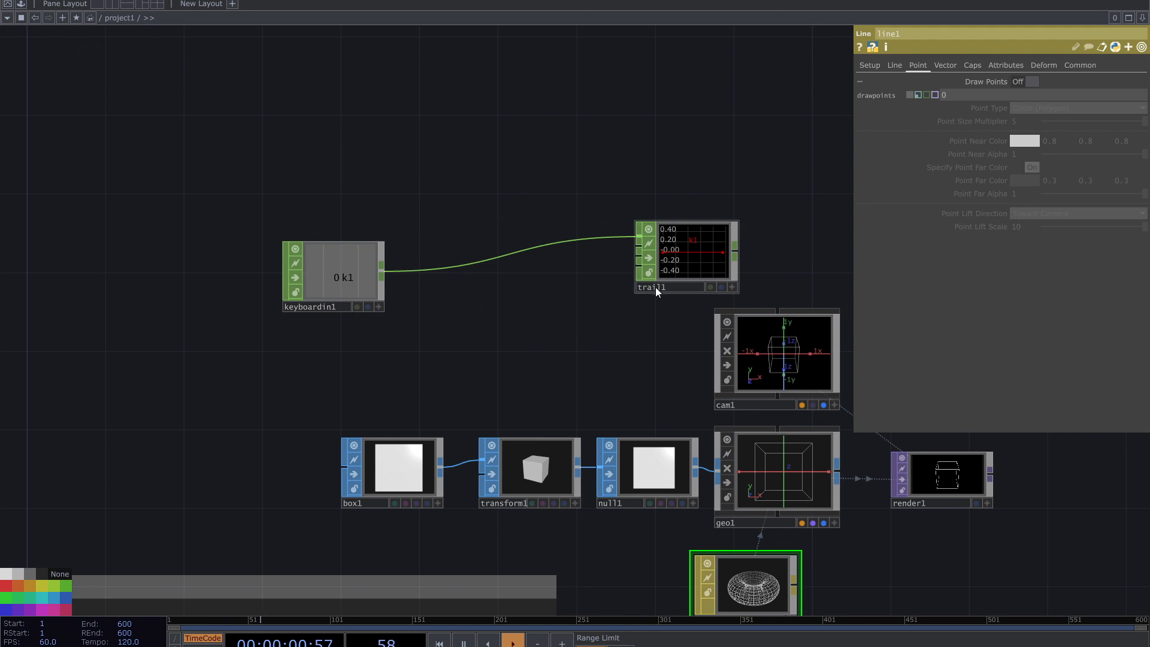
drag(655, 287, 519, 189)
drag(369, 267, 349, 229)
drag(591, 350, 552, 324)
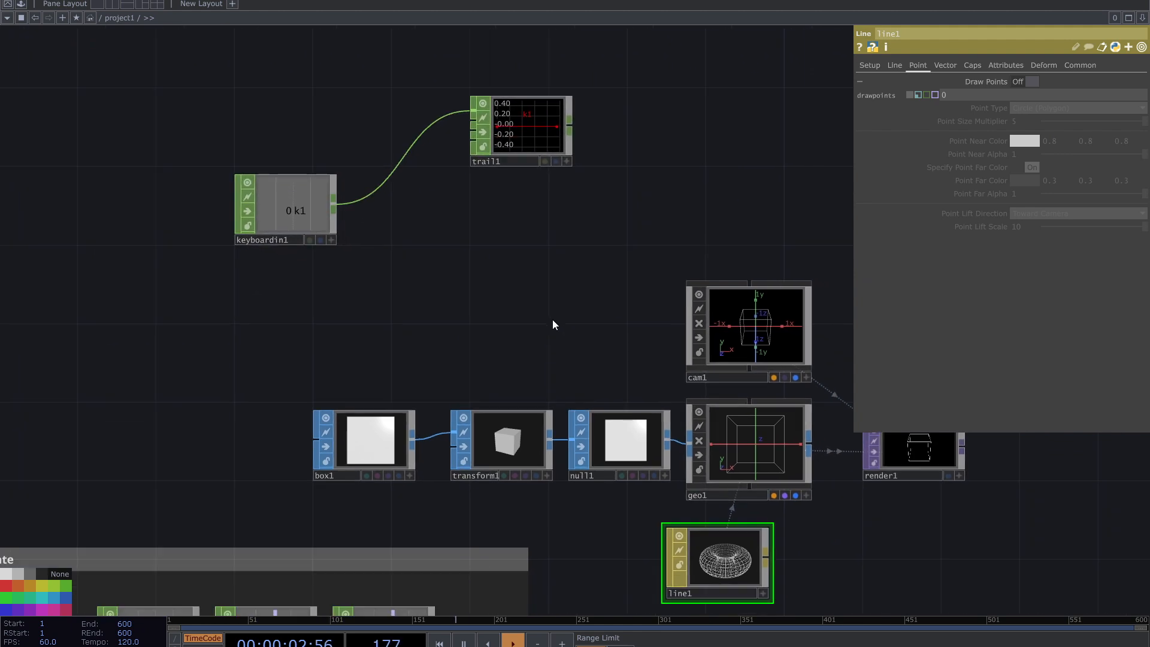
scroll(350, 231, up, 3)
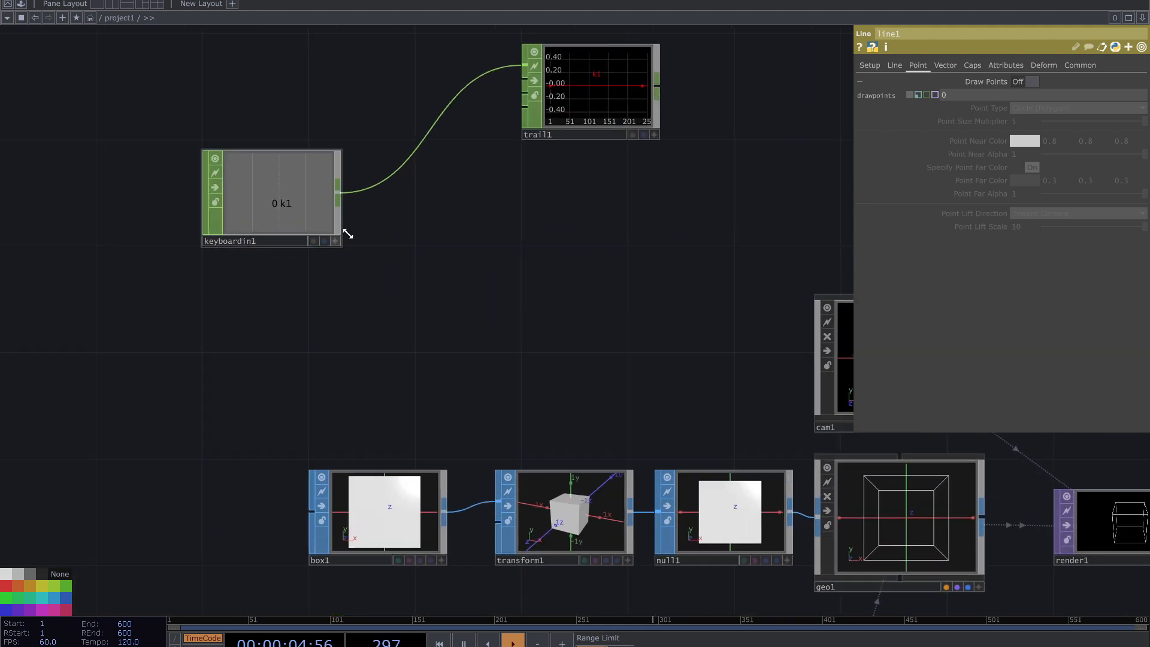
- Branch a Lag CHOP off keyboardin1's output and place it between keyboardin1 and box1
click(339, 195)
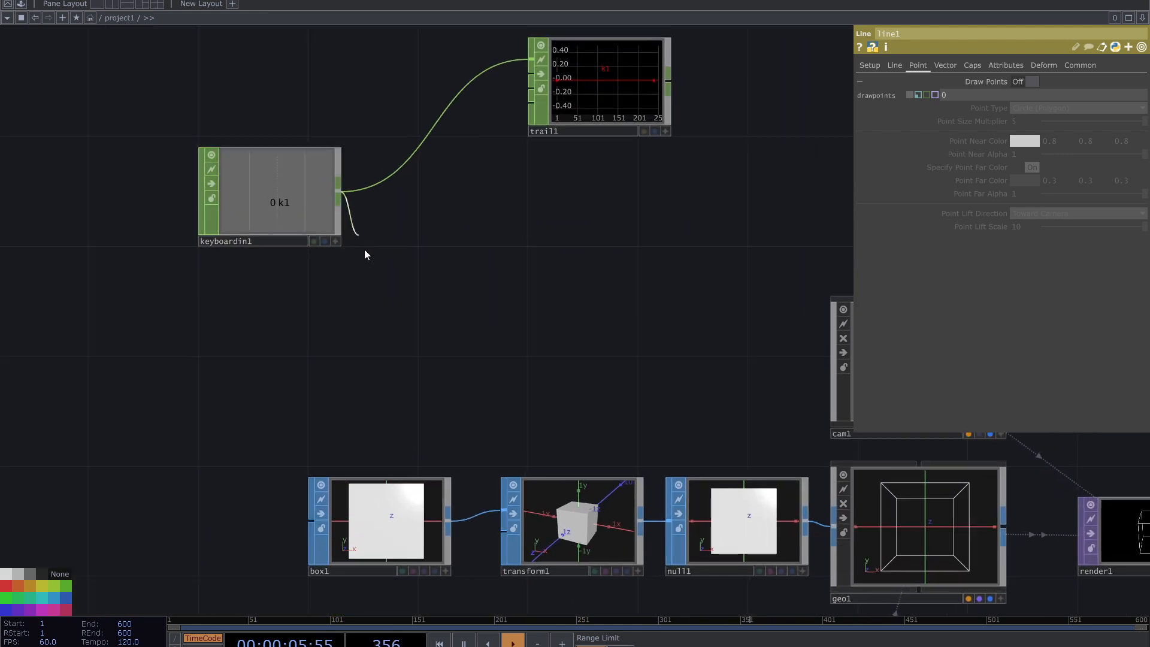
click(390, 353)
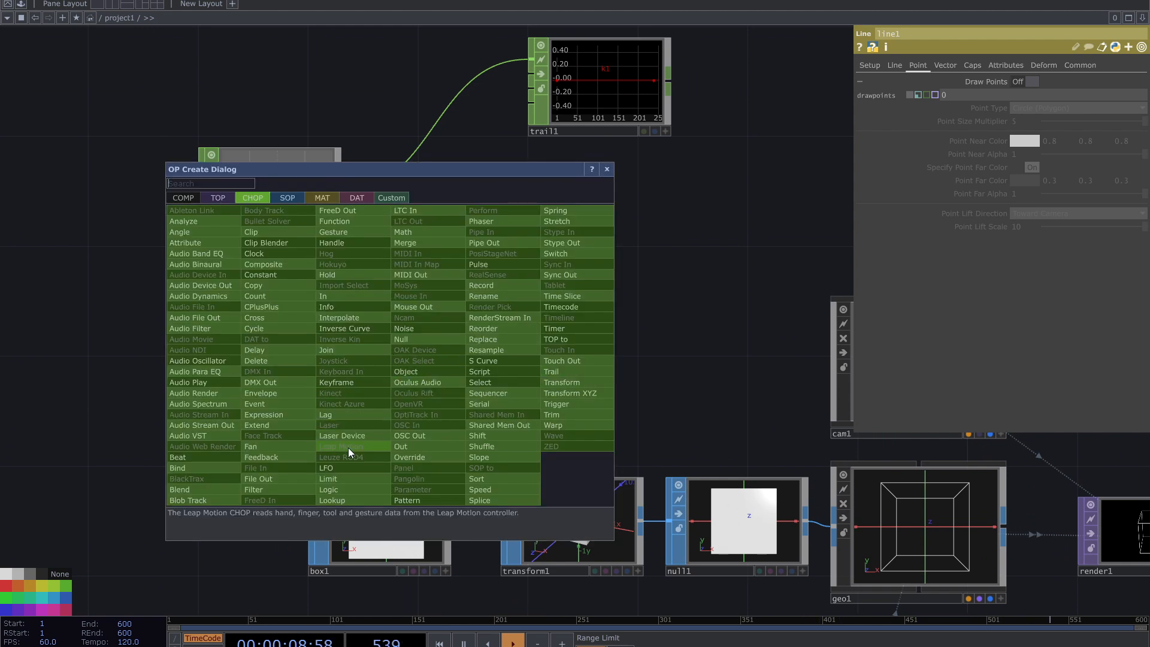
click(337, 416)
click(414, 360)
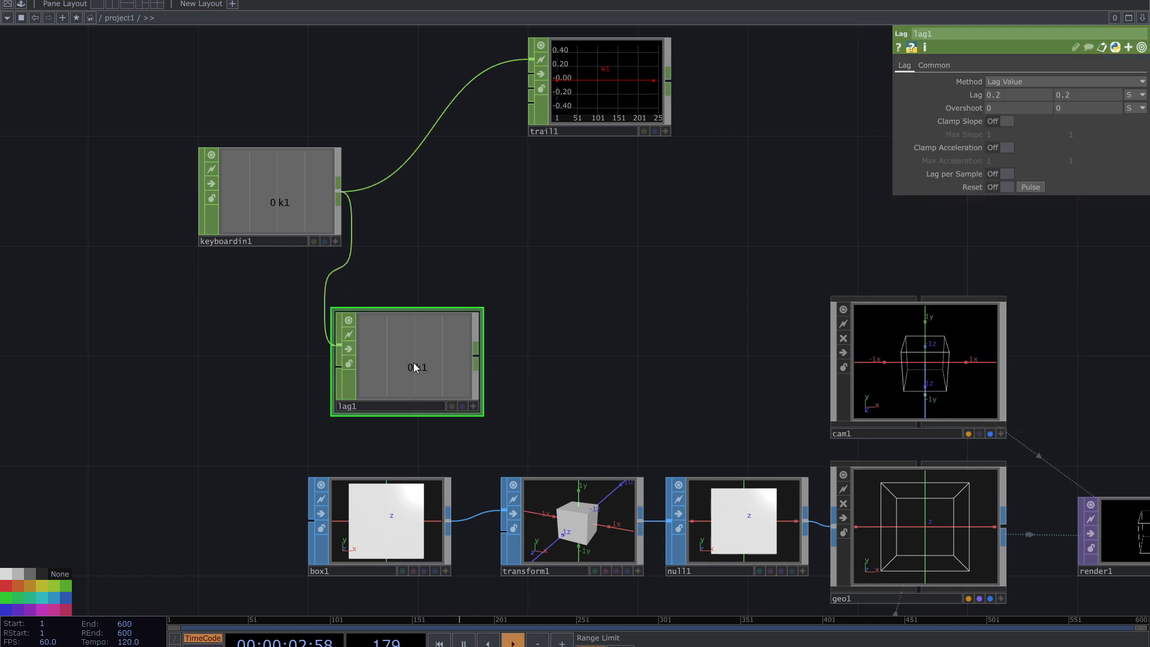
- Trigger the 1 key several times to compare lag1's k1 channel with keyboardin1's
scroll(419, 368, up, 2)
drag(640, 399, 676, 421)
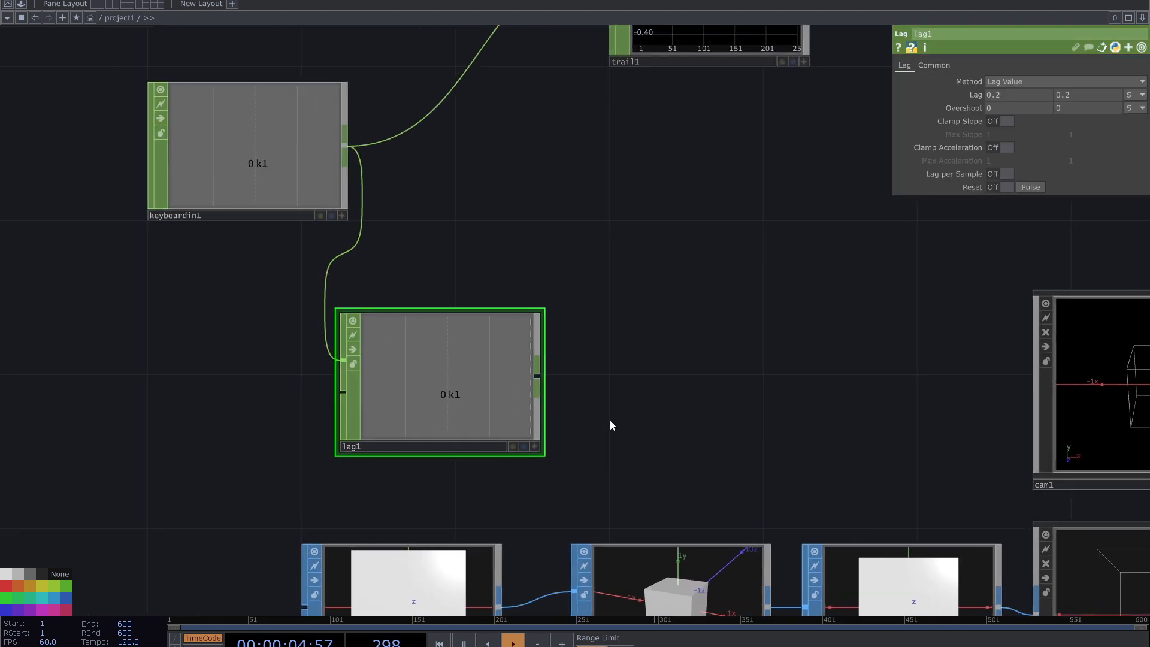
key(1)
key(1)
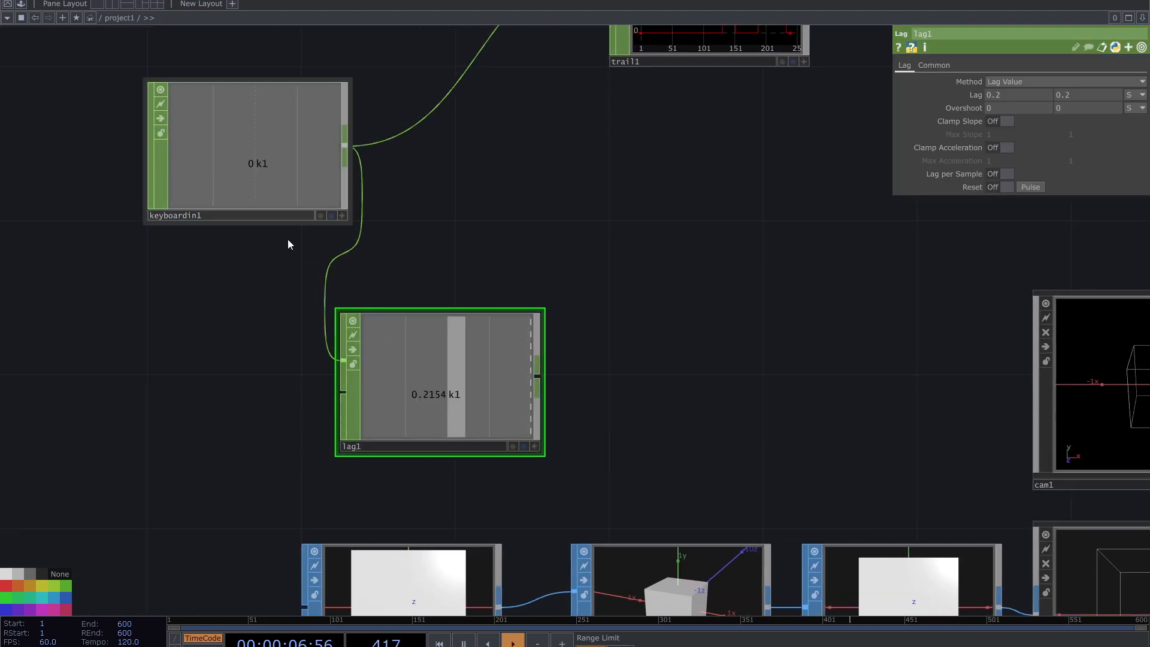
key(1)
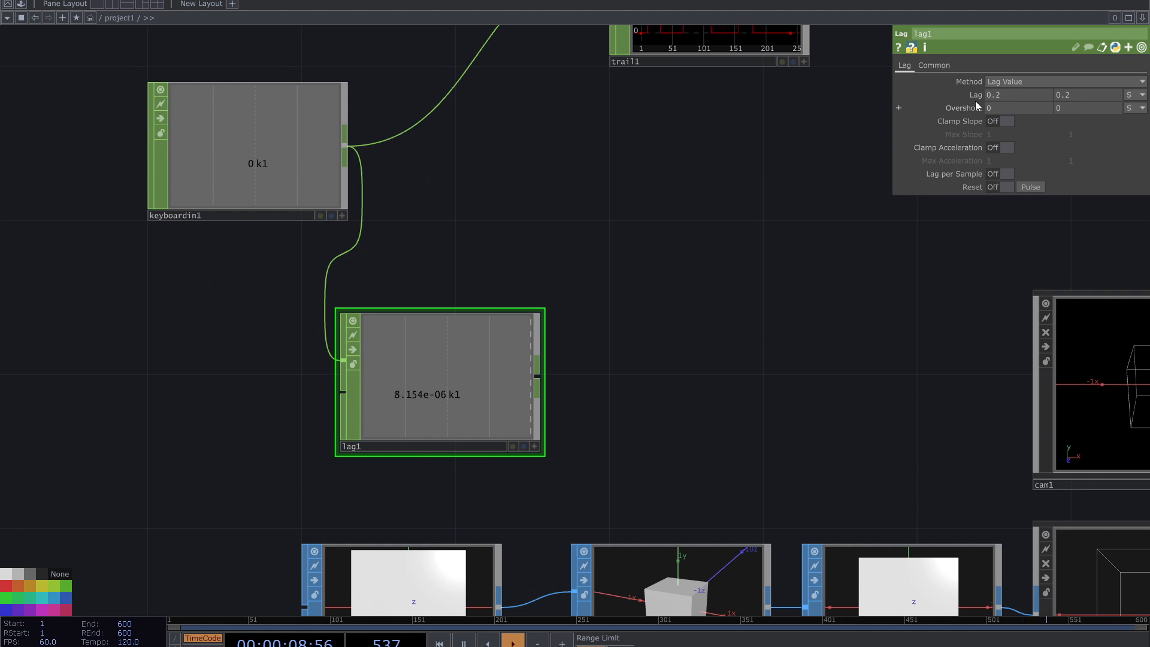
- Set both Lag values of lag1 to 1.5 seconds, keeping the Lag Value method, and test with the 1 key
click(1017, 85)
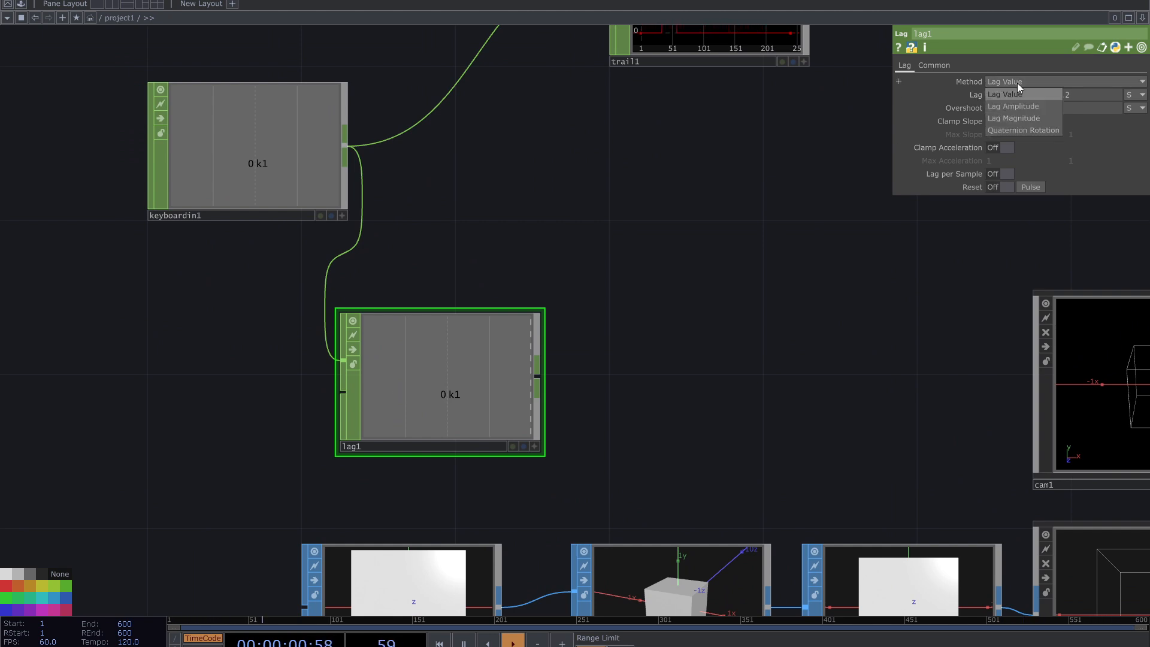
click(1049, 94)
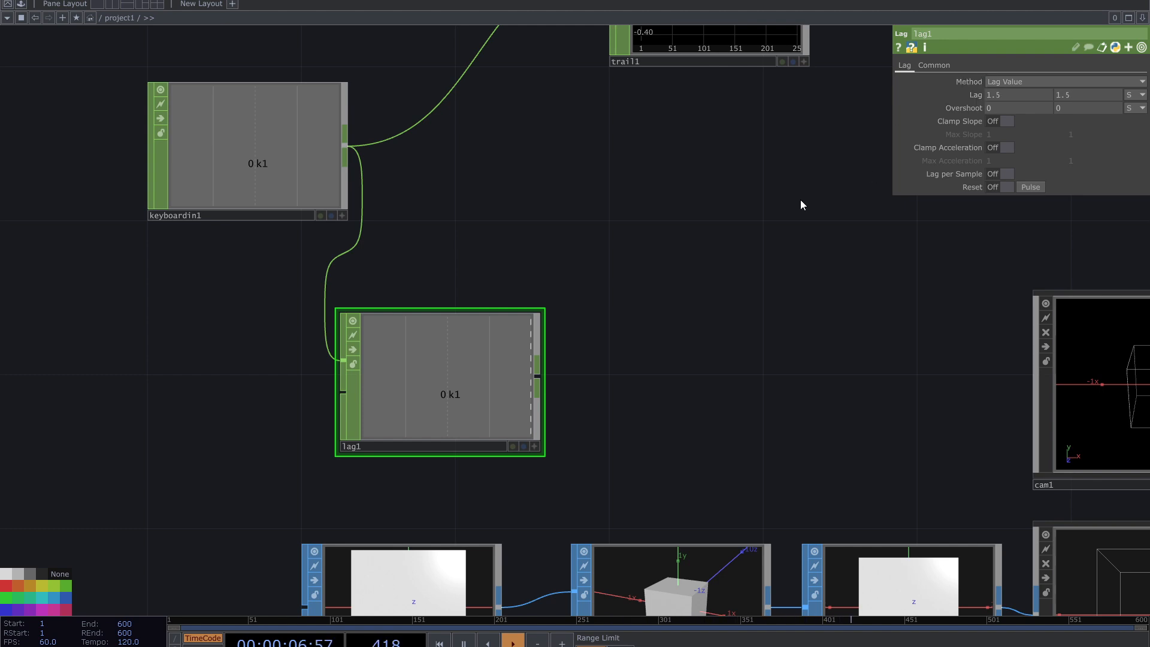
key(a)
key(a)
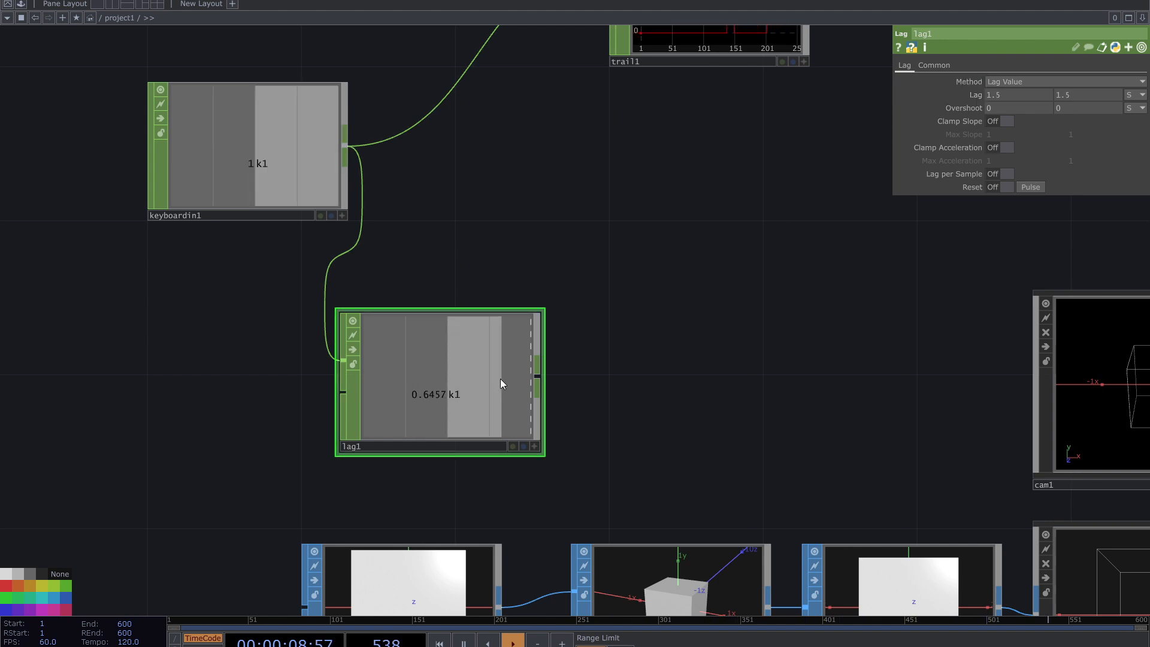
- Set lag1's first Lag value to 0 and trigger the 1 key repeatedly to test the rise and fall
key(a)
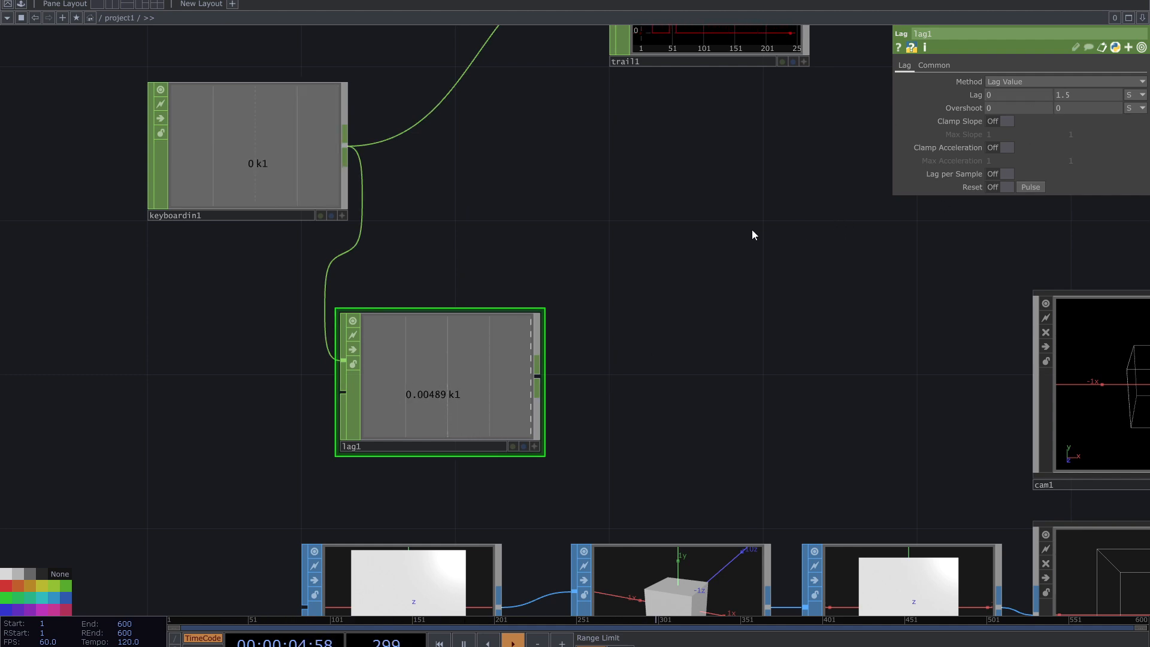
key(a)
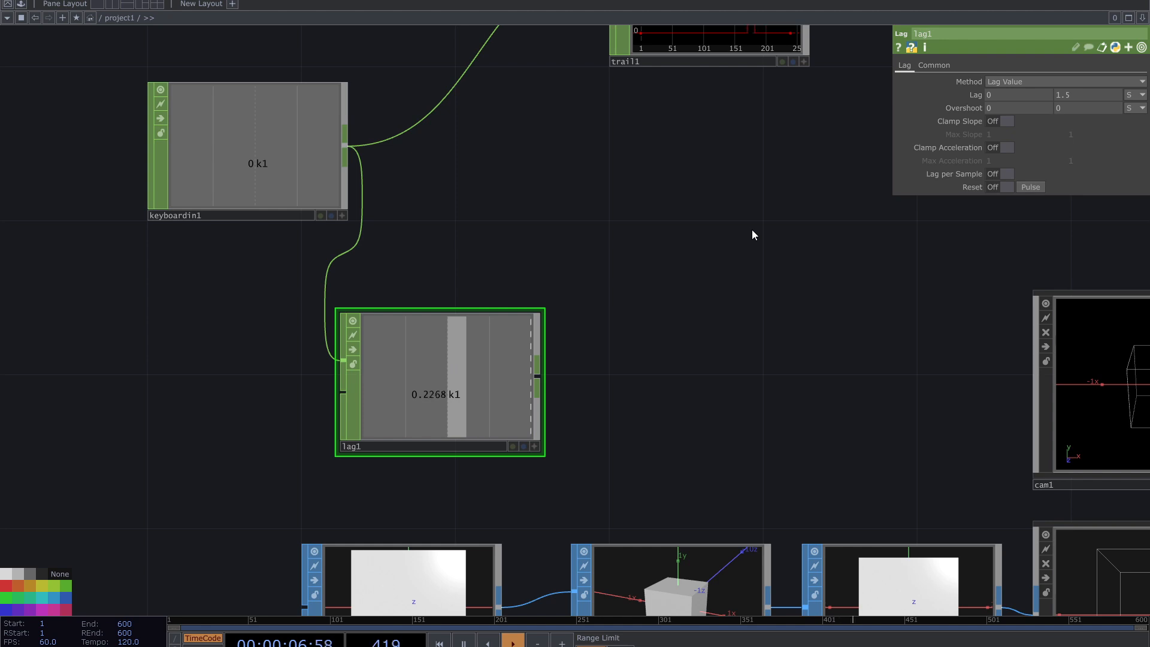
key(a)
key(a)
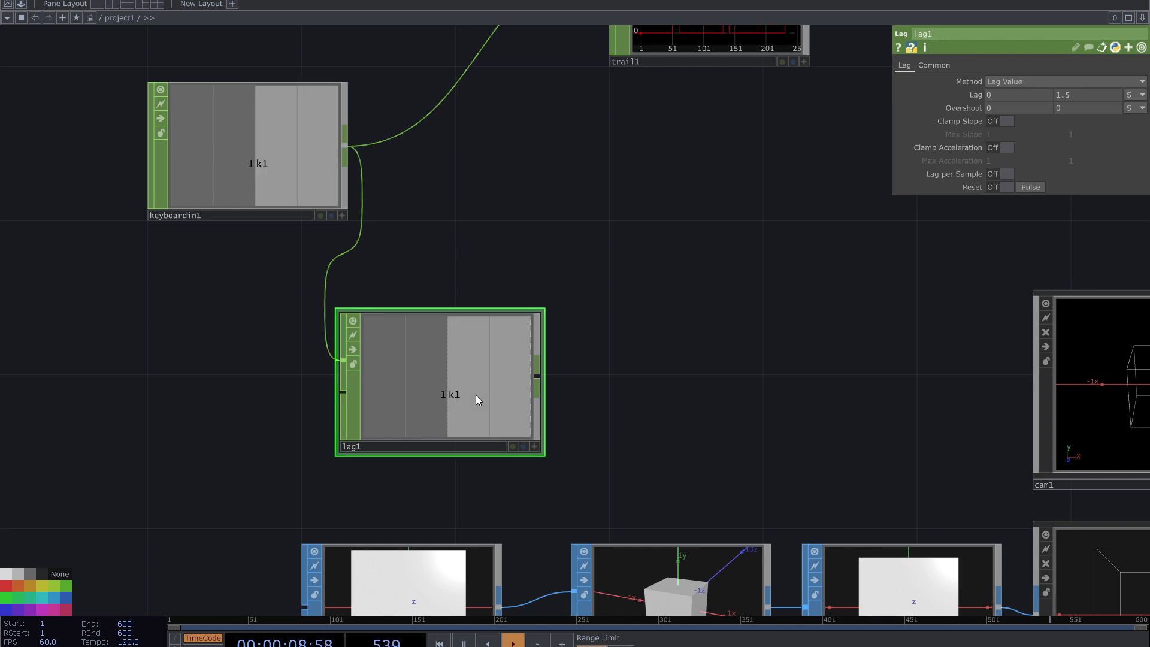
- Add a Math CHOP connected to the output of lag1 and test its signal with the 1 key
drag(658, 289, 646, 248)
scroll(646, 248, down, 3)
drag(452, 247, 344, 246)
drag(501, 260, 455, 286)
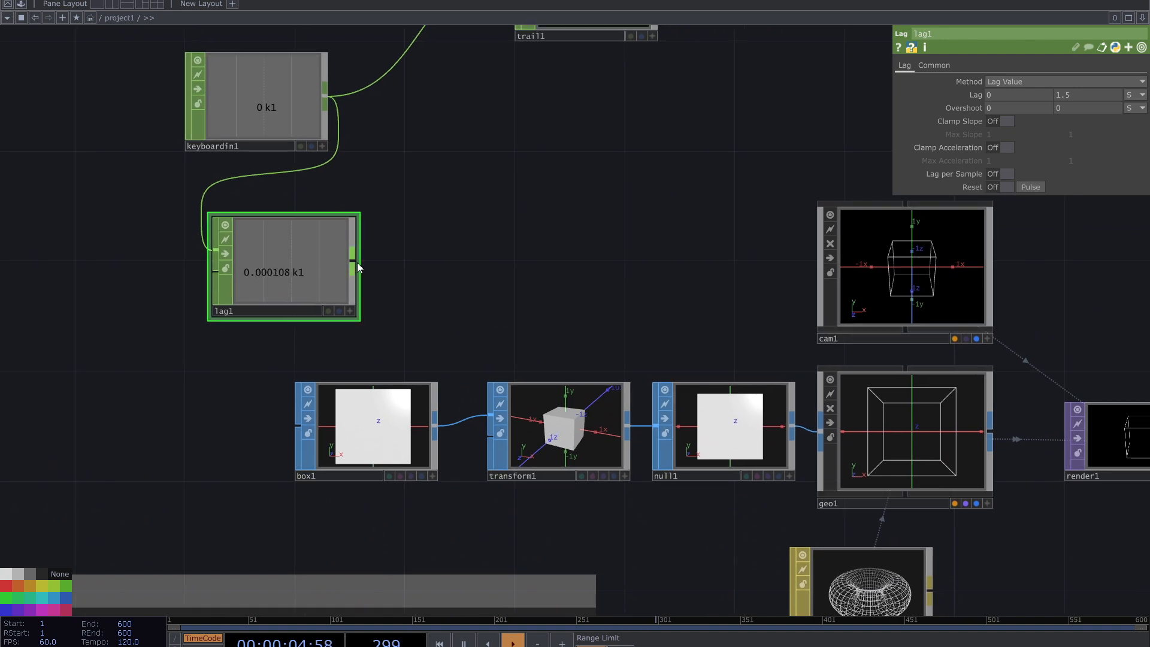
right_click(357, 262)
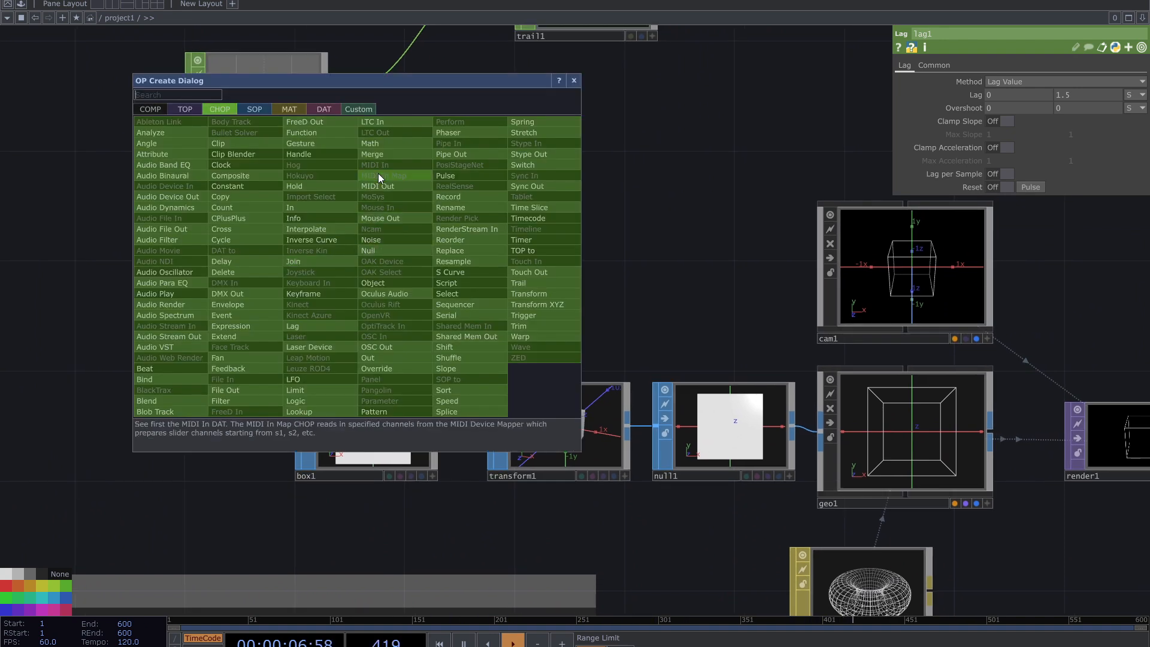
click(381, 145)
click(496, 266)
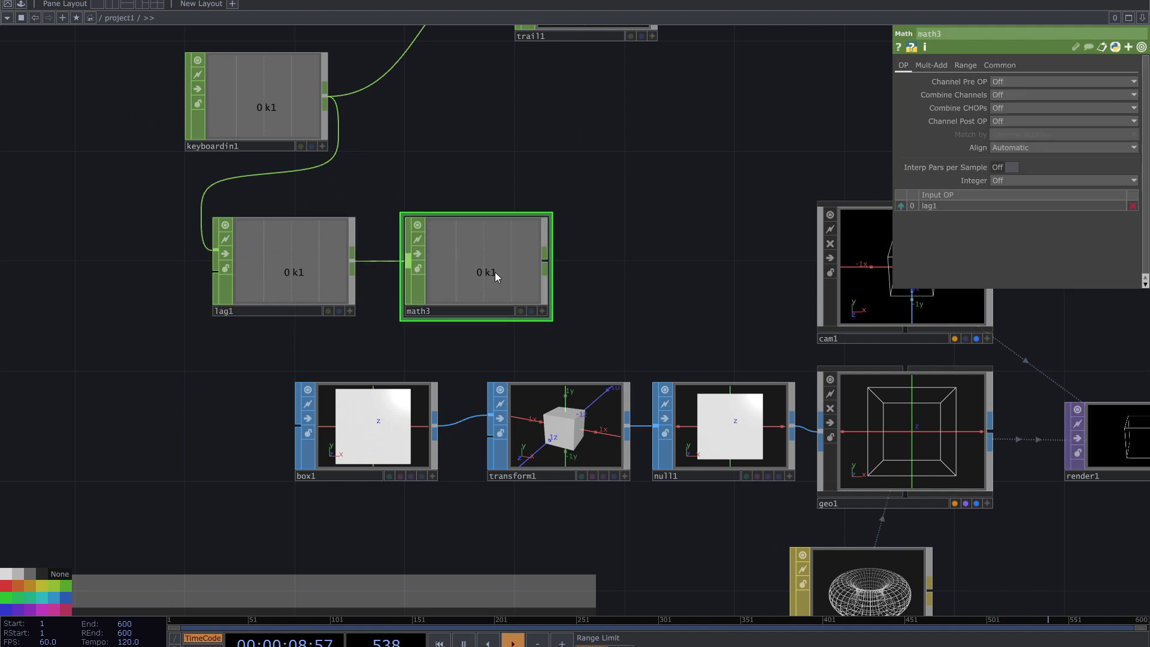
drag(605, 294, 519, 304)
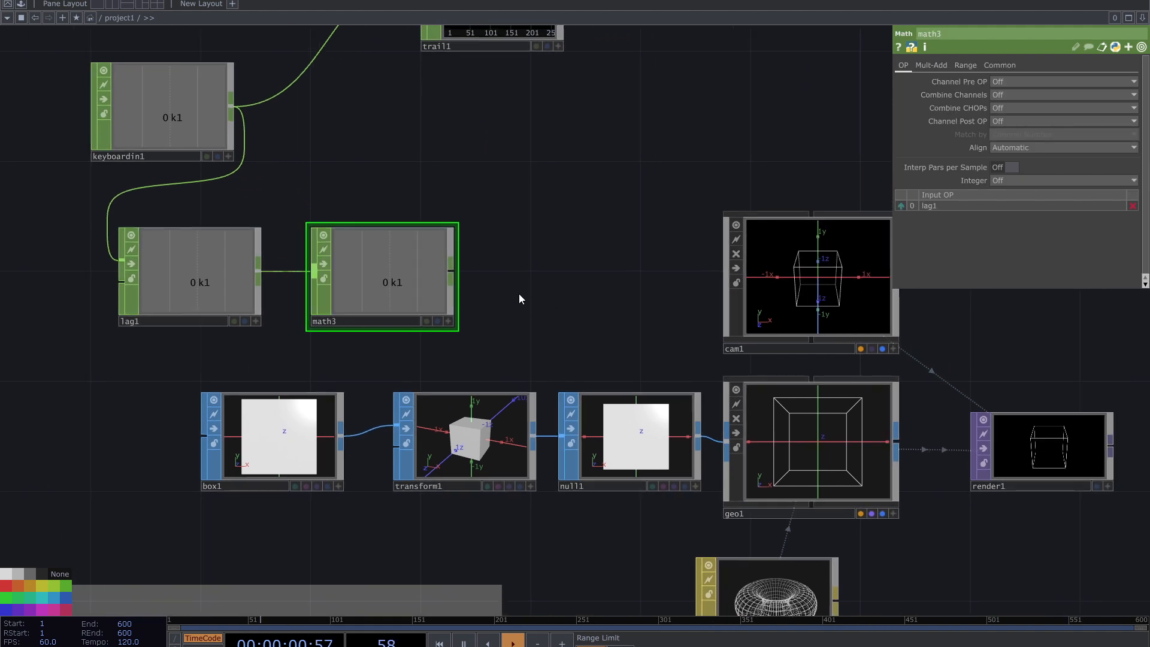
key(1)
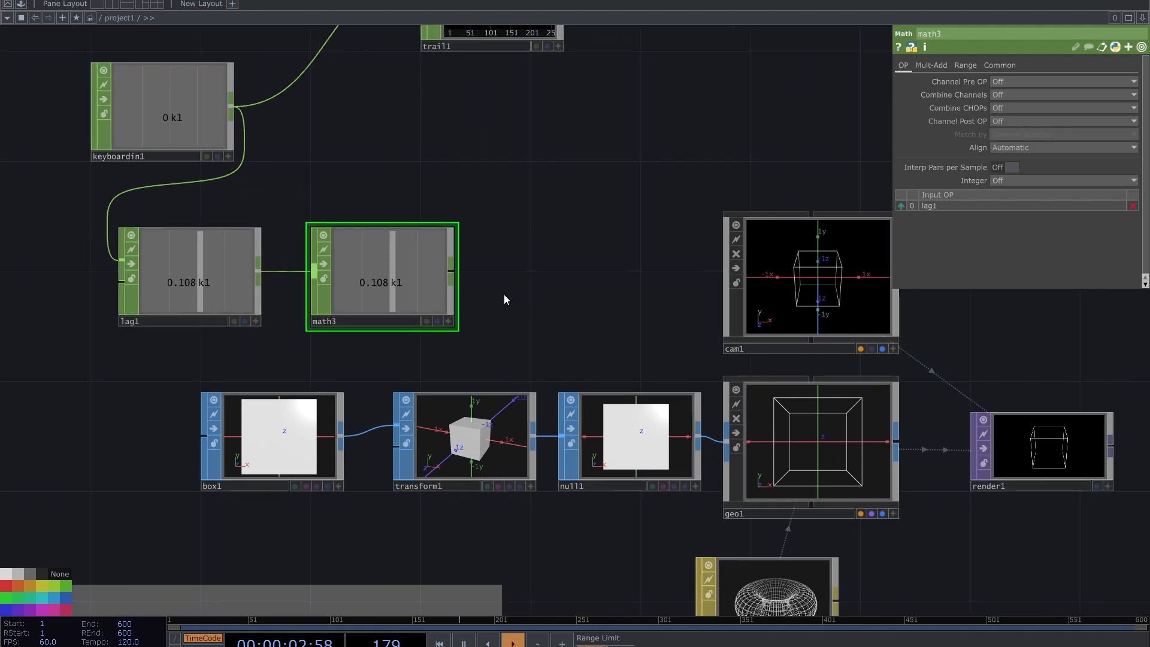
- Add a Null CHOP connected to the output of math3
click(451, 272)
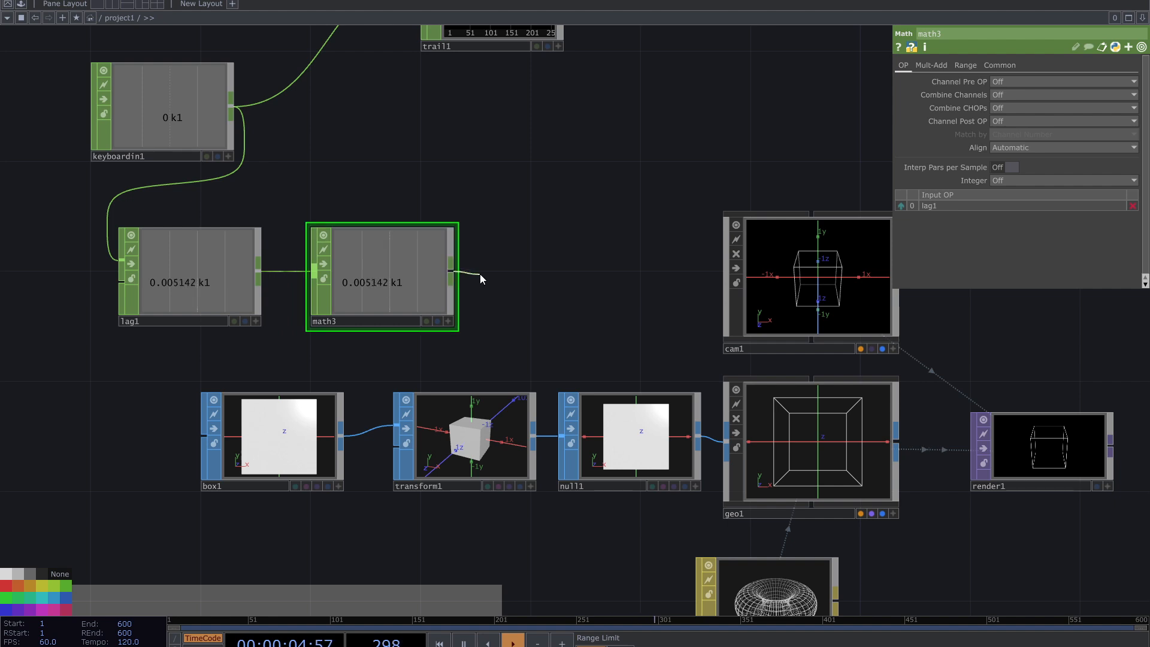
click(502, 275)
text(nul)
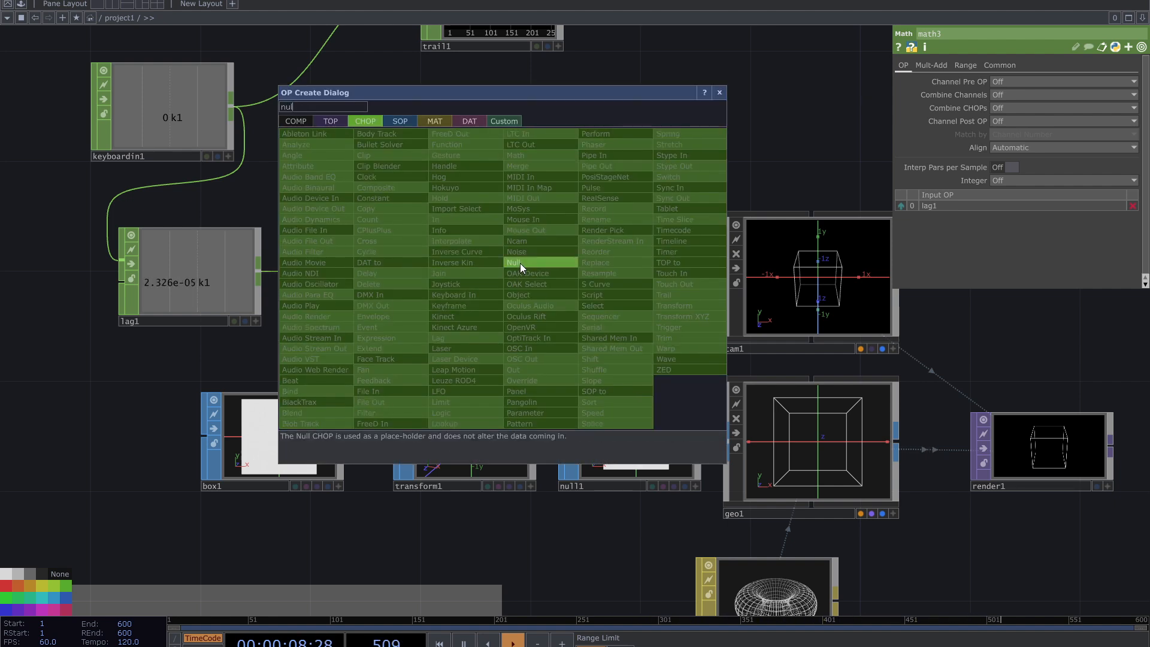
click(516, 263)
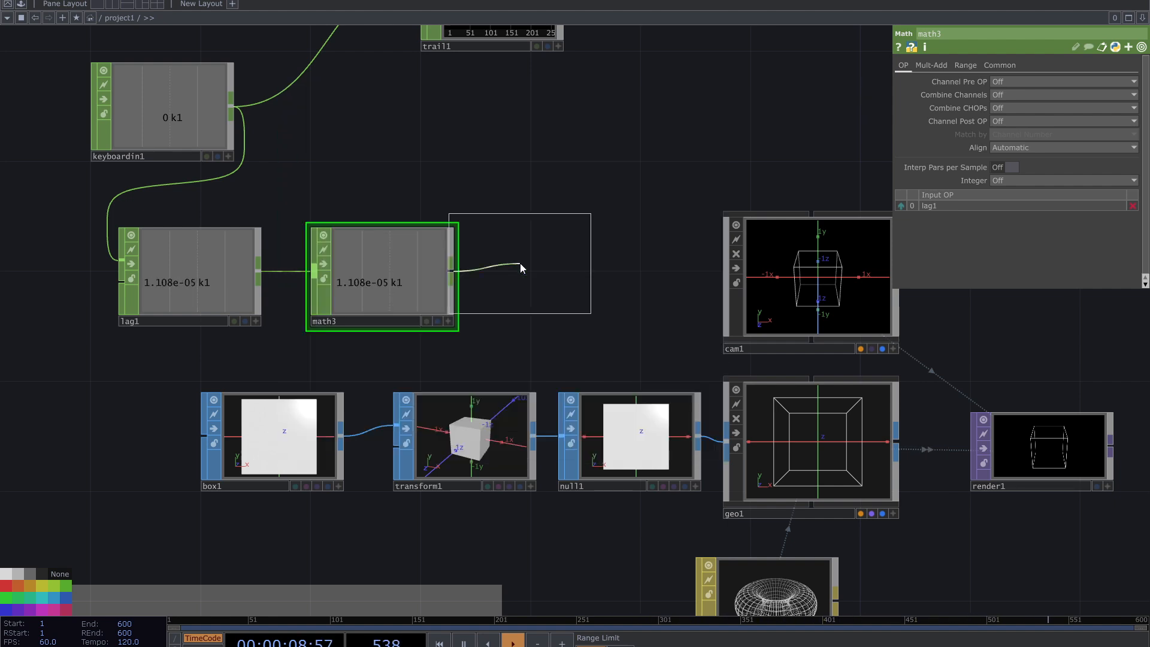
click(568, 286)
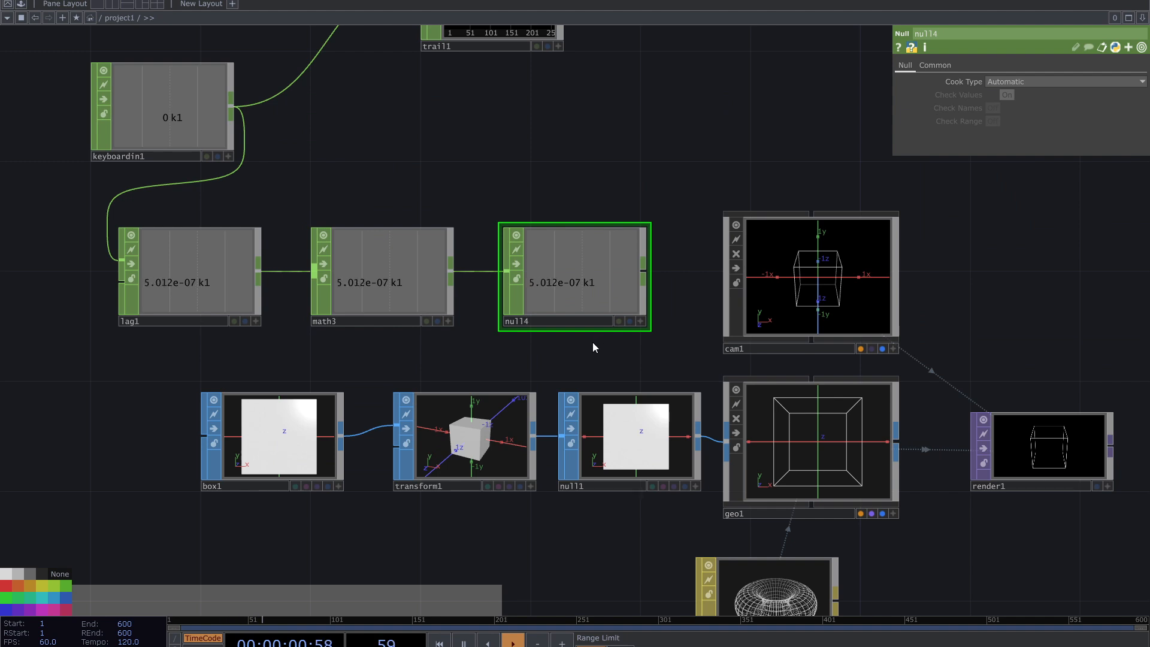
- Drive all three Scale values of transform1 with CHOP references to the k1 channel of null4
click(506, 413)
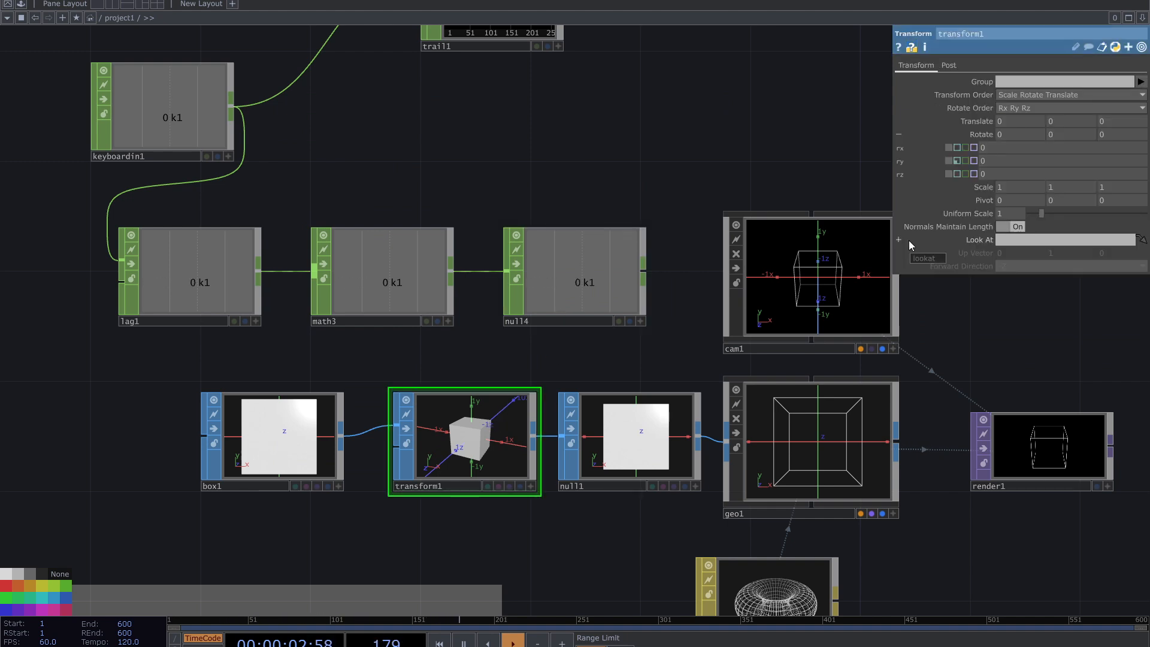
click(640, 321)
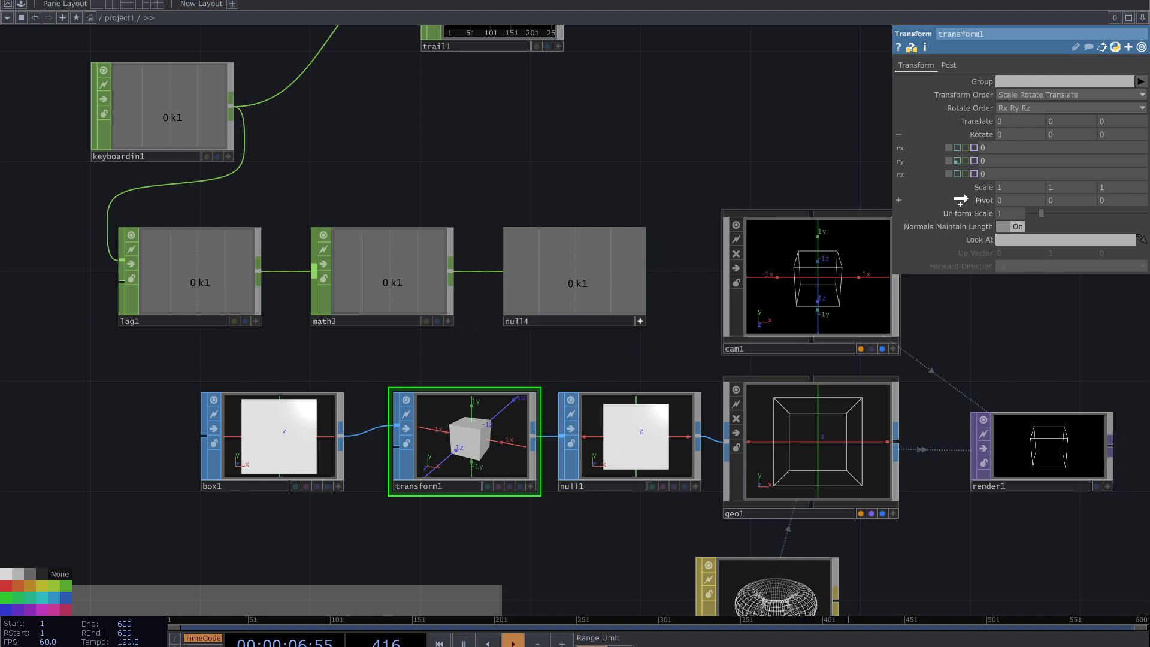
drag(984, 188, 989, 190)
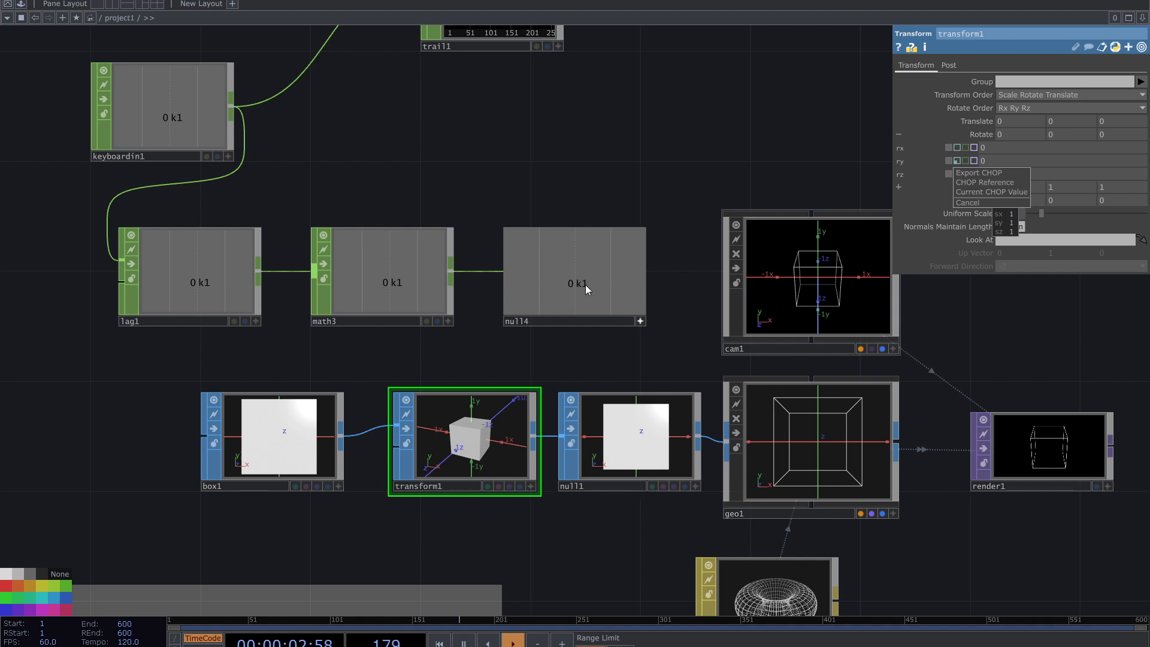
click(991, 184)
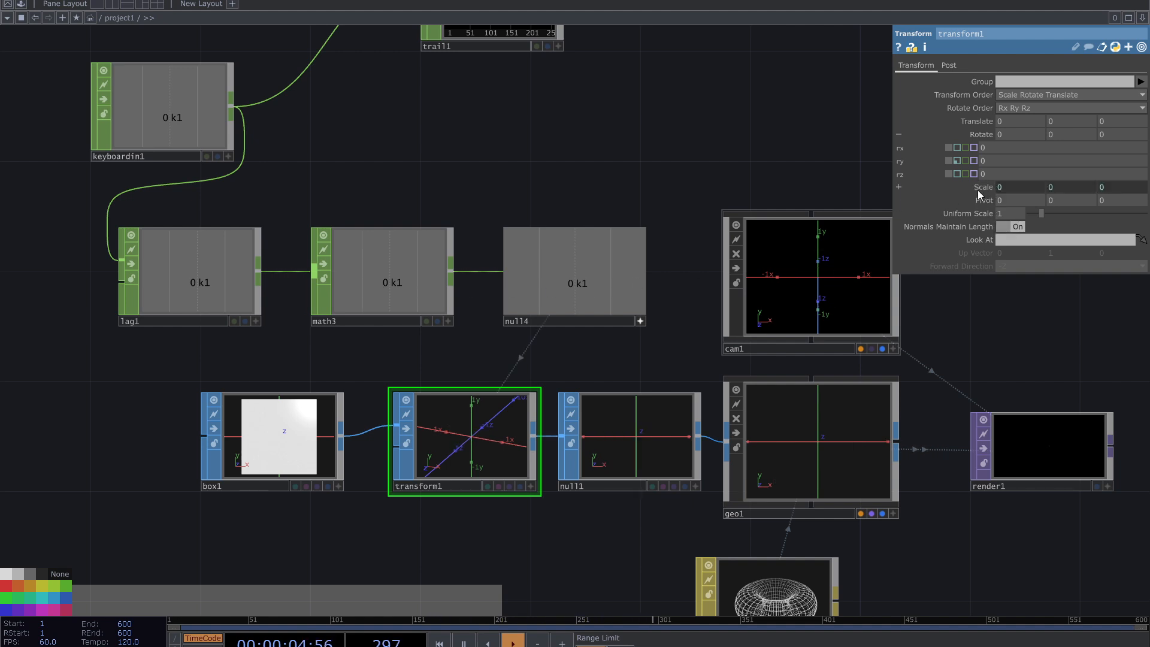
click(982, 187)
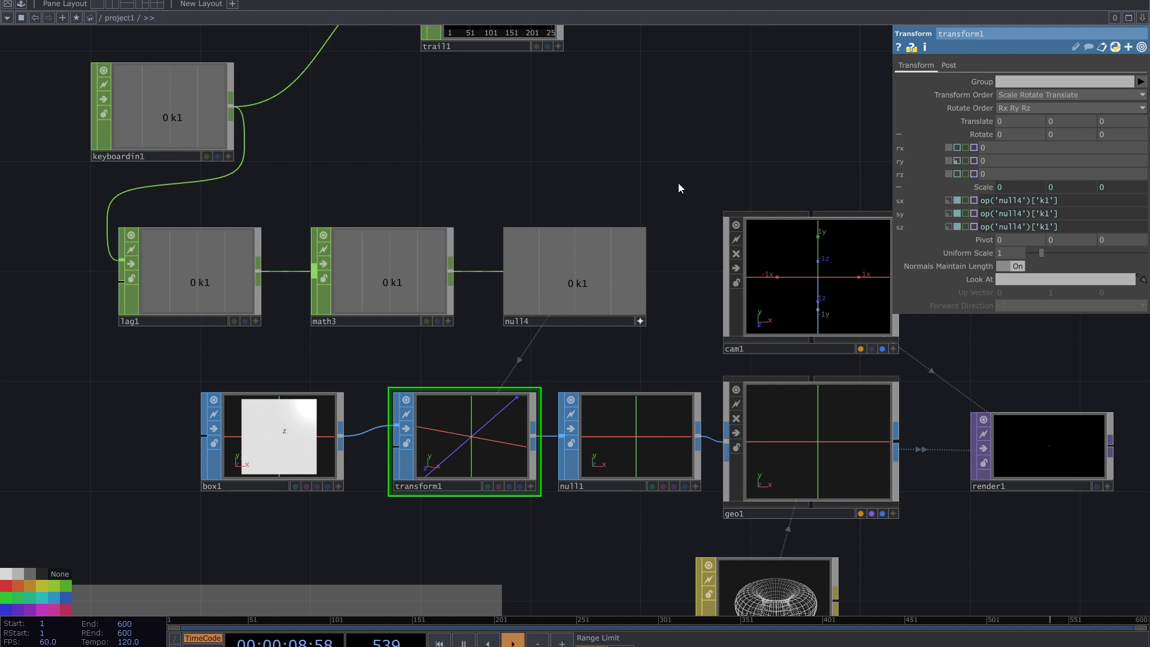
- Trigger the 1 key to check how the box scales in the render
key(1)
drag(593, 137, 383, 86)
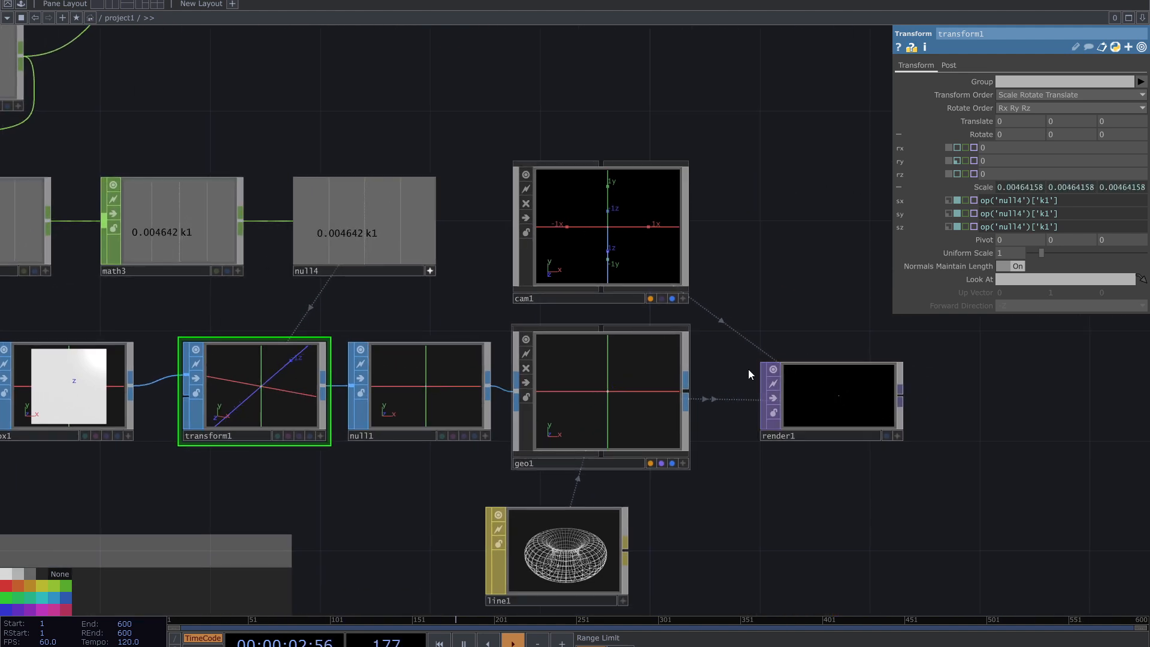
key(1)
- Set the lower To Range value of math3 to .5
click(199, 239)
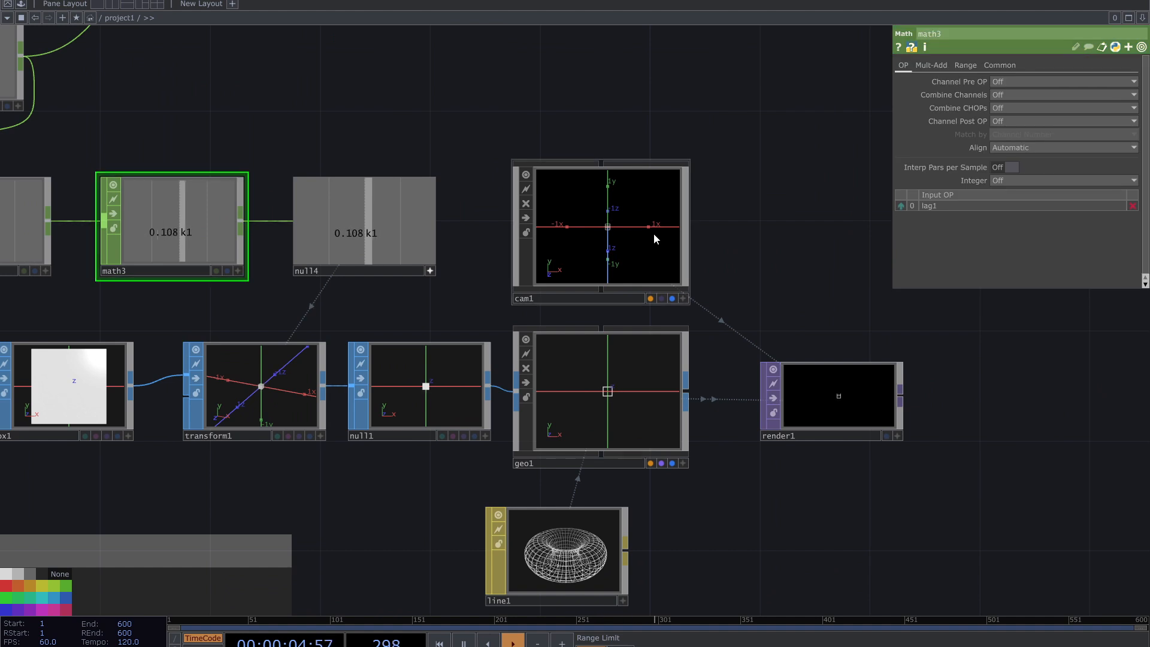
drag(333, 145, 476, 171)
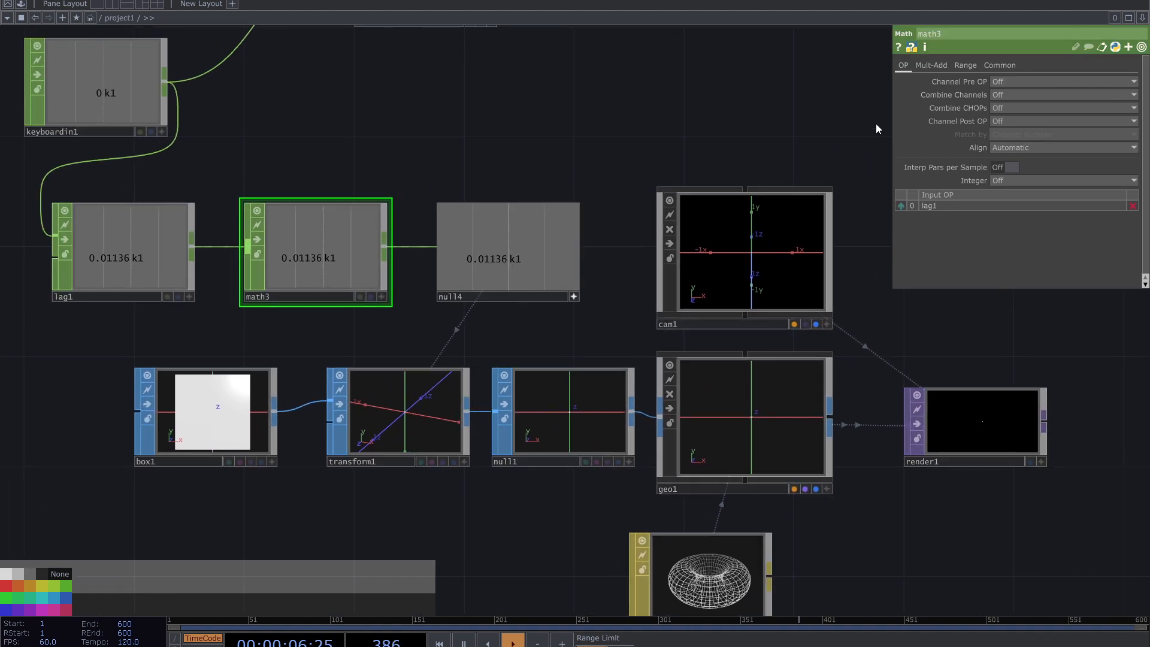
click(961, 66)
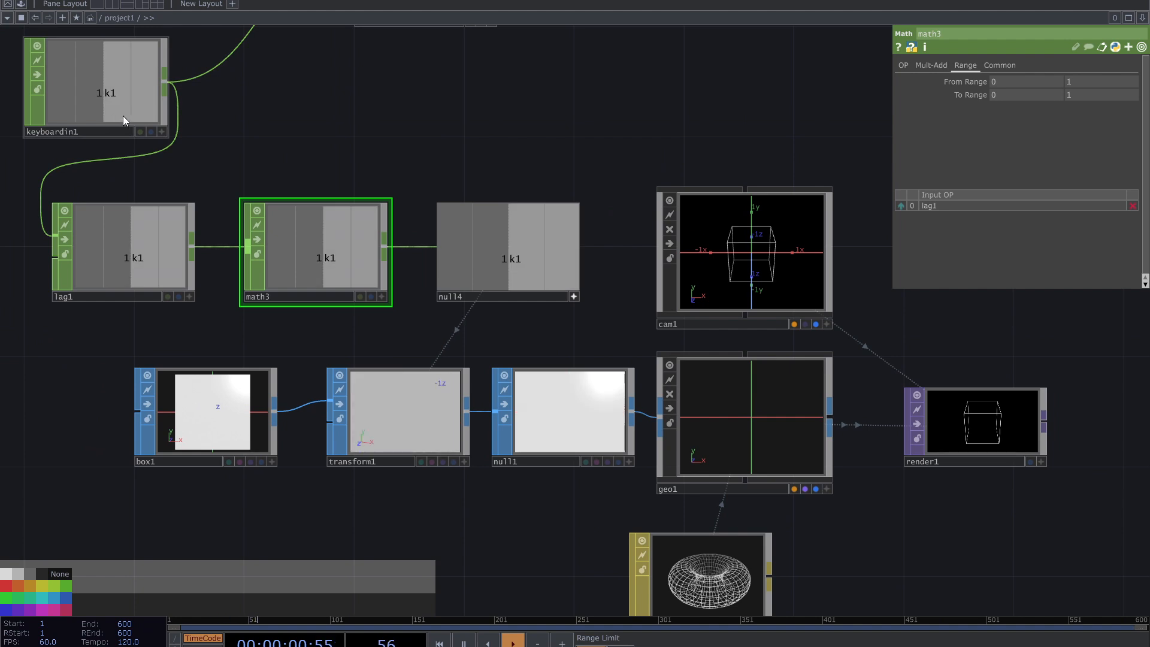
key(1)
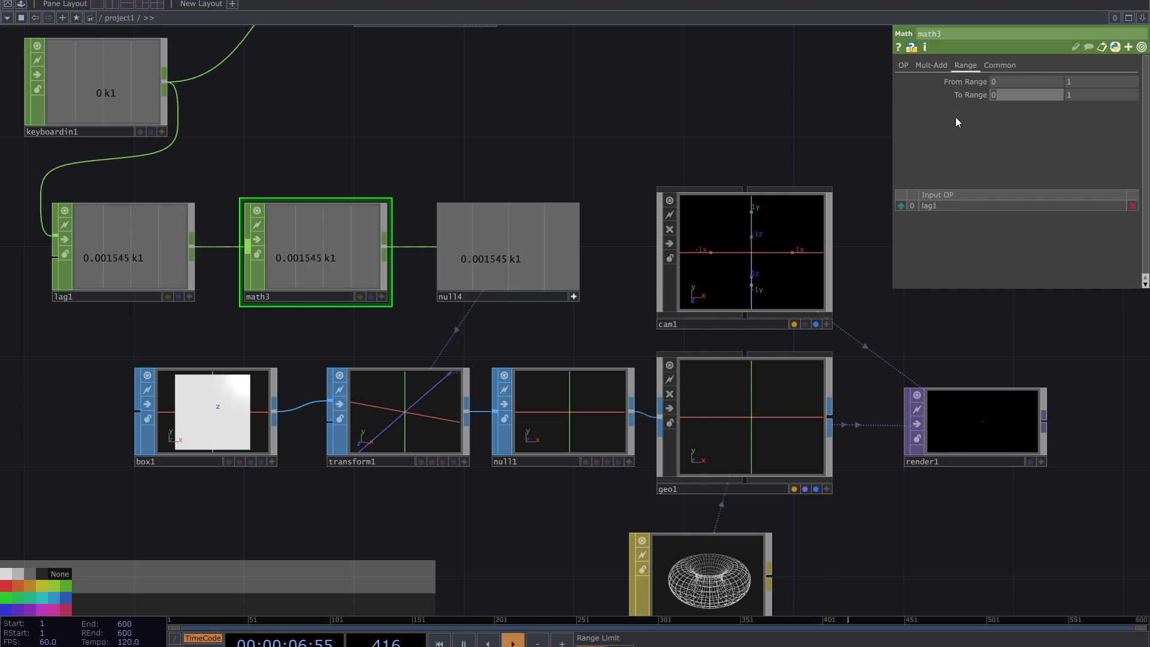
text(.5)
key(Return)
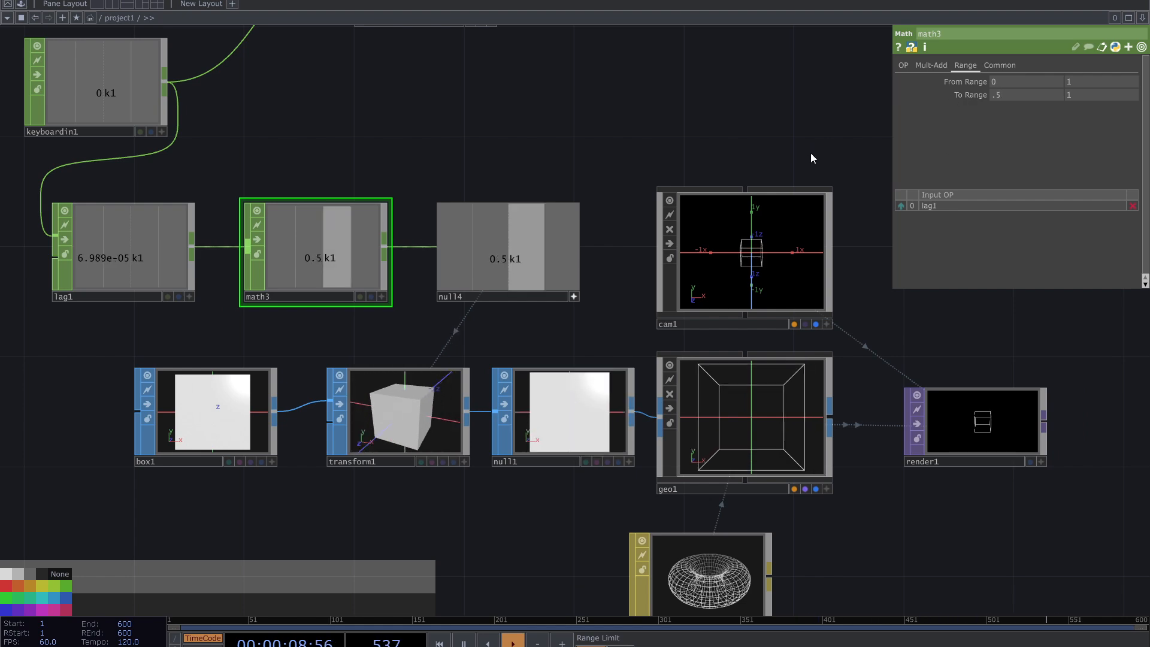
- Display the render1 output as the network background
drag(812, 158, 652, 106)
click(872, 414)
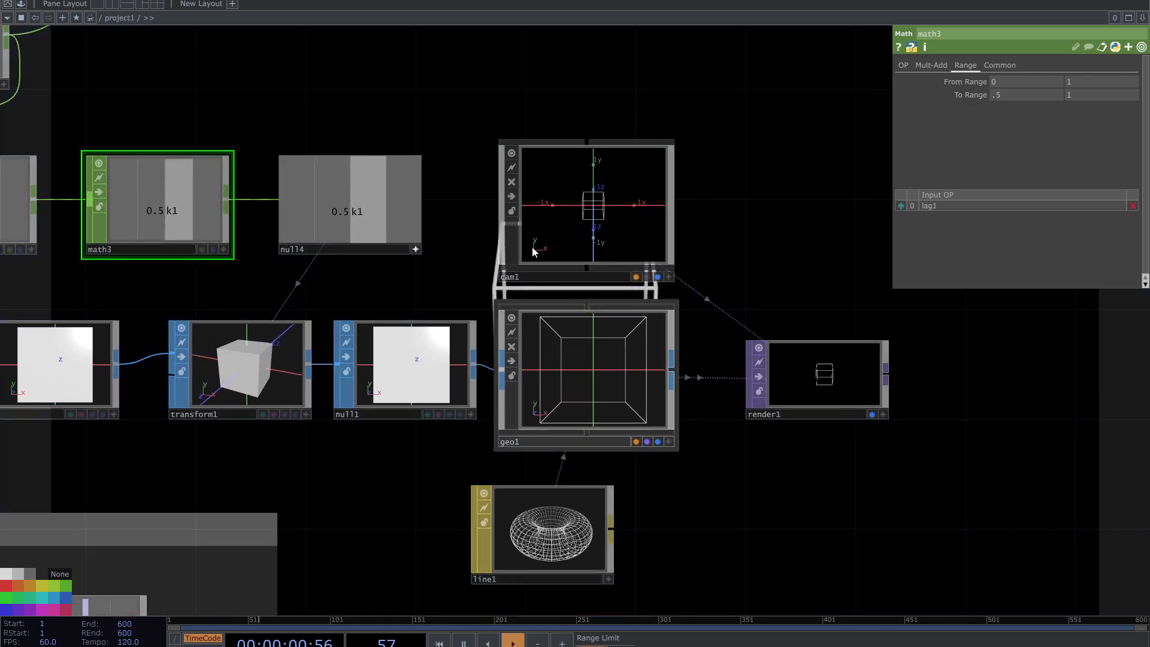
drag(424, 154, 512, 451)
drag(550, 347, 605, 354)
- Trigger the 1 key repeatedly to check how the wireframe box pulses in the background render
key(1)
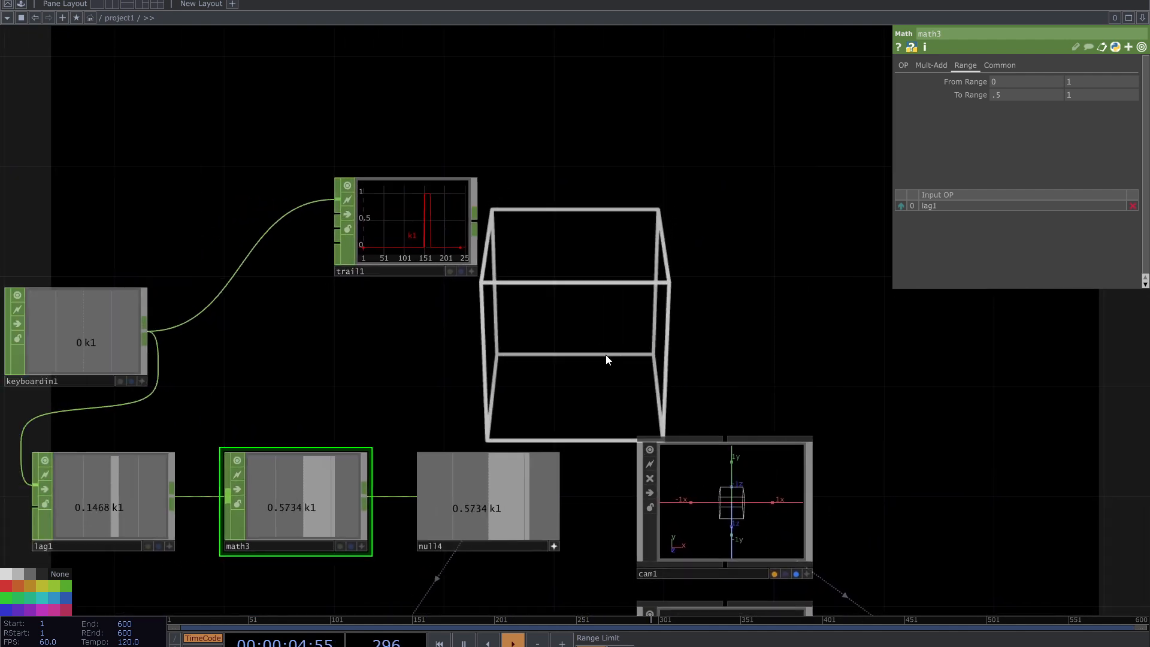
key(1)
key(1)
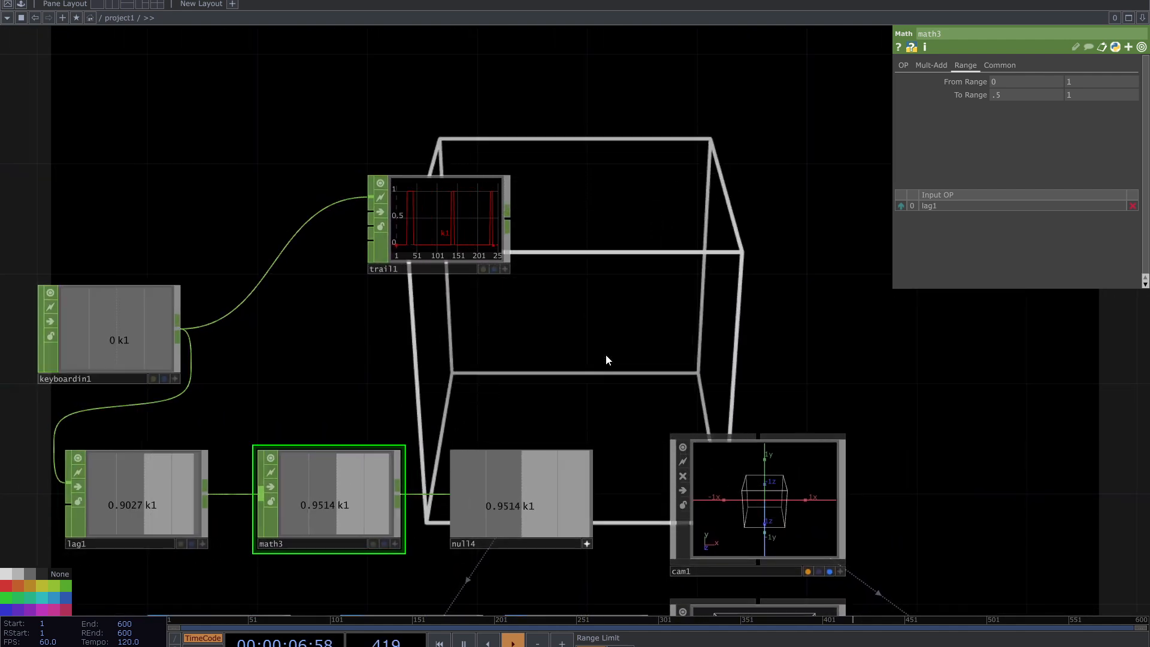
key(1)
key(1)
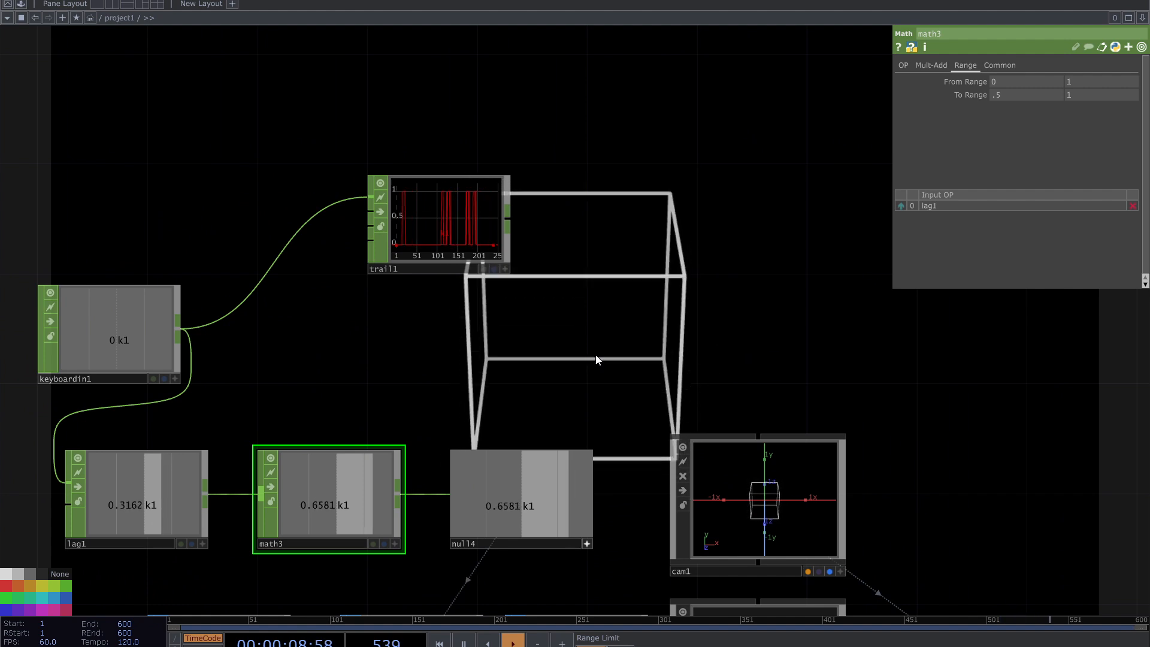
drag(519, 347, 995, 297)
drag(510, 366, 715, 351)
key(1)
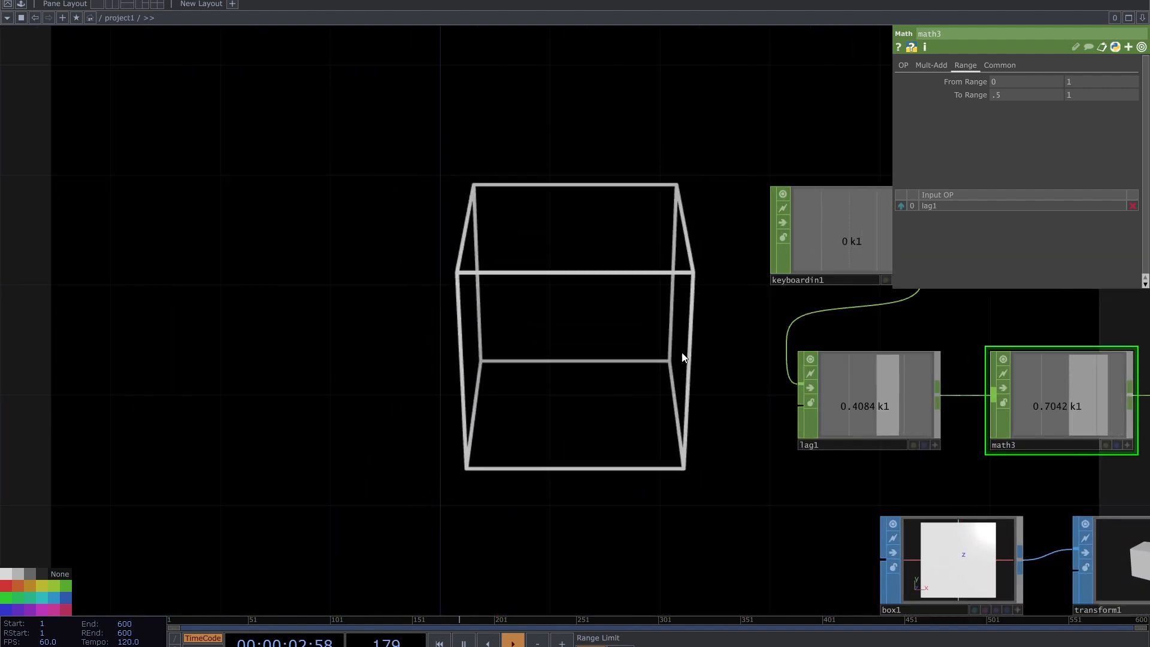
drag(636, 331, 415, 352)
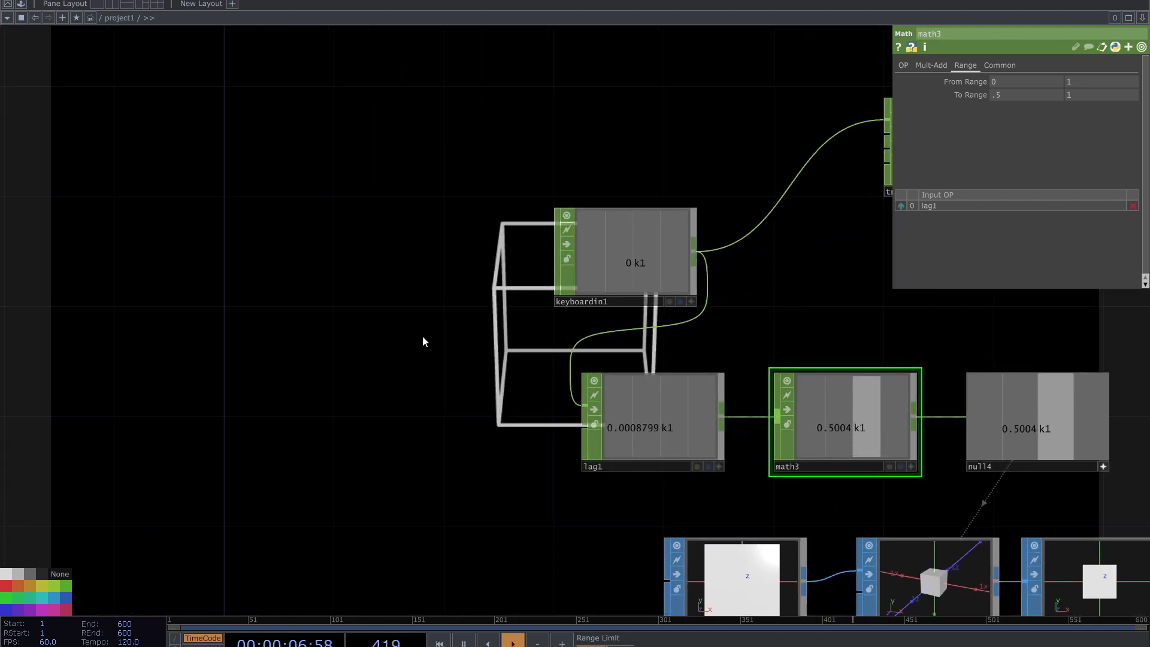
- Turn off the background display of render1
scroll(293, 311, down, 5)
scroll(701, 346, up, 4)
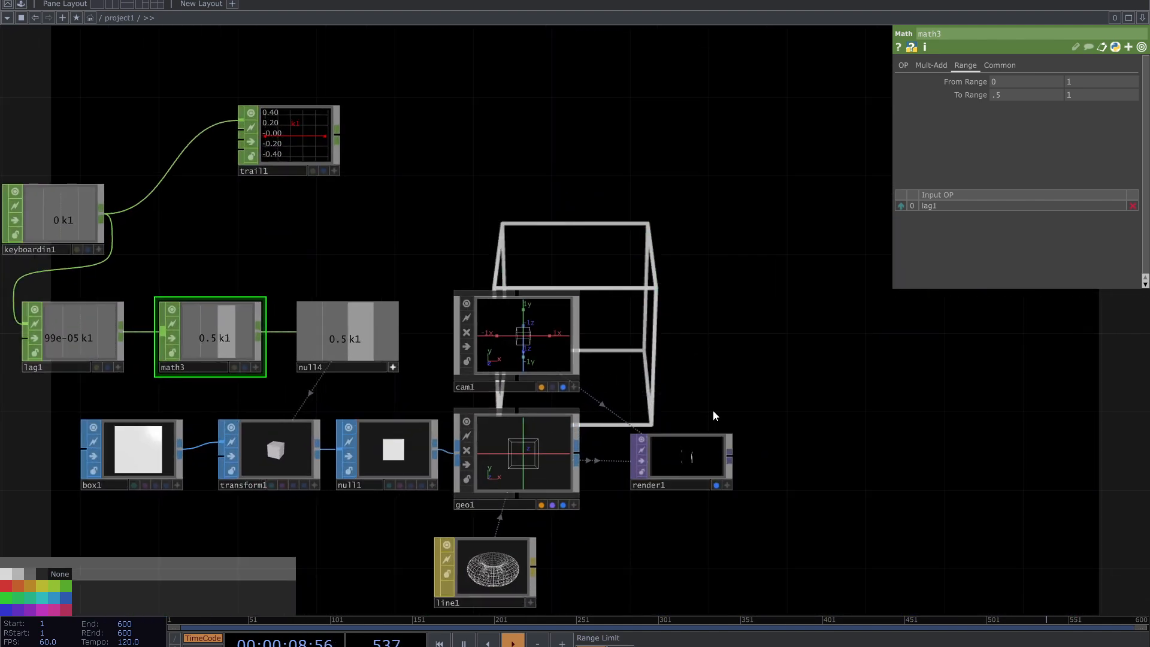
click(716, 483)
- Move trail1 down so it sits level with keyboardin1
drag(629, 333, 667, 350)
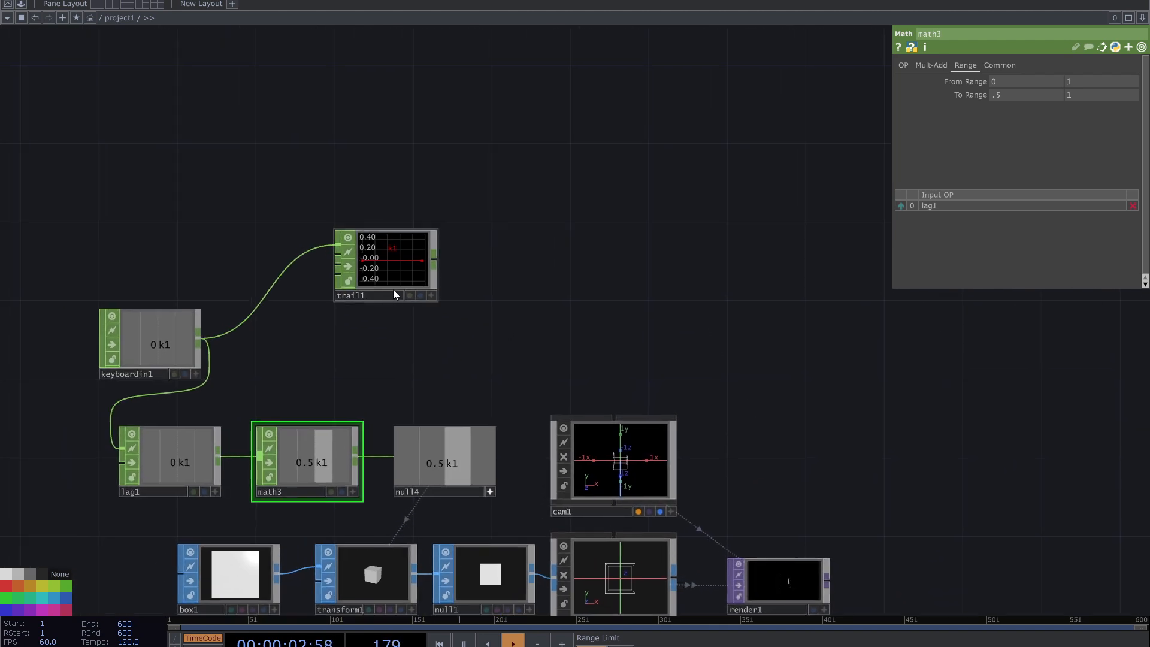
drag(394, 286, 397, 352)
drag(545, 322, 585, 257)
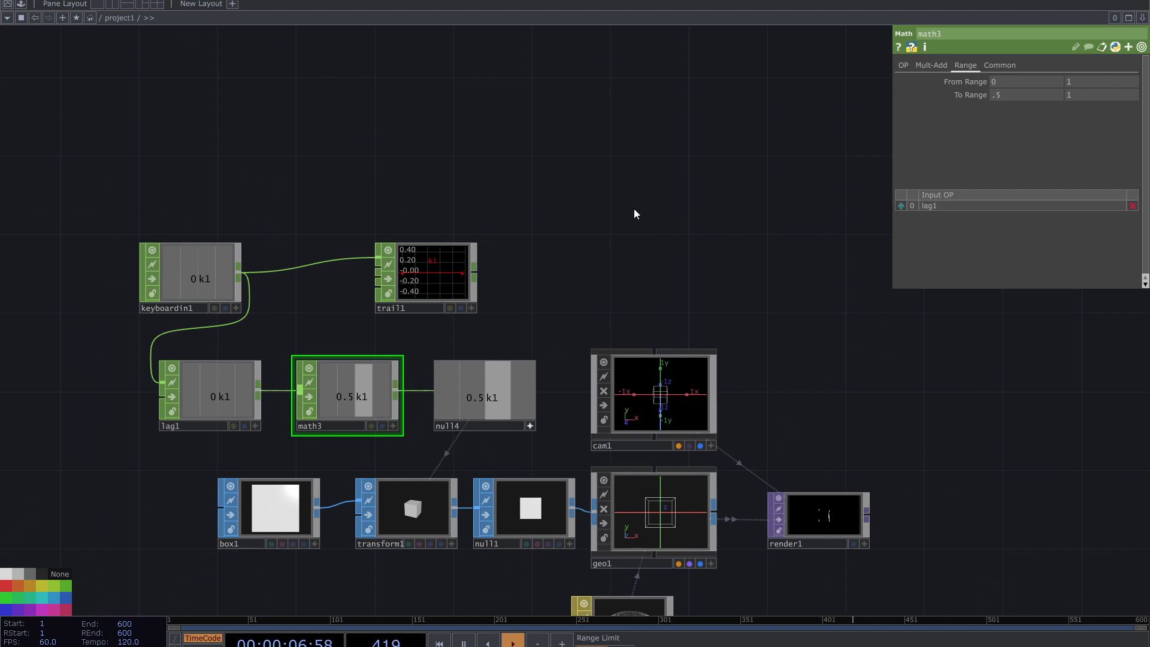
- Add a Mouse In CHOP in the empty area above keyboardin1 and trail1
drag(634, 214, 600, 337)
key(Tab)
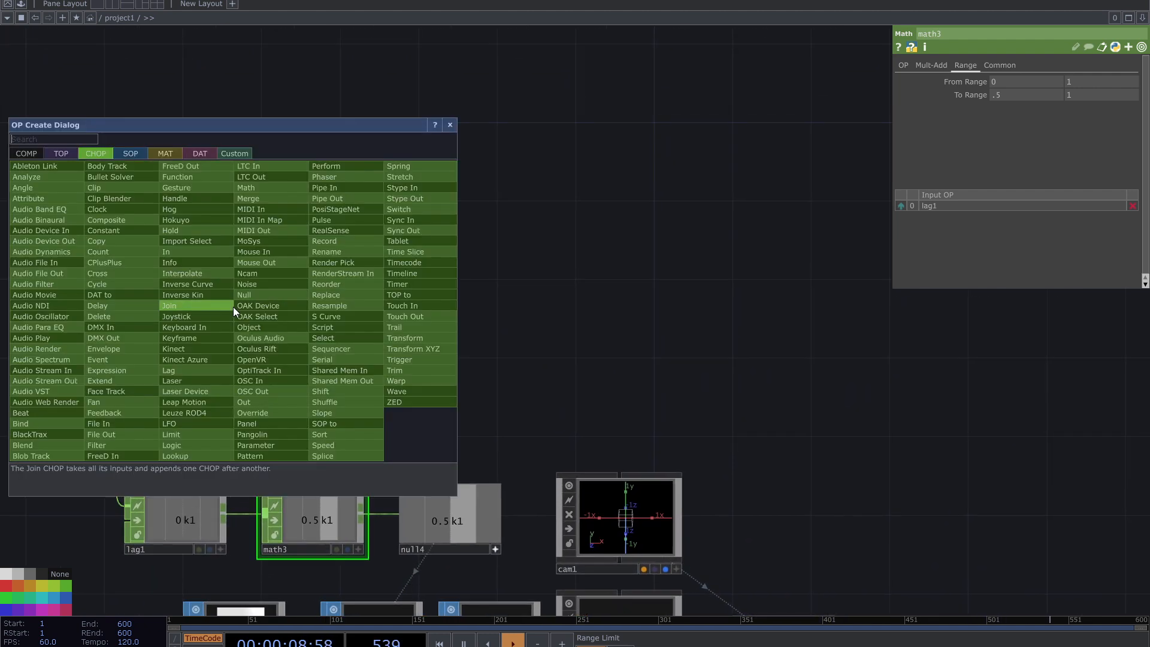
text(mo)
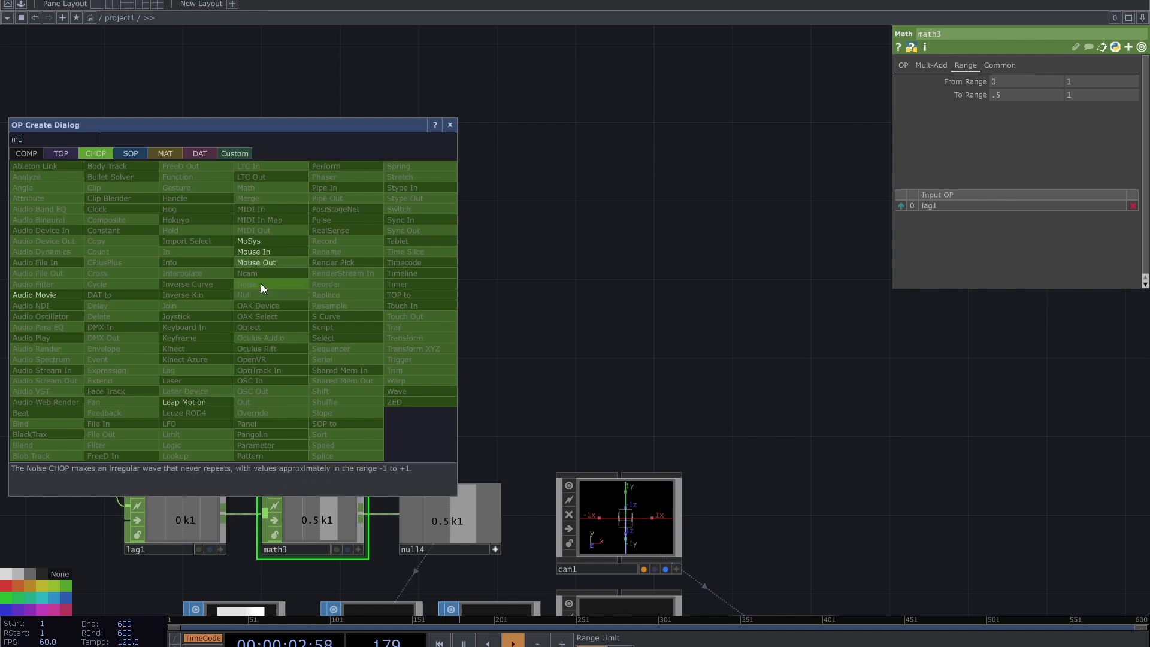
click(275, 253)
click(379, 250)
scroll(382, 249, up, 1)
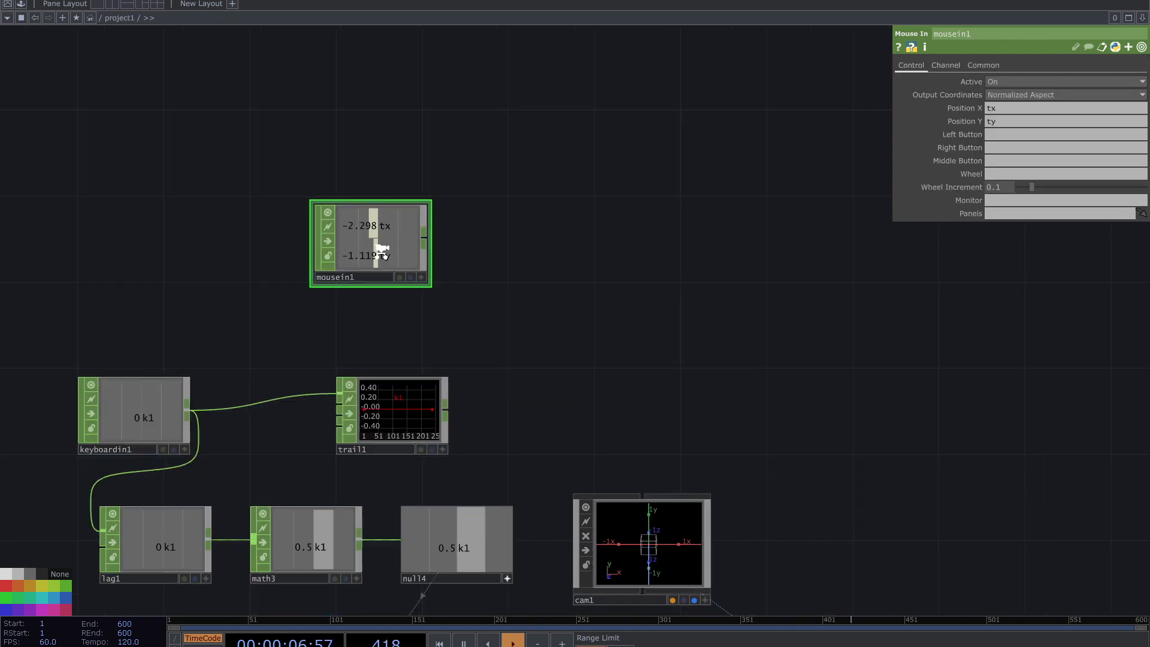
- Examine the Output Coordinates options of mousein1 without changing the selection
scroll(380, 248, up, 2)
drag(537, 290, 608, 352)
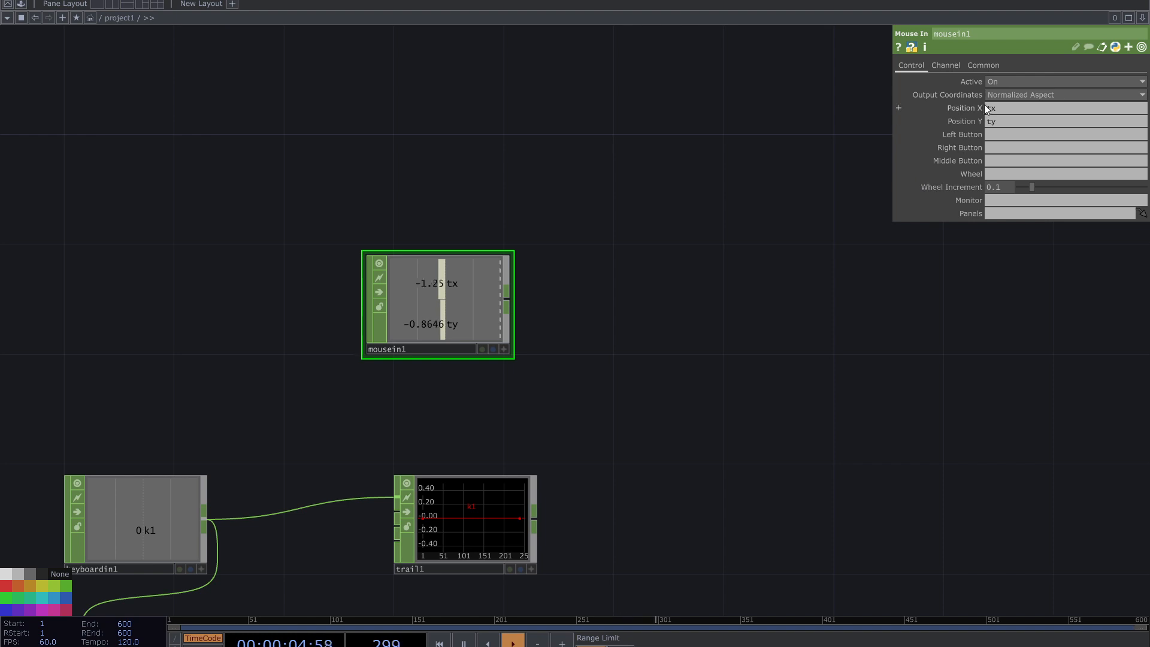
click(1010, 95)
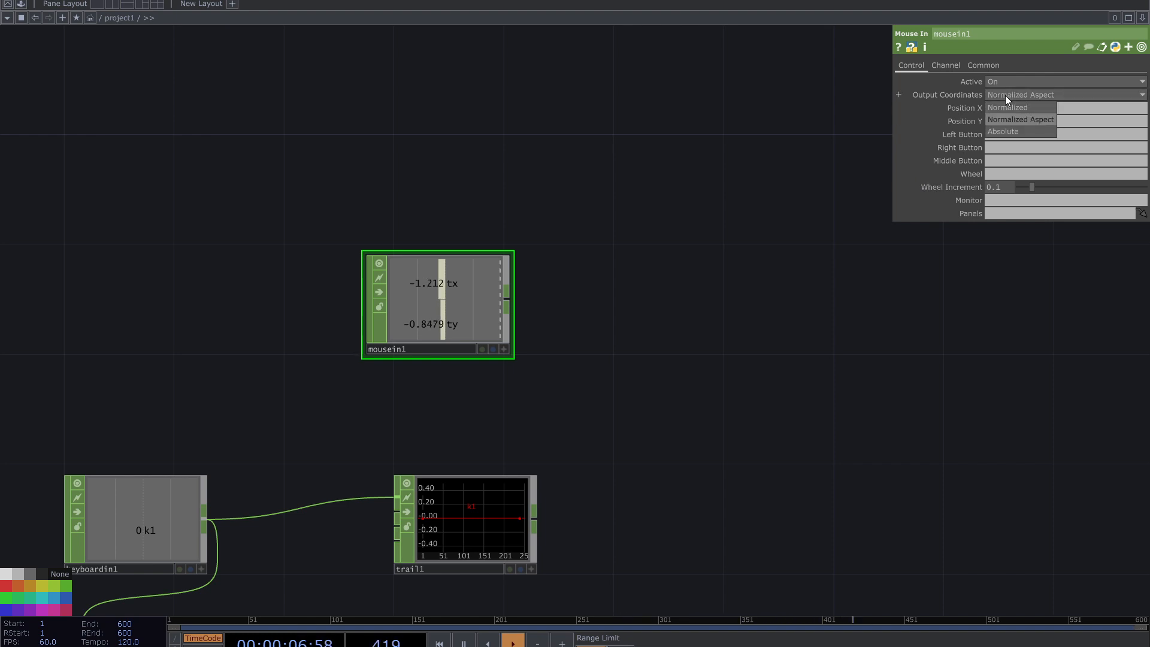
click(1005, 95)
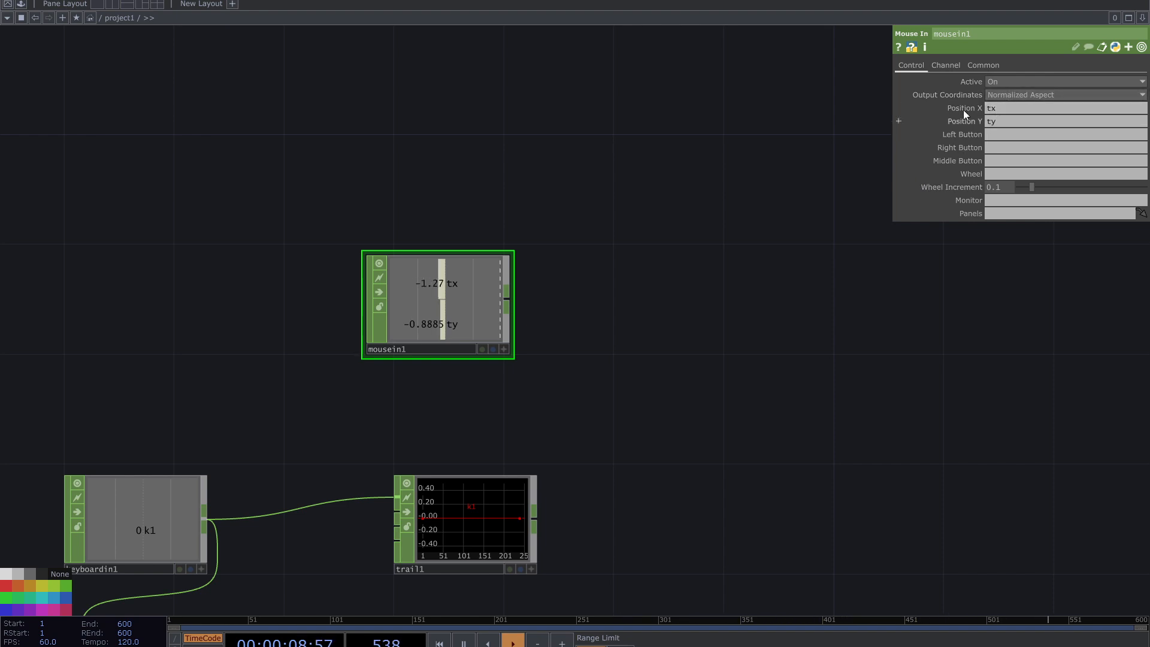
- Examine the Channel and Common parameters of mousein1, and return to its Control parameters
click(942, 70)
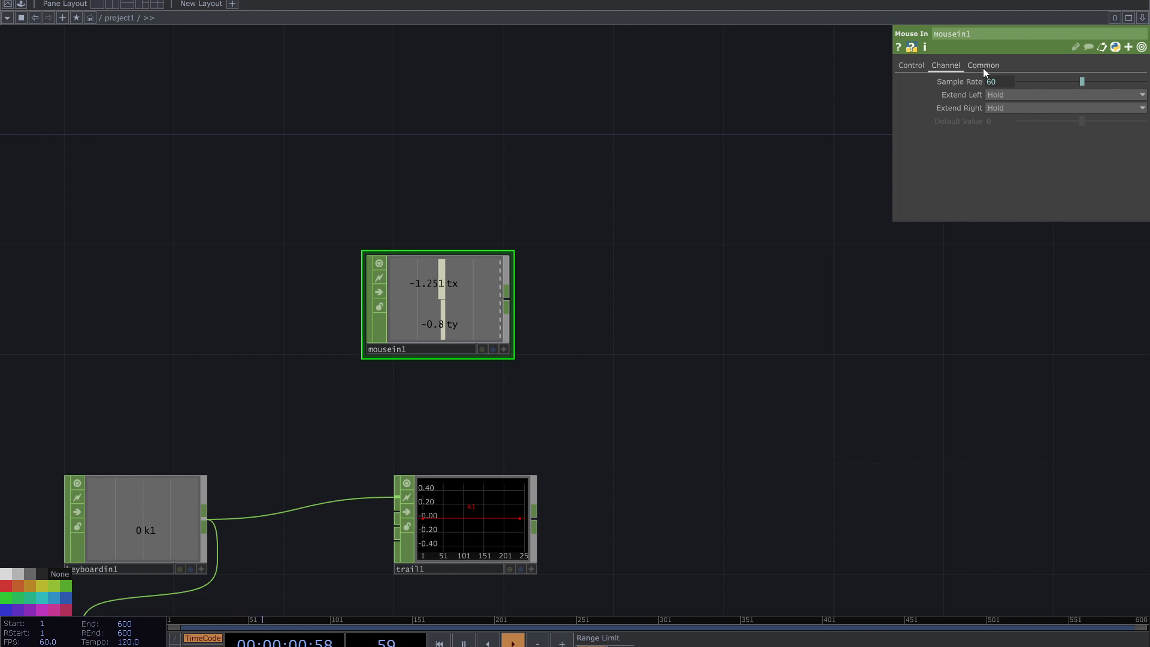
click(983, 67)
click(915, 67)
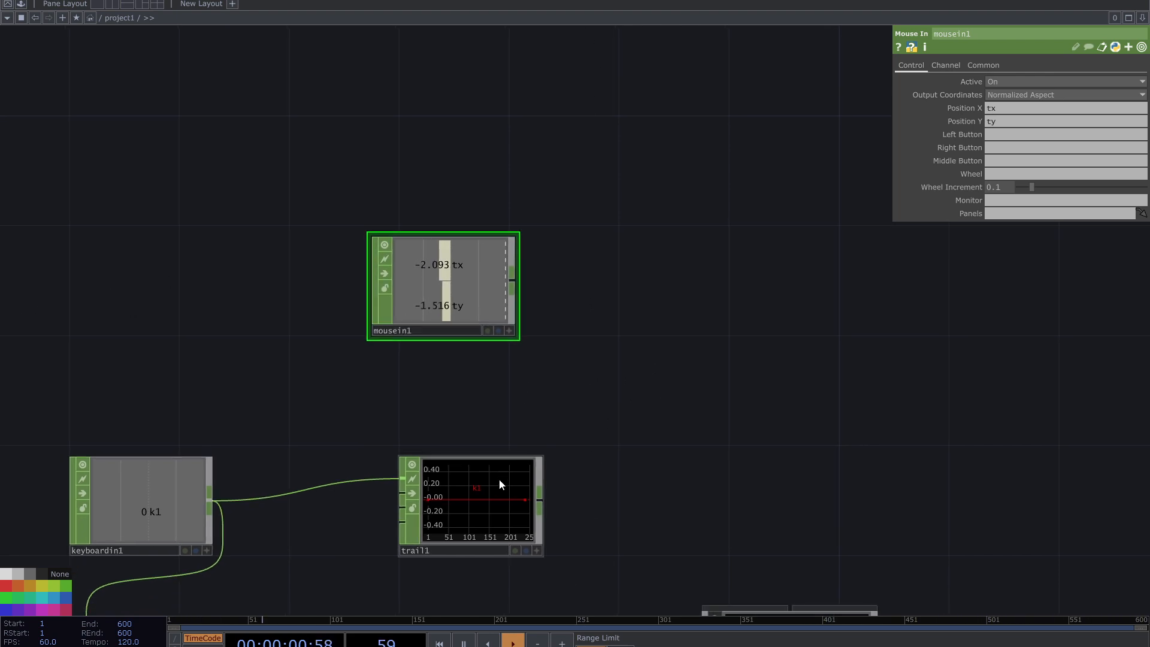
- Move trail1 slightly up and closer to keyboardin1
drag(498, 479, 381, 441)
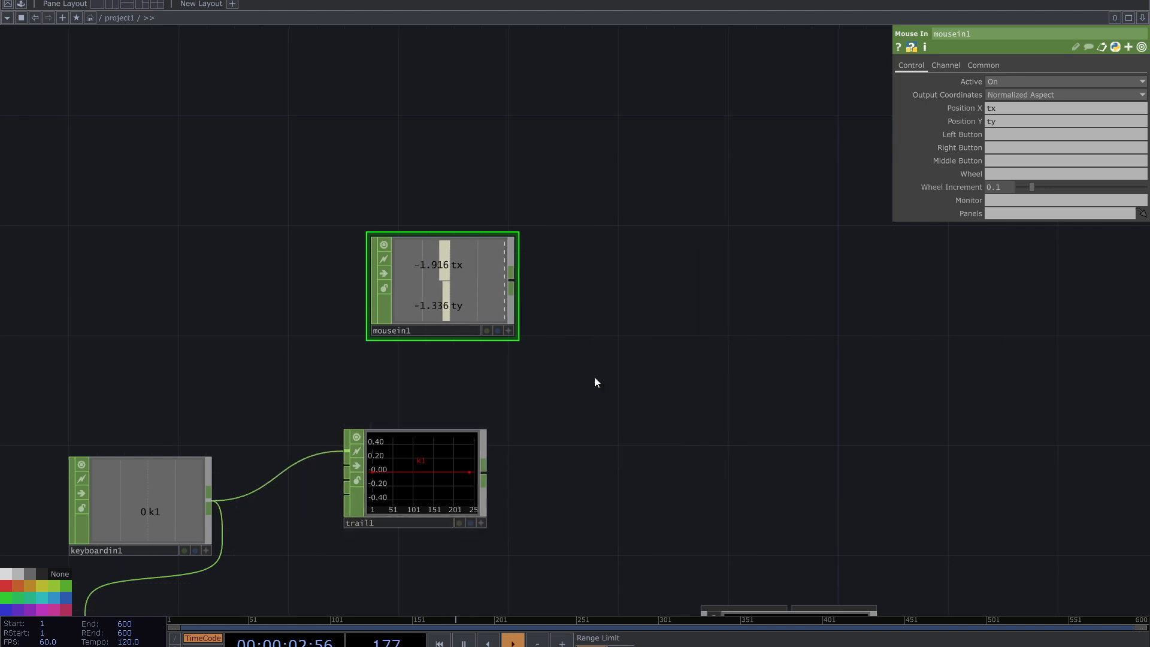
drag(566, 316, 513, 394)
middle_drag(544, 406, 557, 332)
drag(557, 332, 575, 229)
- Add a Select CHOP to mousein1's output, above and beside it, and set its Channel Names to tx
click(497, 270)
click(587, 224)
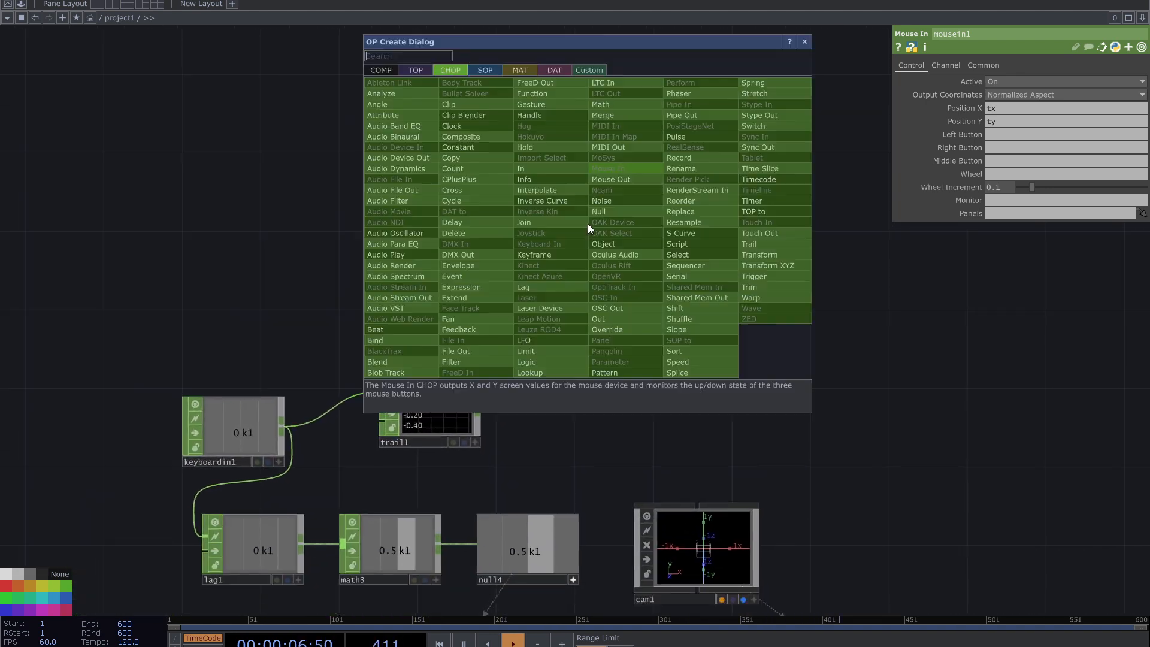
text(se)
click(676, 255)
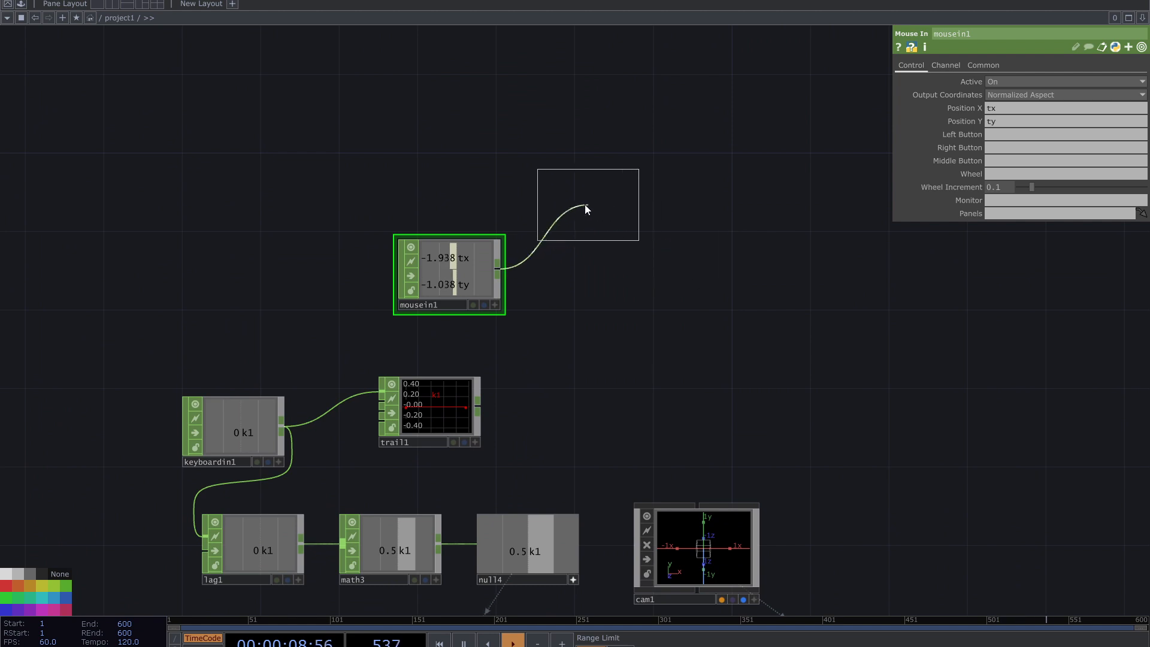
click(585, 203)
scroll(599, 198, up, 4)
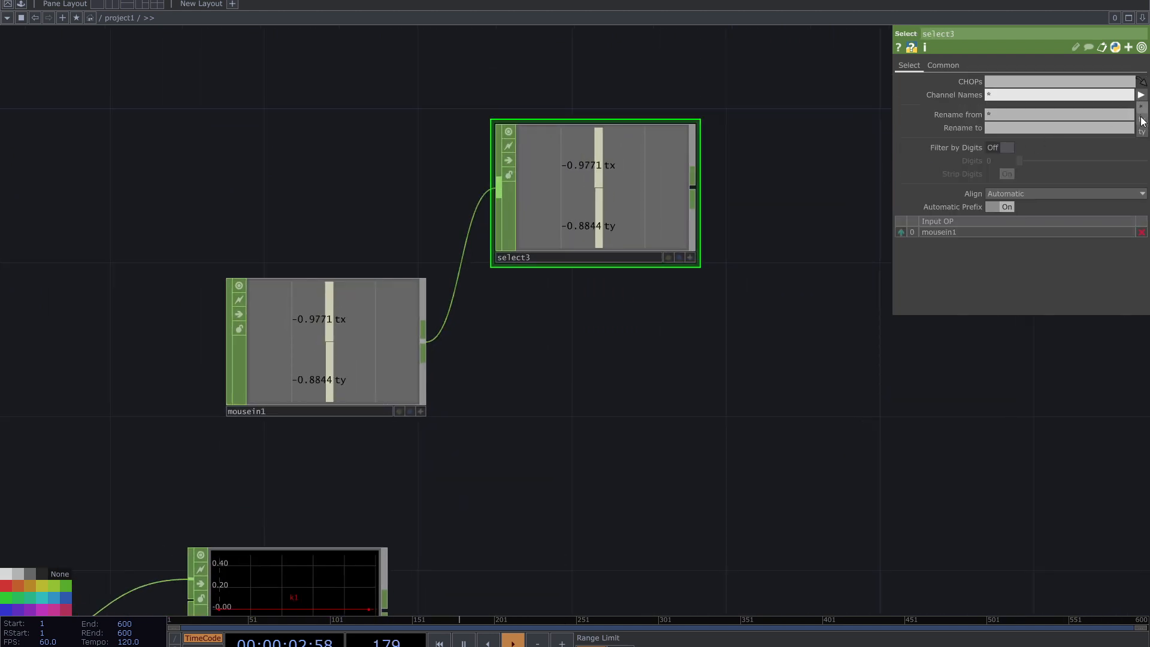
click(1142, 120)
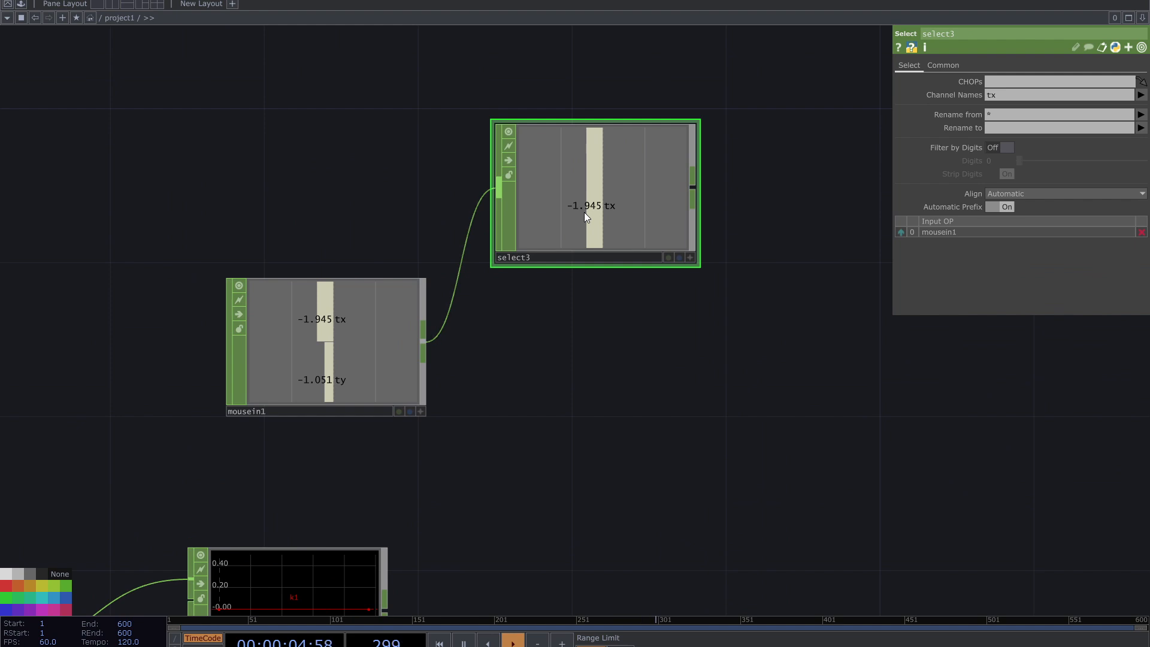
- Duplicate select3 below itself, fed by mousein1, and set the copy's Channel Names to ty
key(ctrl+c)
key(ctrl+v)
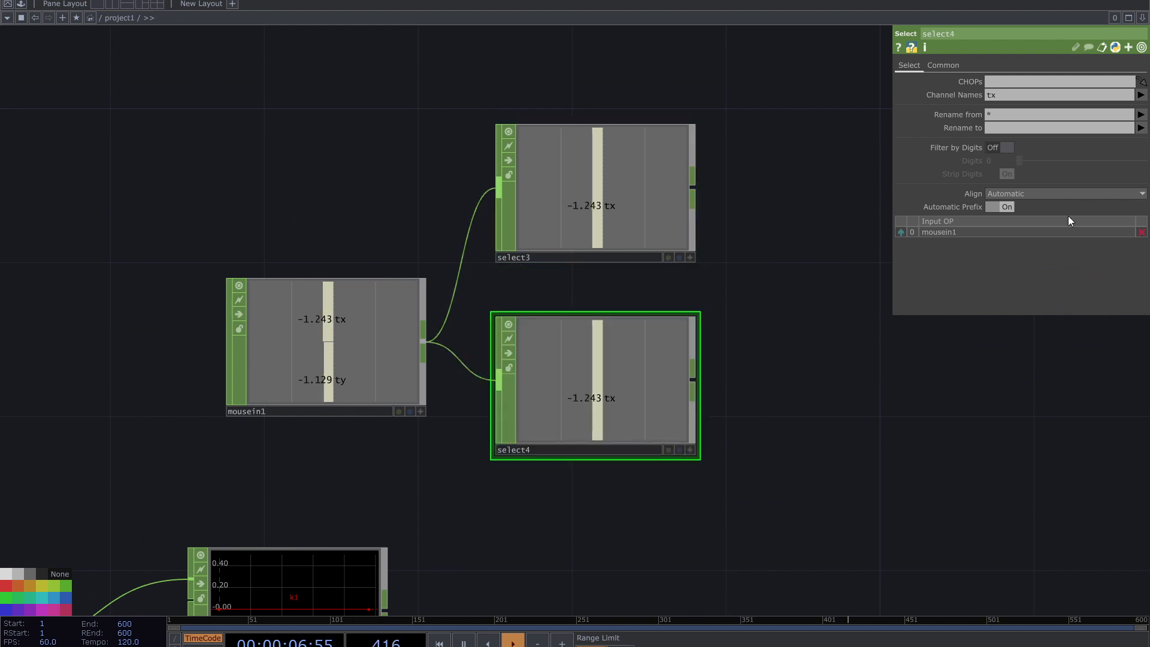
click(1142, 133)
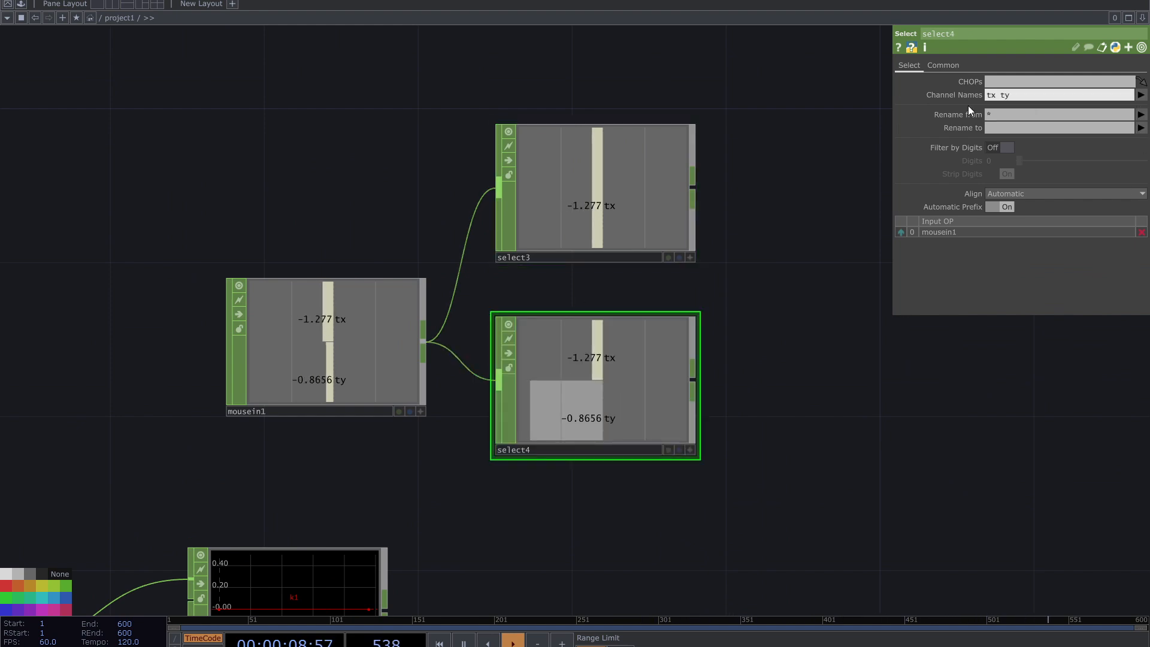
drag(1004, 94, 983, 96)
key(BackSpace)
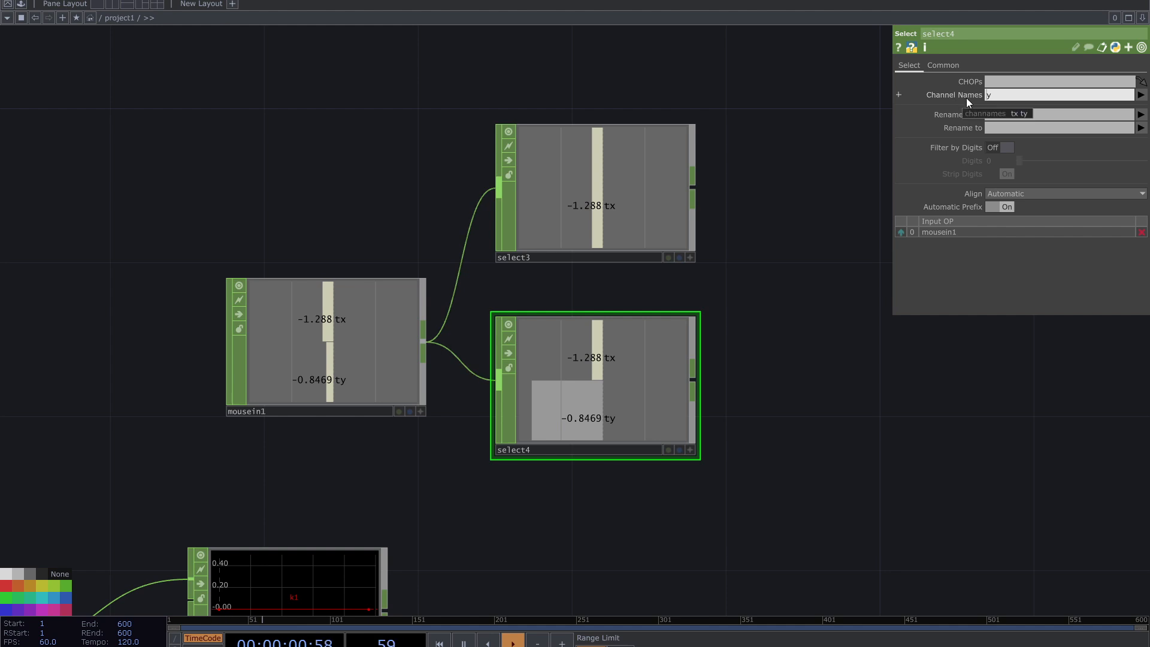
text(t)
key(Return)
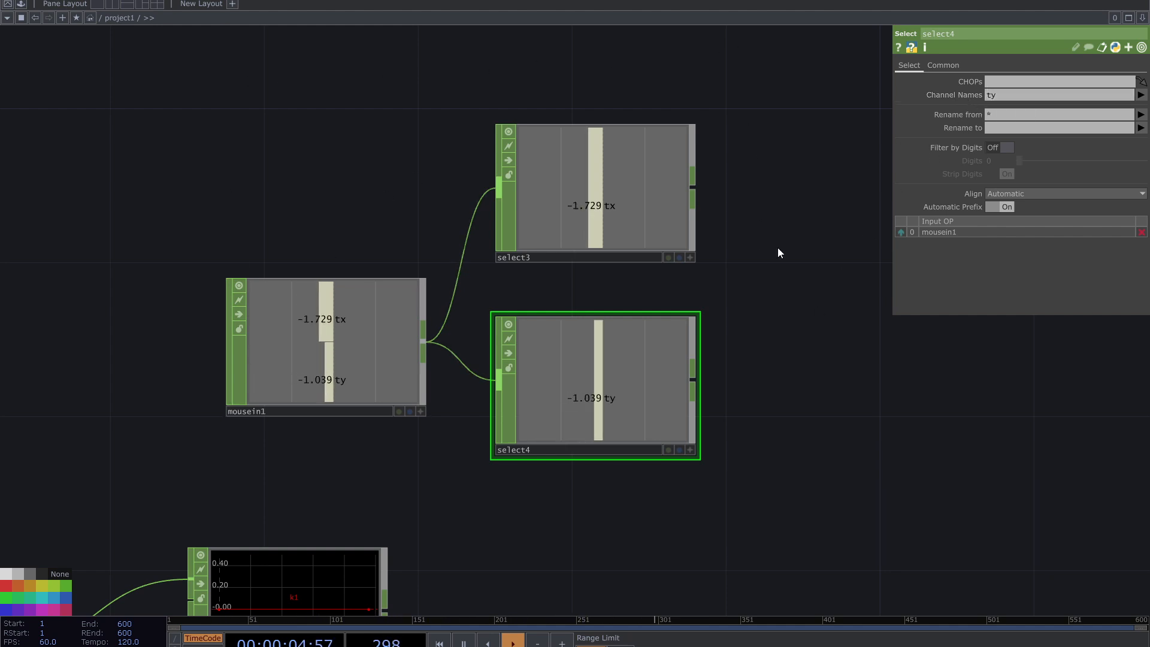
- Add a Math CHOP to the output of select3
scroll(791, 349, down, 5)
scroll(603, 351, up, 3)
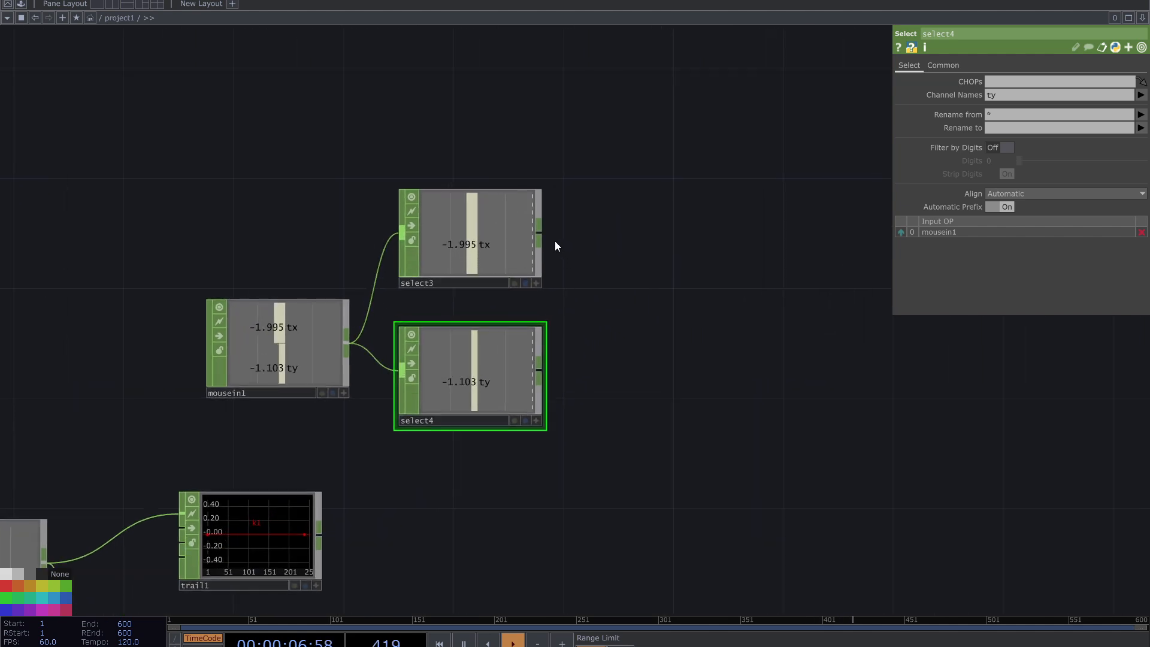
right_click(541, 232)
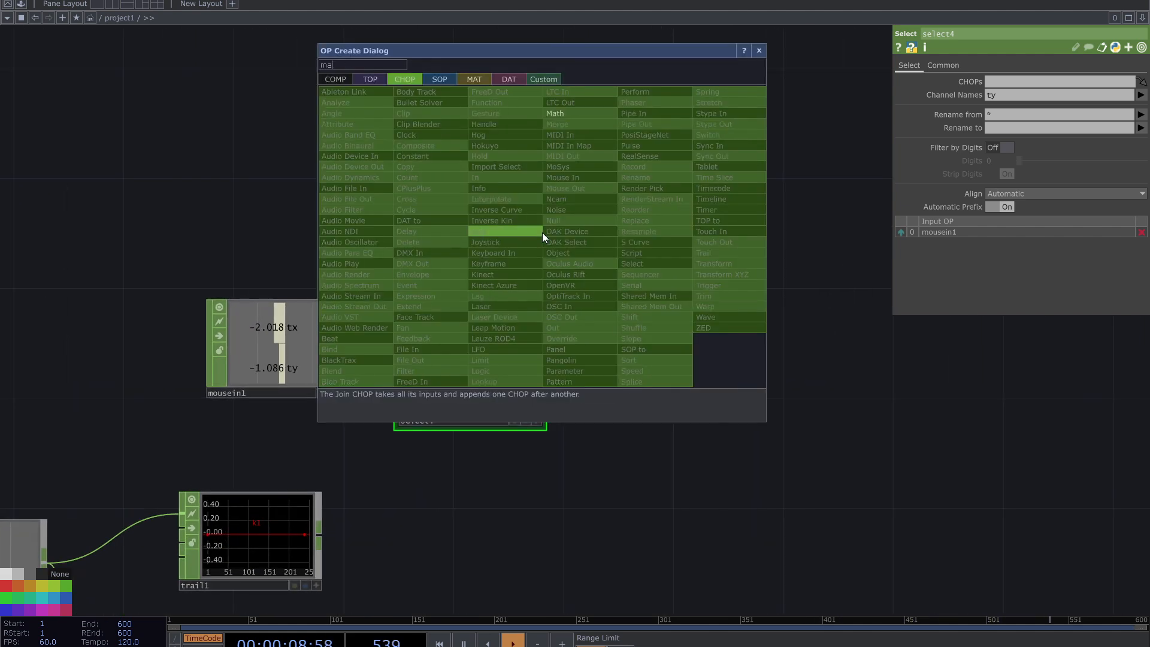
click(565, 117)
click(665, 239)
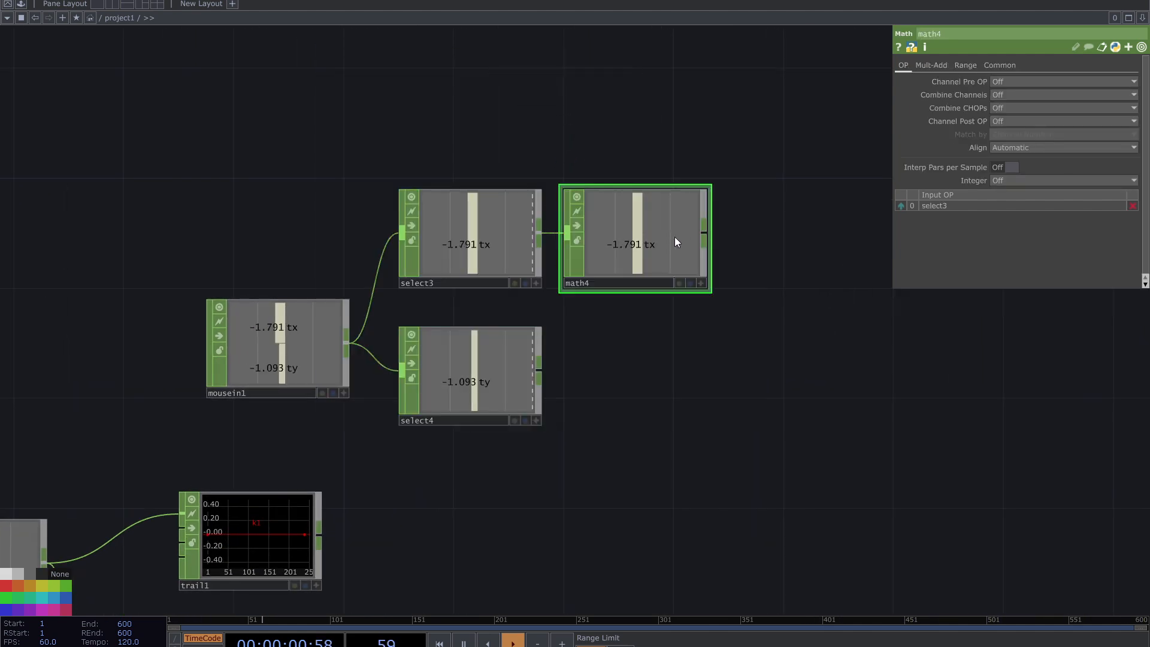
- Add a Null CHOP to the output of math4
right_click(706, 236)
text(nul)
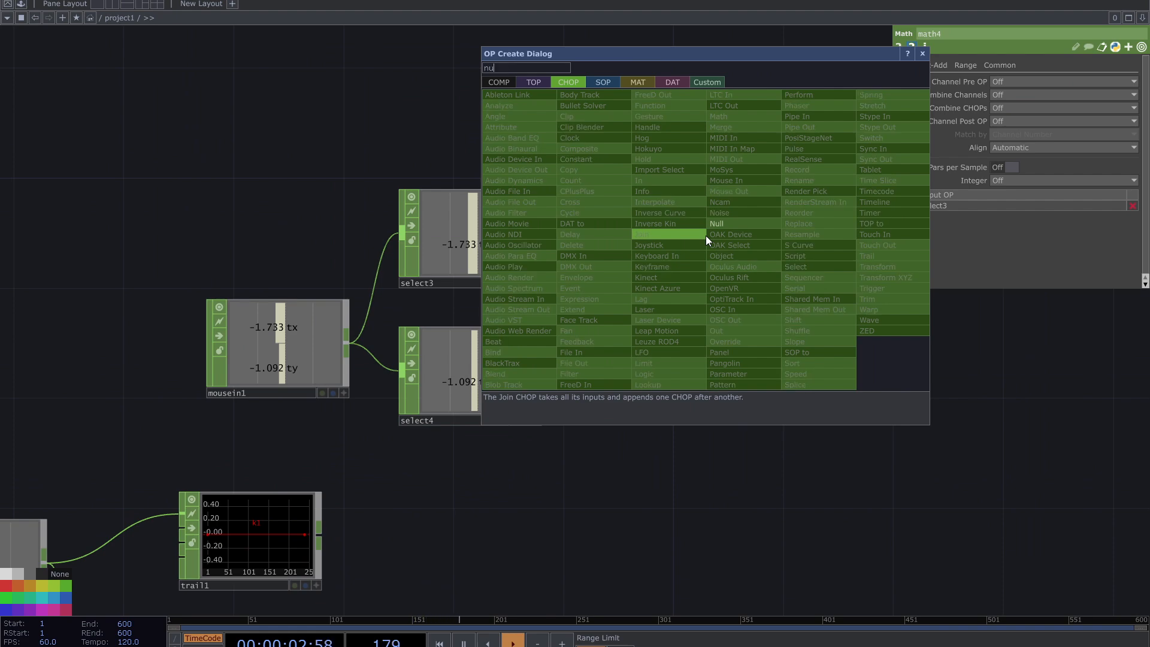
click(726, 227)
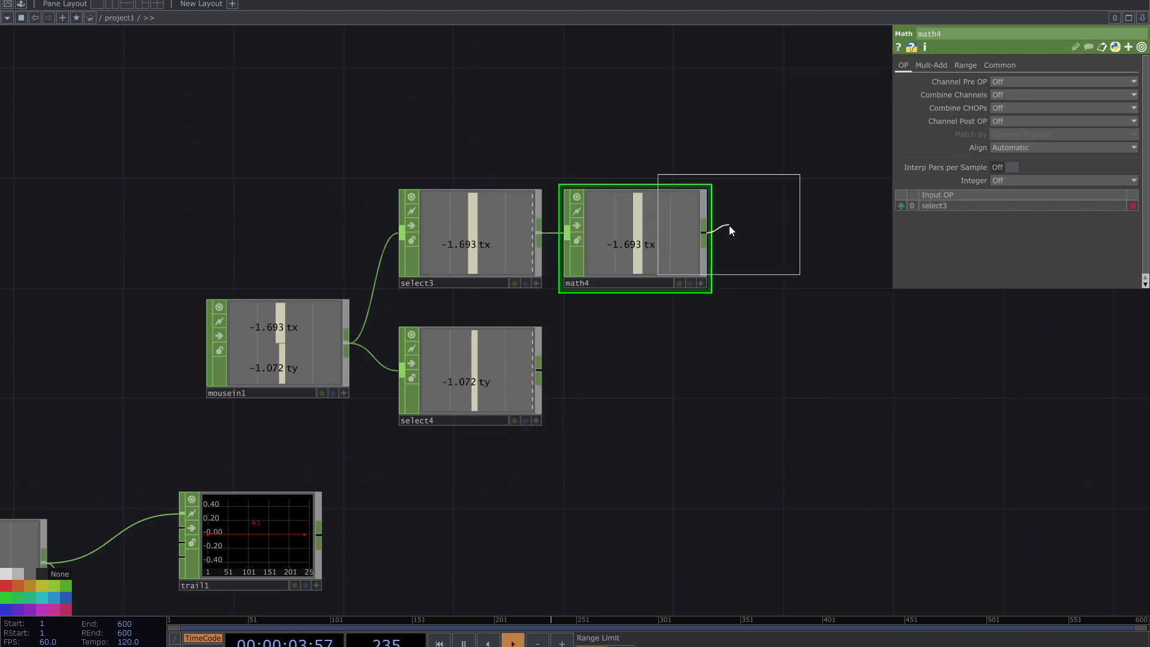
click(800, 237)
- Move null5 below select4 and drive transform1's Y rotation with null5's tx channel
scroll(664, 358, down, 3)
drag(629, 367, 611, 254)
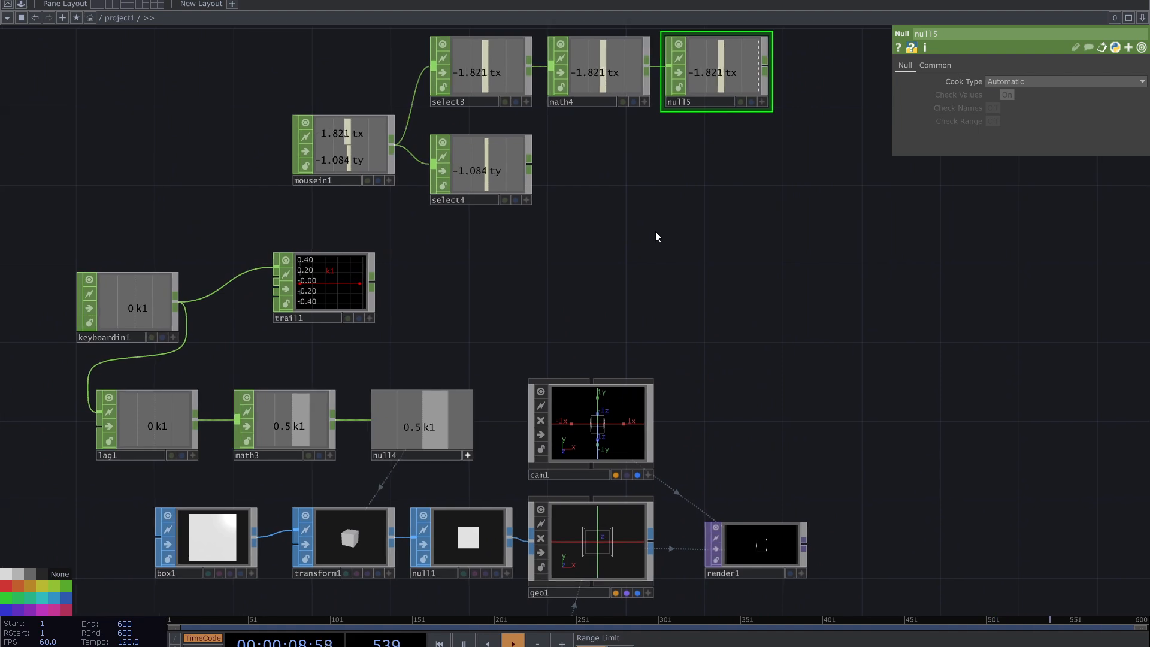
scroll(674, 203, down, 3)
drag(670, 183, 601, 248)
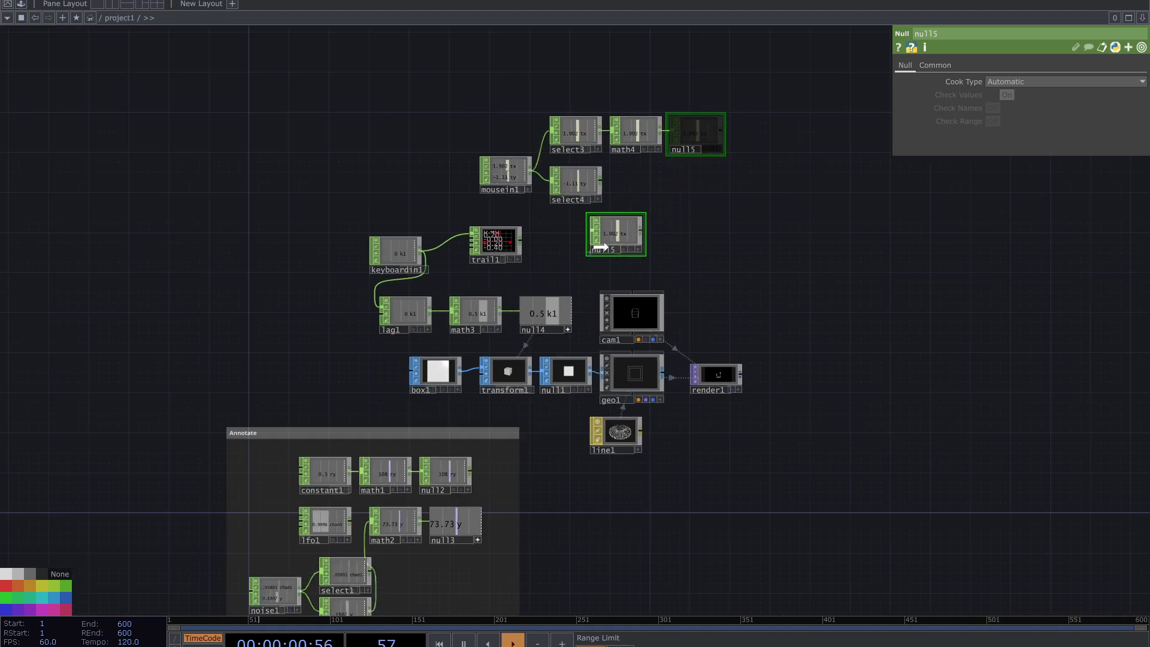
scroll(578, 270, up, 5)
click(429, 458)
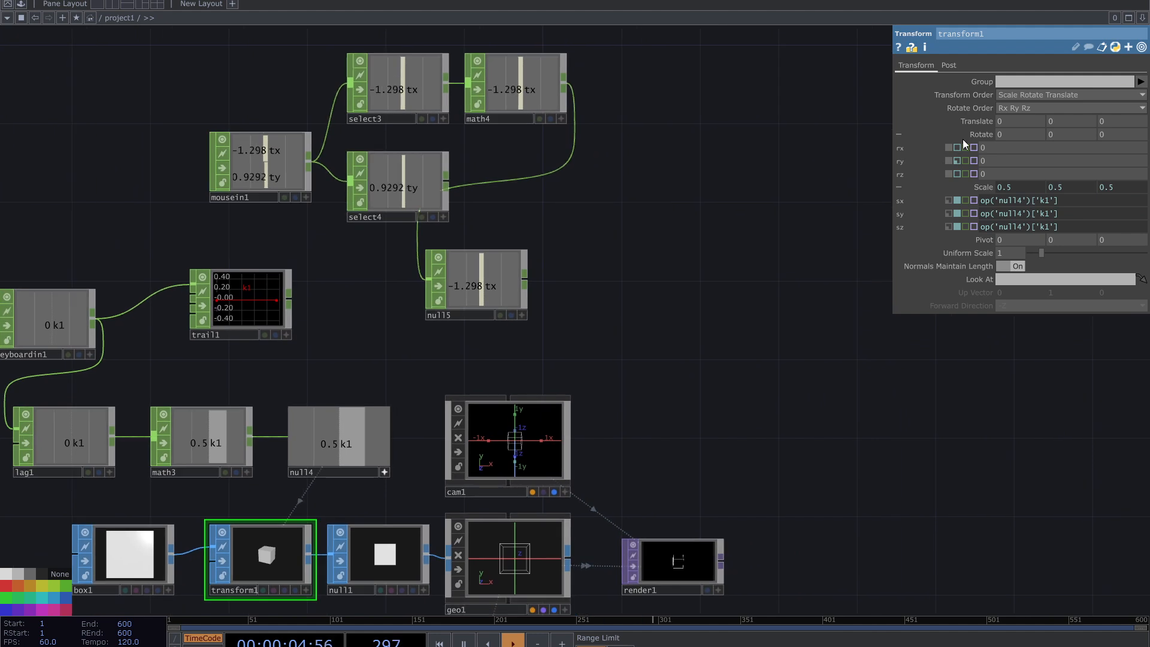
click(524, 317)
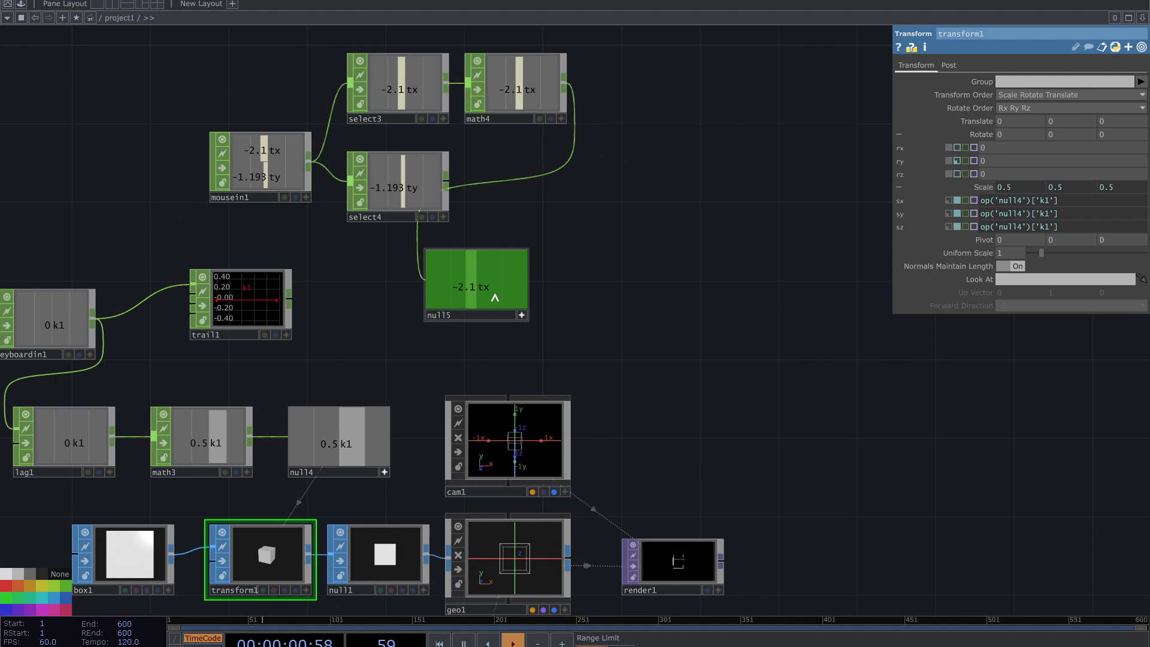
click(1072, 131)
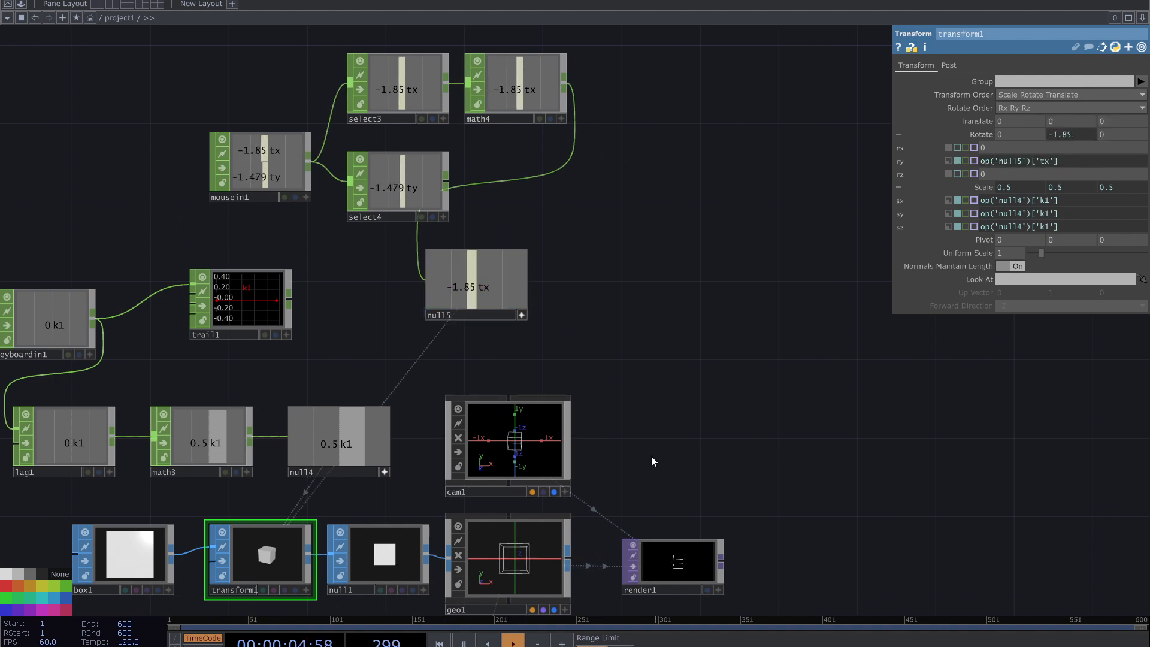
- Check math4's range settings and set its Multiply value to 5.12
scroll(611, 335, up, 2)
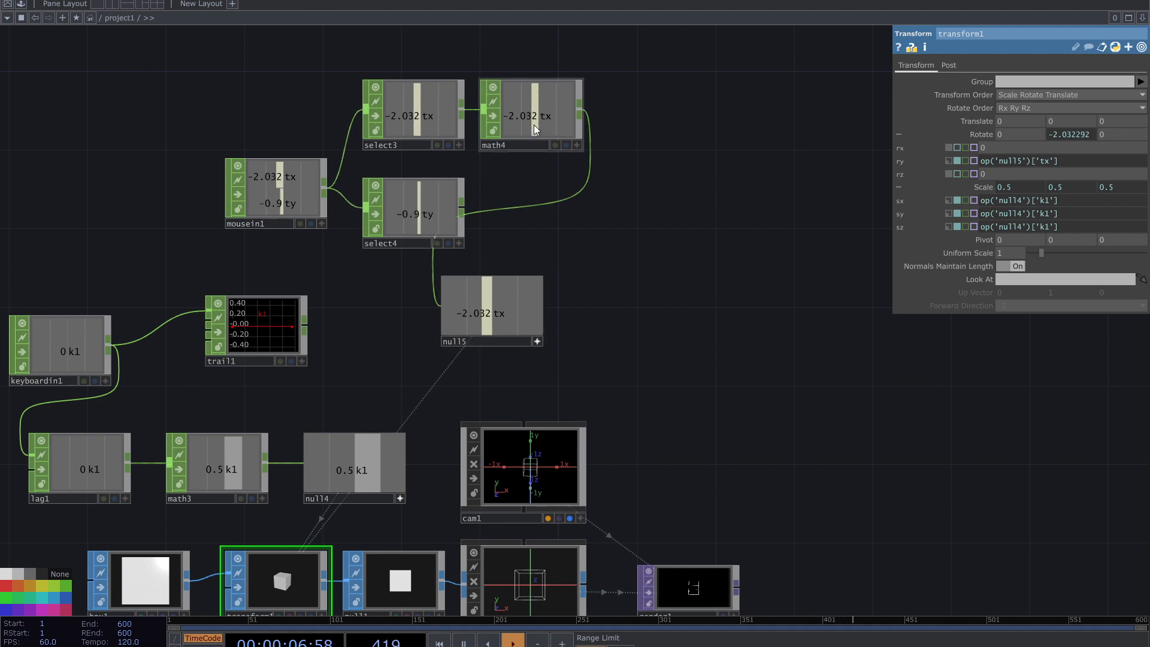
click(534, 125)
click(973, 67)
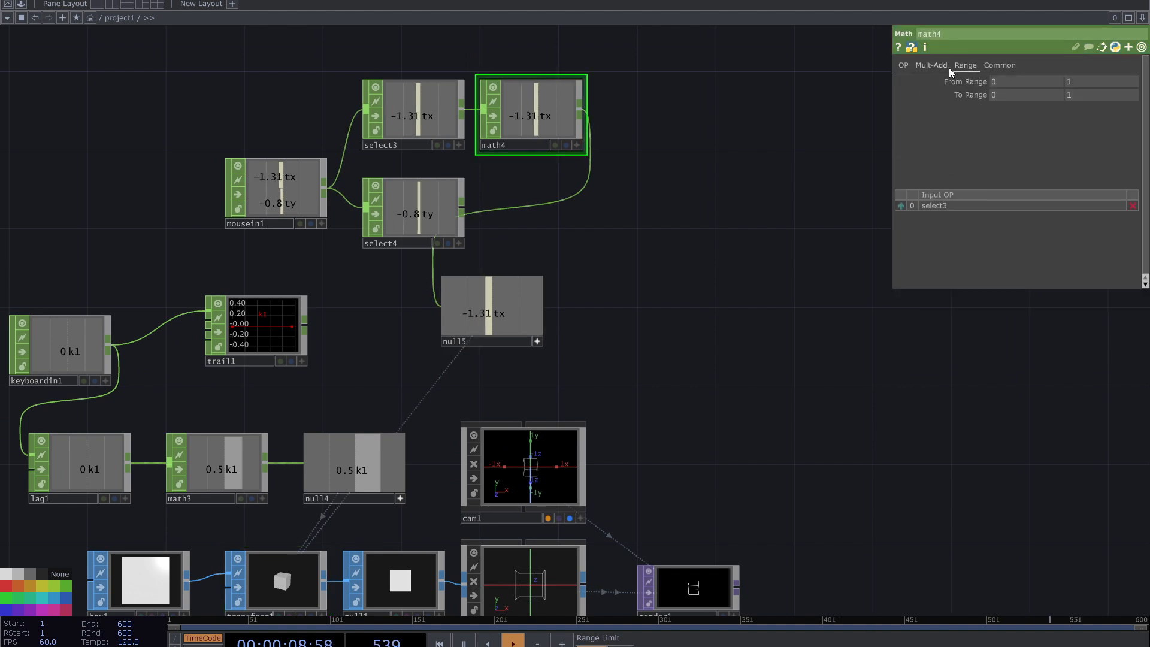
click(947, 67)
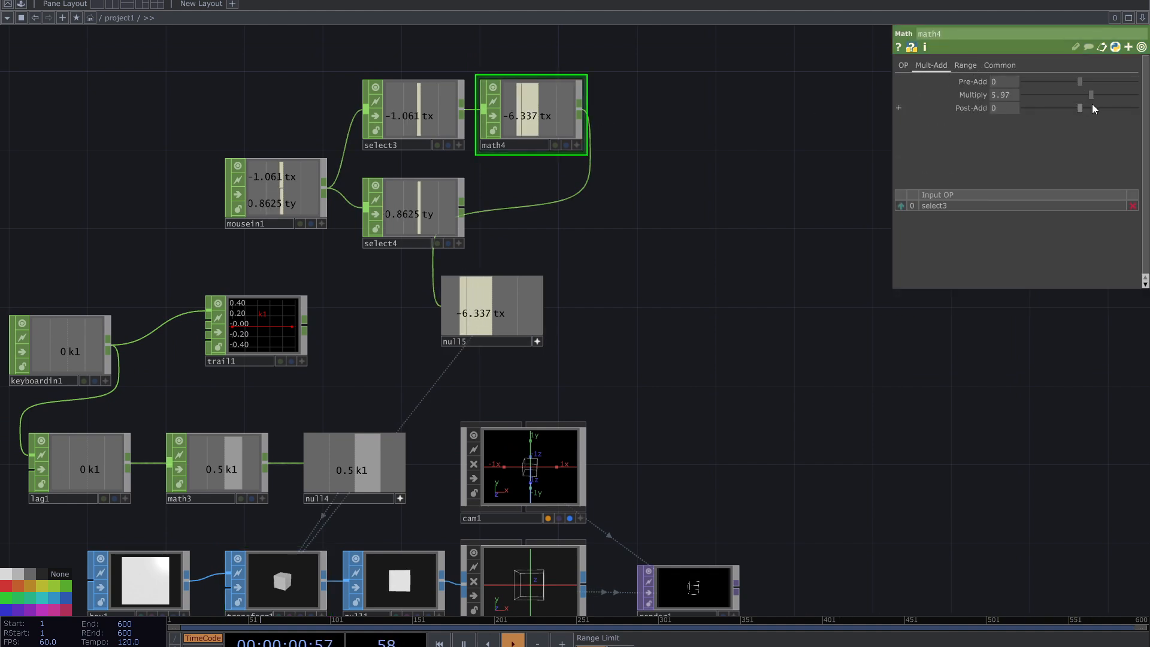
drag(1092, 105, 1082, 109)
- Display render1 in the network background and set math4's Multiply value to 10
drag(685, 437, 734, 242)
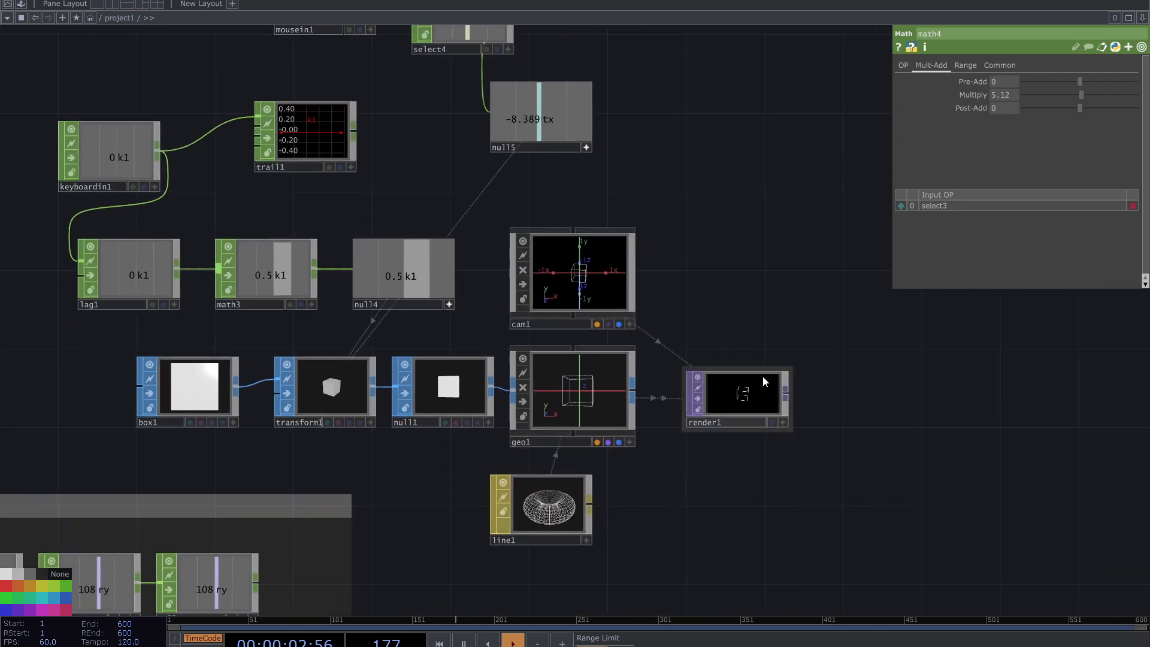
click(771, 423)
drag(803, 220, 593, 314)
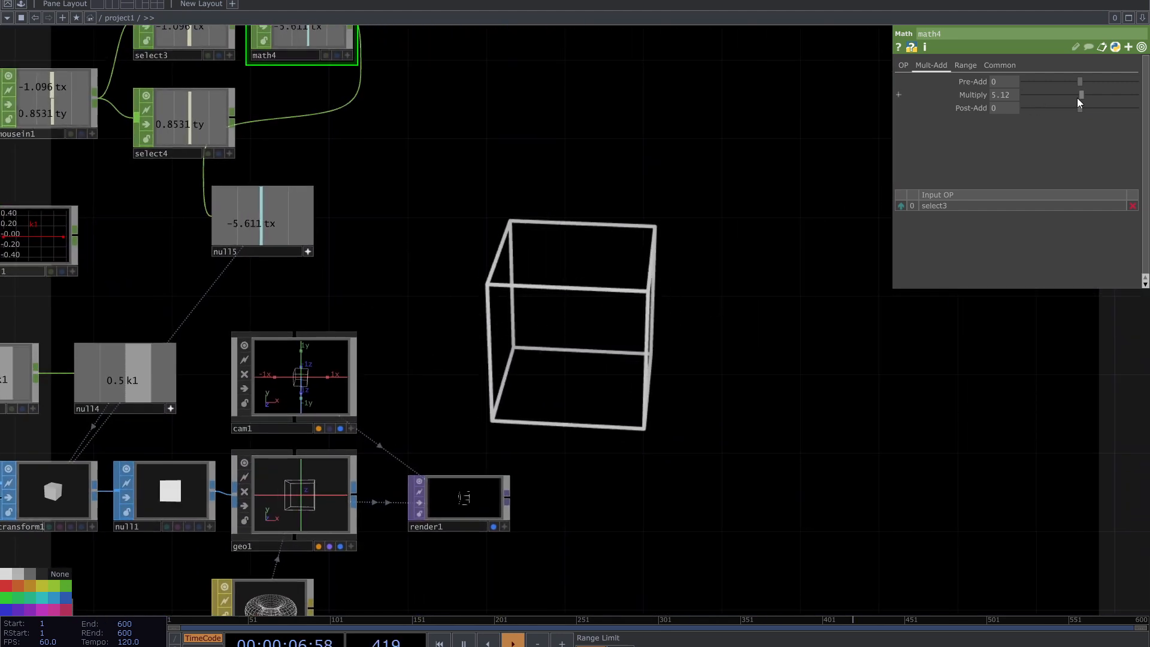
drag(1094, 95, 1138, 94)
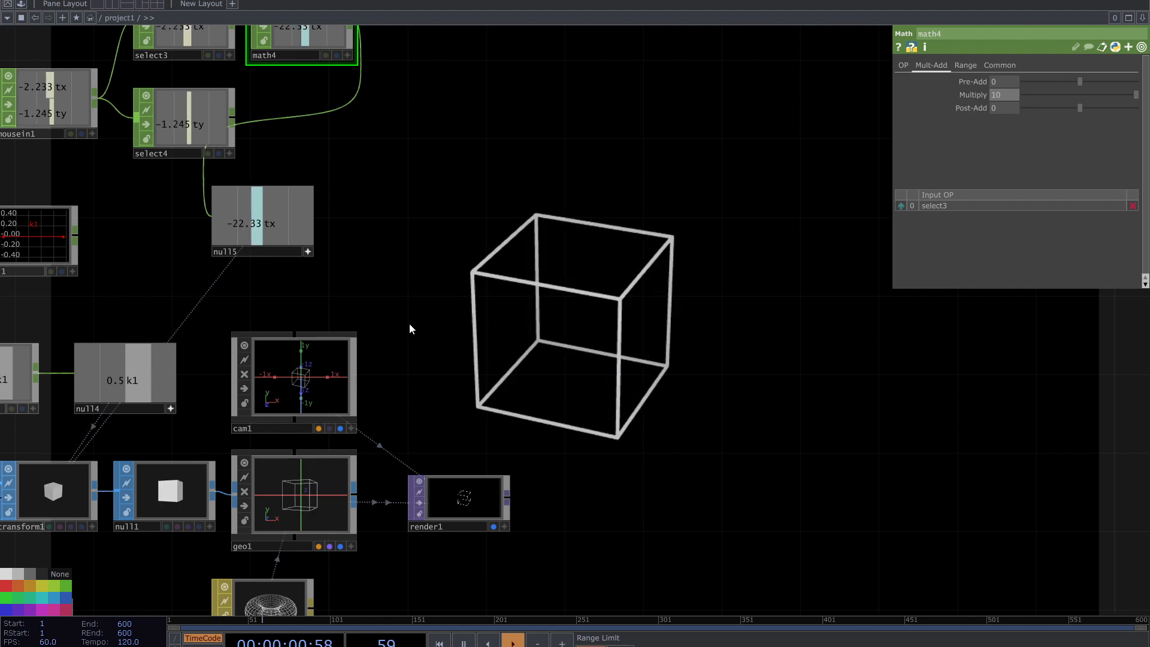
- Move null5 into line after math4 and duplicate both nodes into the ty branch after select4
drag(460, 245, 590, 302)
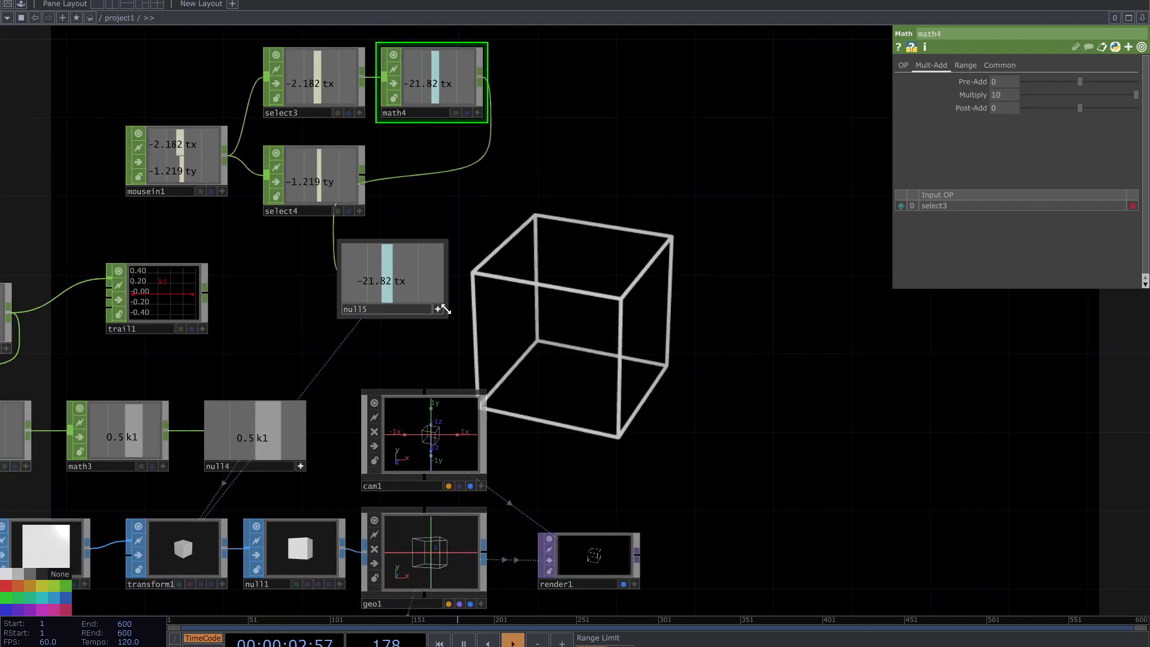
drag(426, 302, 556, 95)
right_drag(627, 42, 404, 175)
key(ctrl+c)
key(ctrl+v)
drag(362, 176, 384, 175)
drag(603, 332, 606, 305)
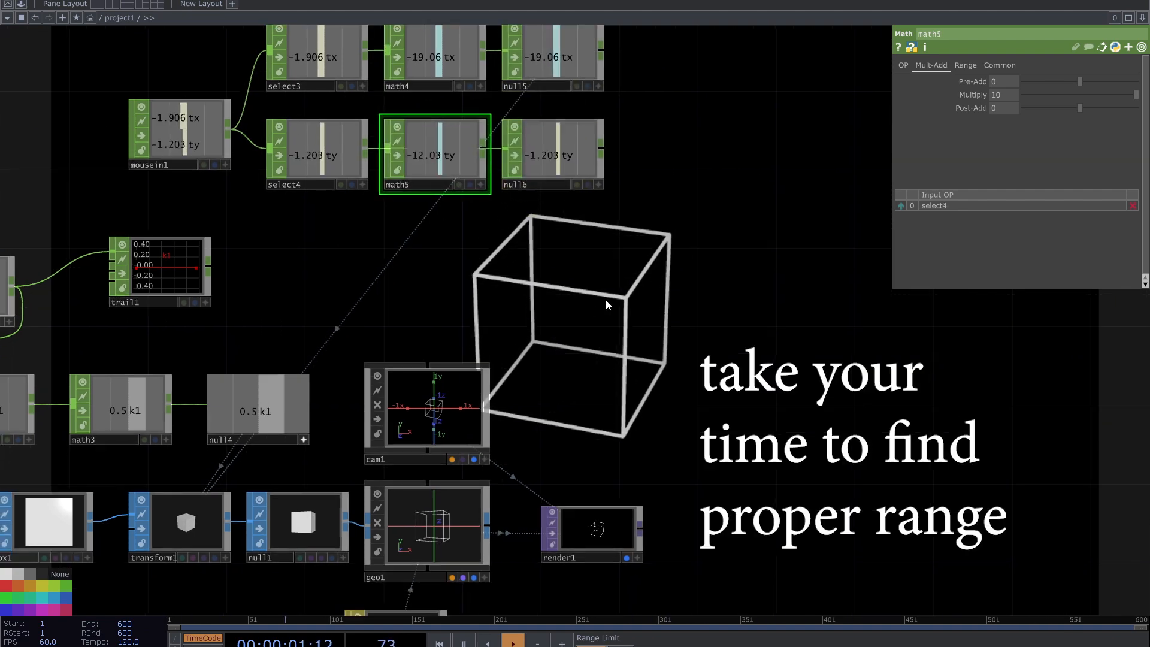
- Set math5's Multiply value to 20 and drive transform1's X rotation, instead of Z, with null6's ty channel
click(179, 524)
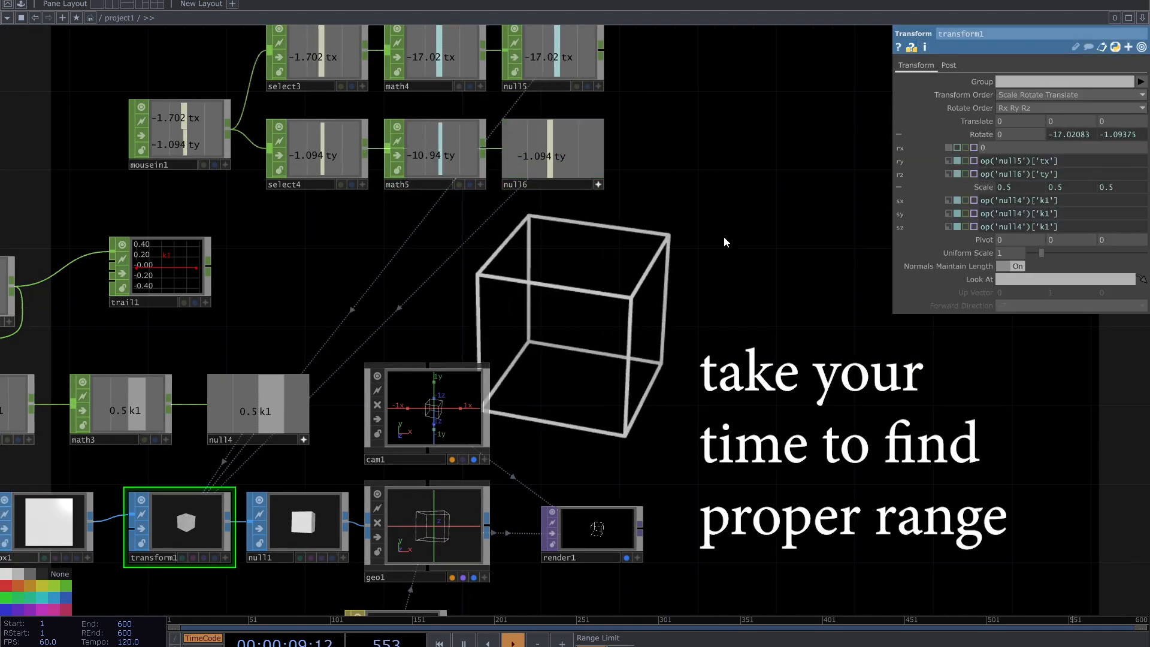
click(434, 153)
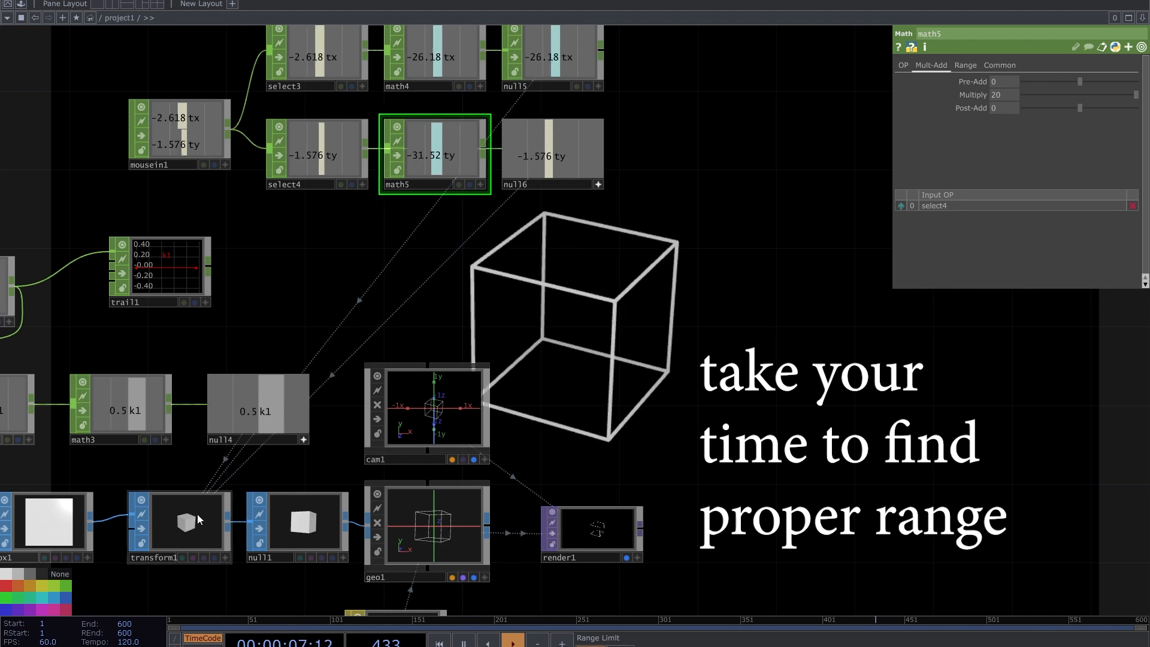
click(196, 514)
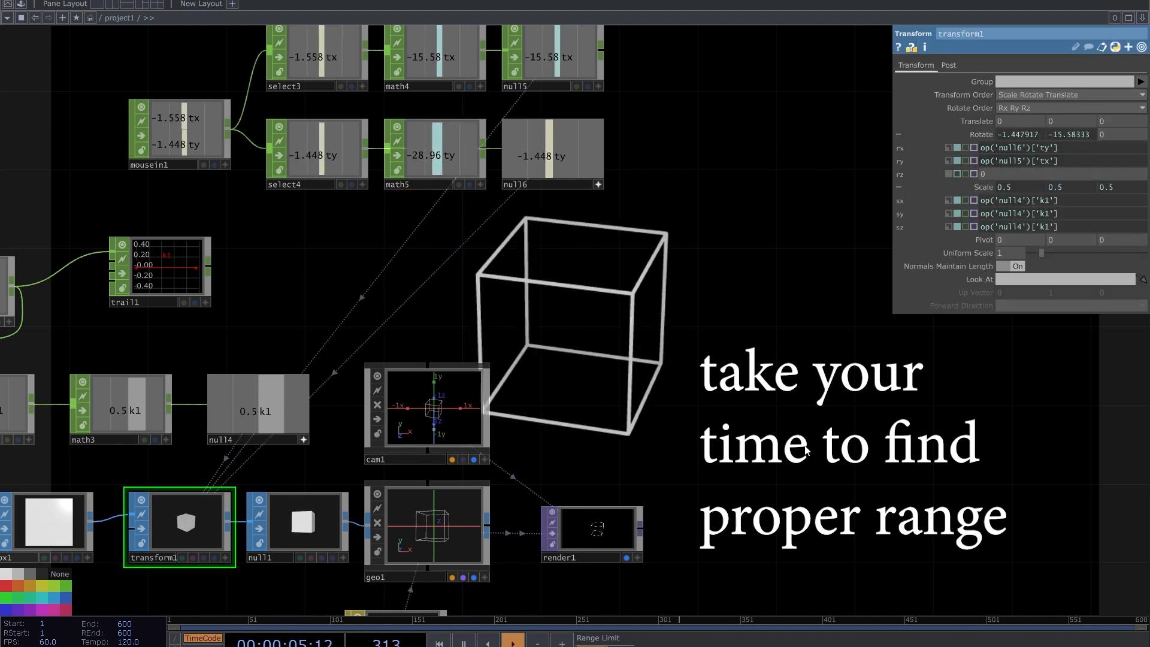
- Rewire null6 so that it takes its input from math5, and place it back in line after math5
drag(617, 201, 623, 250)
click(605, 234)
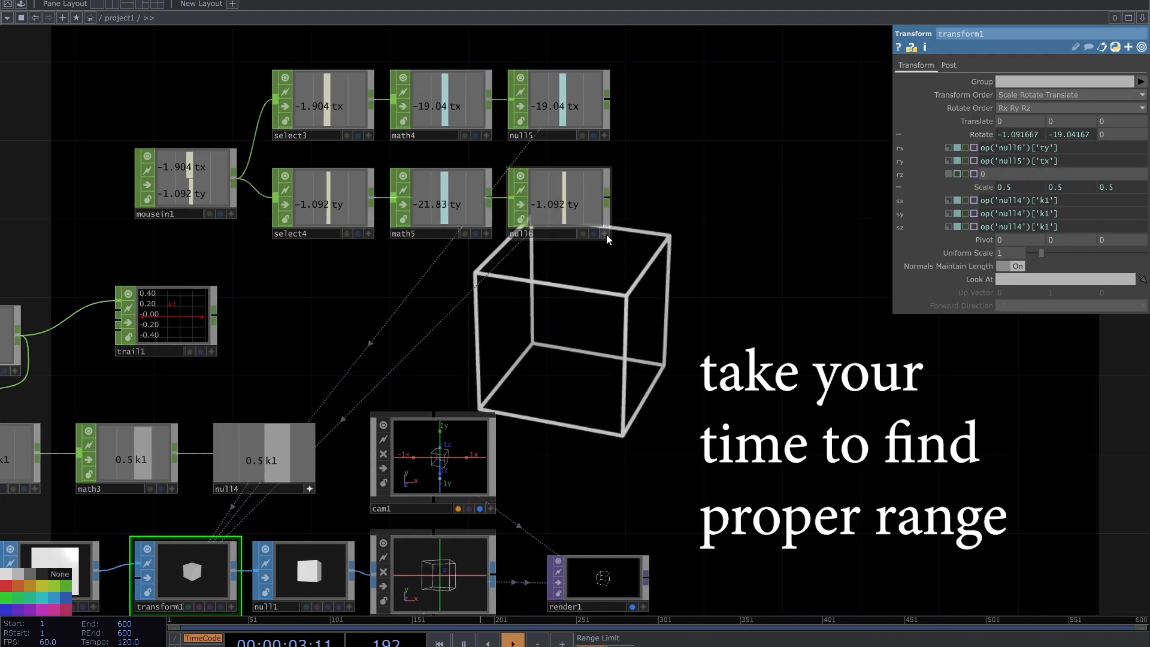
drag(569, 201, 568, 310)
drag(479, 206, 521, 206)
drag(530, 198, 510, 310)
drag(563, 309, 560, 198)
drag(509, 191, 471, 191)
- Test the keyboard-driven scaling of the rendered box together with the mouse-driven rotation
drag(686, 360, 473, 278)
key(1)
key(1)
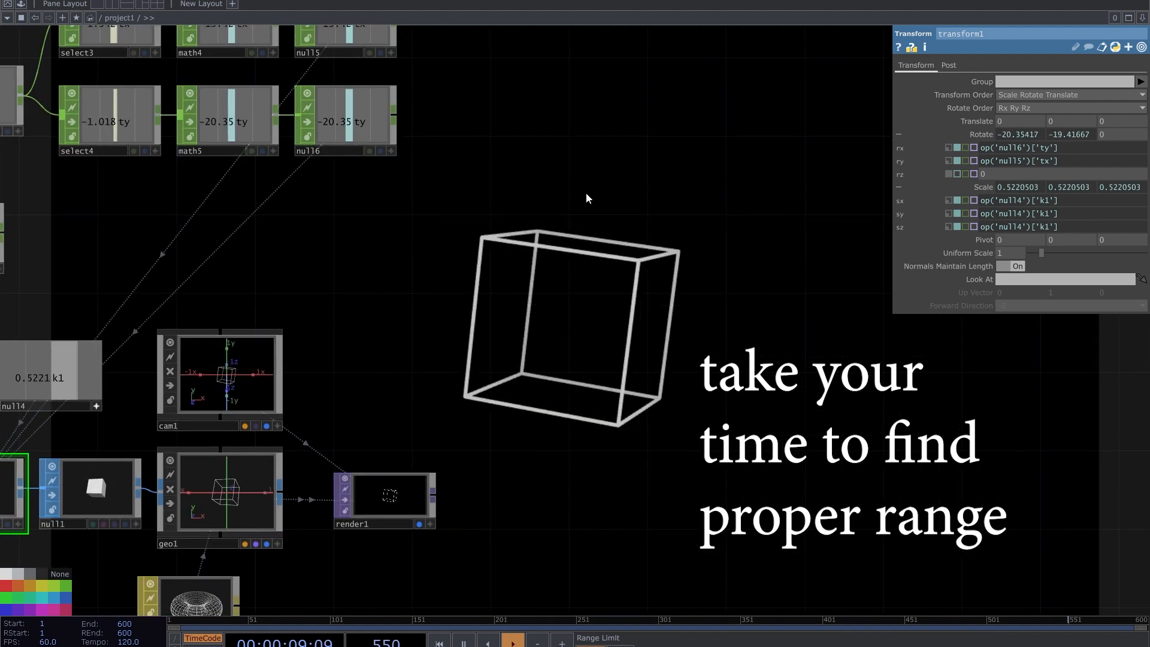
- Set the Multiply value of both math4 and math5 to 100
scroll(675, 336, down, 4)
drag(586, 193, 667, 311)
scroll(667, 311, up, 2)
click(513, 200)
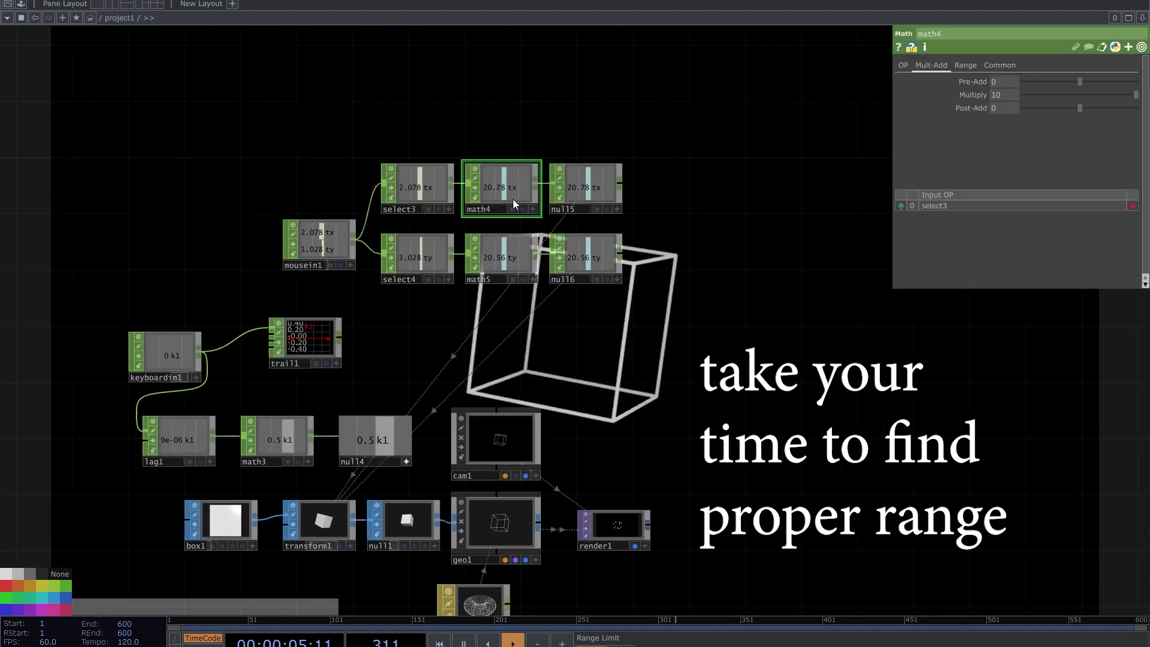
click(1009, 95)
text(100)
key(Return)
click(505, 264)
click(1004, 95)
text(100)
key(Return)
drag(837, 354, 657, 372)
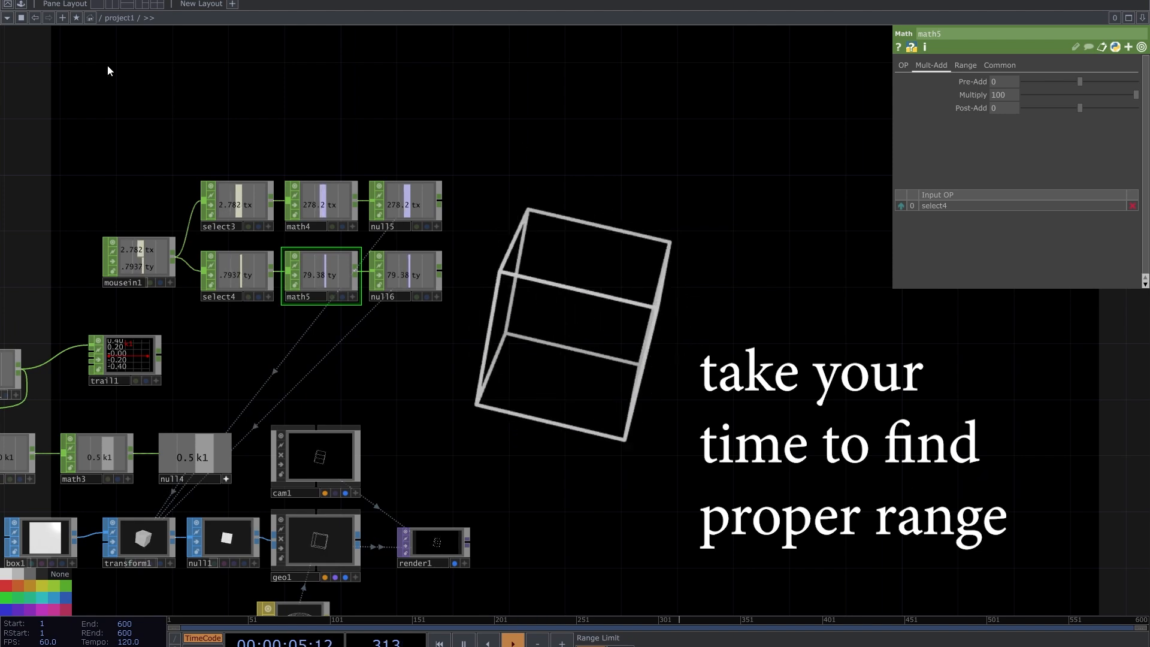
- Test the keyboard-driven scaling on the rendered box and turn off render1's background display
key(1)
scroll(651, 328, down, 2)
drag(650, 329, 786, 230)
scroll(786, 230, up, 2)
click(589, 464)
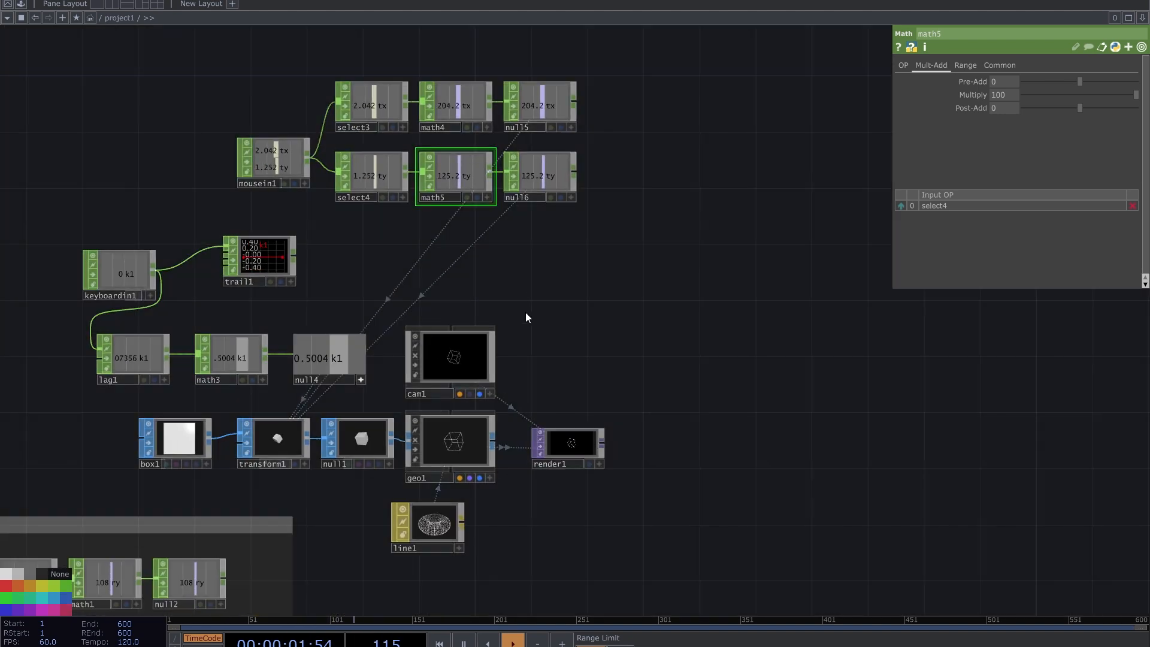
- Line up keyboardin1 and trail1 above the lag1 chain and move the mousein1 node group directly above them
drag(526, 317, 716, 342)
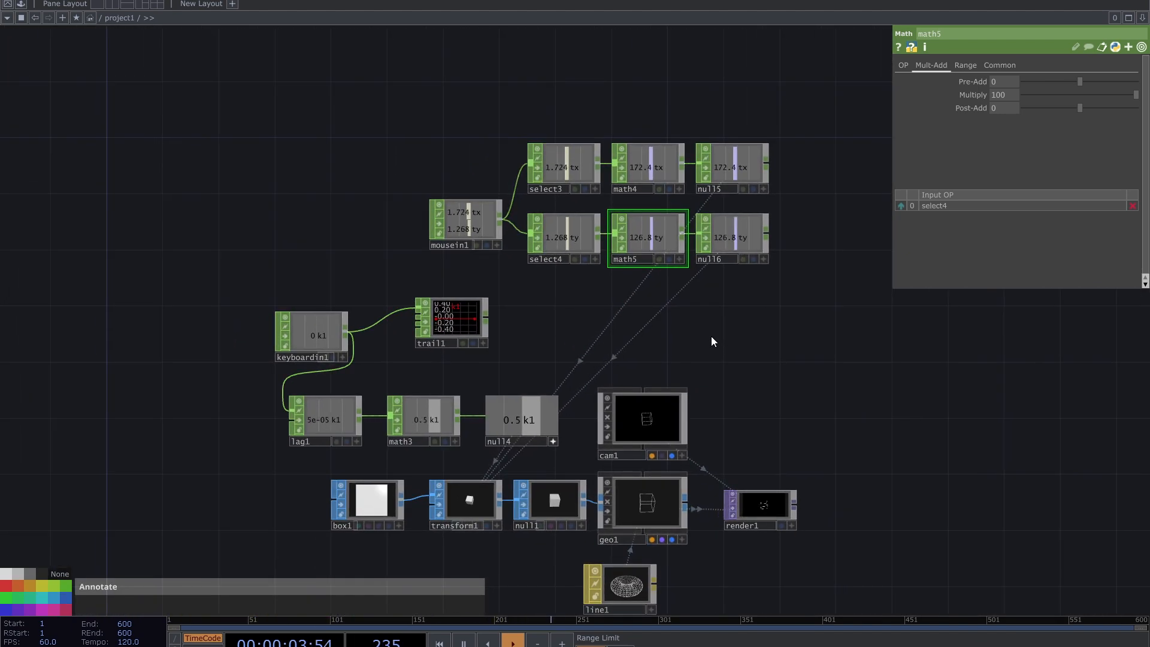
drag(458, 333, 528, 361)
drag(319, 336, 347, 336)
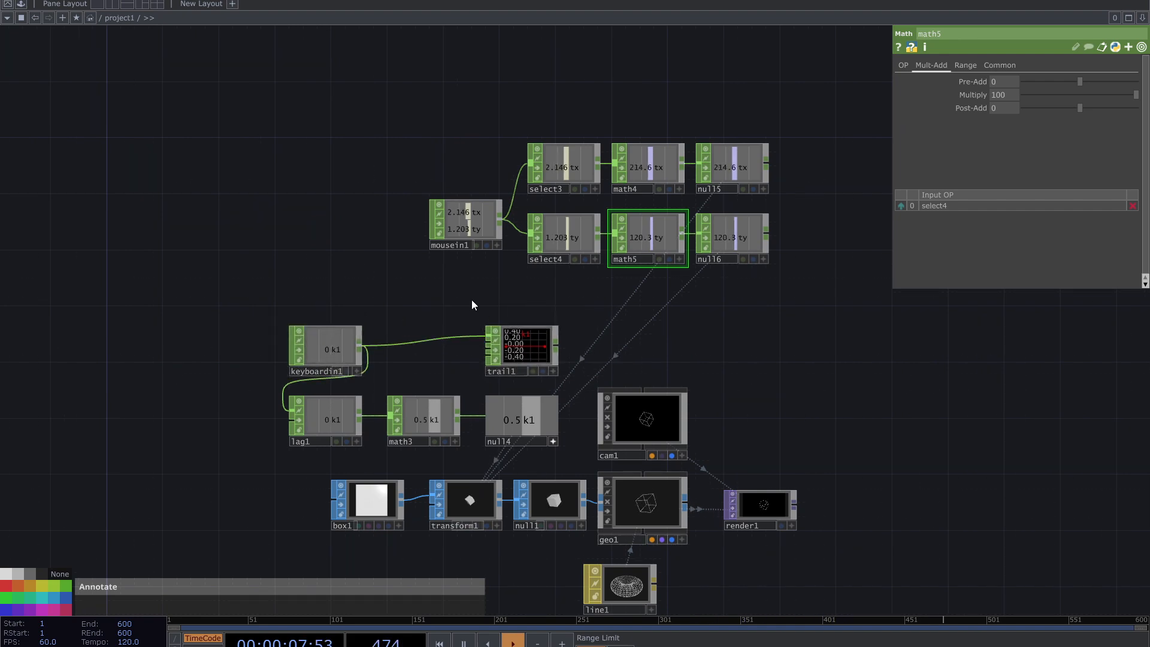
drag(775, 318, 731, 342)
drag(363, 240, 361, 239)
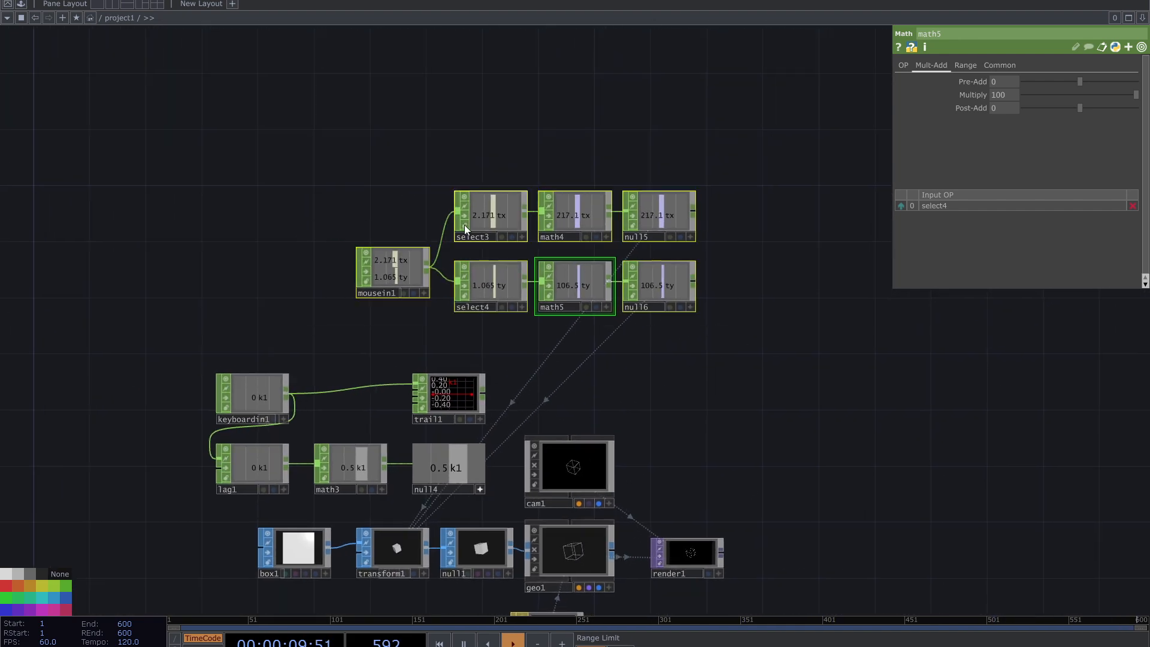
drag(465, 225, 282, 225)
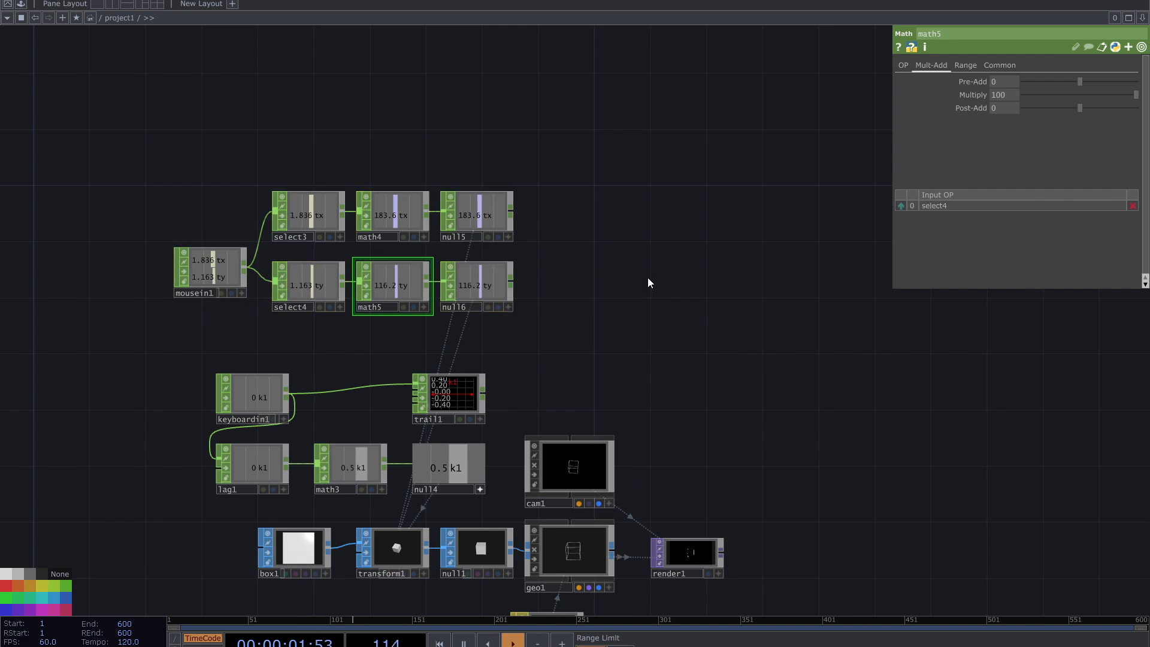
scroll(648, 283, down, 3)
drag(483, 244, 695, 183)
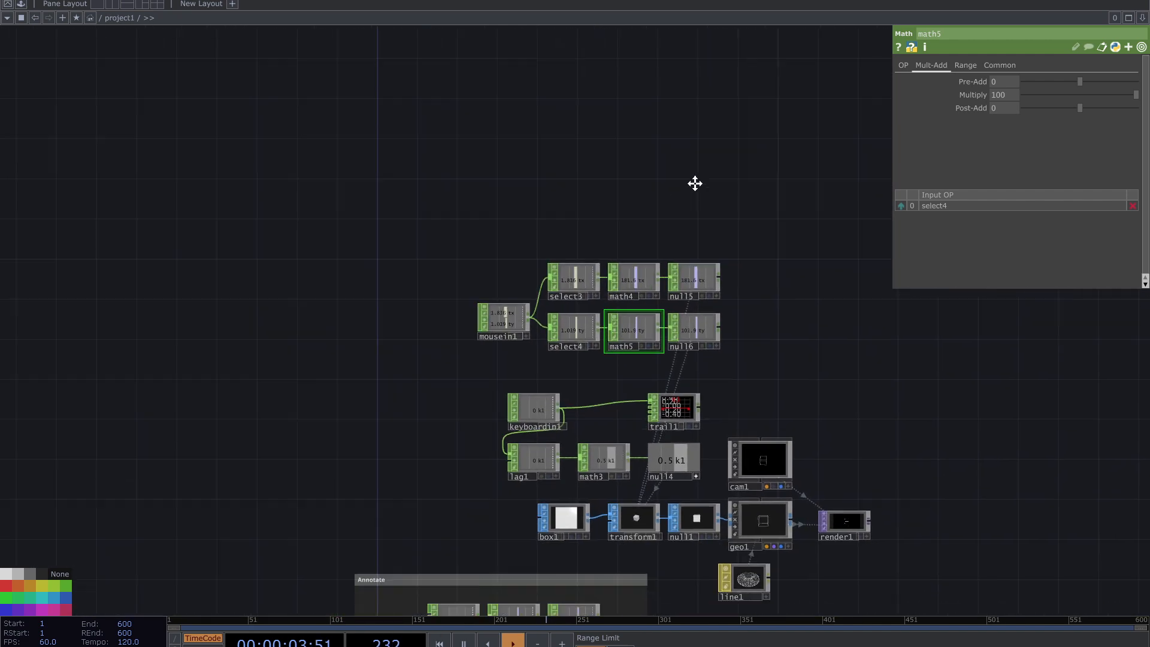
drag(214, 492, 364, 441)
scroll(371, 419, up, 2)
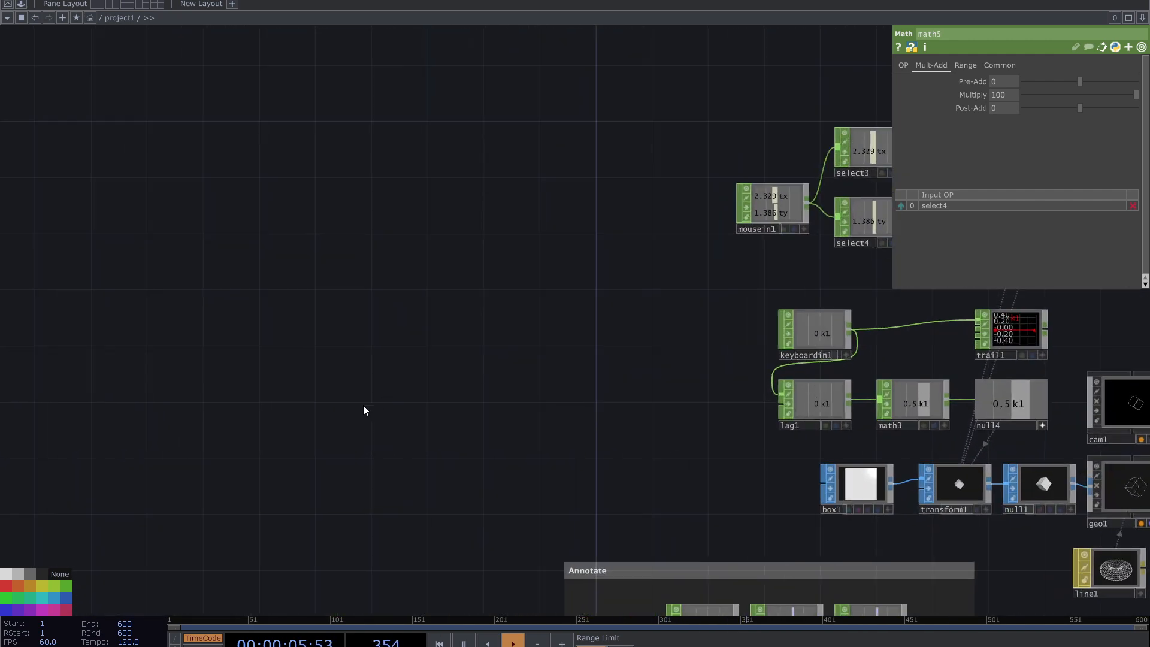
key(Tab)
key(Escape)
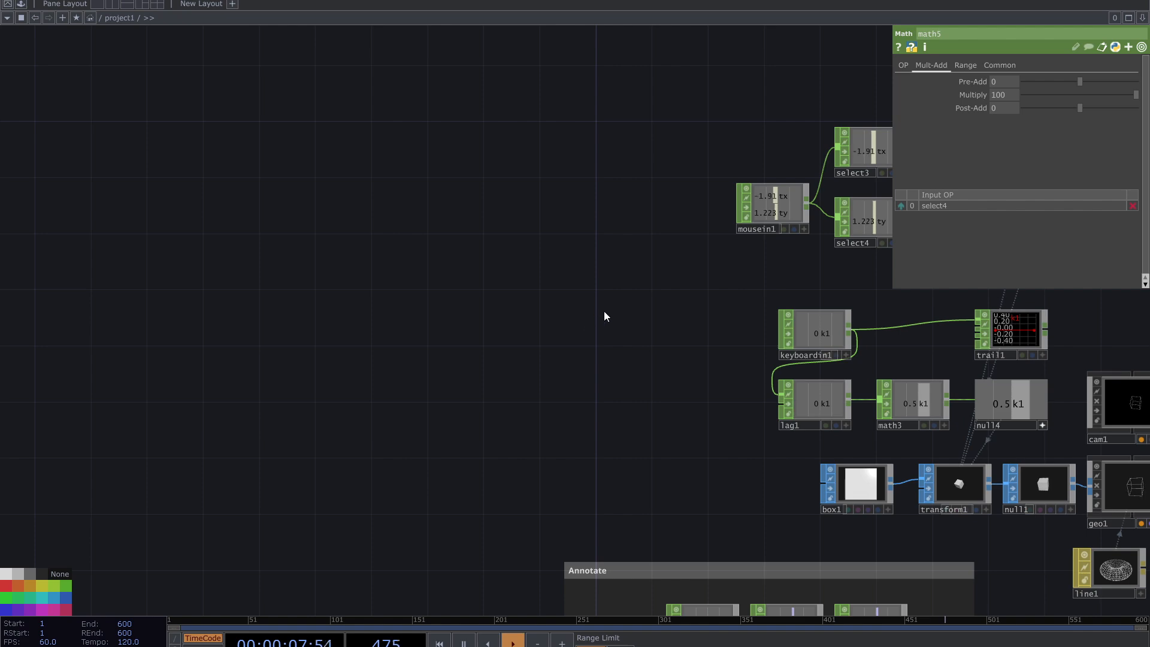
- Move the whole mousein1 node group further up to free space above the keyboard nodes
key(h)
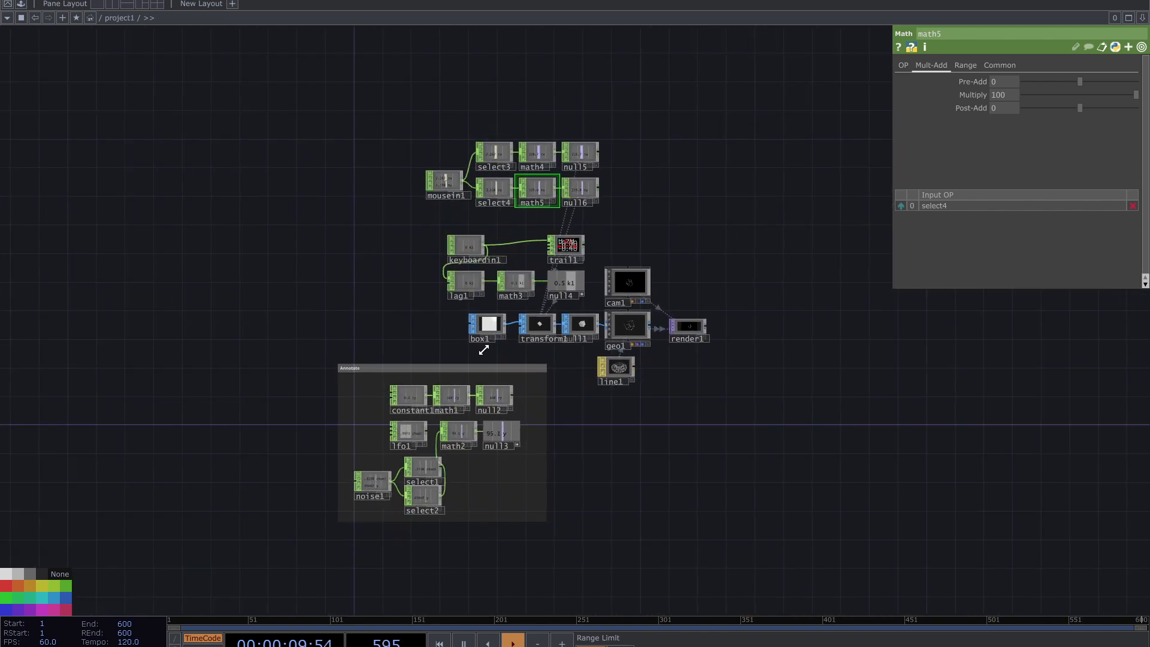
drag(760, 222, 756, 325)
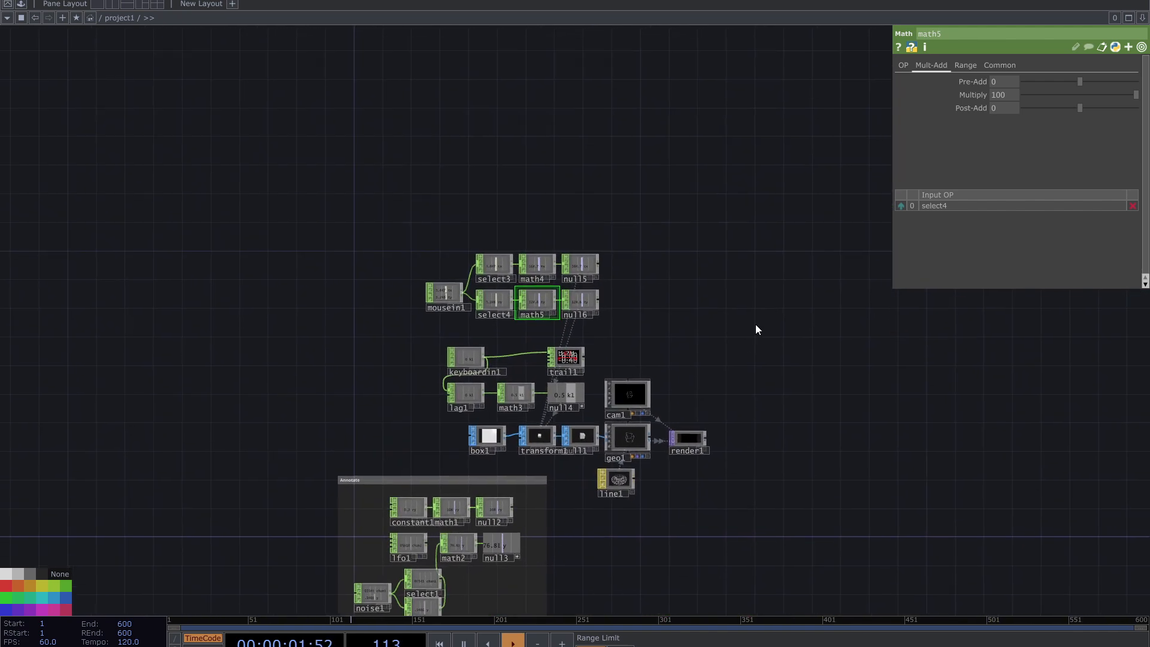
right_drag(423, 244, 422, 242)
drag(441, 291, 442, 184)
- Add an Audio File In CHOP in the free area between the mouse and keyboard node groups
scroll(465, 300, up, 3)
key(Tab)
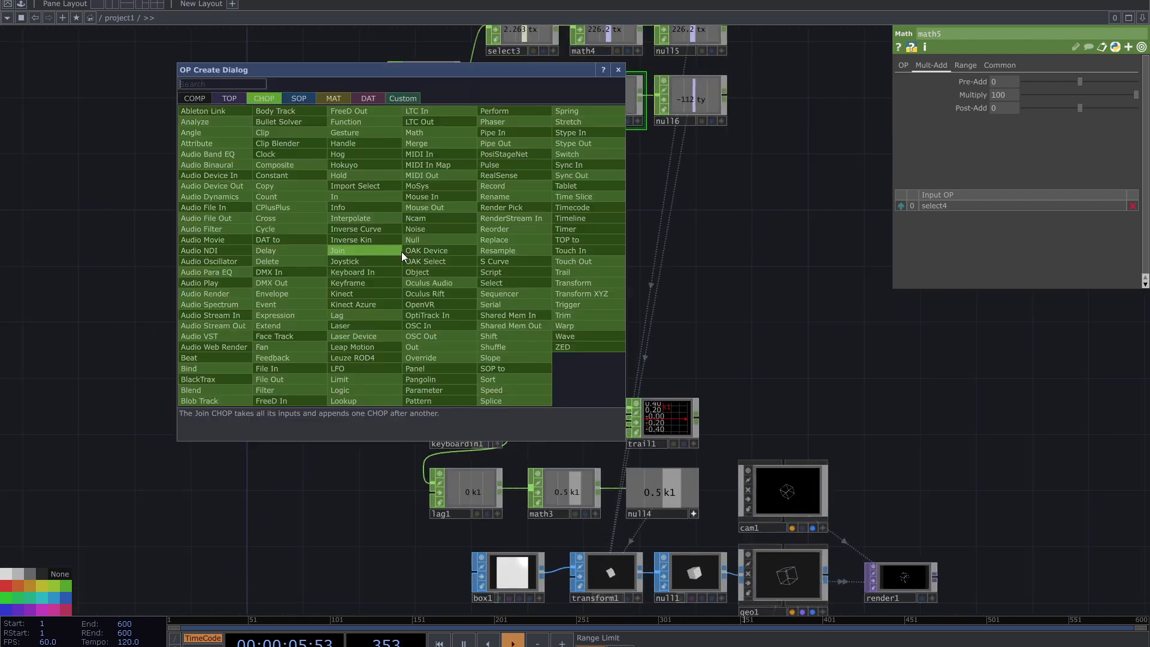
text(a)
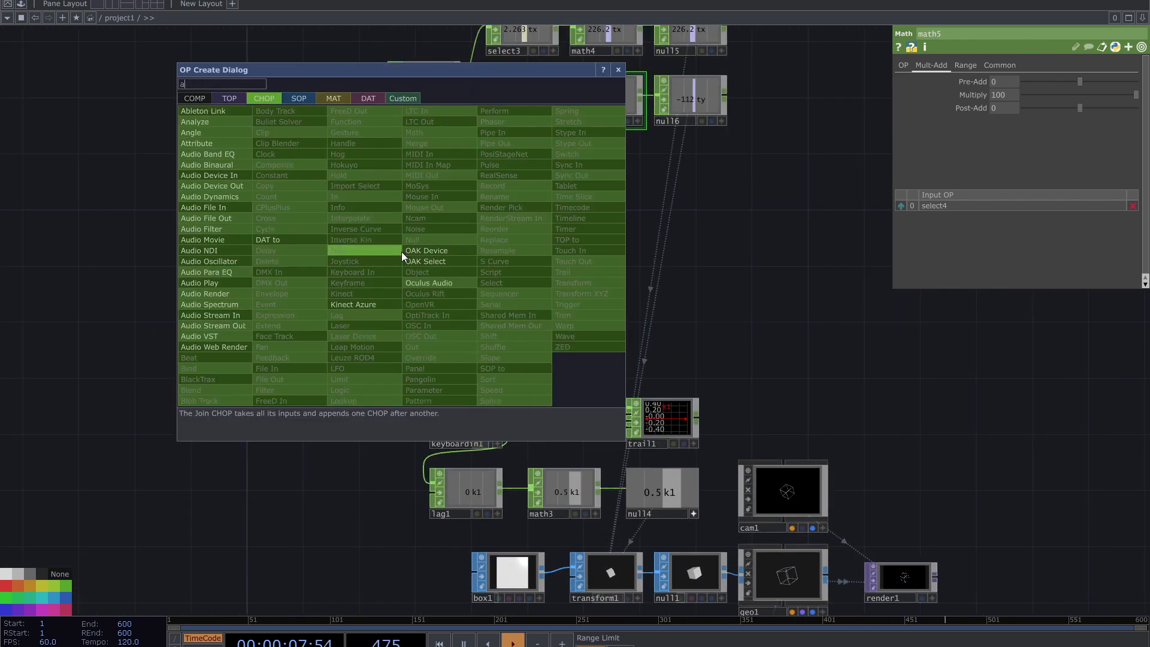
text(u)
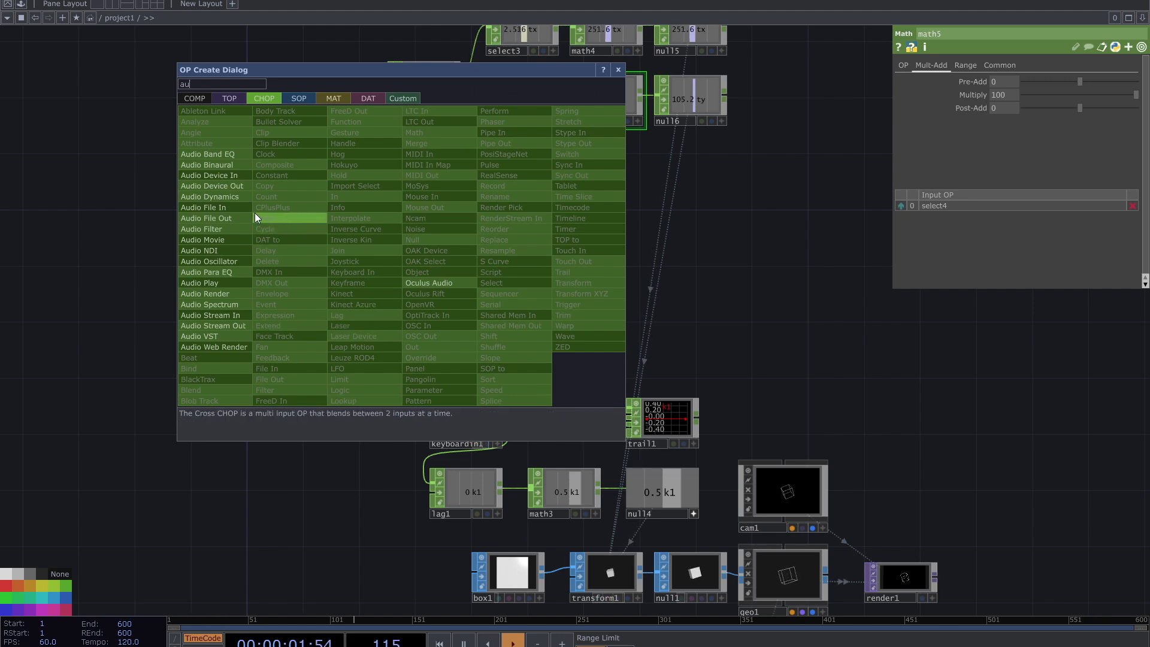
click(236, 207)
click(333, 293)
scroll(333, 291, up, 5)
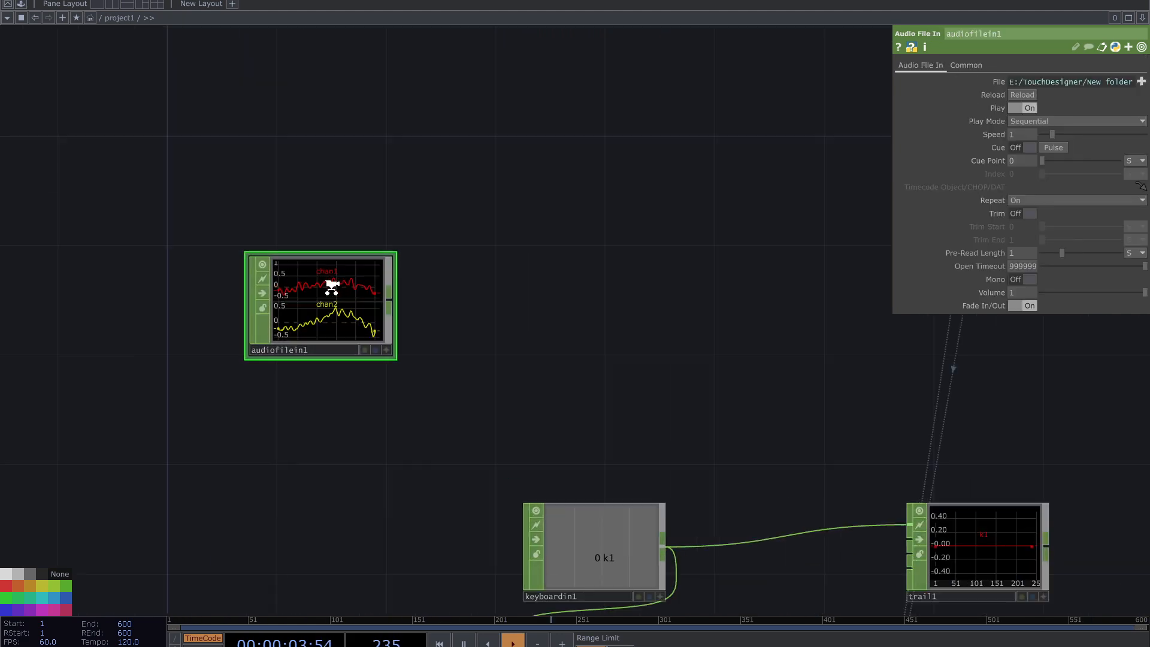
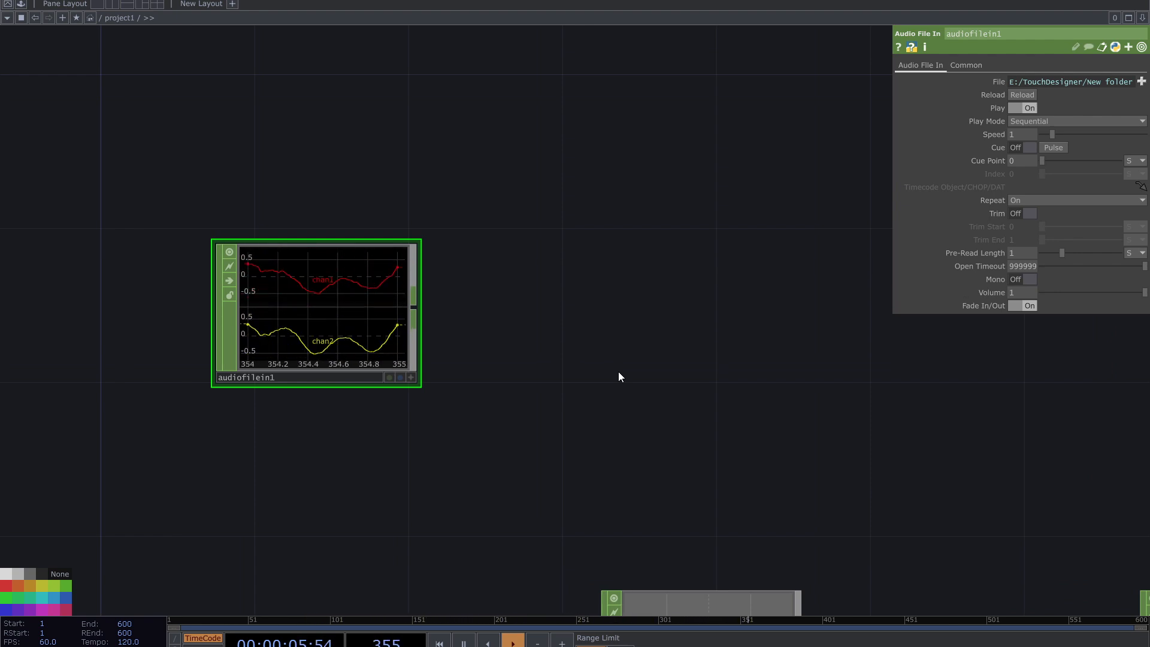
- Reposition audiofilein1 slightly and look through the sample audio files available for it, keeping its current file
drag(349, 306, 388, 267)
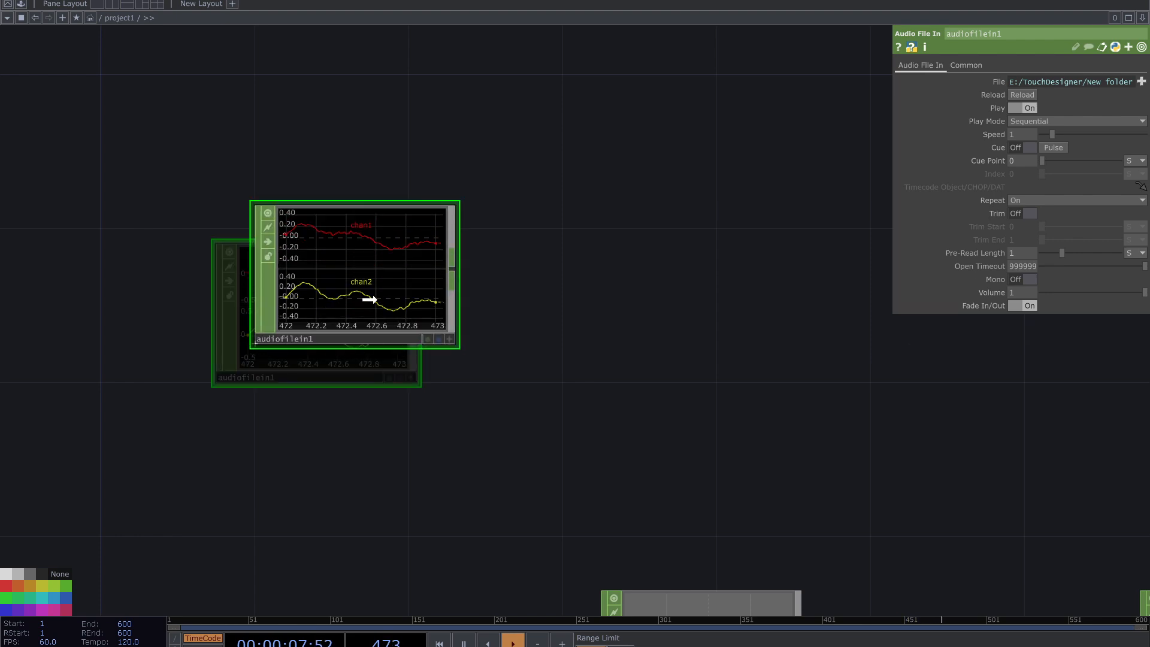
drag(459, 278, 432, 290)
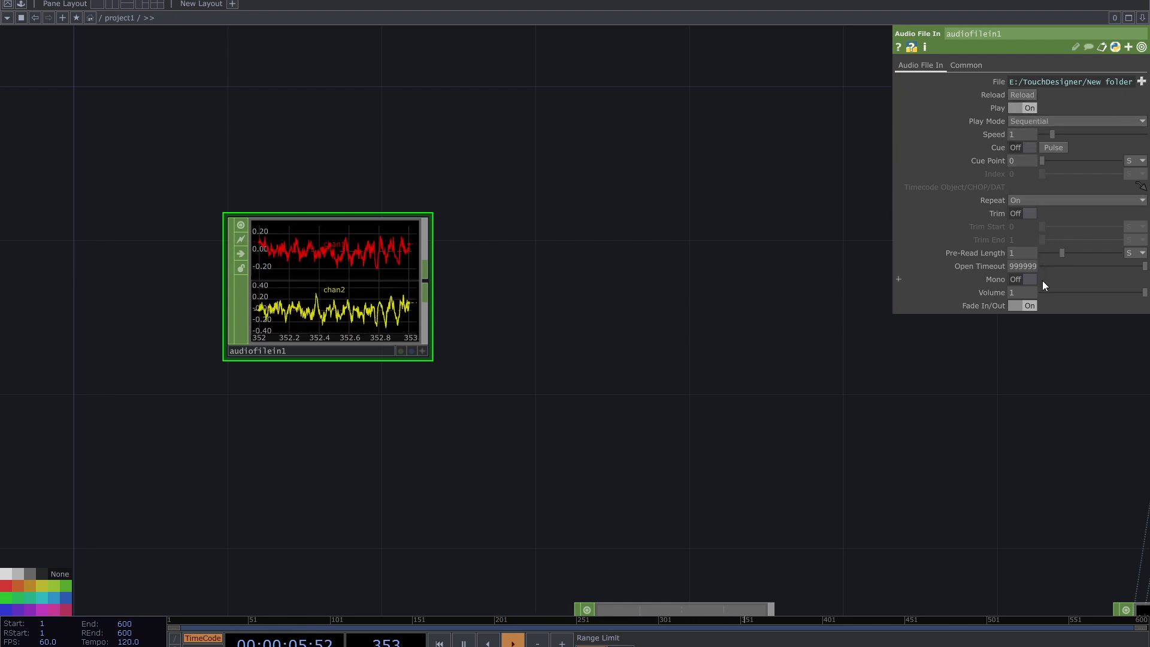
click(1141, 82)
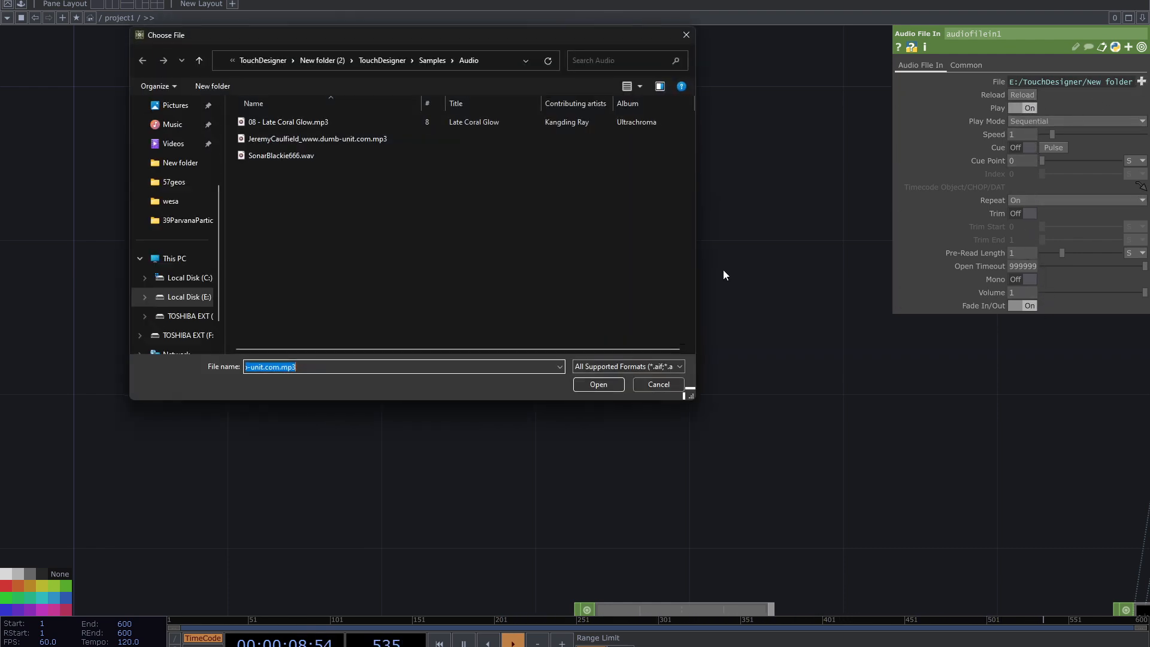
click(680, 37)
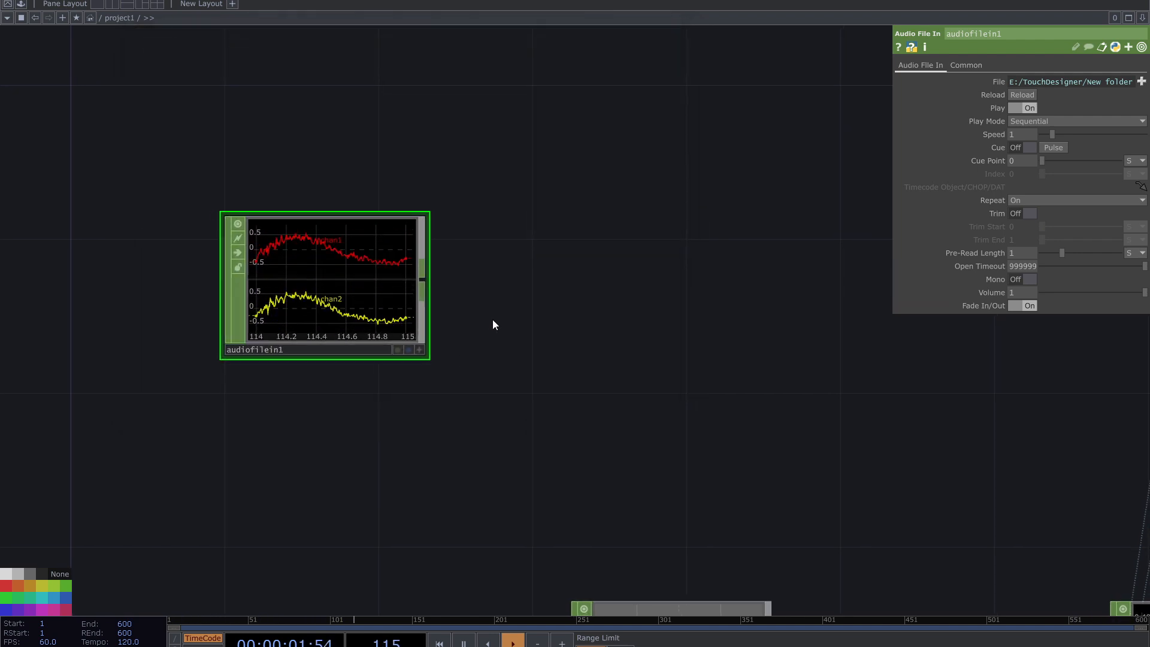
- Add an Audio Device Out CHOP fed by audiofilein1 and check its output device options, leaving the device on default
click(422, 280)
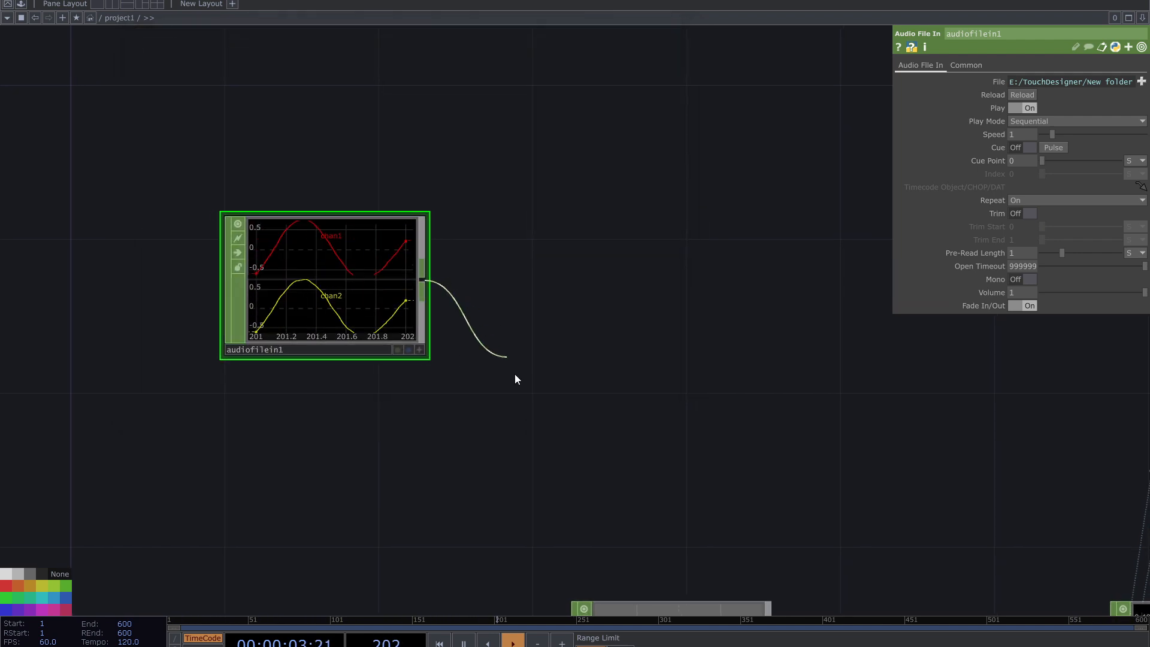
click(514, 427)
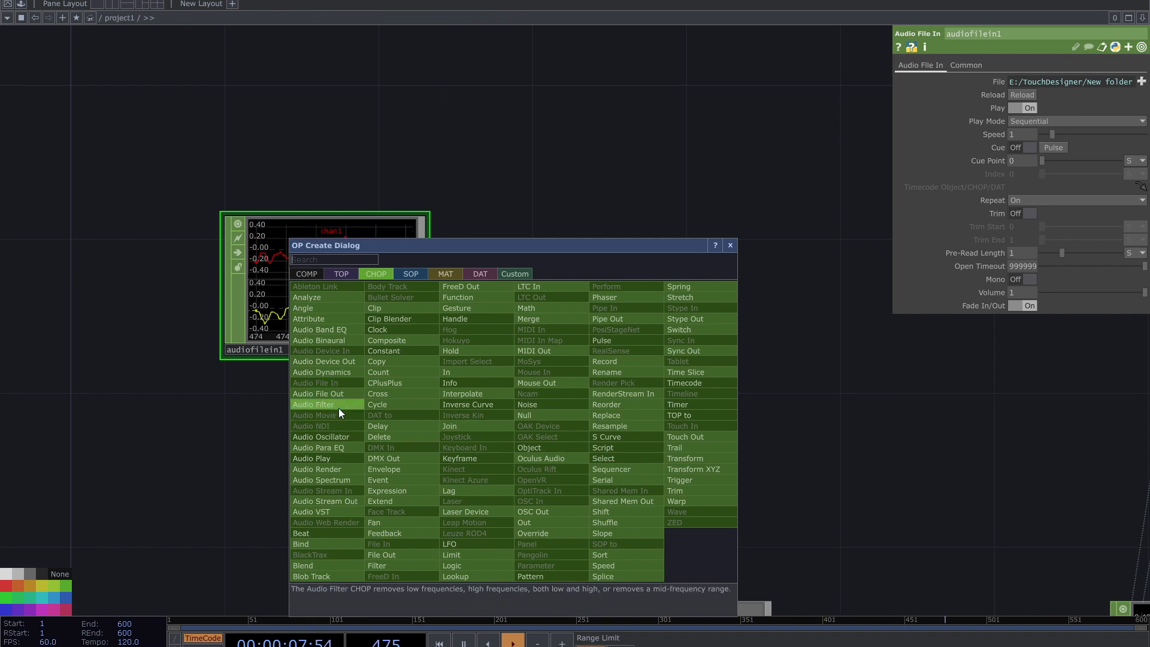
click(329, 361)
click(543, 433)
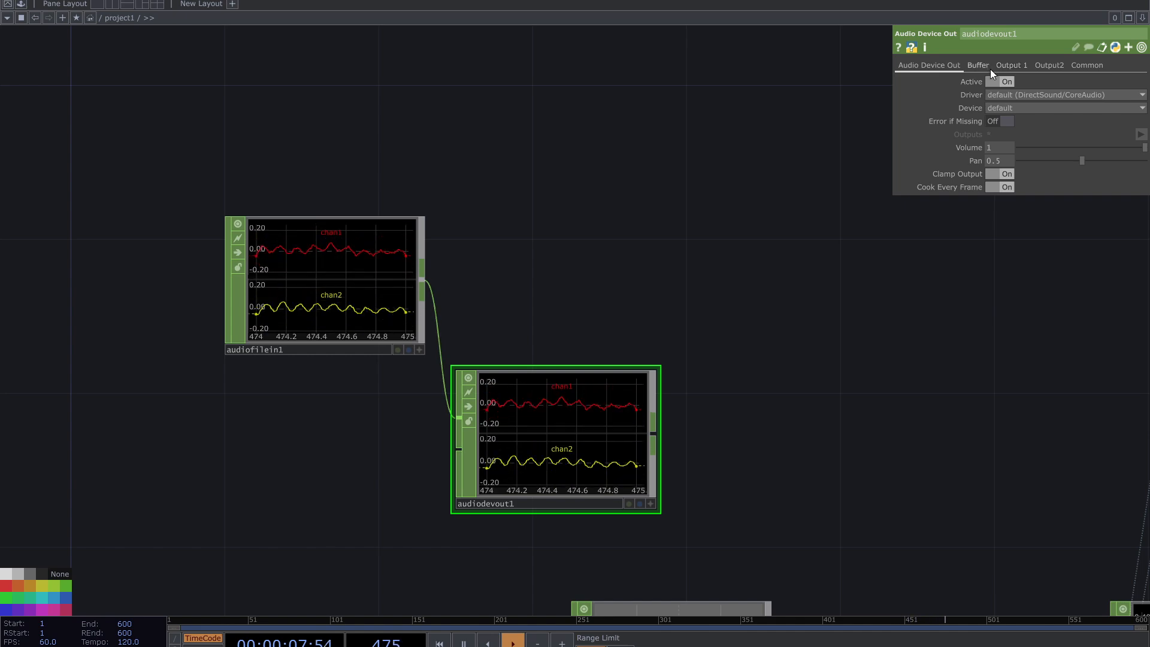
click(1015, 109)
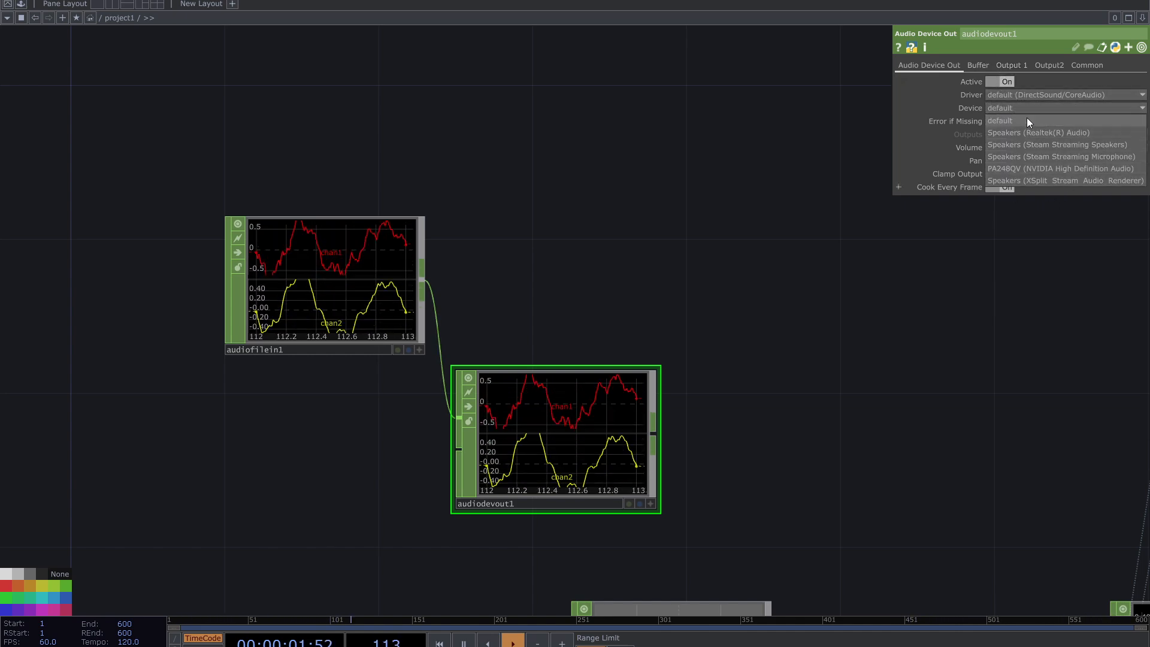
click(1019, 110)
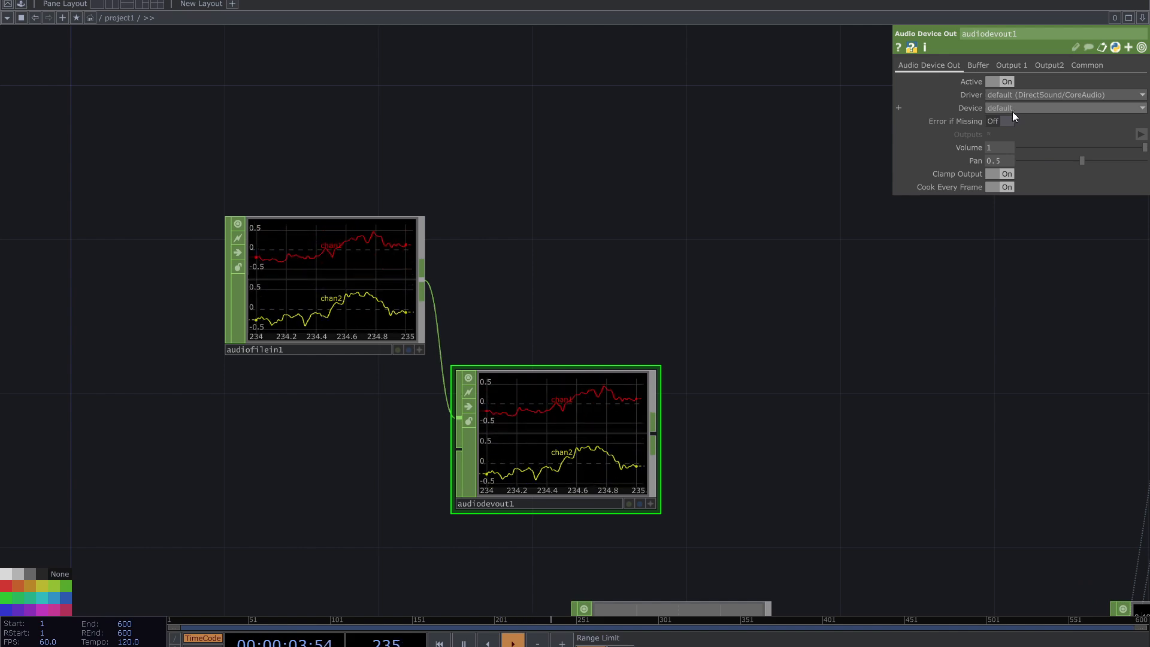
- Space audiofilein1 and audiodevout1 further apart vertically and lower audiodevout1's Volume to 0.219
drag(667, 327, 612, 256)
drag(521, 300, 553, 418)
drag(343, 363, 338, 266)
scroll(536, 272, down, 3)
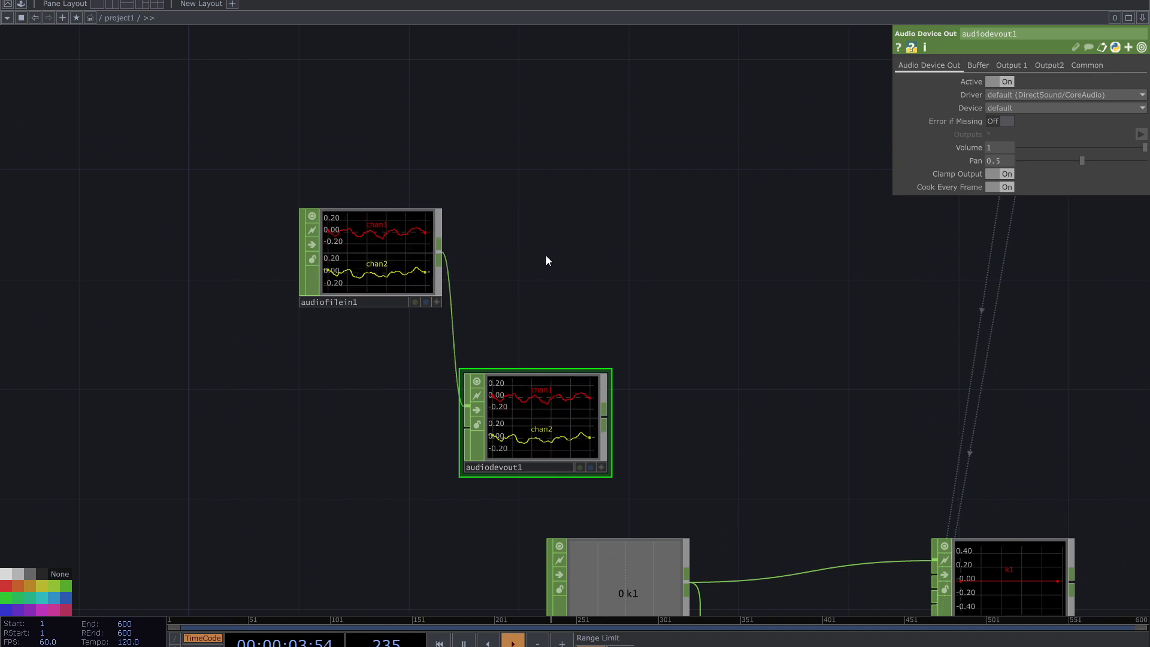
drag(550, 268, 533, 291)
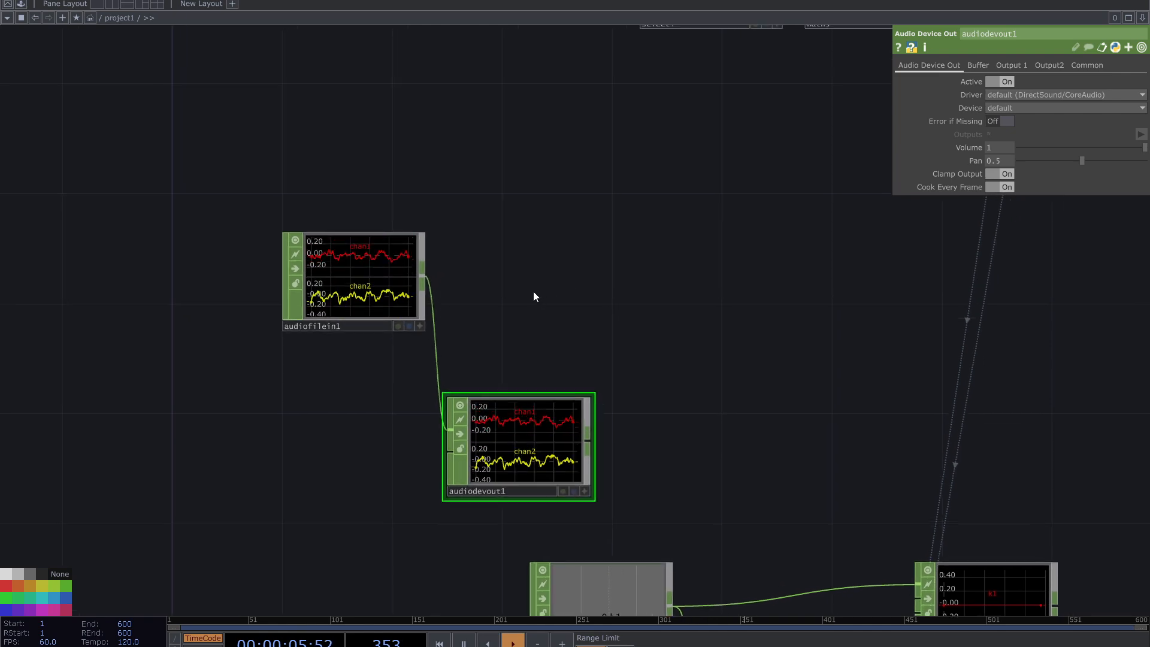
drag(599, 277, 584, 294)
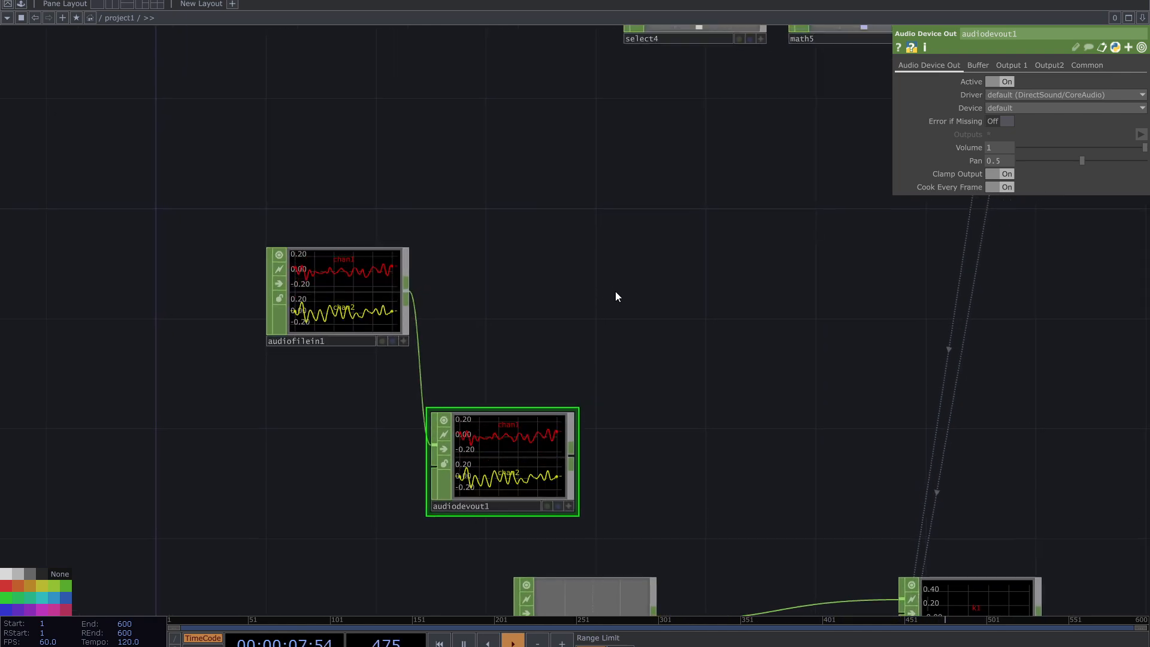
drag(1109, 148, 1047, 149)
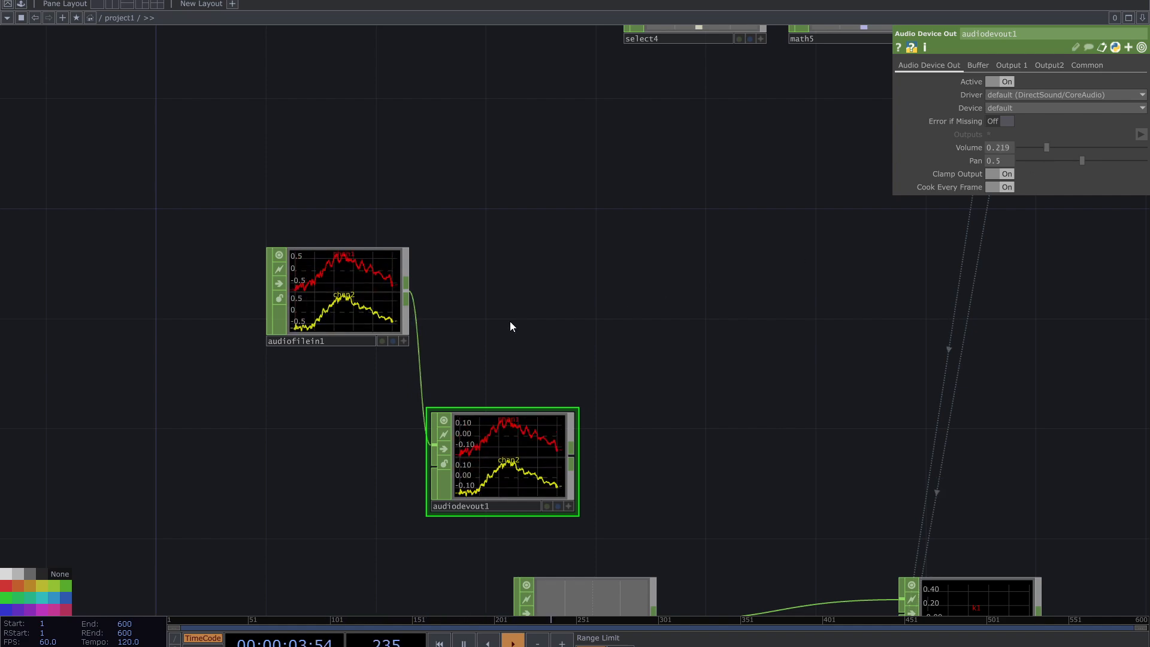
- Branch a Select CHOP off audiofilein1's output and place it above audiodevout1
click(409, 290)
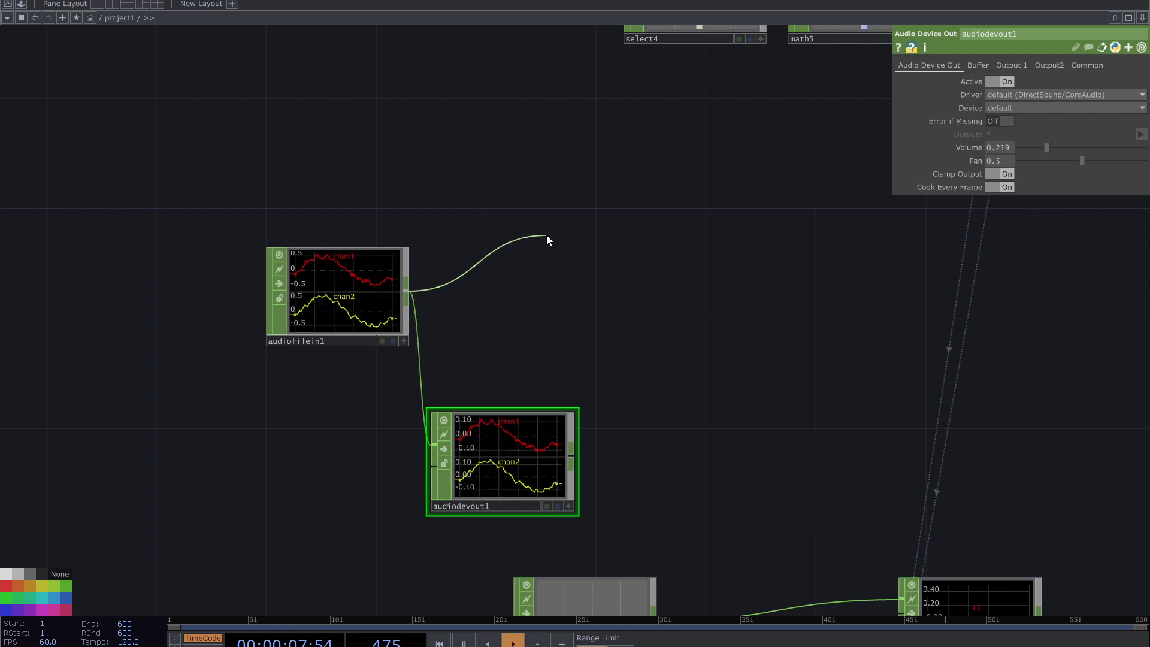
click(547, 237)
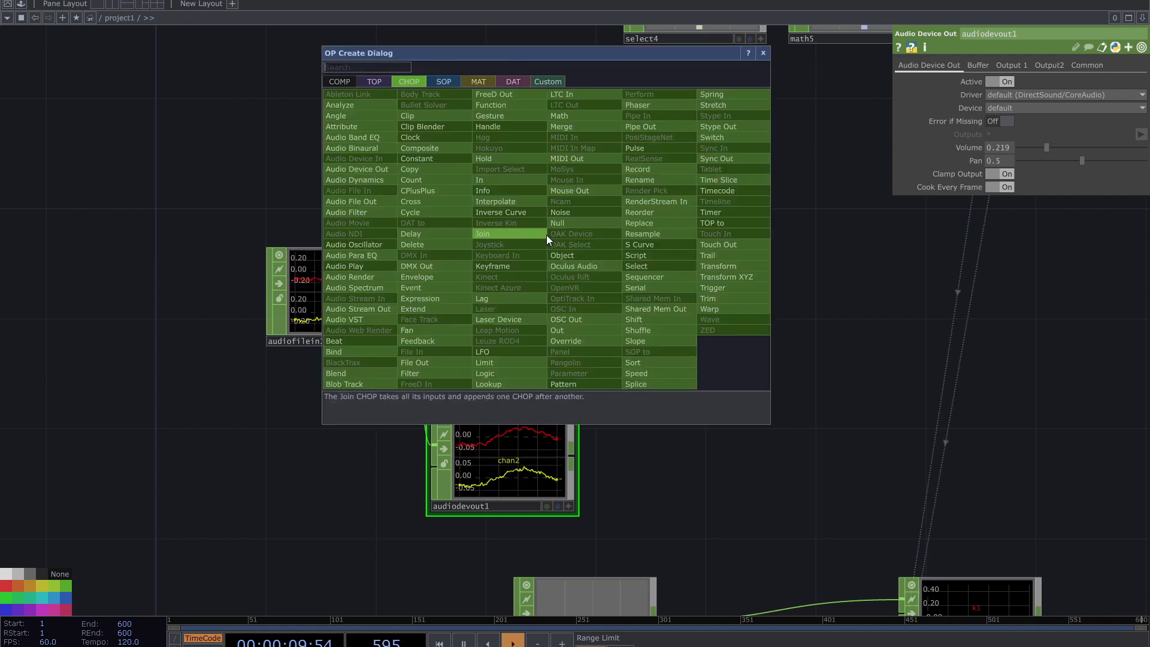
text(se)
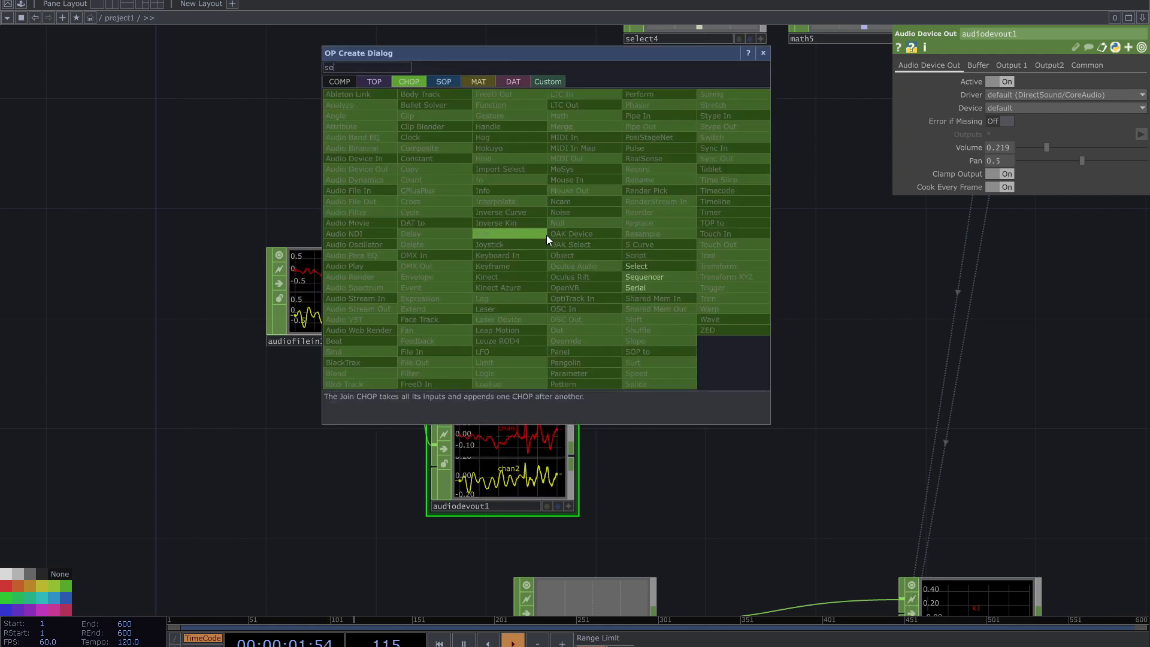
click(635, 266)
click(605, 230)
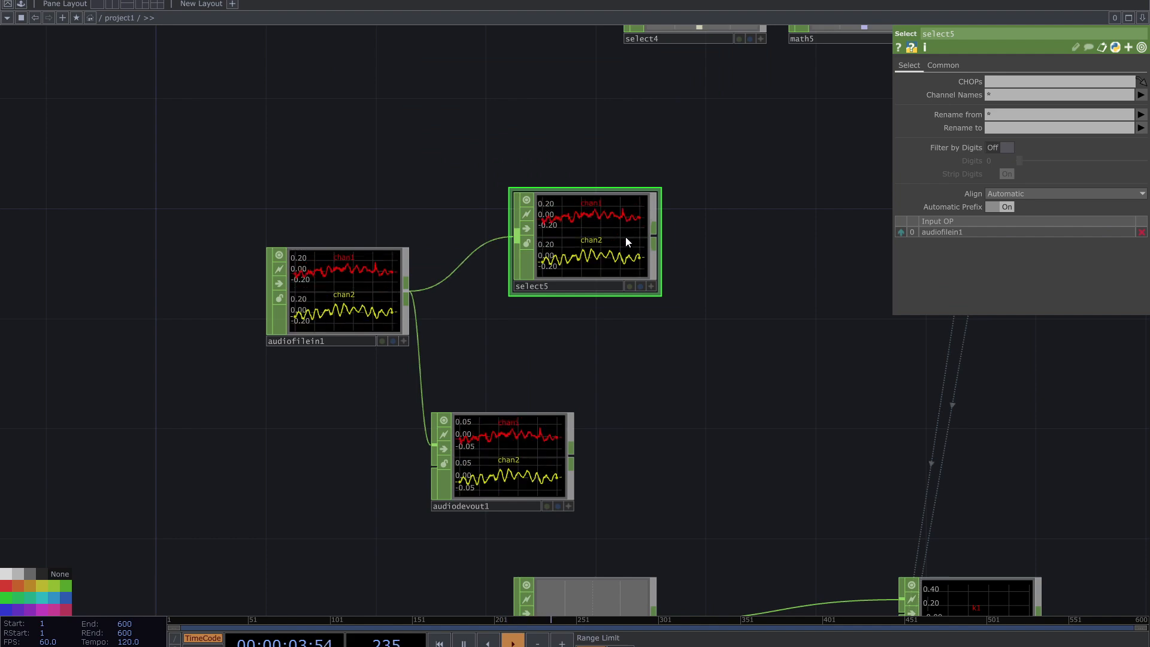
- Limit select5 to the chan1 channel and glance at its common settings
click(1018, 94)
text(chan1)
key(Return)
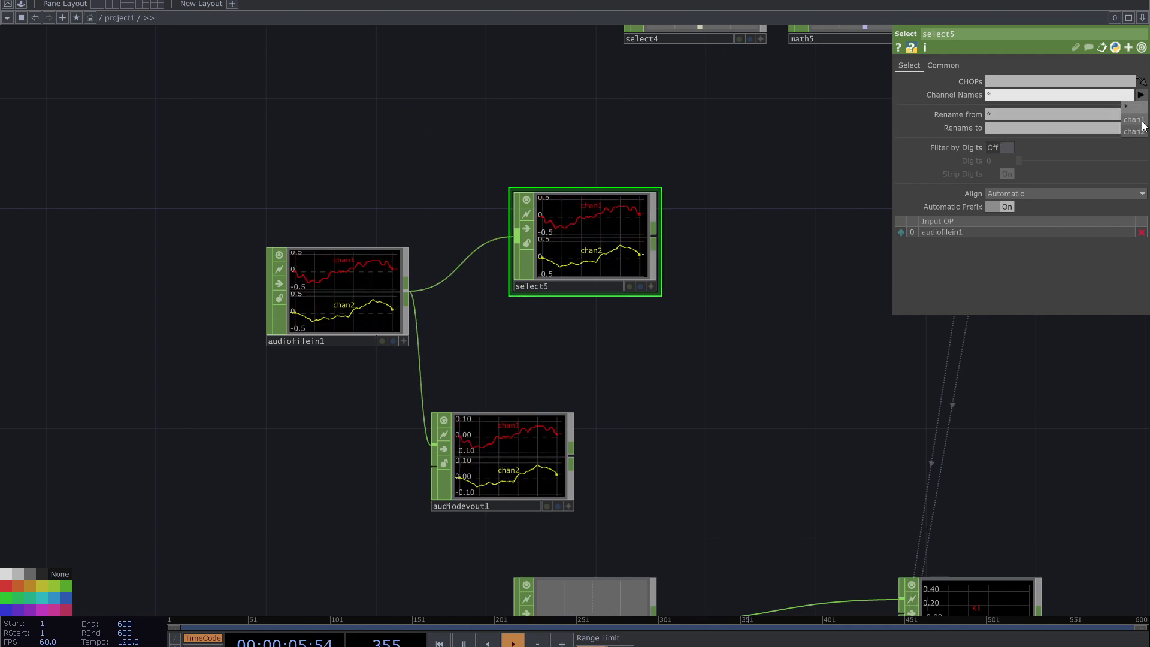
scroll(617, 246, up, 4)
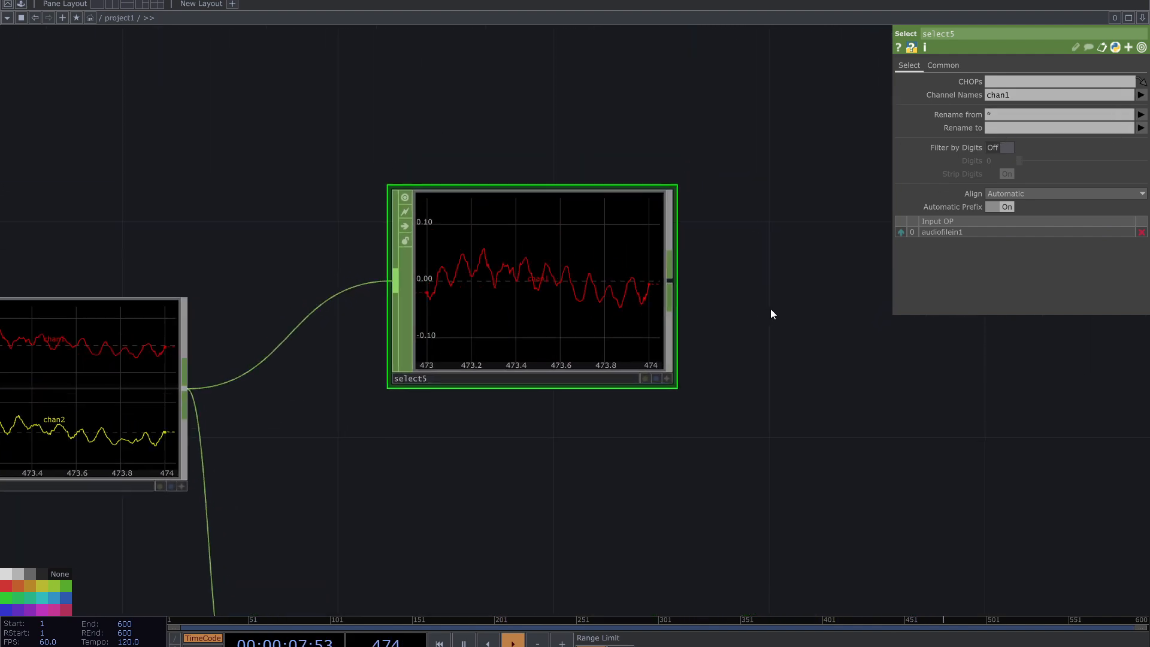
click(945, 66)
click(909, 64)
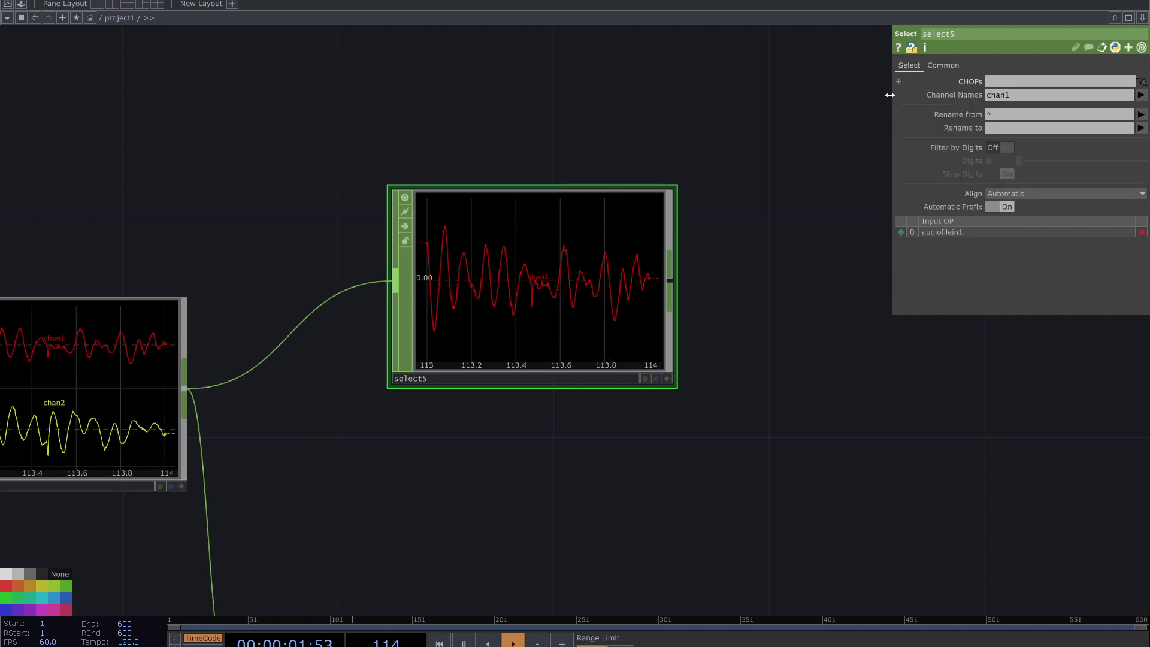
- Add an Analyze CHOP fed by select5 and place it beside it
scroll(801, 273, down, 2)
scroll(800, 274, down, 2)
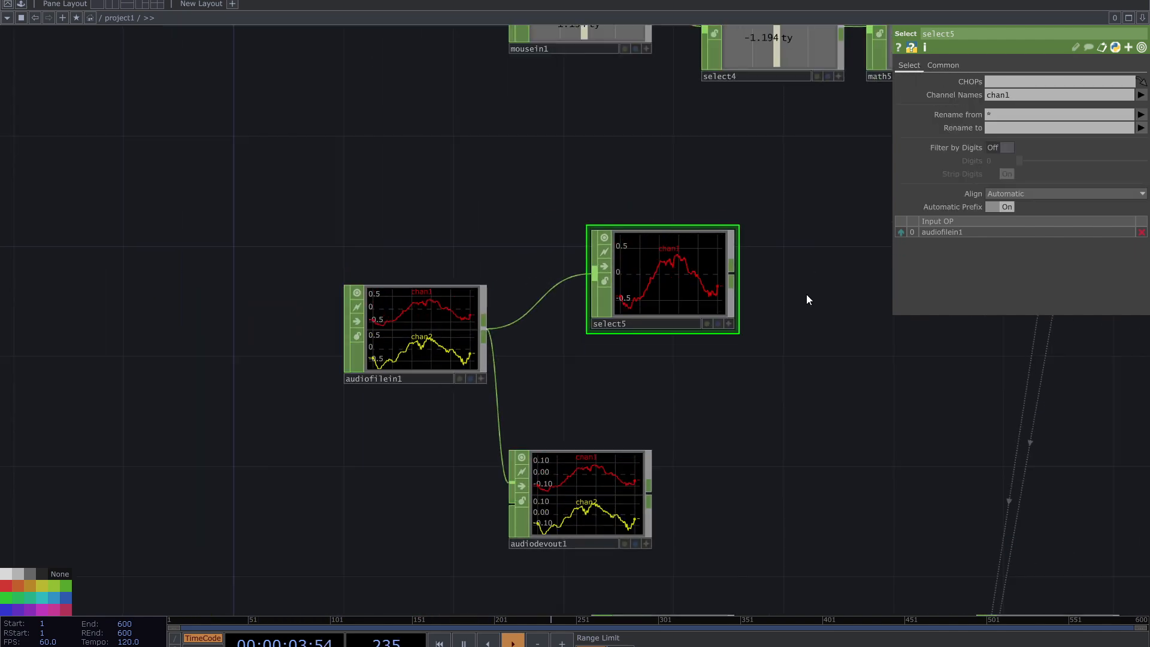
drag(806, 299, 695, 330)
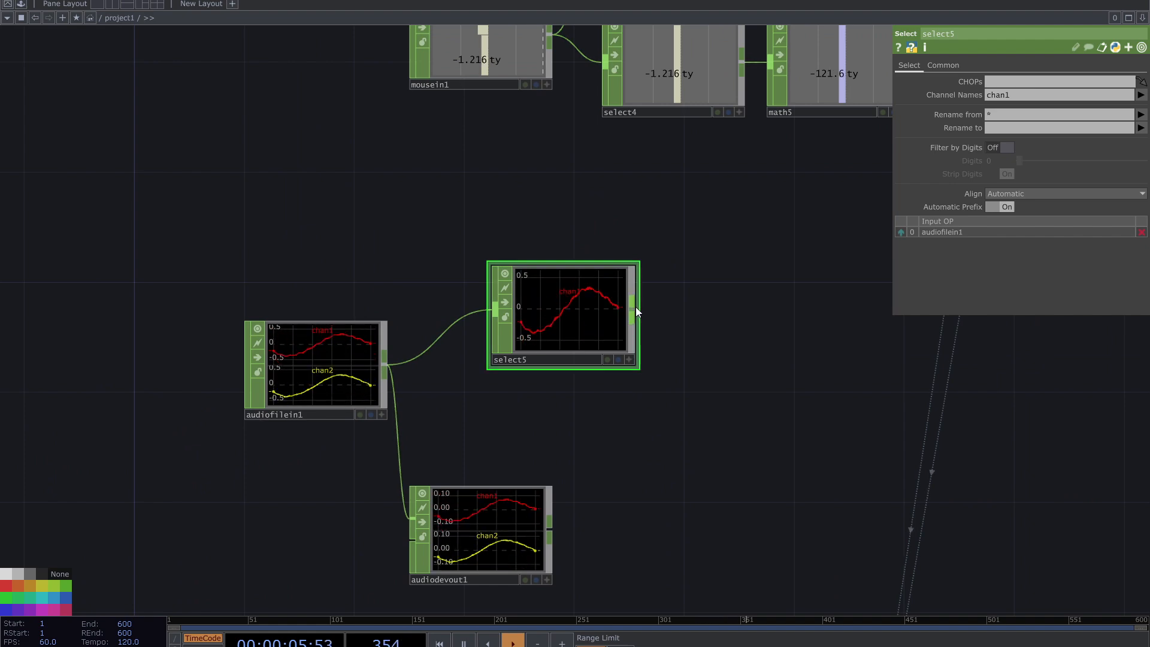
key(Tab)
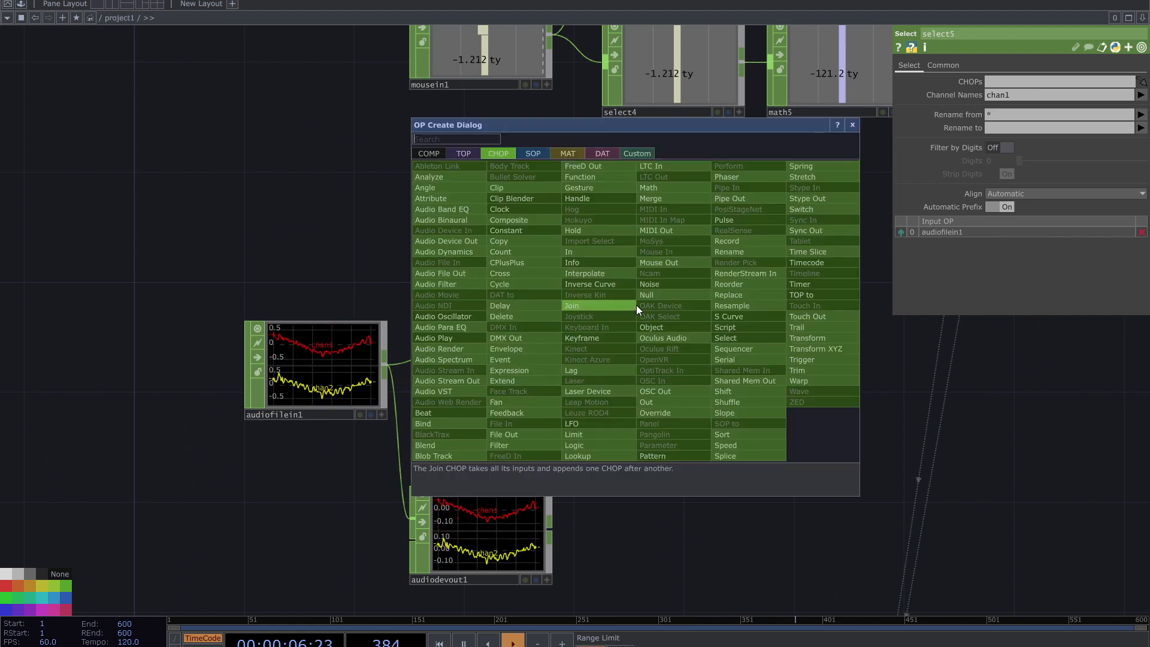
click(468, 179)
click(738, 316)
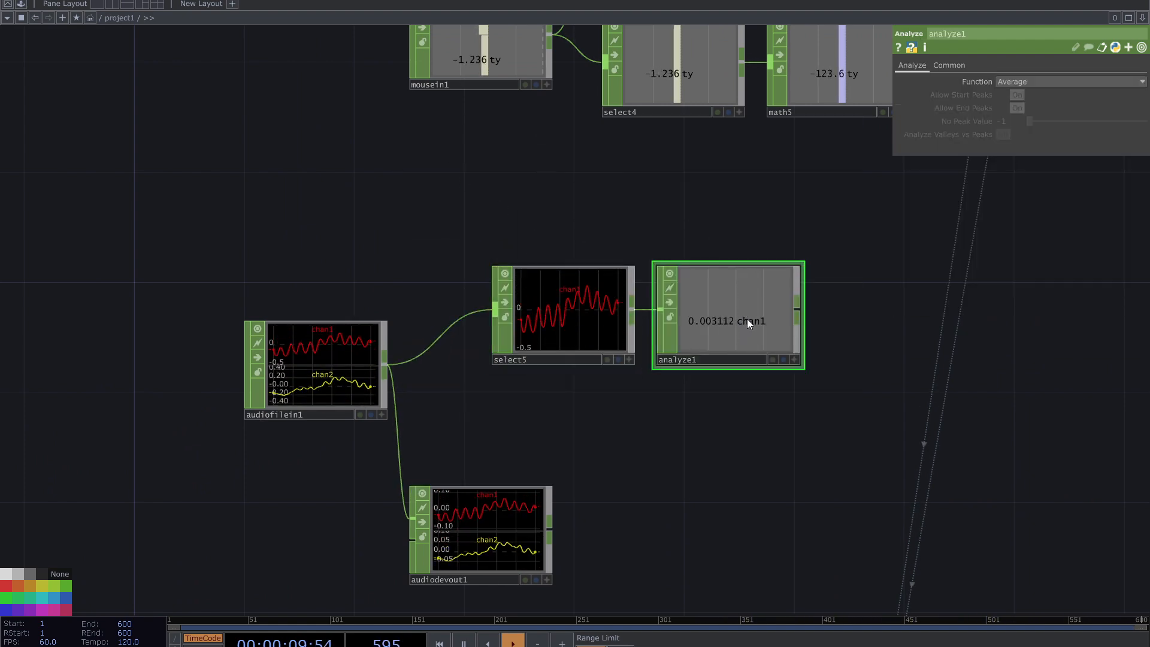
- Add a Math CHOP fed by analyze1 and place it further along the audio chain
scroll(746, 319, up, 2)
scroll(772, 328, up, 2)
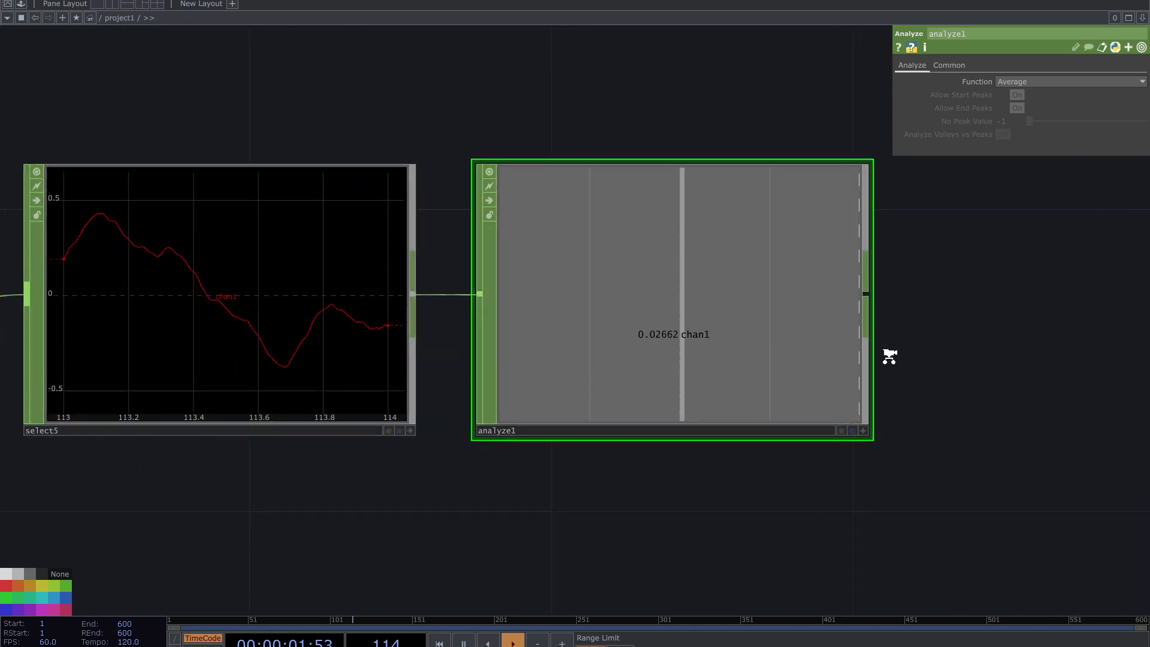
scroll(887, 352, down, 2)
drag(889, 347, 737, 311)
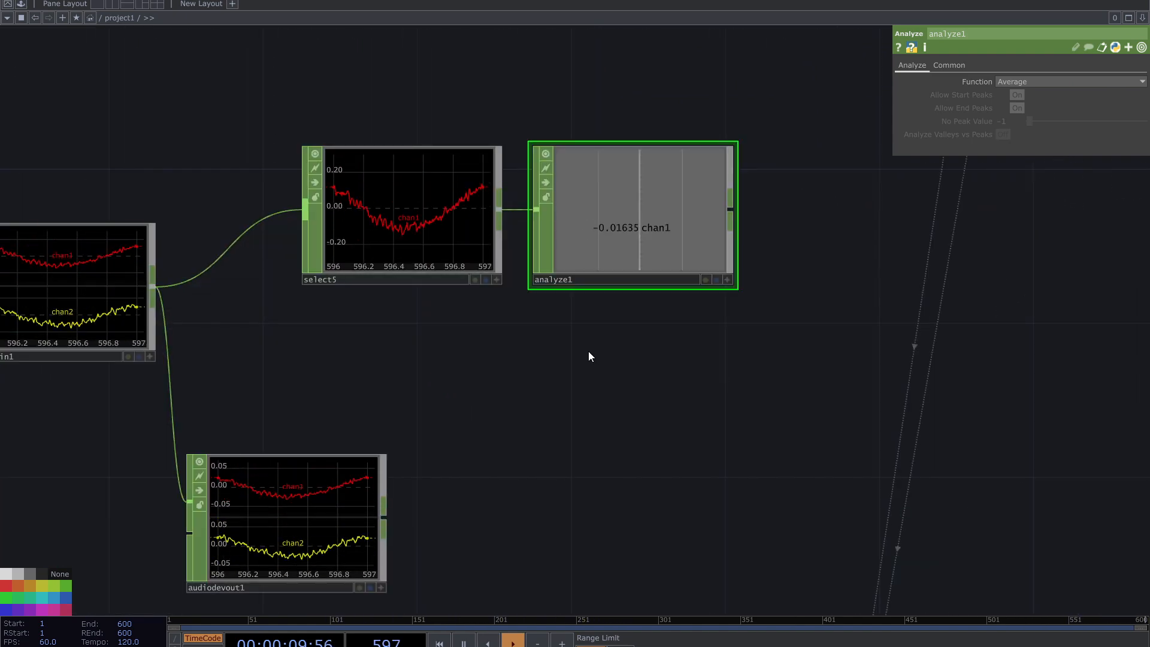
drag(588, 351, 523, 390)
scroll(539, 371, down, 2)
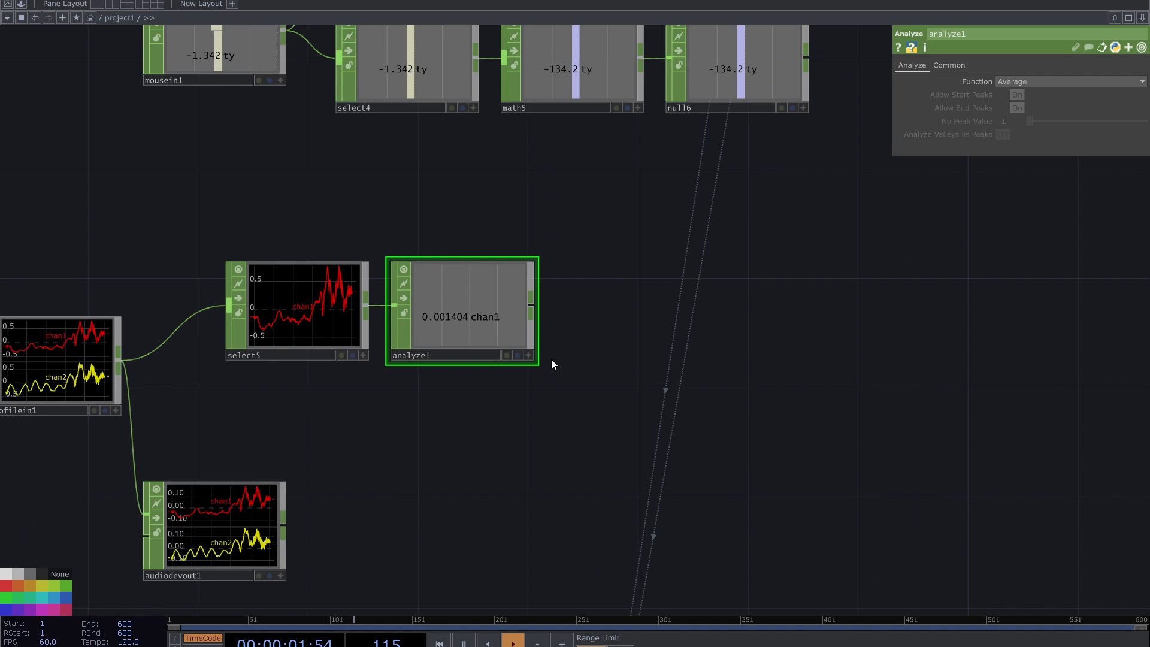
right_click(533, 306)
text(ma)
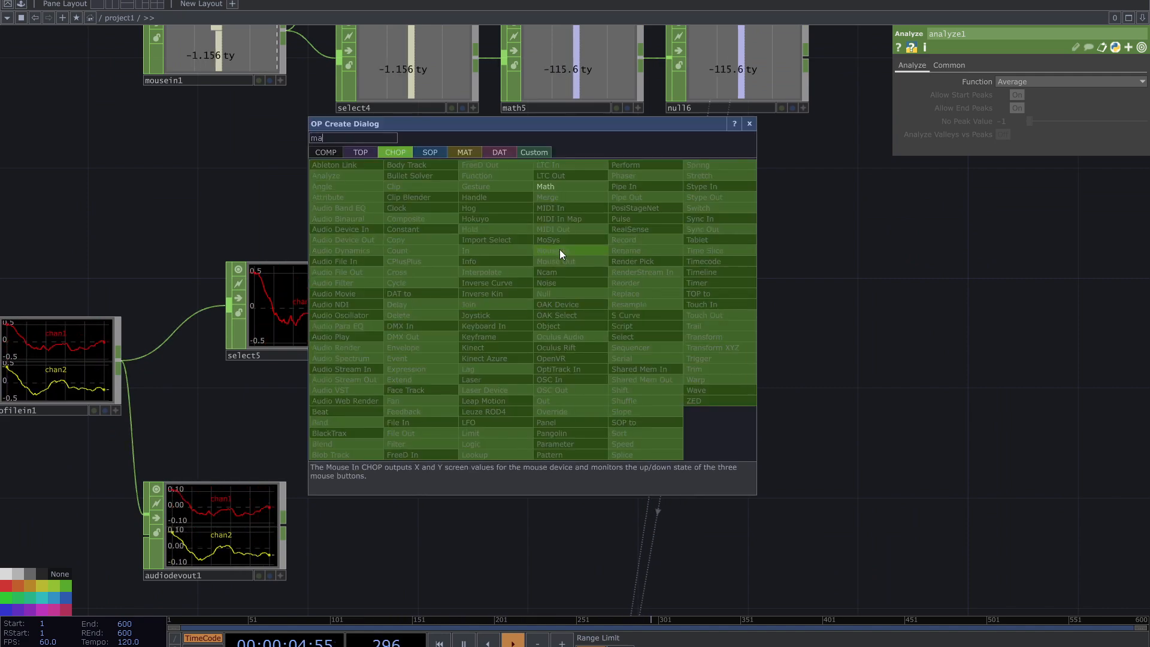
click(558, 189)
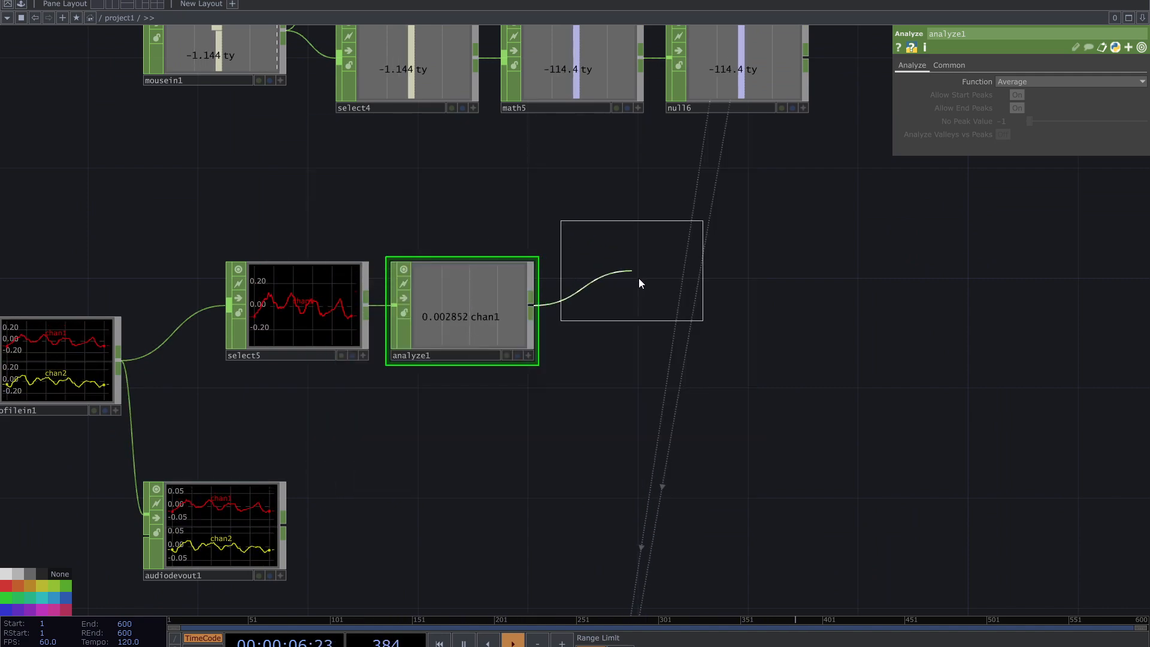
click(844, 312)
- Make room after select5 by shifting analyze1 towards math6, and insert an Audio Spectrum CHOP between select5 and analyze1
drag(512, 332, 676, 332)
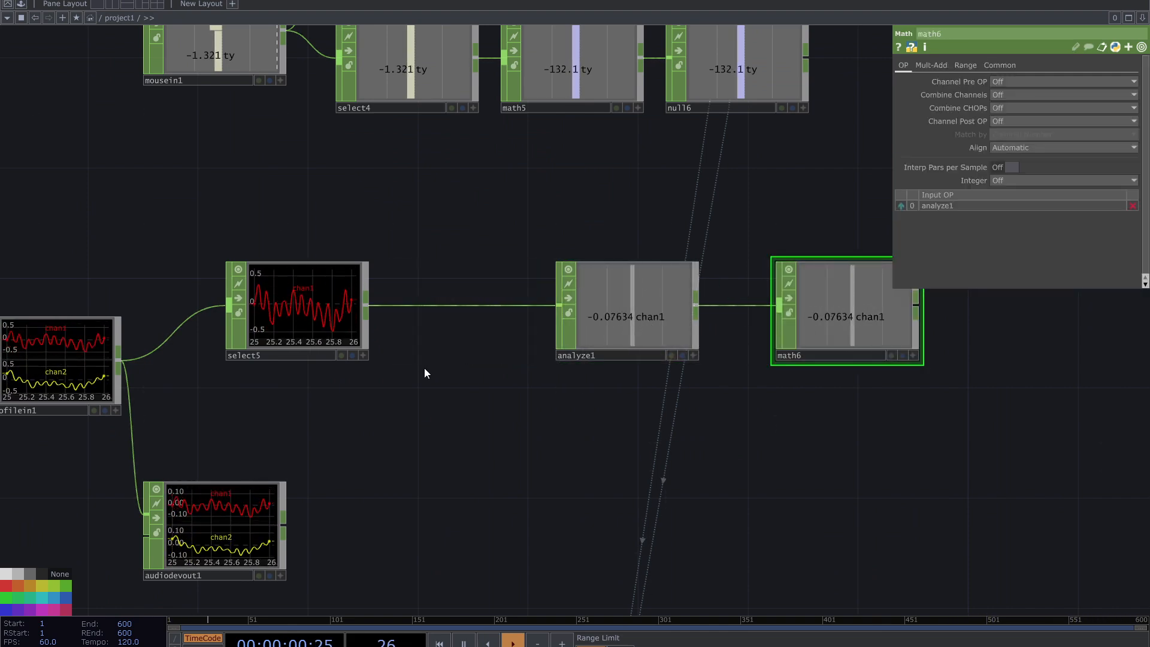
right_click(465, 306)
click(472, 293)
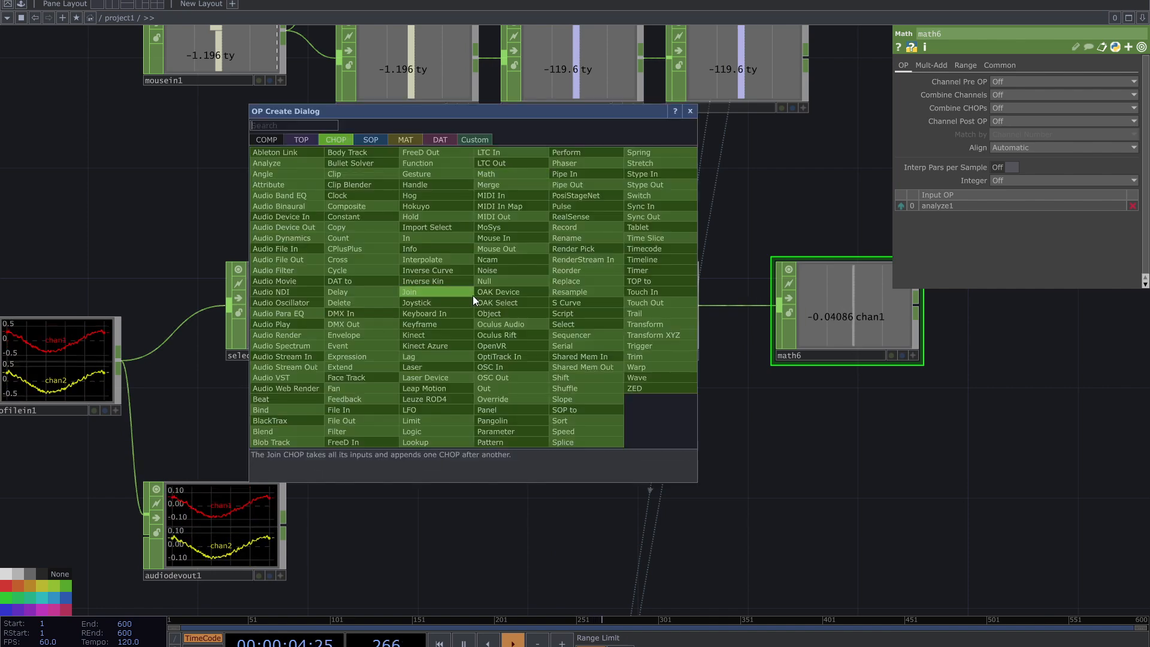
text(s)
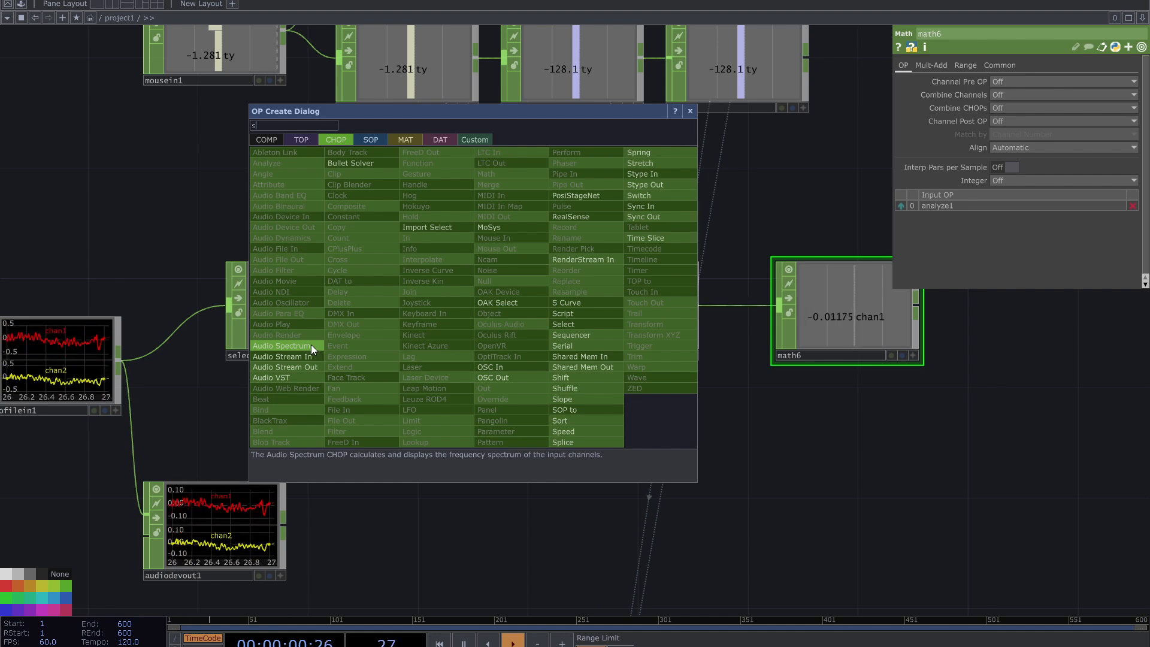
click(311, 344)
click(461, 317)
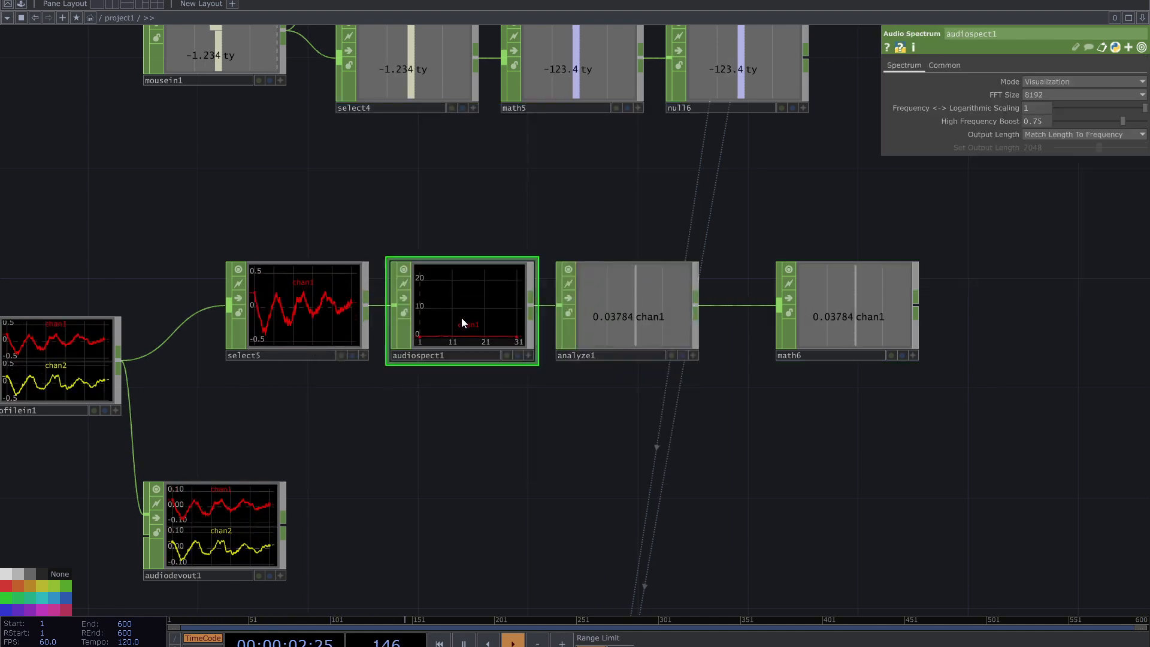
- Examine the audiospect1 spectrum and look through analyze1's Function options, leaving it on Average
scroll(462, 322, up, 5)
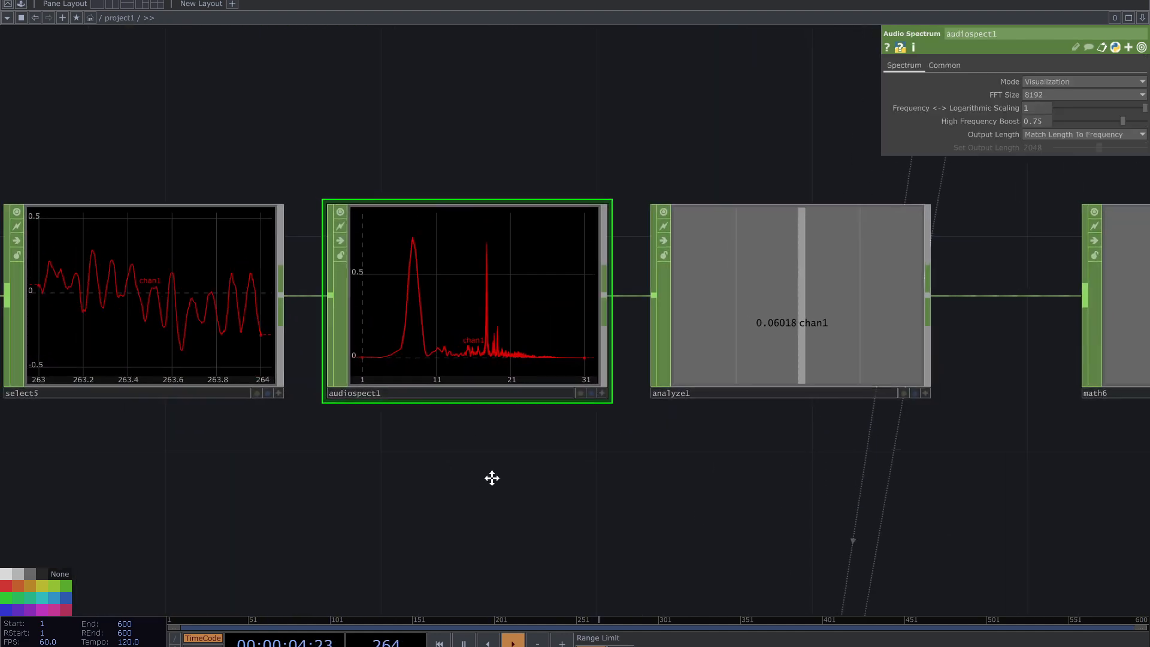
drag(490, 478, 550, 495)
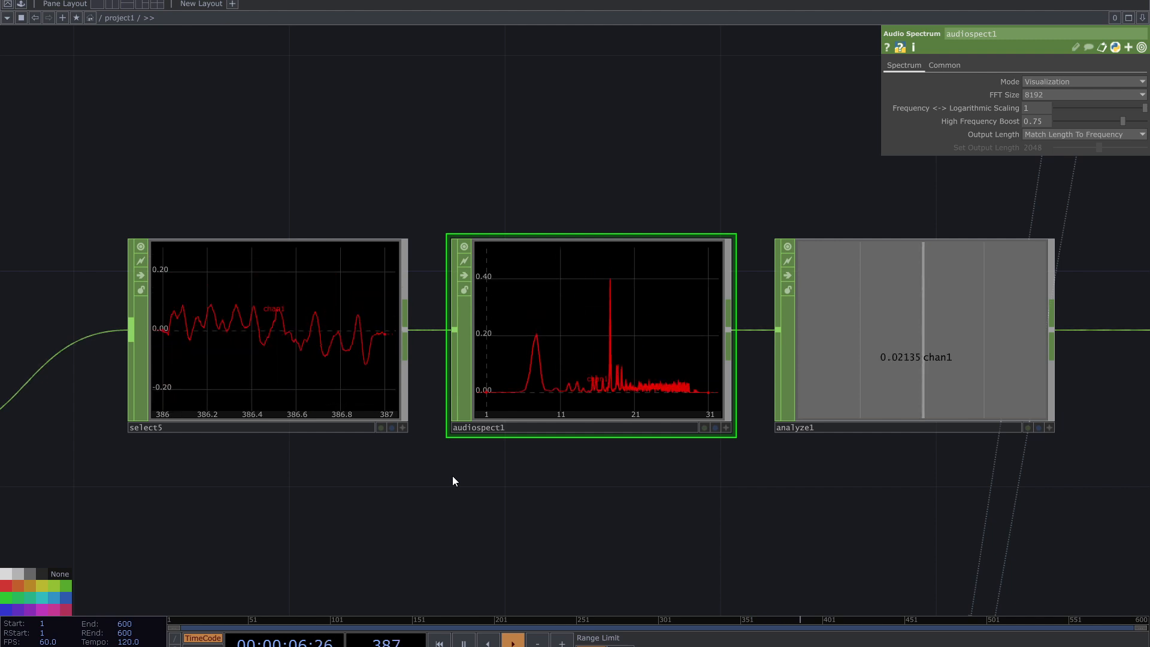
drag(597, 464, 260, 431)
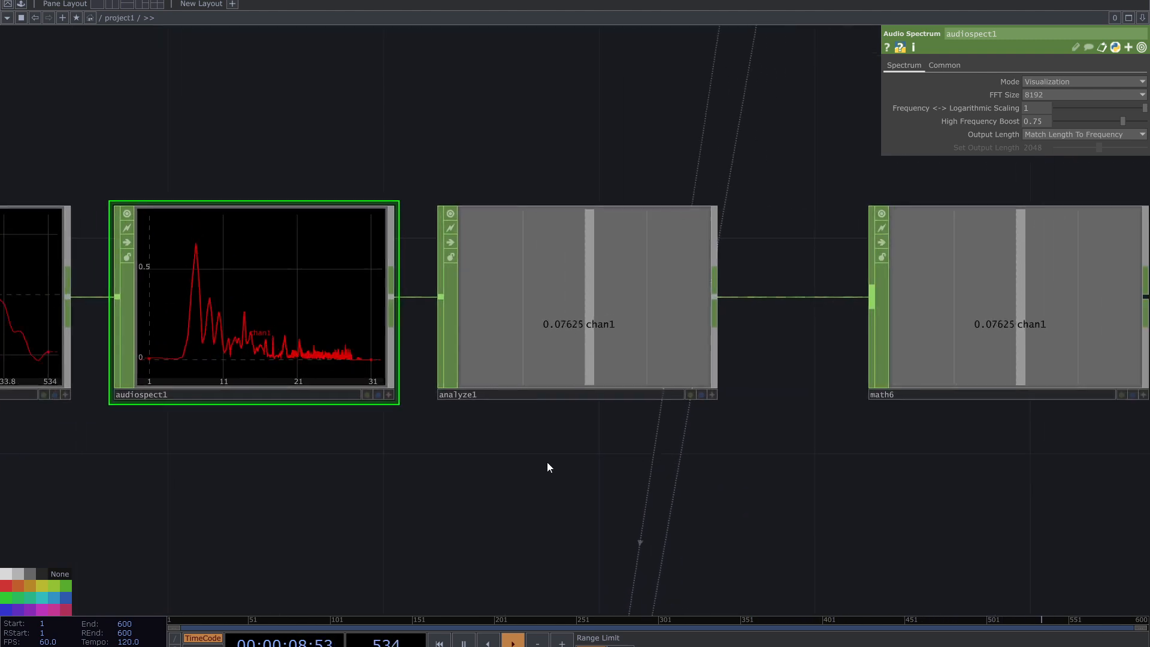
click(594, 346)
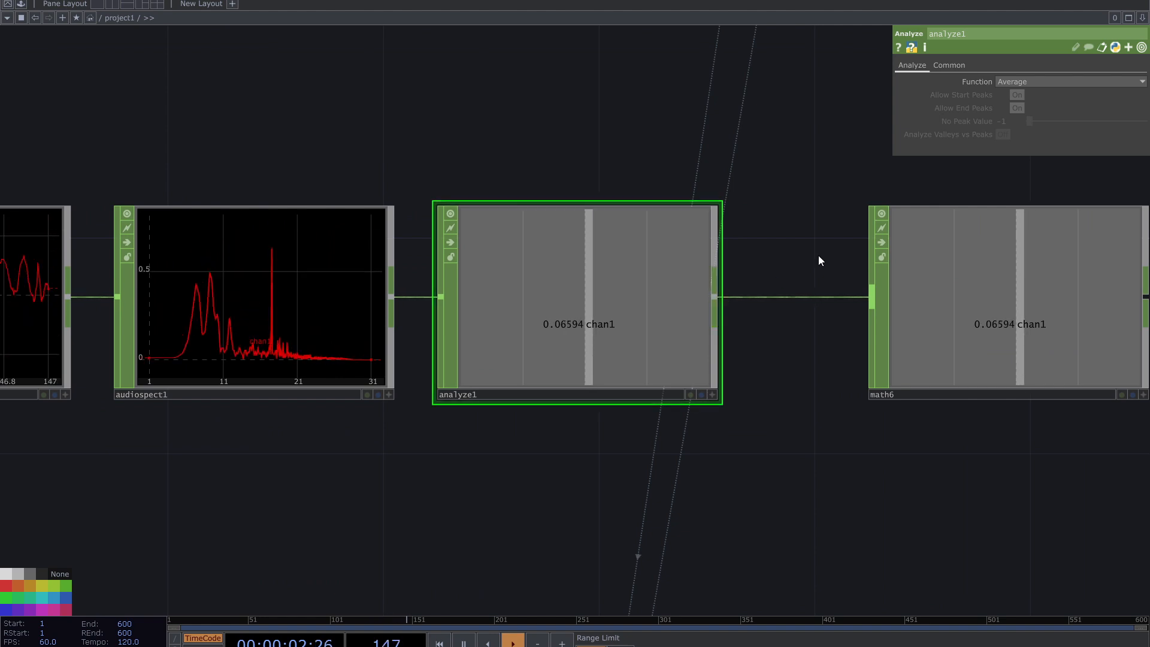
click(1006, 85)
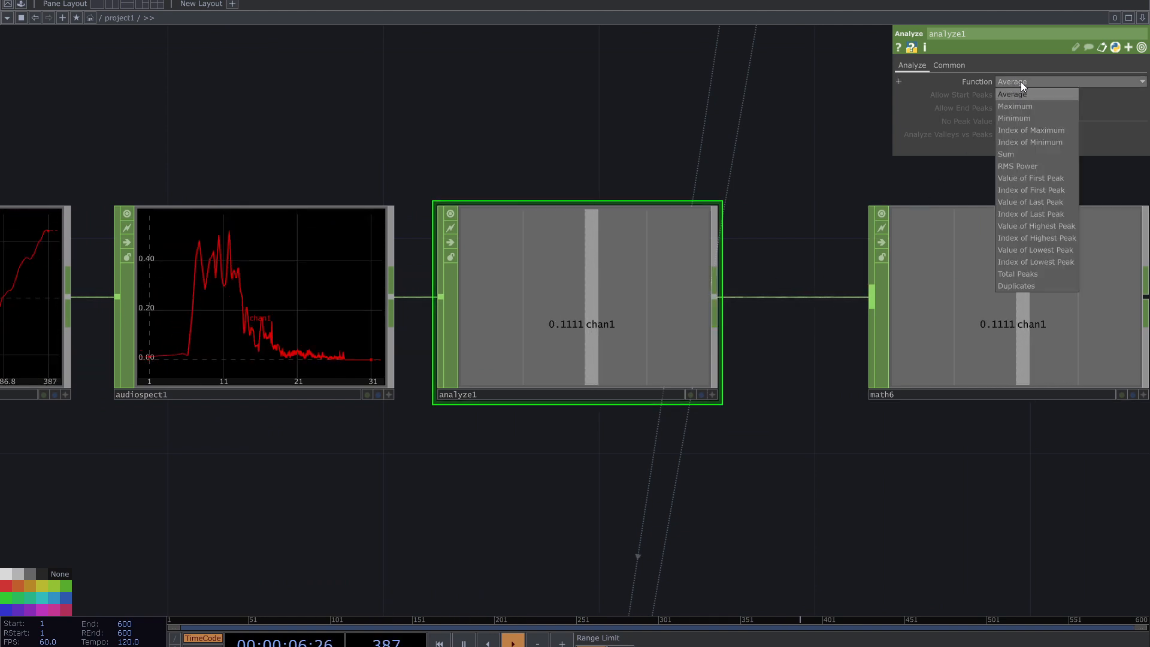
click(1018, 82)
- Add a Null CHOP fed by math6 and move math6 closer to analyze1
scroll(780, 307, down, 2)
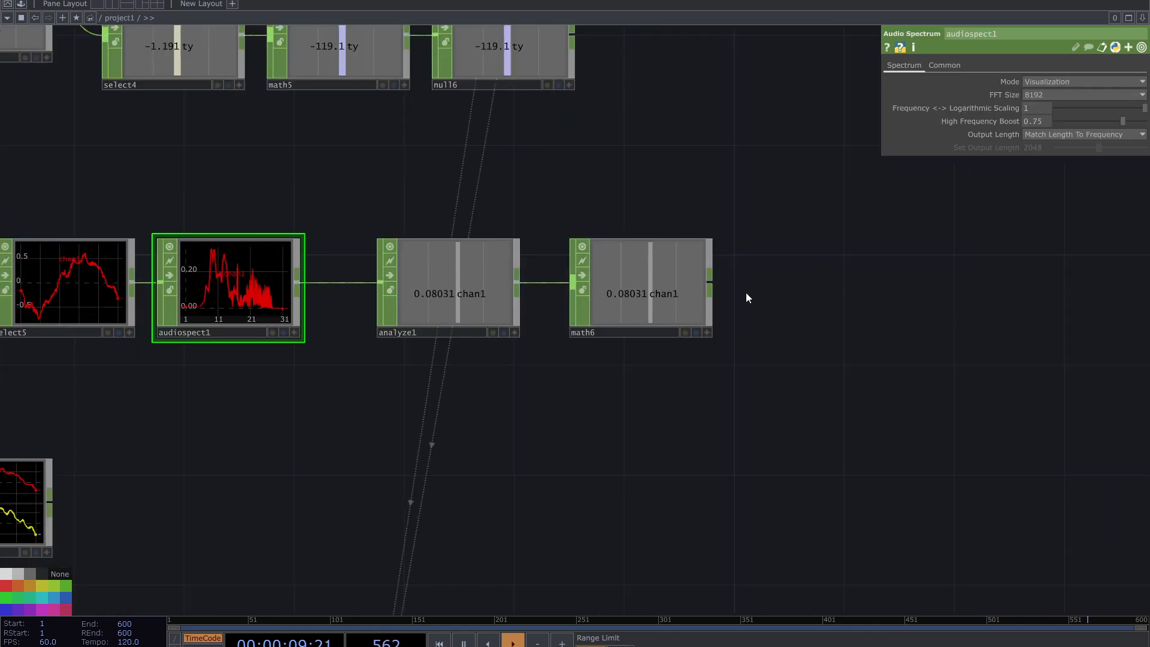
scroll(749, 293, up, 2)
drag(772, 301, 716, 323)
scroll(716, 324, up, 2)
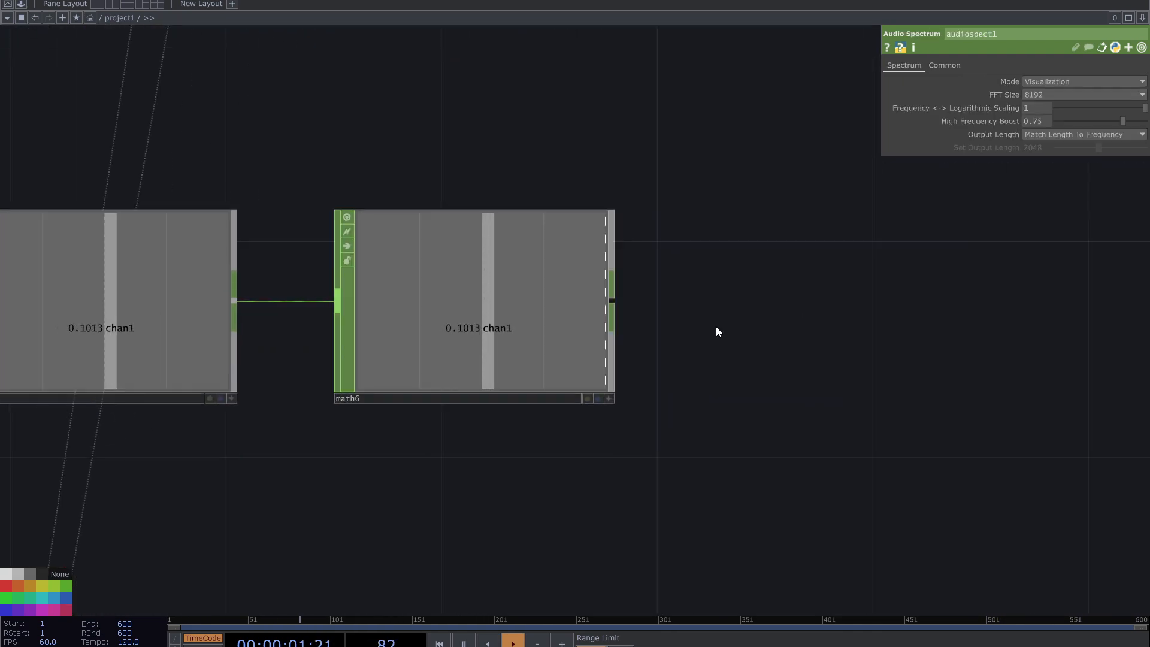
scroll(716, 325, down, 2)
right_click(640, 306)
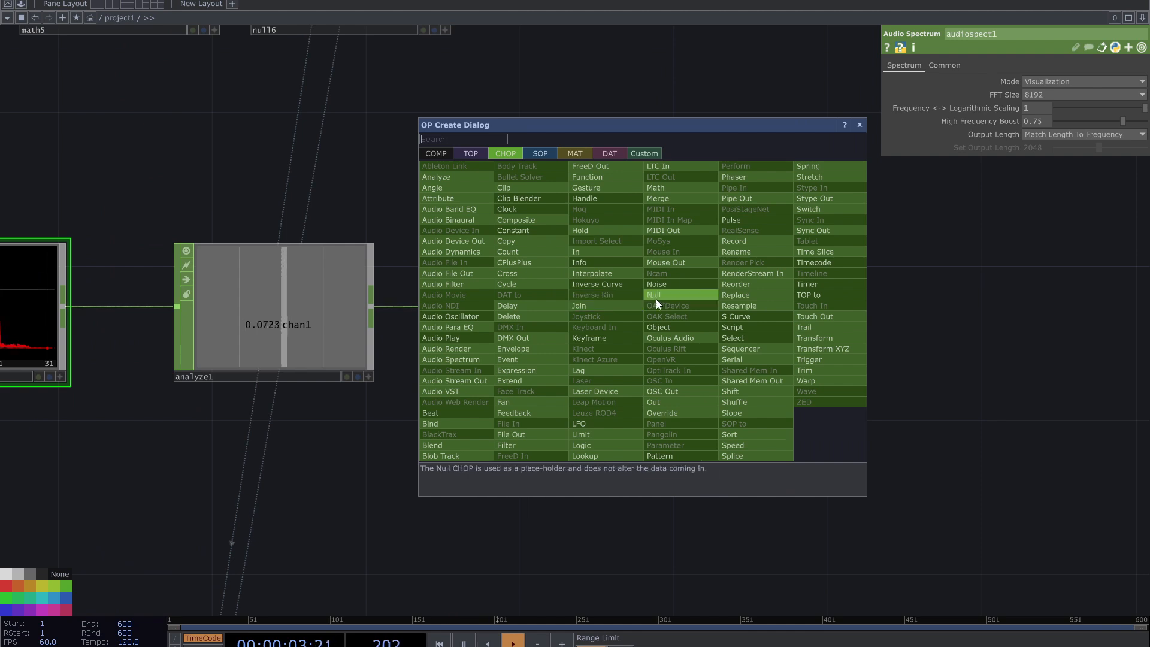
click(683, 295)
click(830, 310)
drag(628, 348, 590, 348)
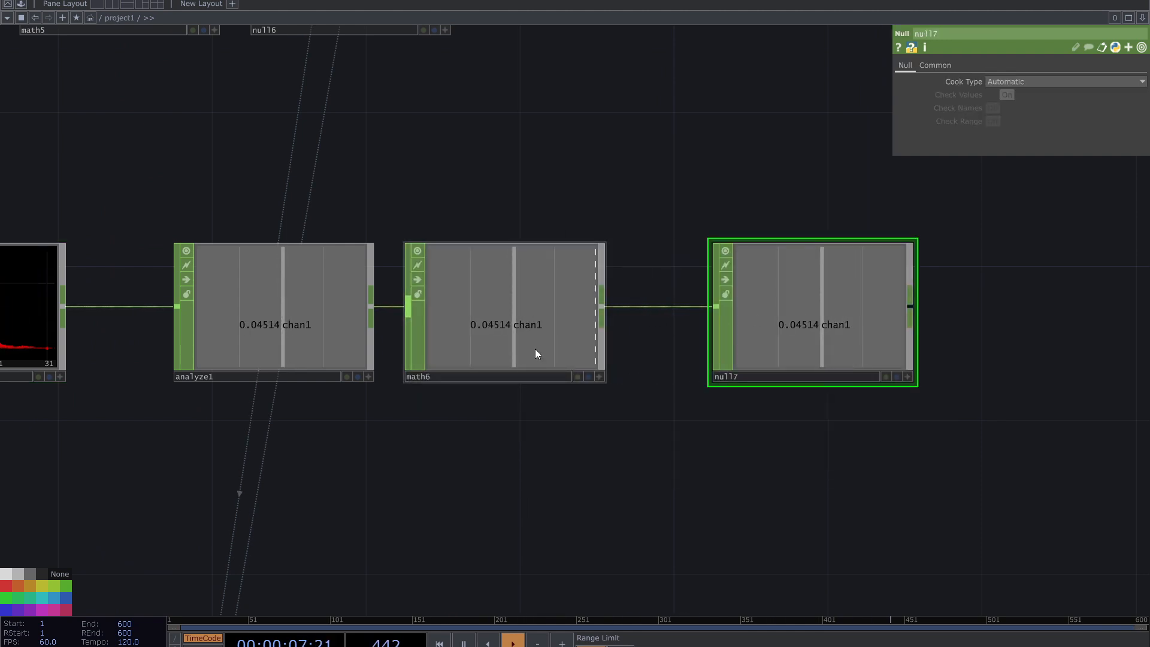
- Try inserting a Lag CHOP between math6 and null7, moving null7 further away to make room
scroll(652, 357, down, 2)
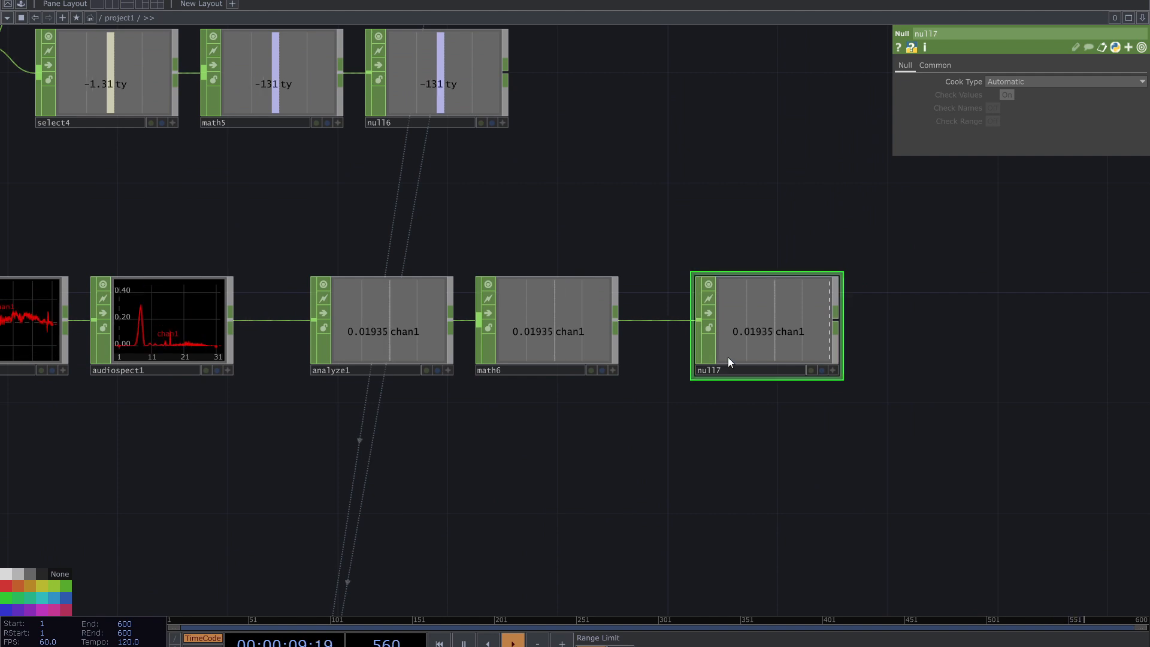
drag(727, 356, 893, 350)
right_click(735, 320)
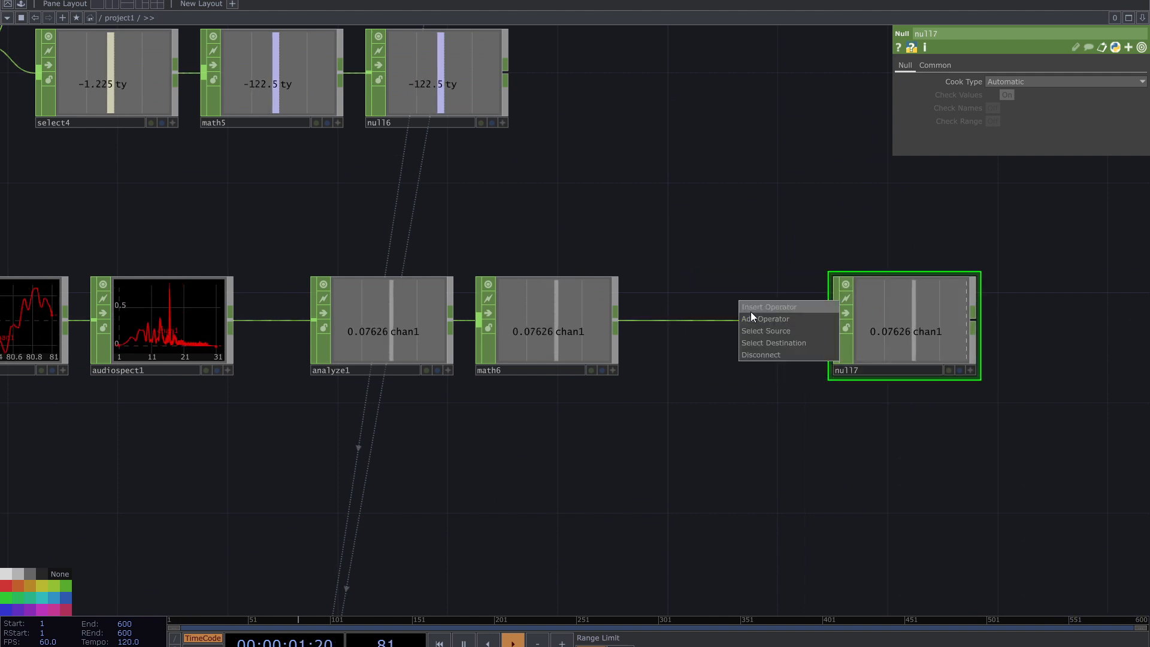
click(749, 312)
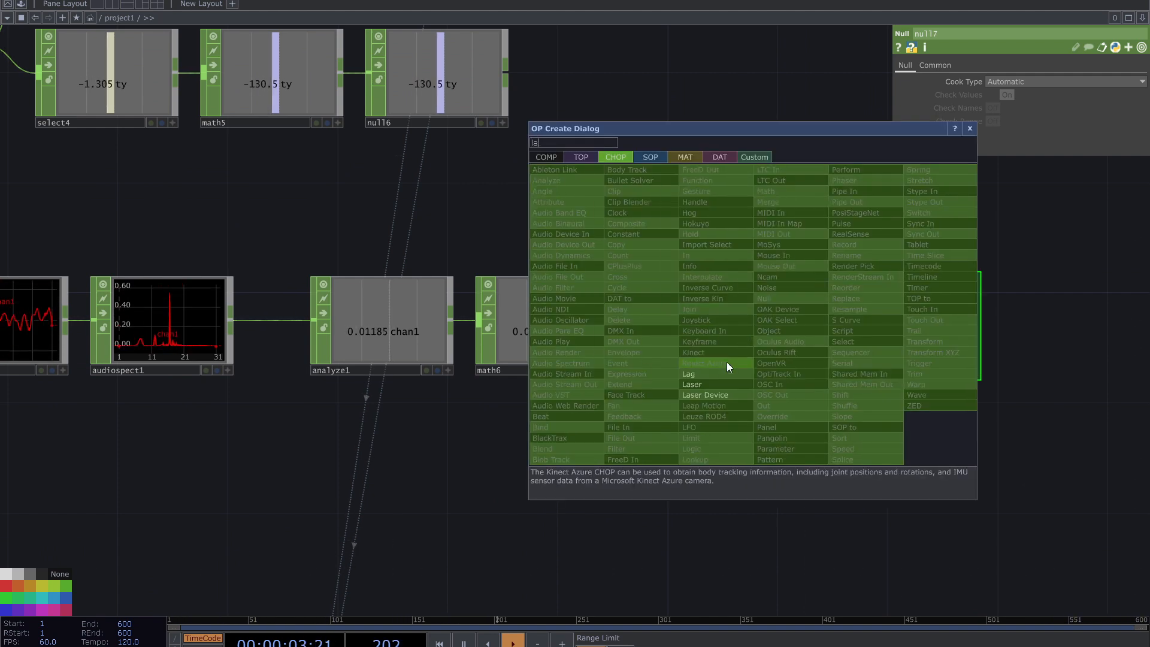
click(719, 372)
click(728, 324)
scroll(812, 404, up, 3)
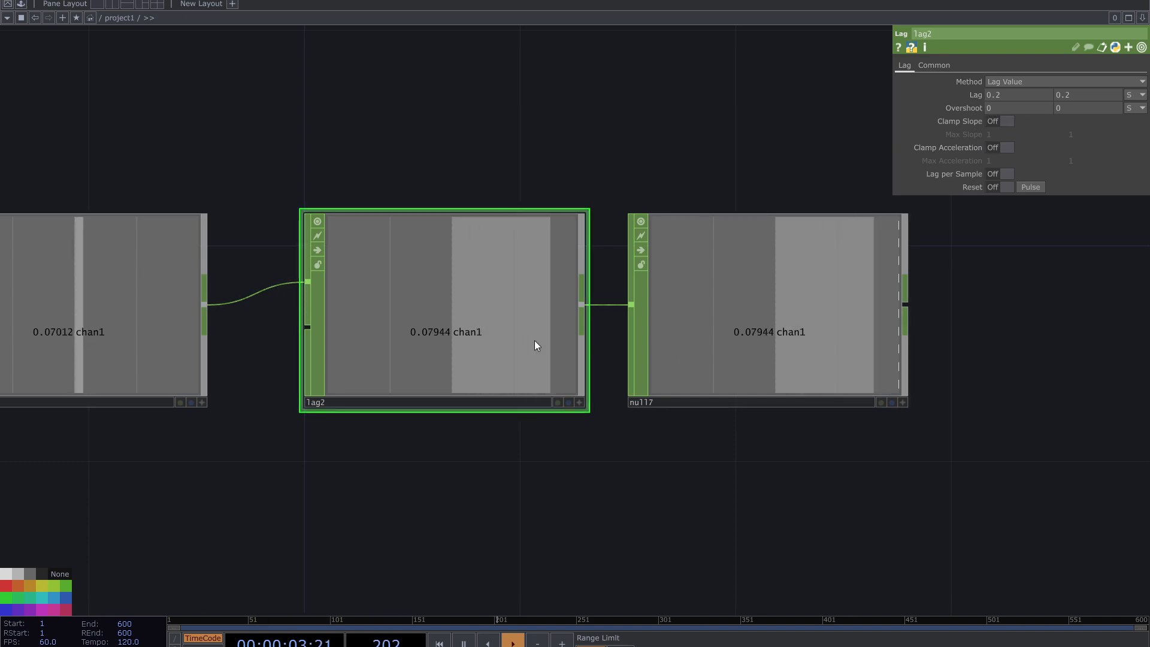
- Delete lag2 and move null7 right beside math6
key(Delete)
drag(658, 313, 402, 313)
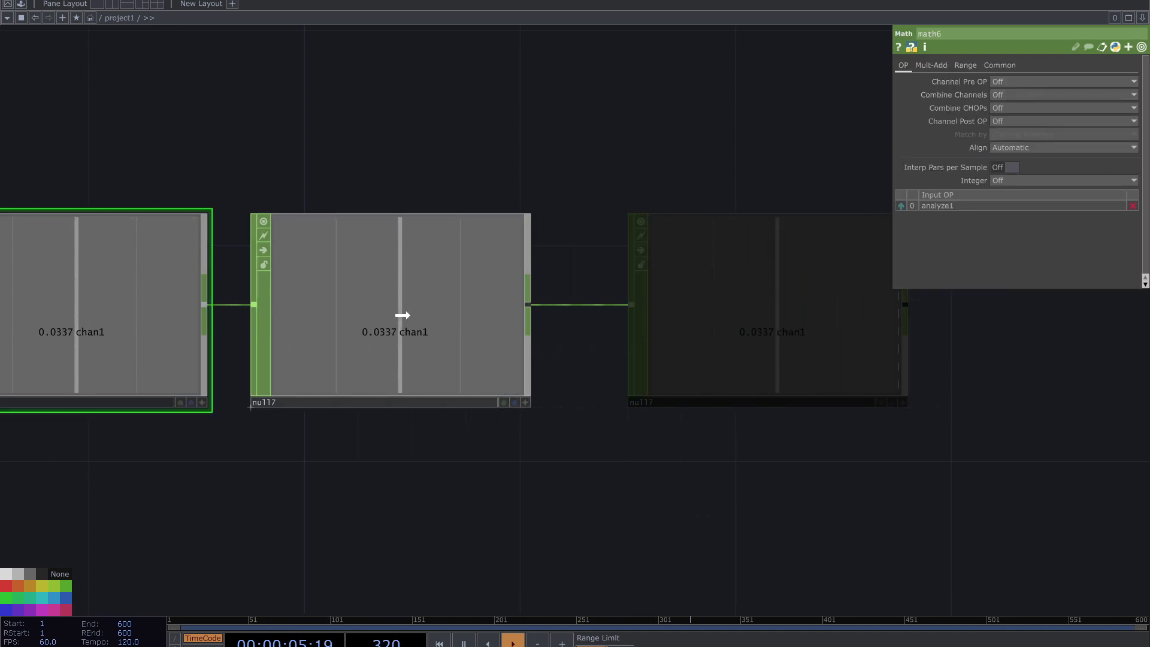
- Trigger keyboardin1's k1 channel several times and examine how trail1 plots its signal
scroll(477, 352, down, 2)
key(h)
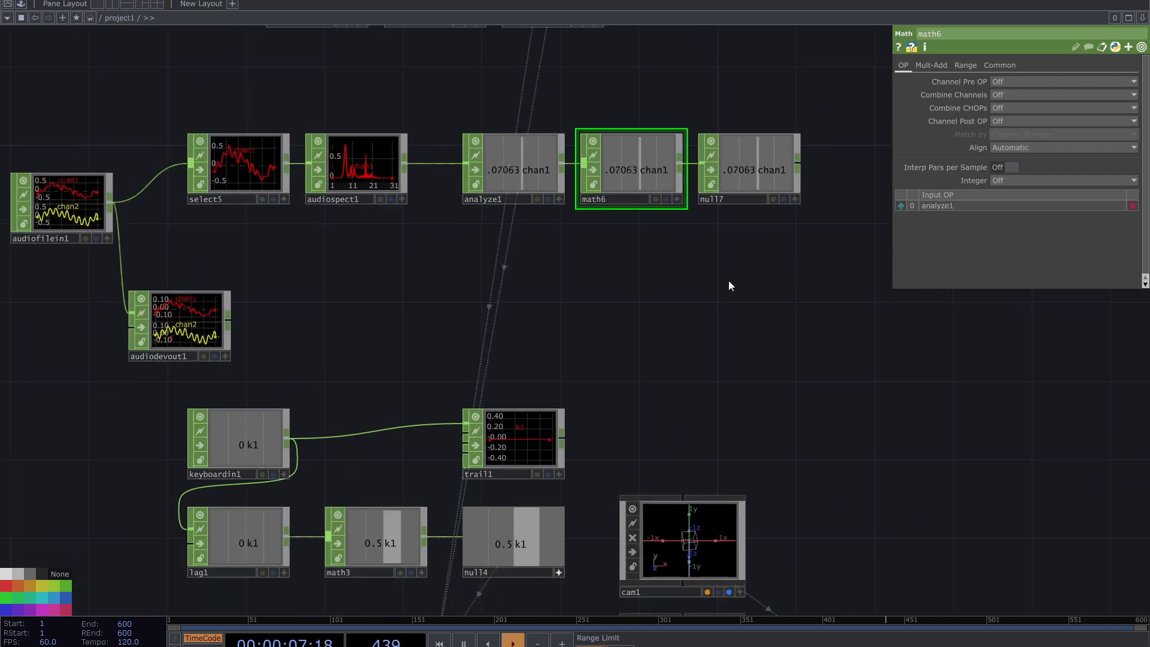
drag(771, 242, 760, 237)
mouse_move(714, 280)
mouse_down()
mouse_move(688, 275)
mouse_move(699, 263)
mouse_up()
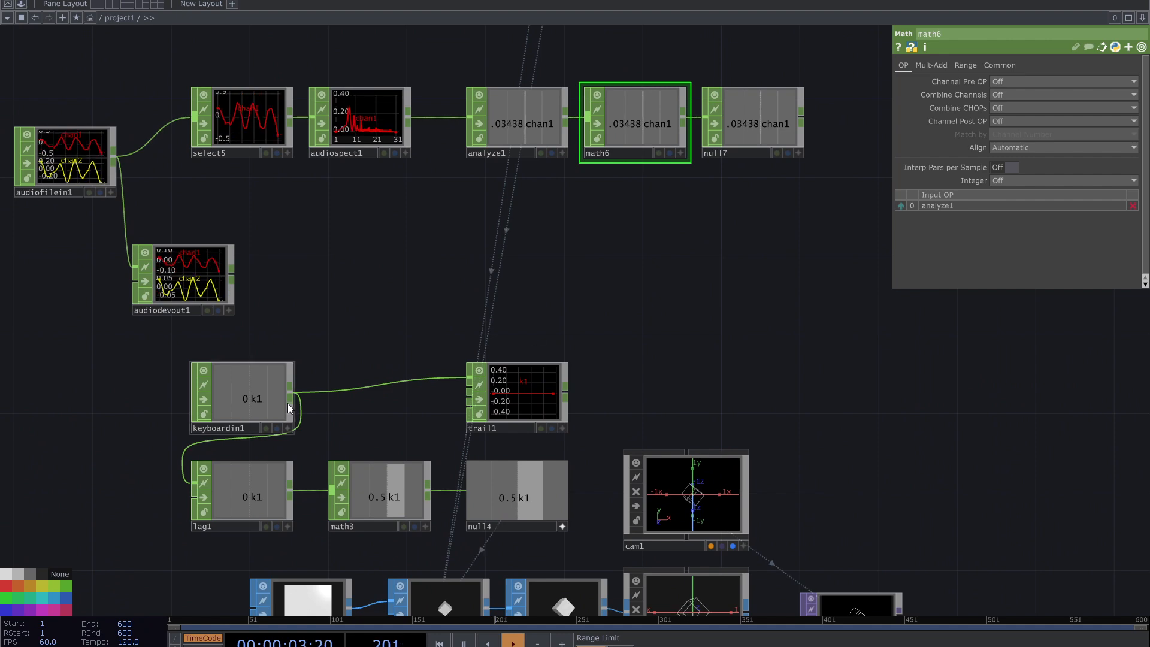
key(1)
key(1)
key(1)
key(1)
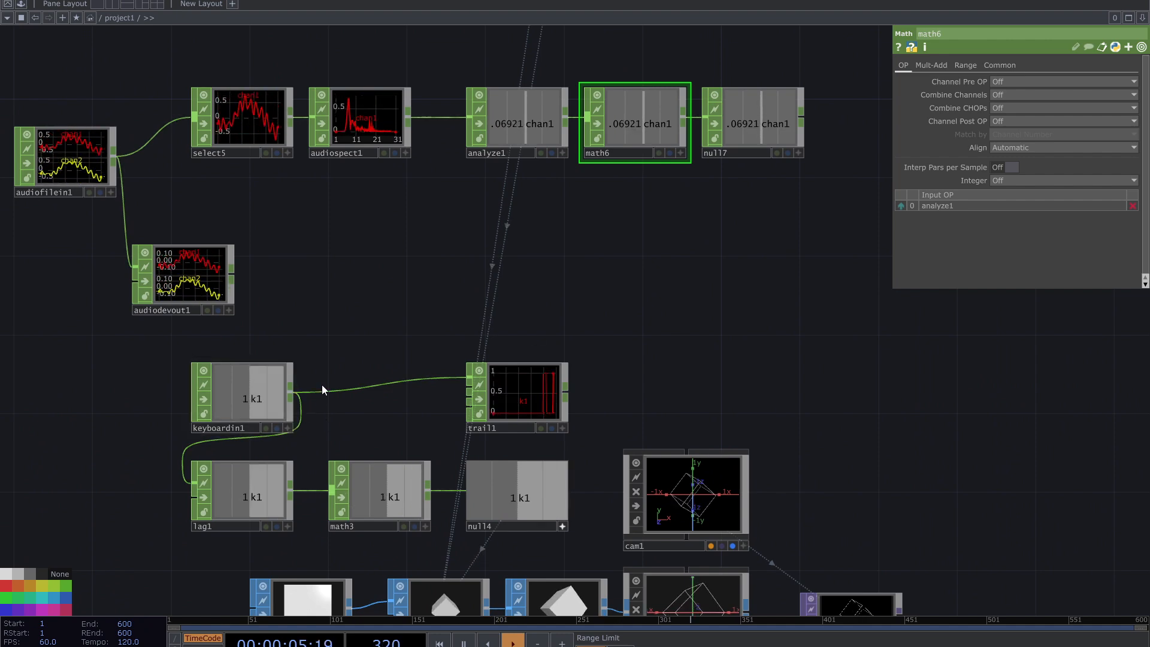
- Connect null7's output to trail1's first input in place of keyboardin1
click(802, 113)
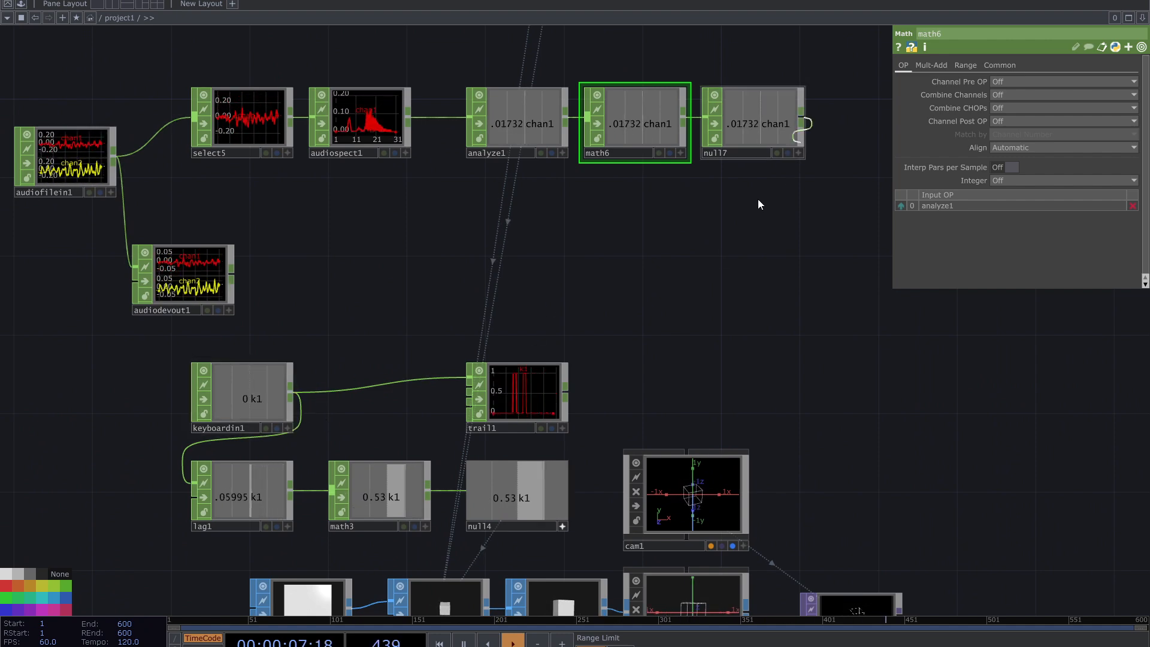
click(408, 381)
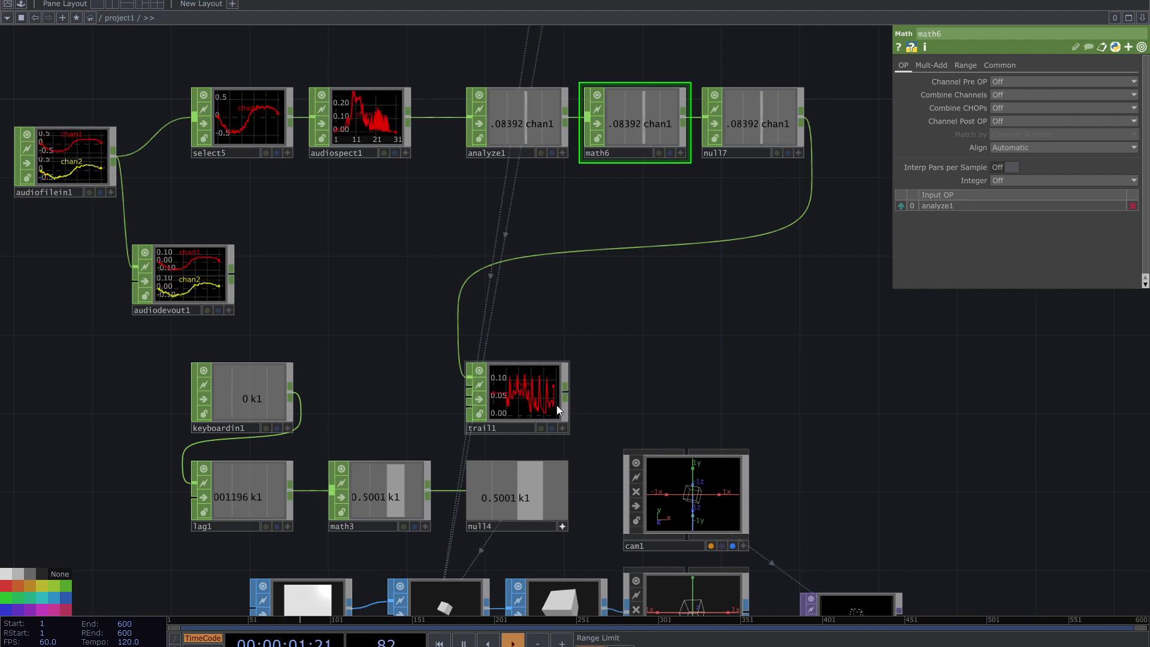
- Inspect trail1's plot of the audio signal and disconnect null7's output from trail1
scroll(576, 422, up, 3)
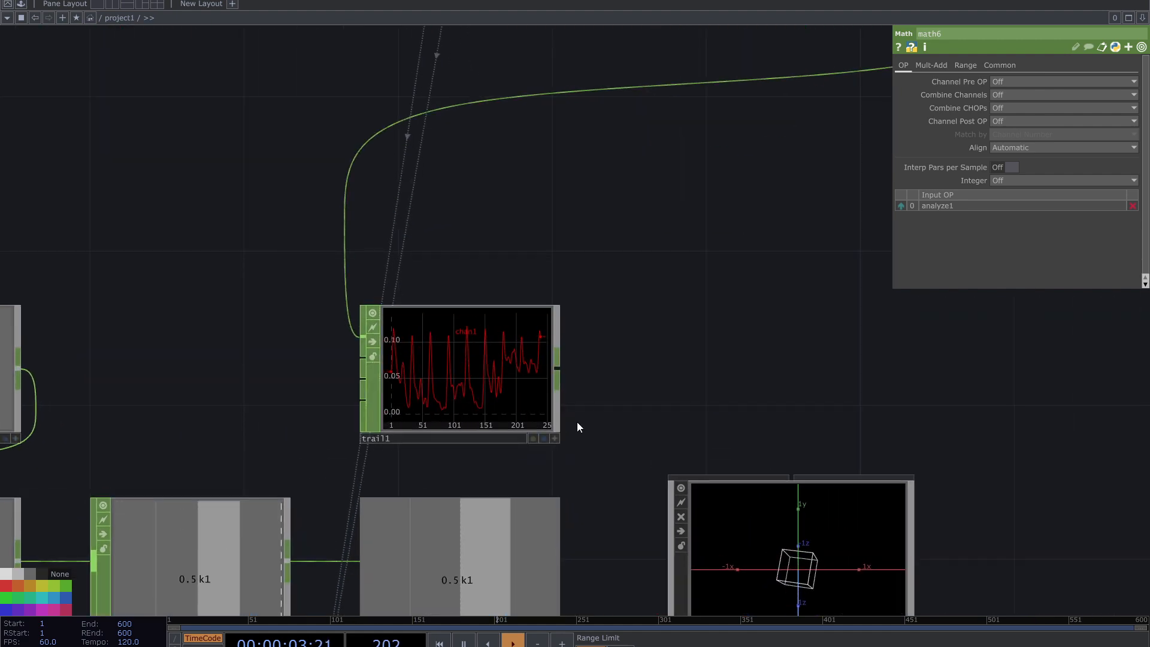
scroll(577, 422, down, 4)
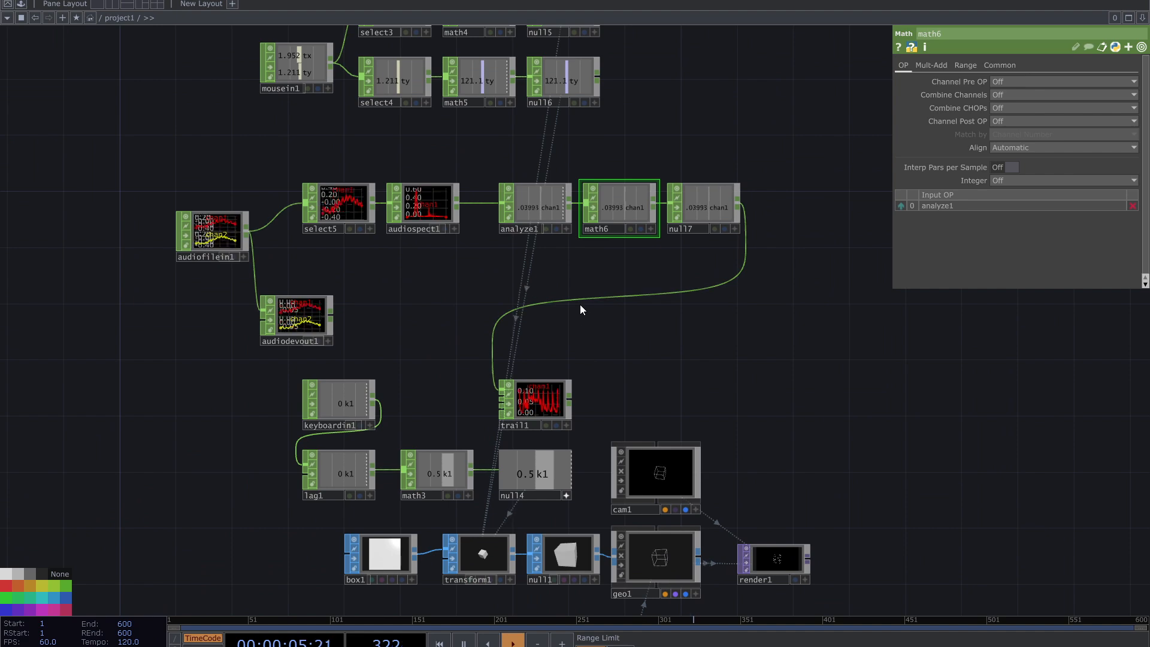
right_click(579, 306)
click(585, 328)
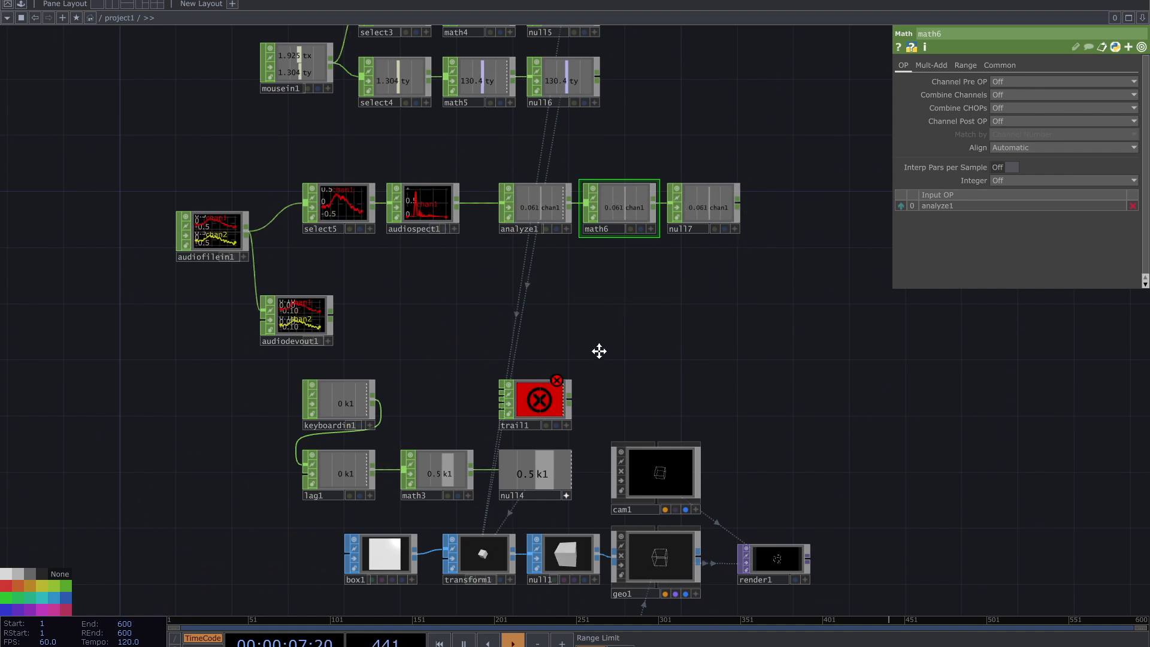
- Drive transform1's X, Y and Z scale with CHOP references to null7's chan1, and display render1 in the network background
scroll(598, 360, down, 1)
click(491, 540)
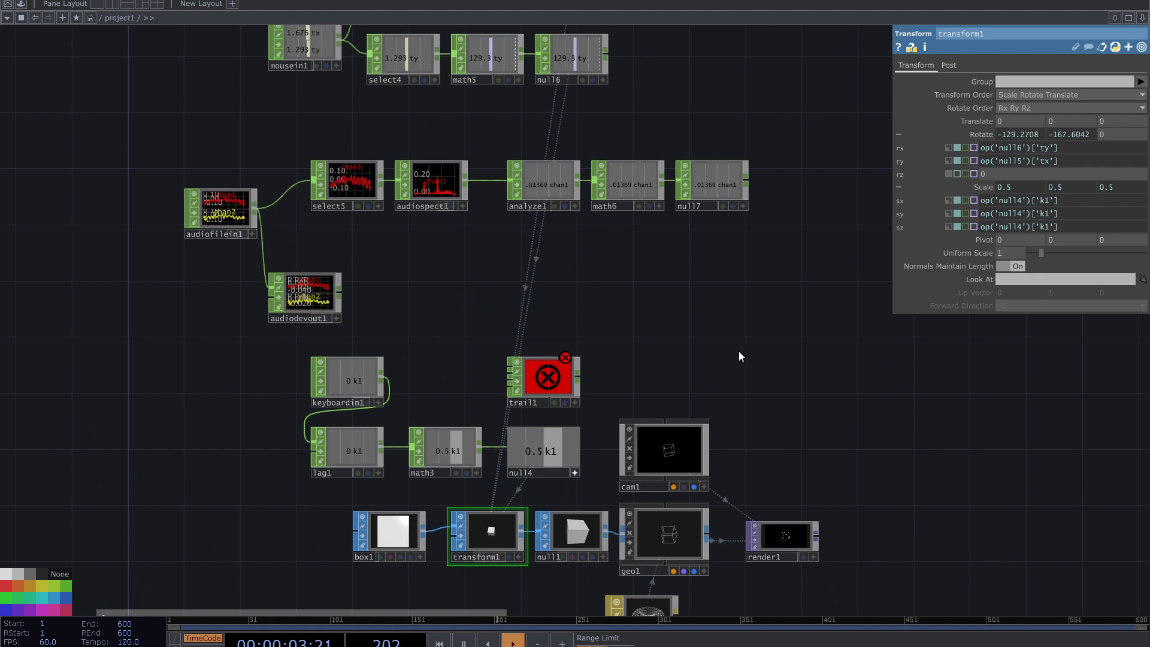
key(1)
key(1)
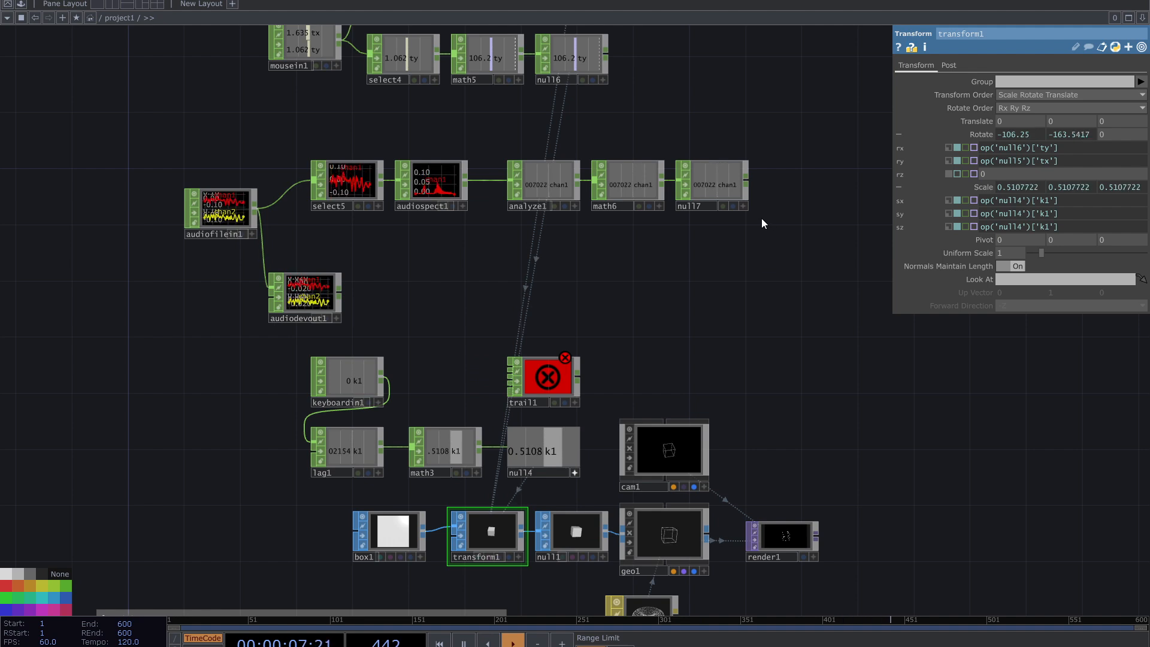
click(742, 206)
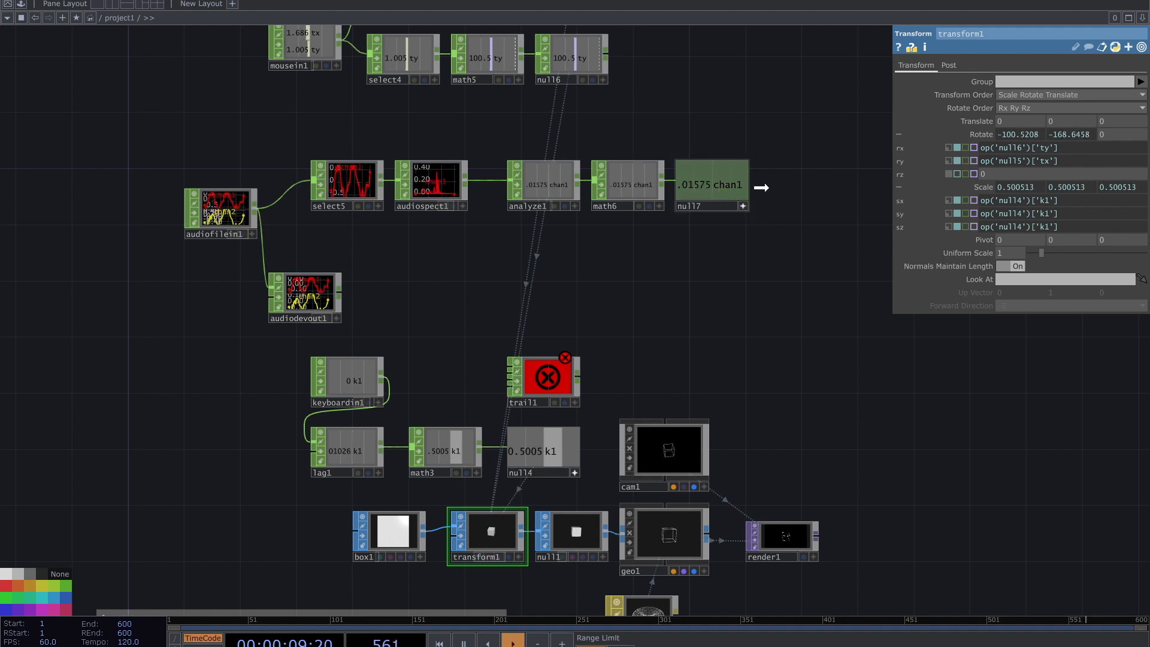
drag(982, 195, 983, 196)
click(1011, 211)
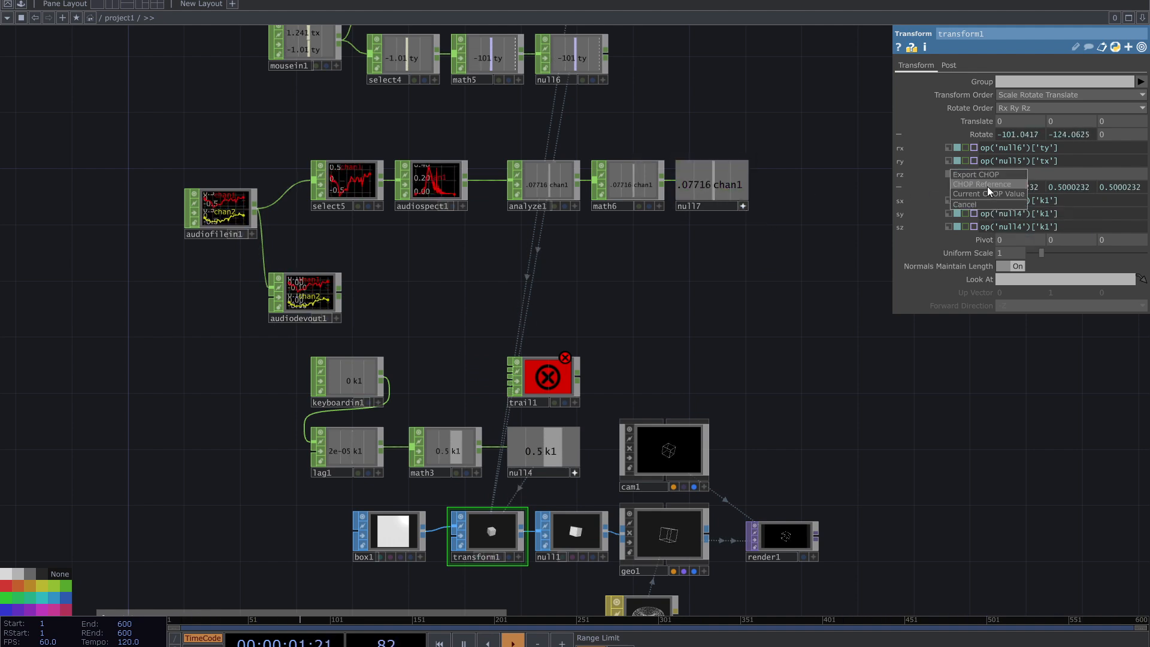
click(803, 556)
drag(778, 293, 611, 372)
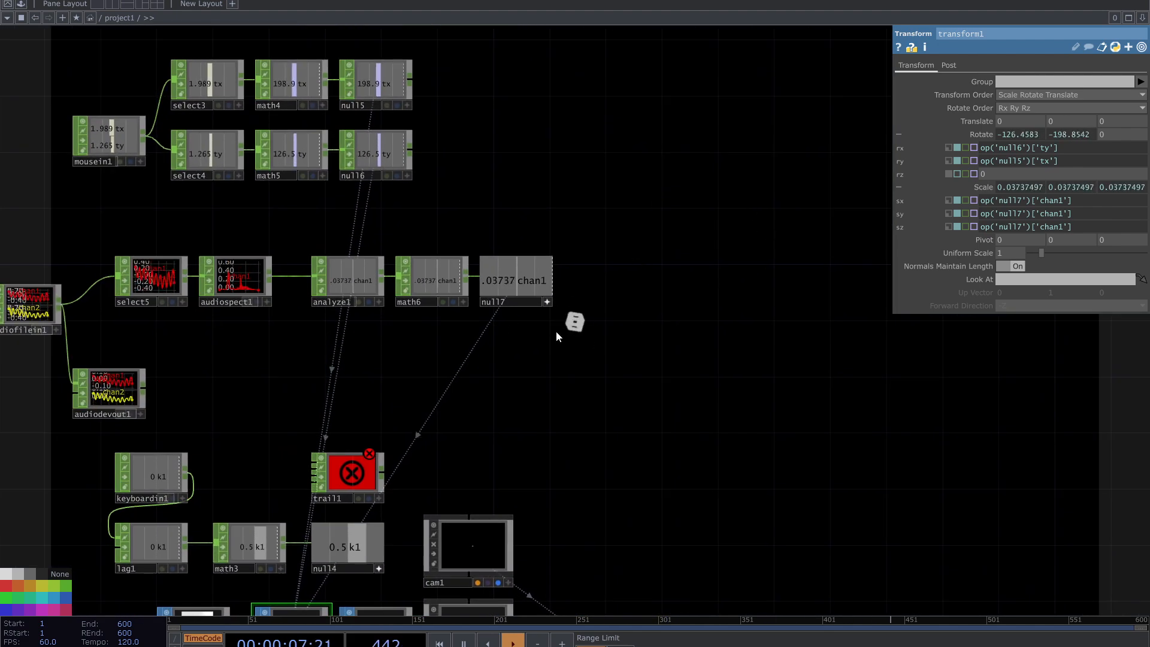
- Set math6's To Range to .5 and 2
scroll(577, 314, up, 4)
click(316, 290)
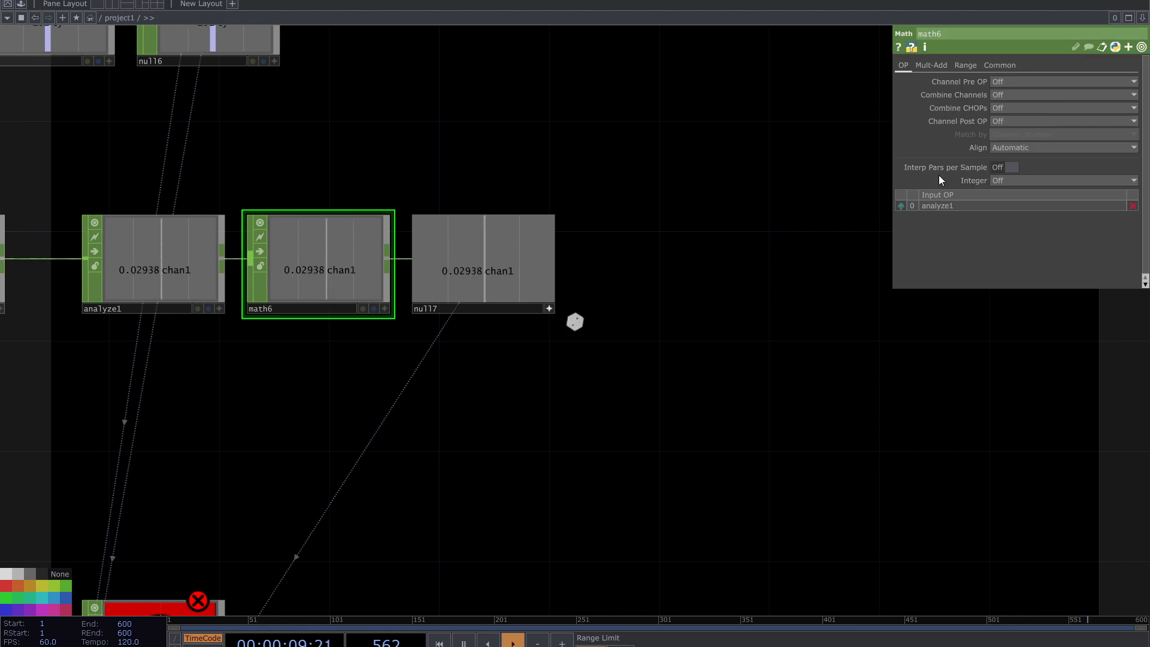
click(965, 66)
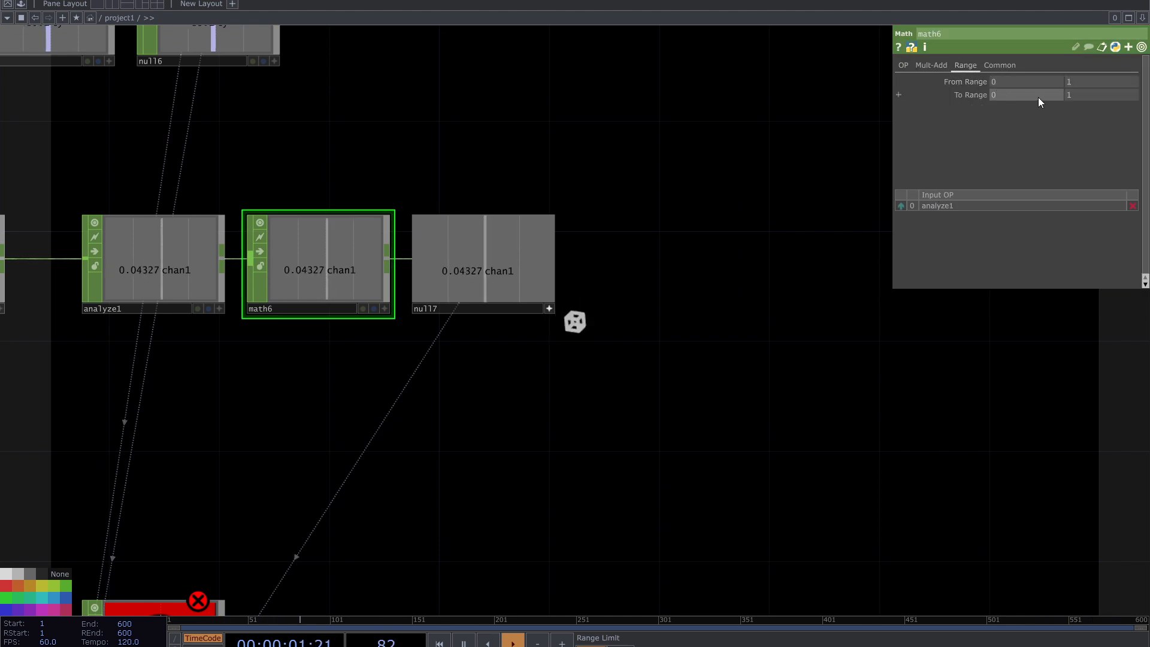
text(.5)
click(1089, 97)
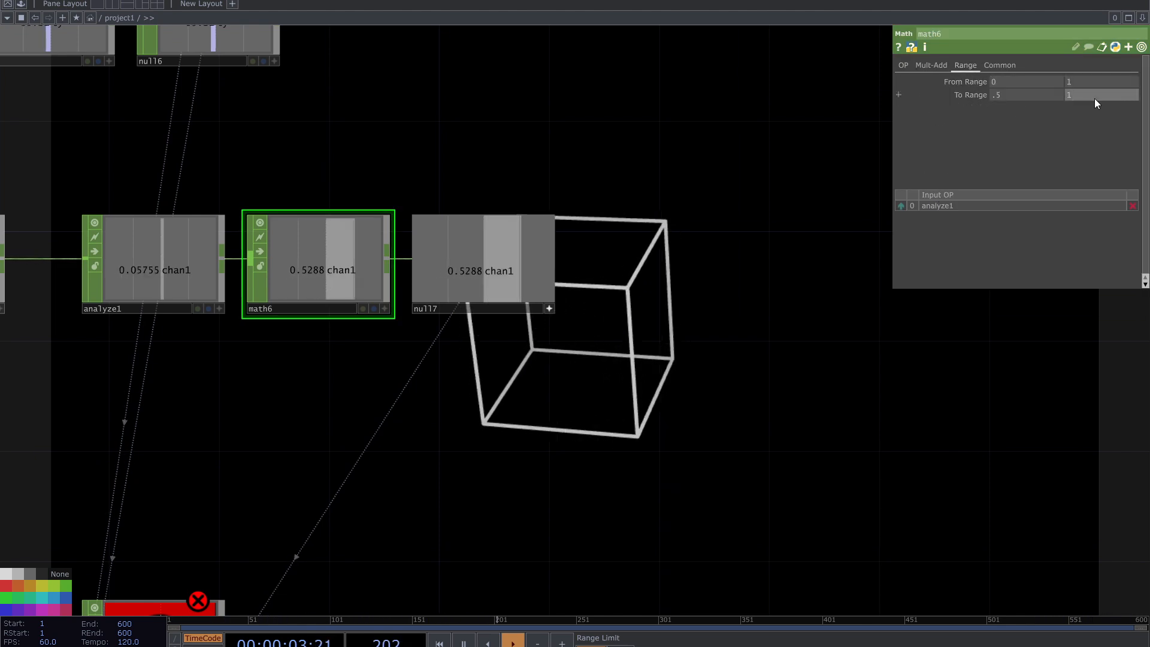
text(2)
key(Return)
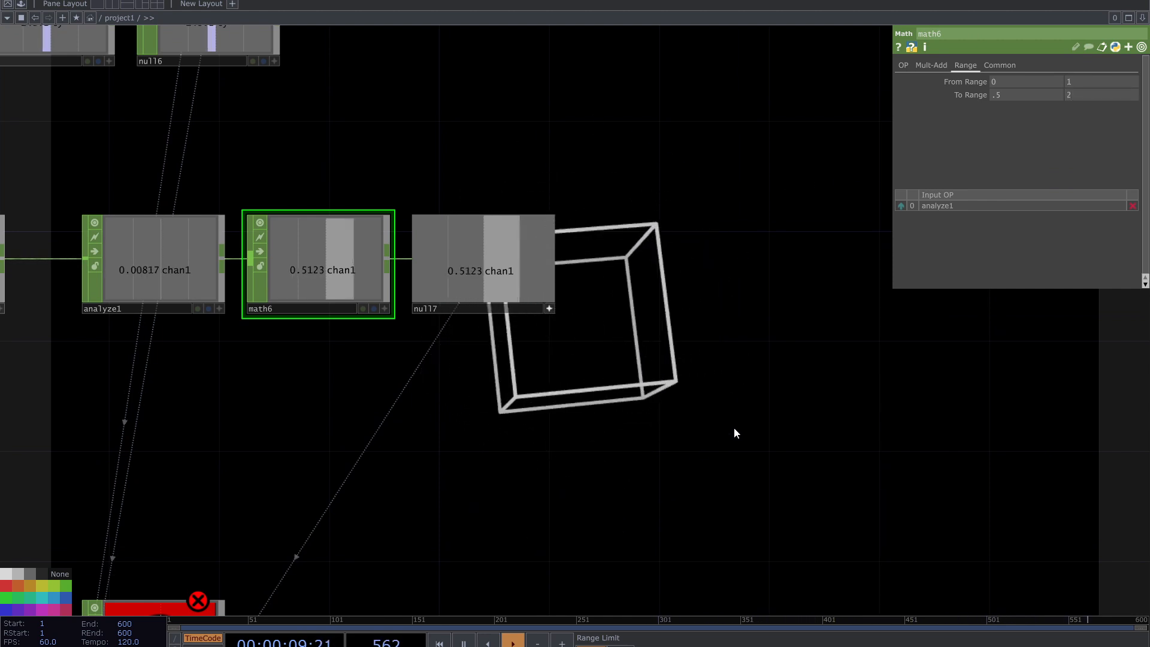
- Add an OSC In CHOP in the empty area above mousein1, look at its parameters, and delete it
scroll(707, 311, down, 5)
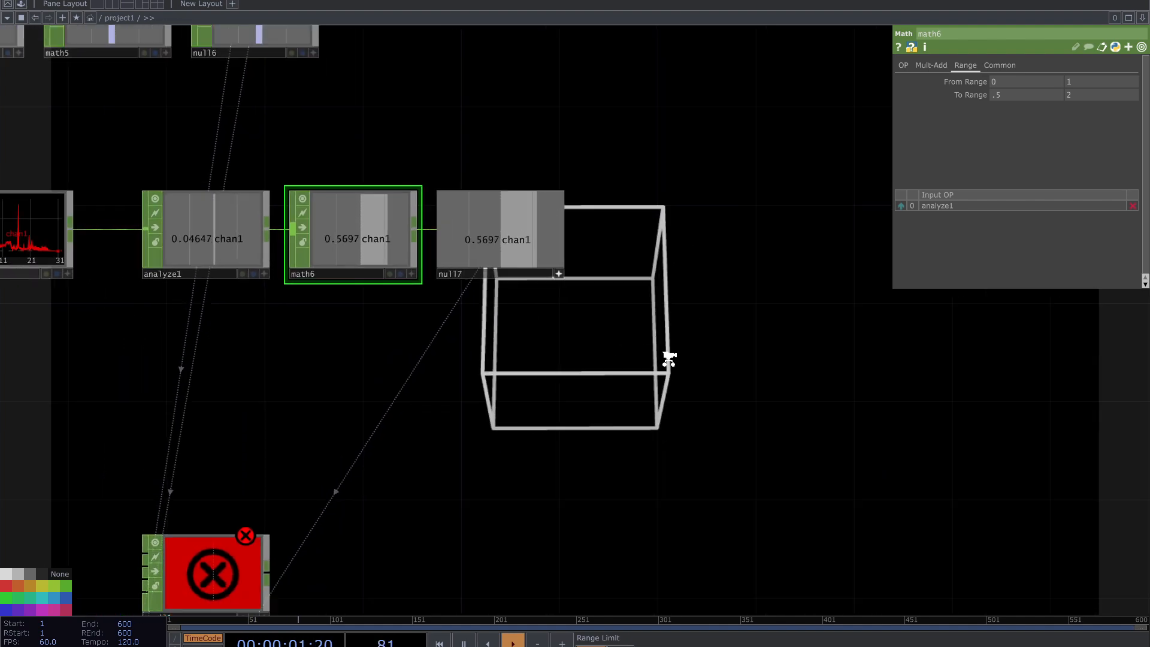
drag(462, 386, 520, 375)
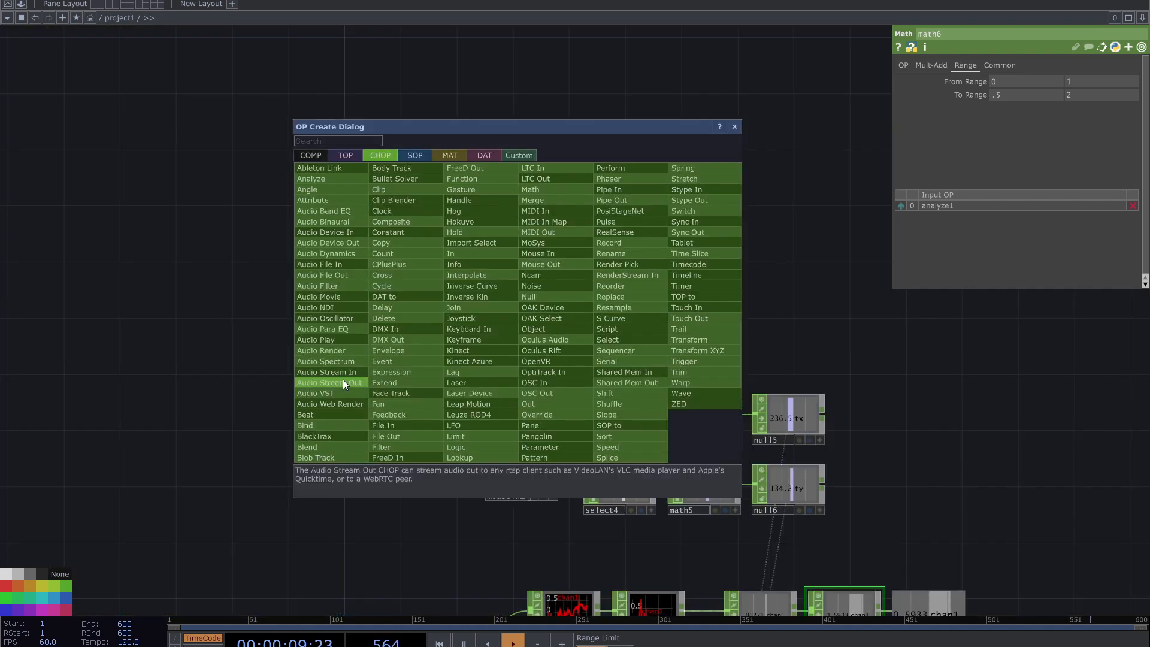
text(sc)
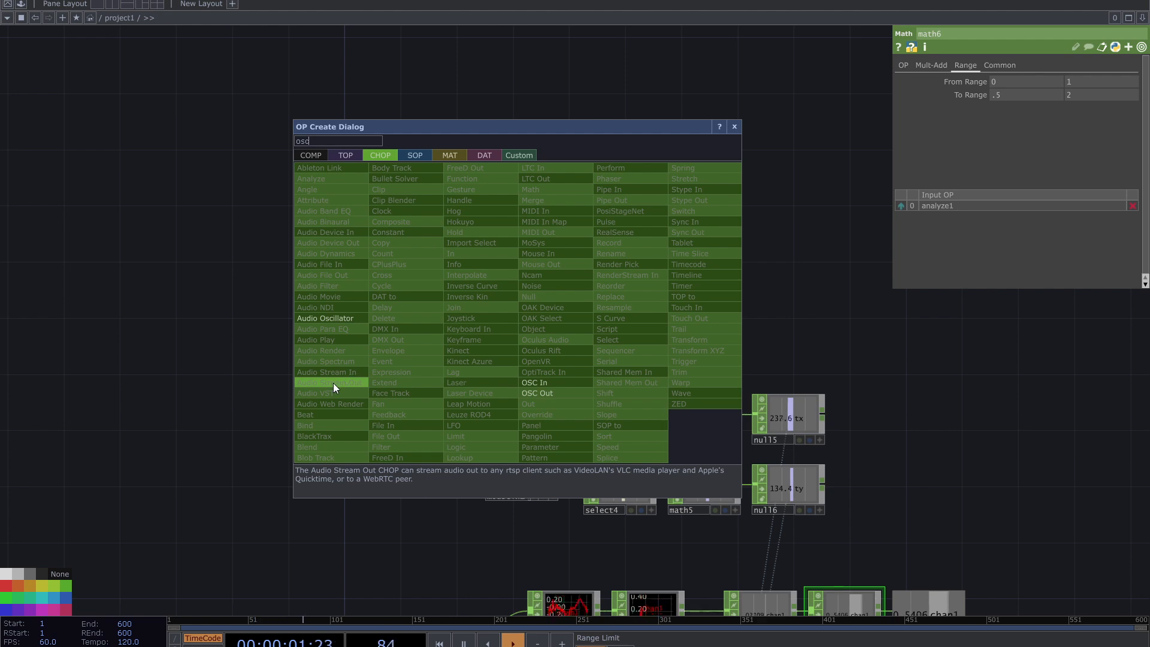
click(547, 385)
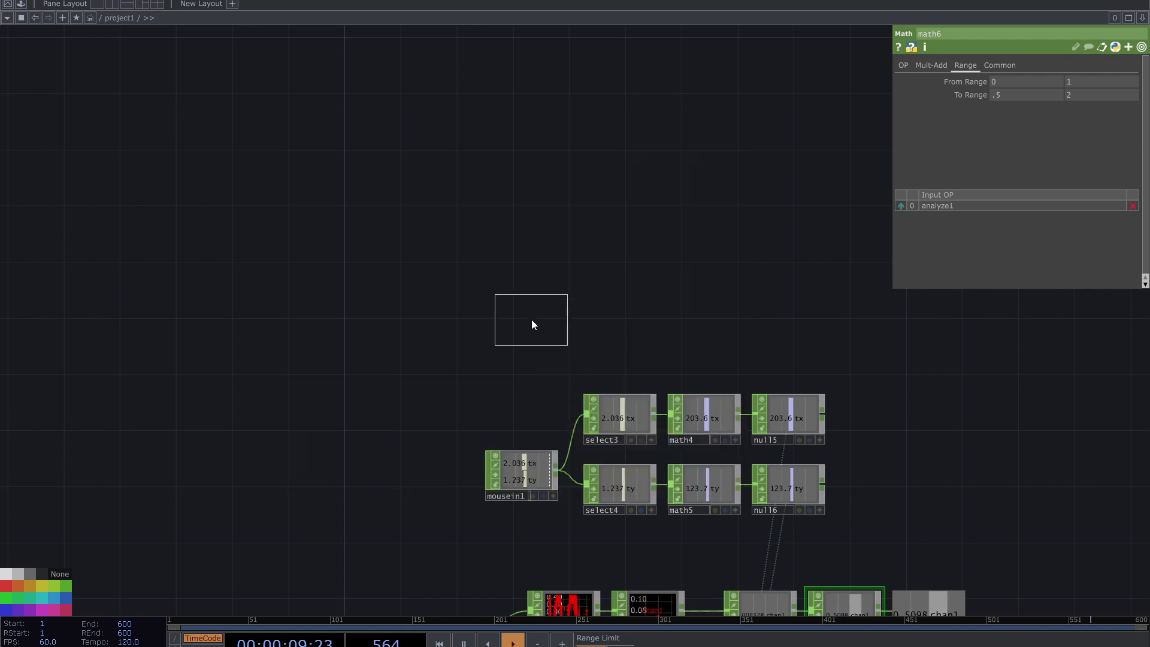
click(532, 320)
scroll(532, 323, up, 5)
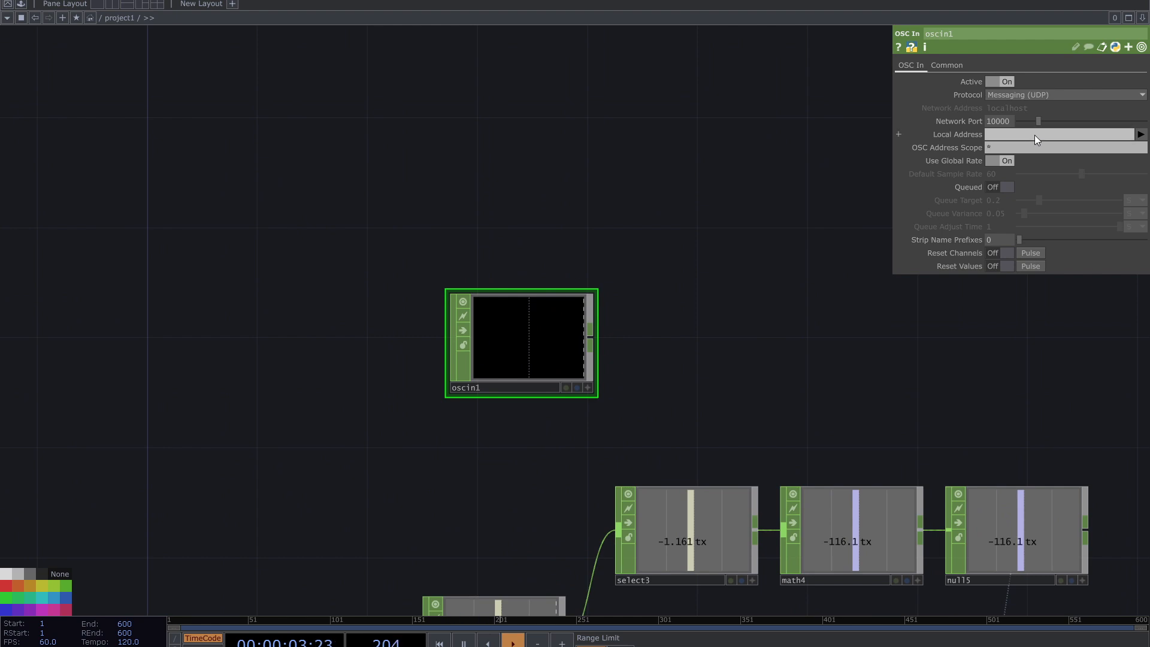
key(Delete)
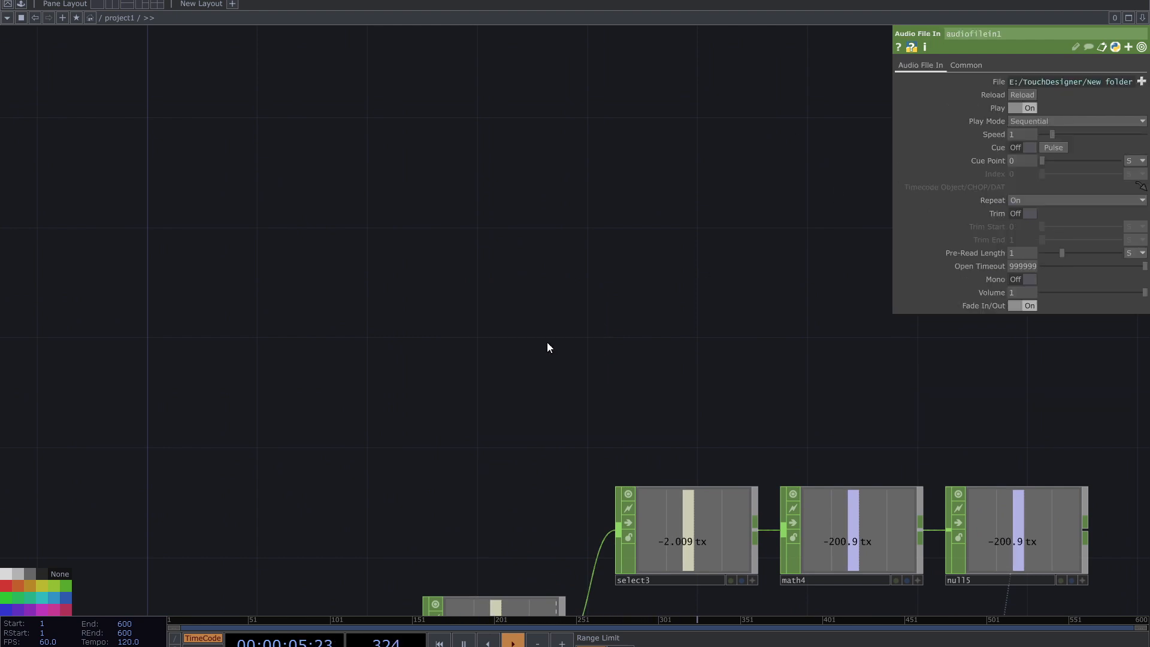
- Place a MIDI In CHOP in the empty network area above the mousein1 chain
drag(547, 342, 506, 327)
scroll(496, 323, down, 2)
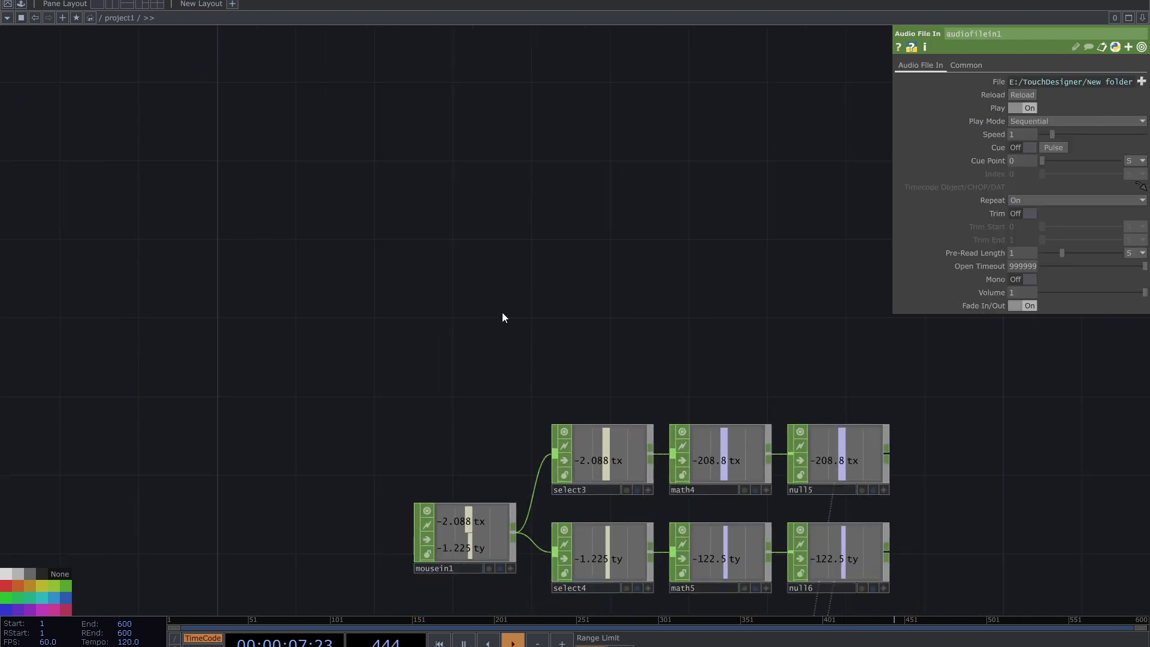
key(Tab)
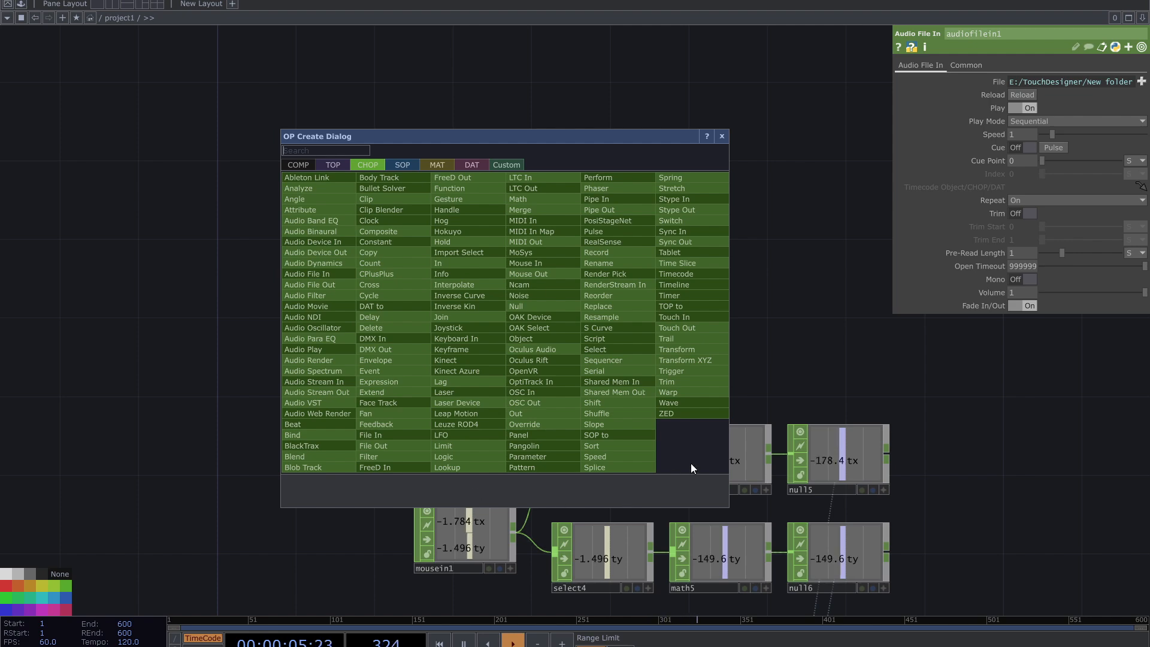
click(782, 318)
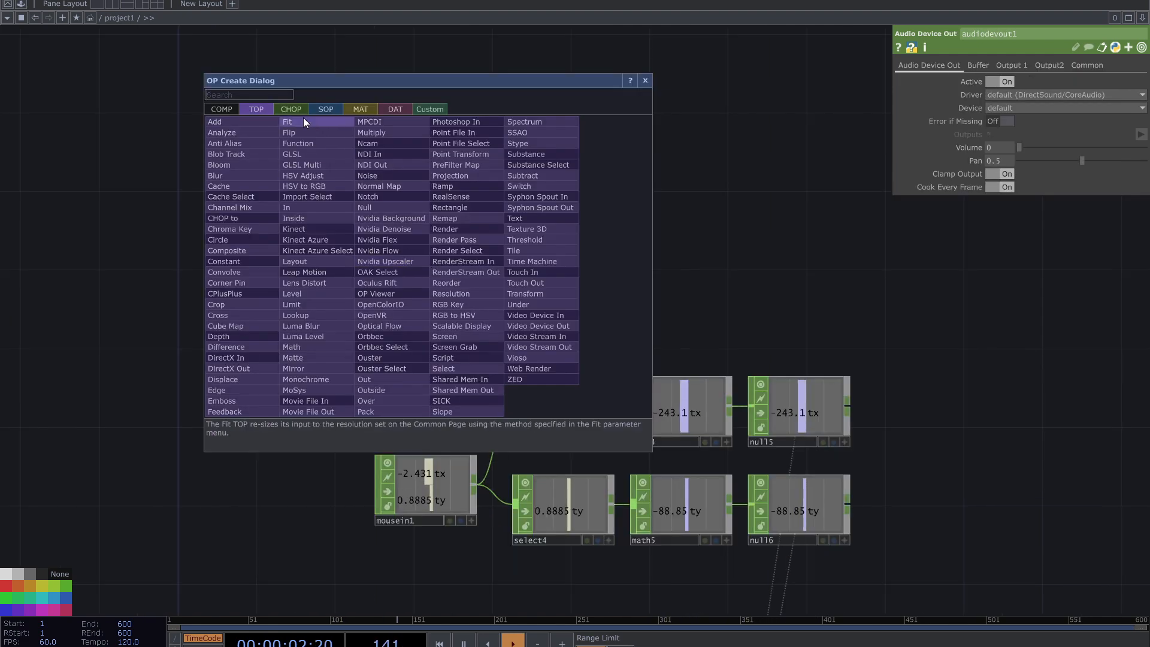
text(n)
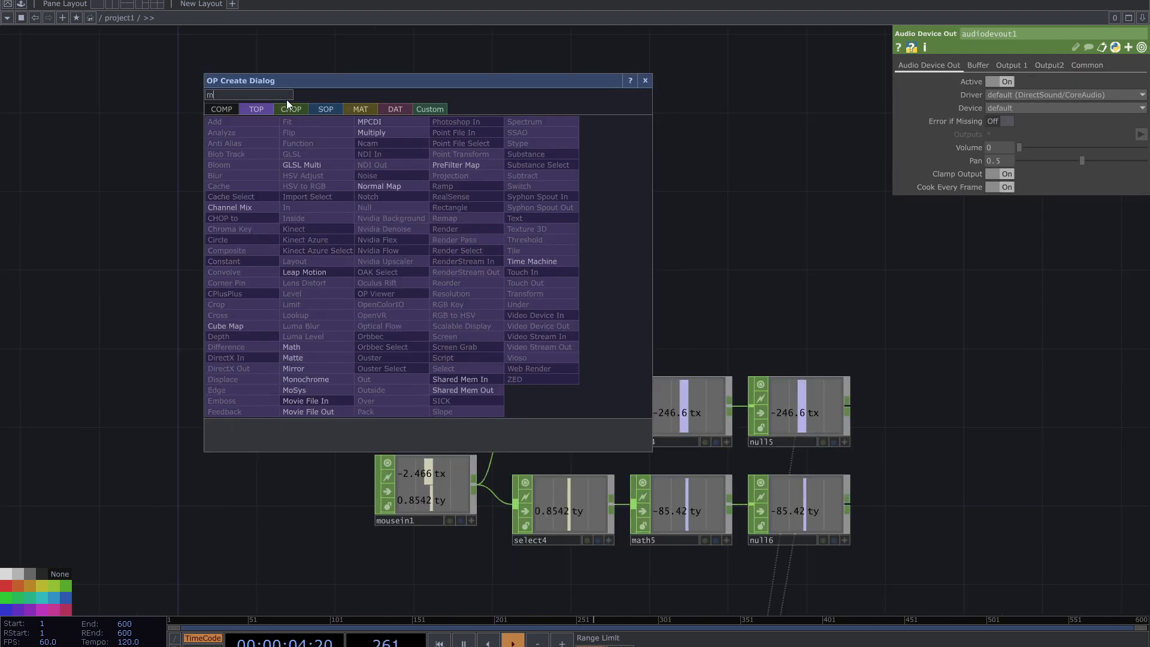
key(BackSpace)
text(m)
click(292, 106)
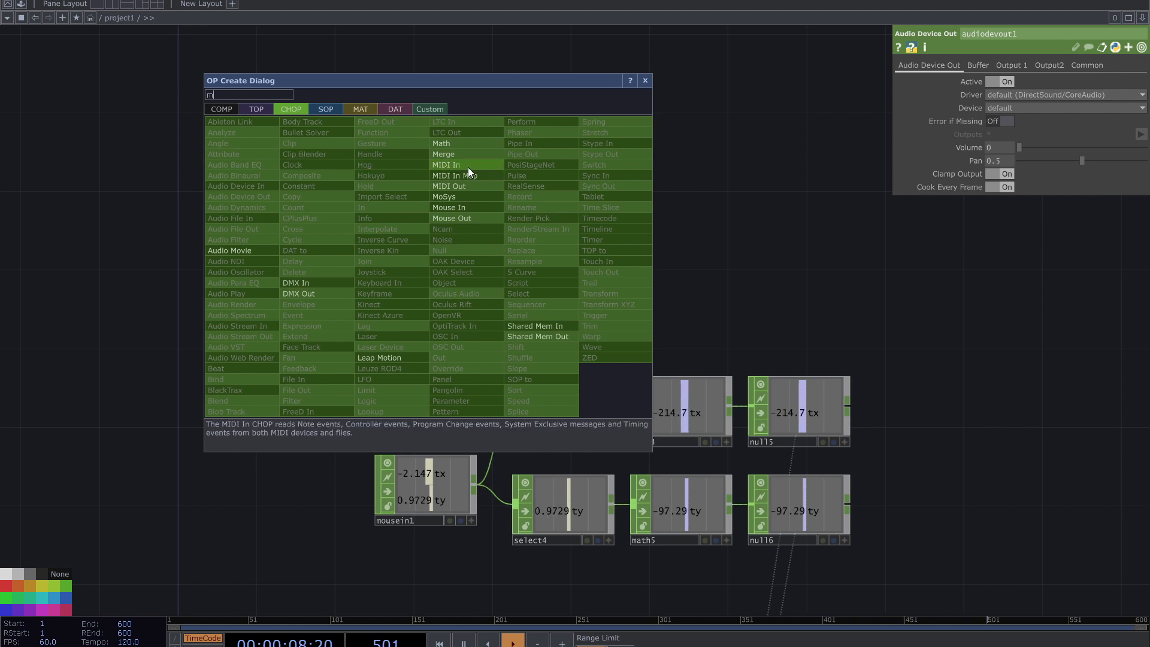
click(468, 167)
click(459, 173)
scroll(461, 173, up, 3)
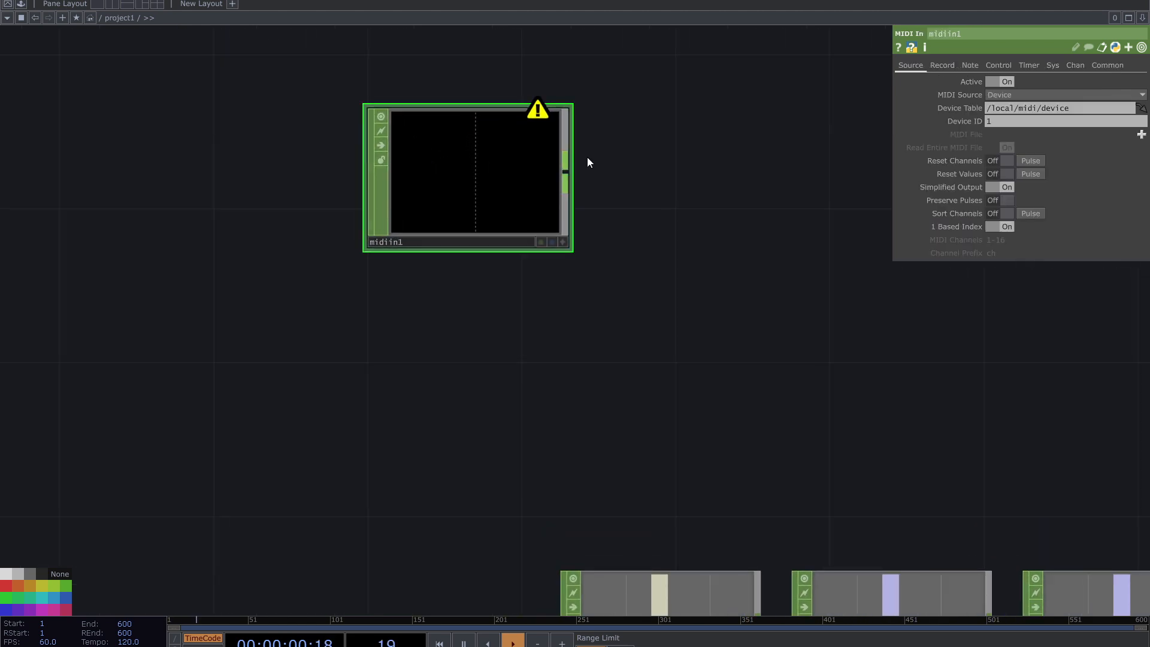
scroll(602, 154, up, 2)
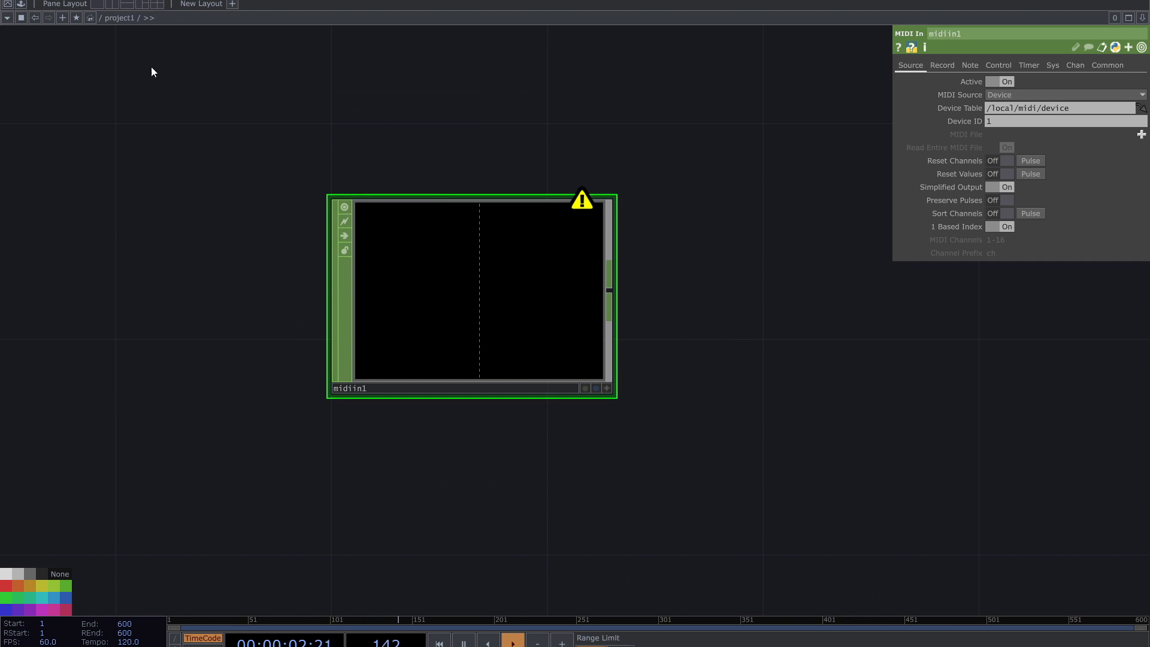
- Create a mapping in the MIDI Device Mapper with nanoKONTROL2 as its In Device, and close the mapper
click(71, 3)
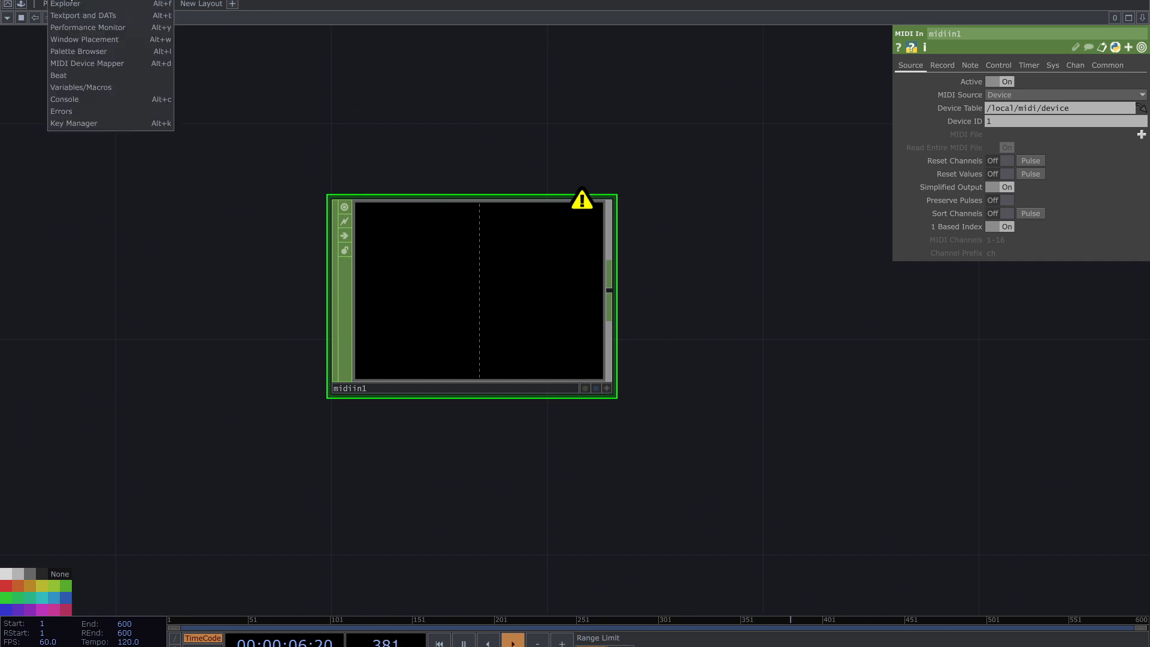
click(141, 64)
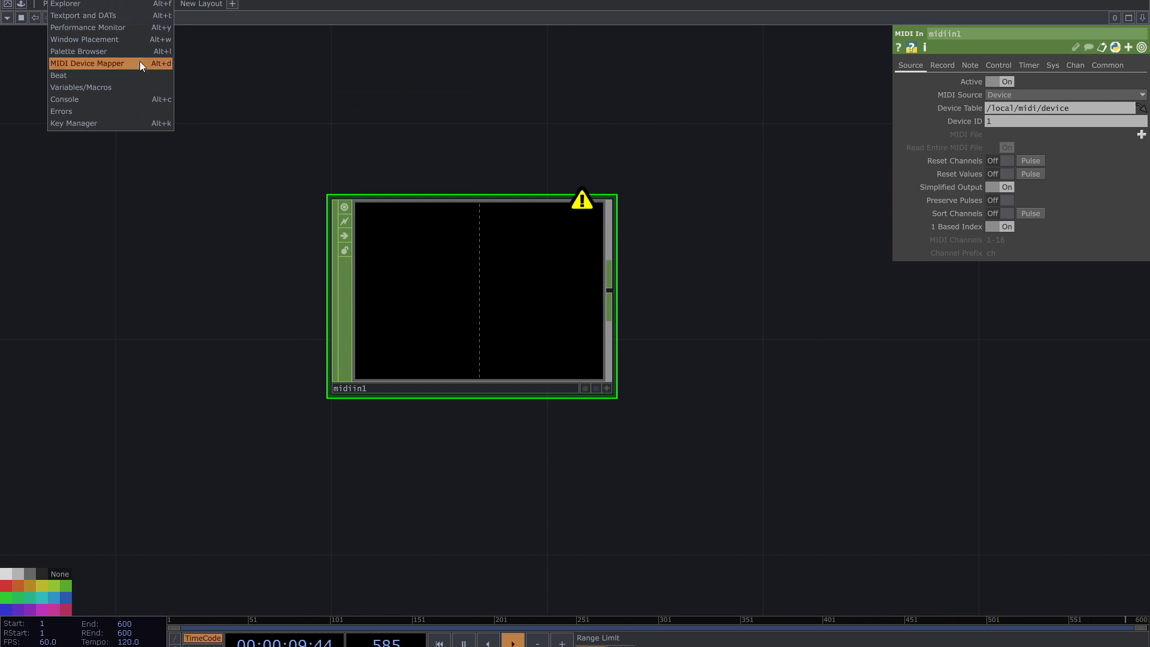
click(142, 64)
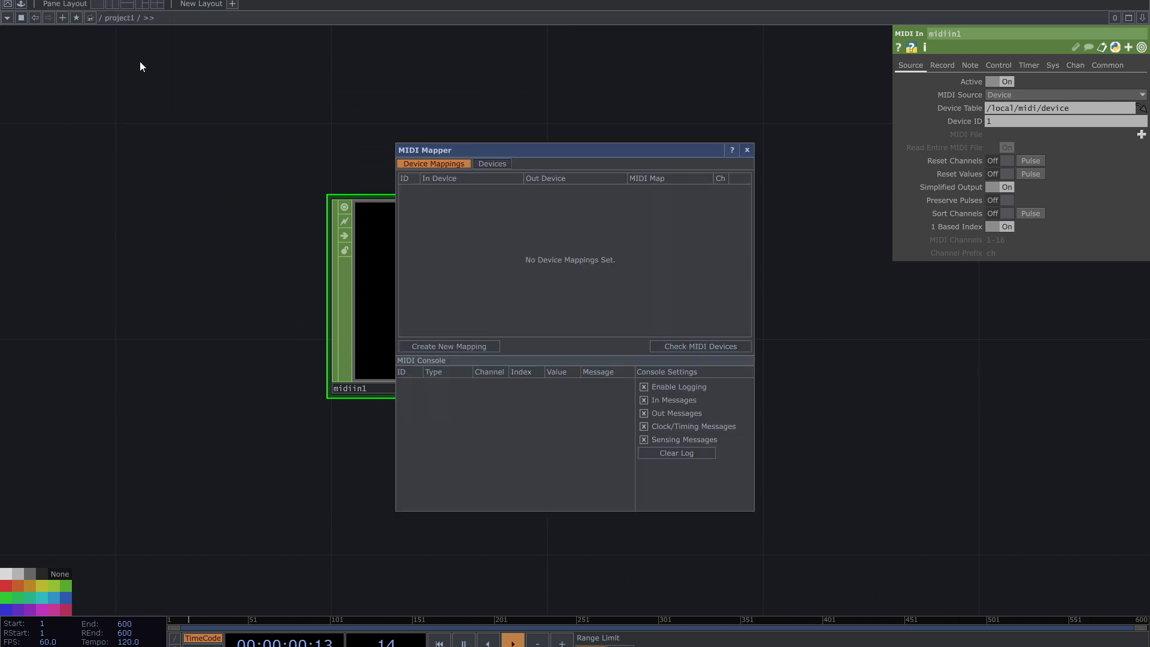
click(487, 348)
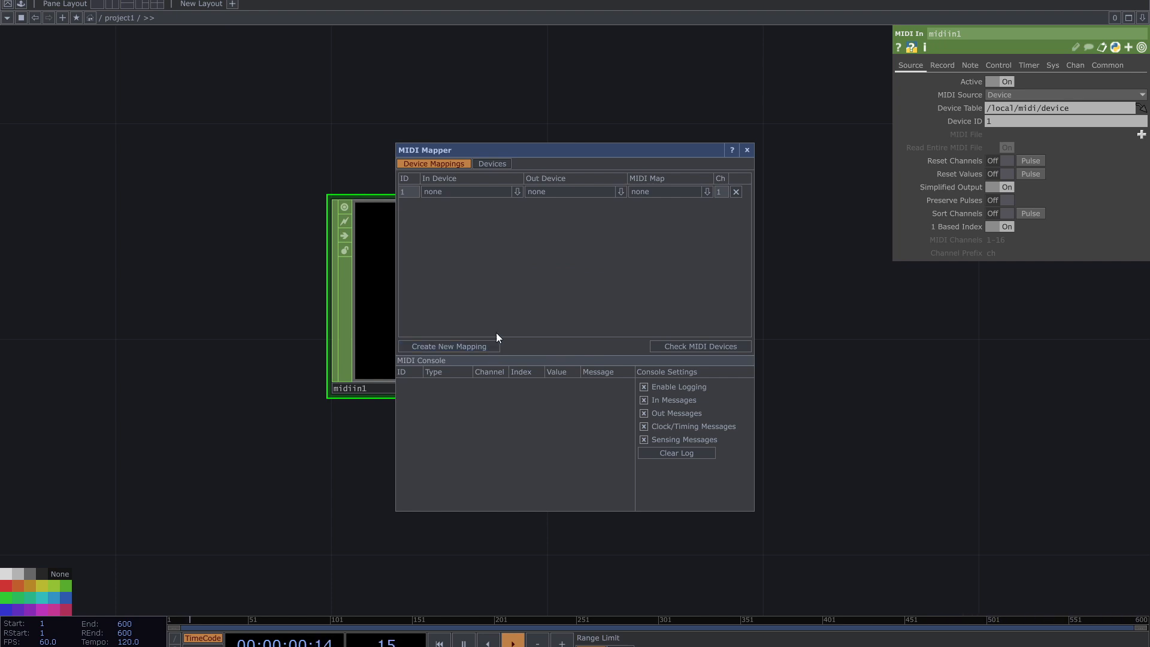
click(517, 192)
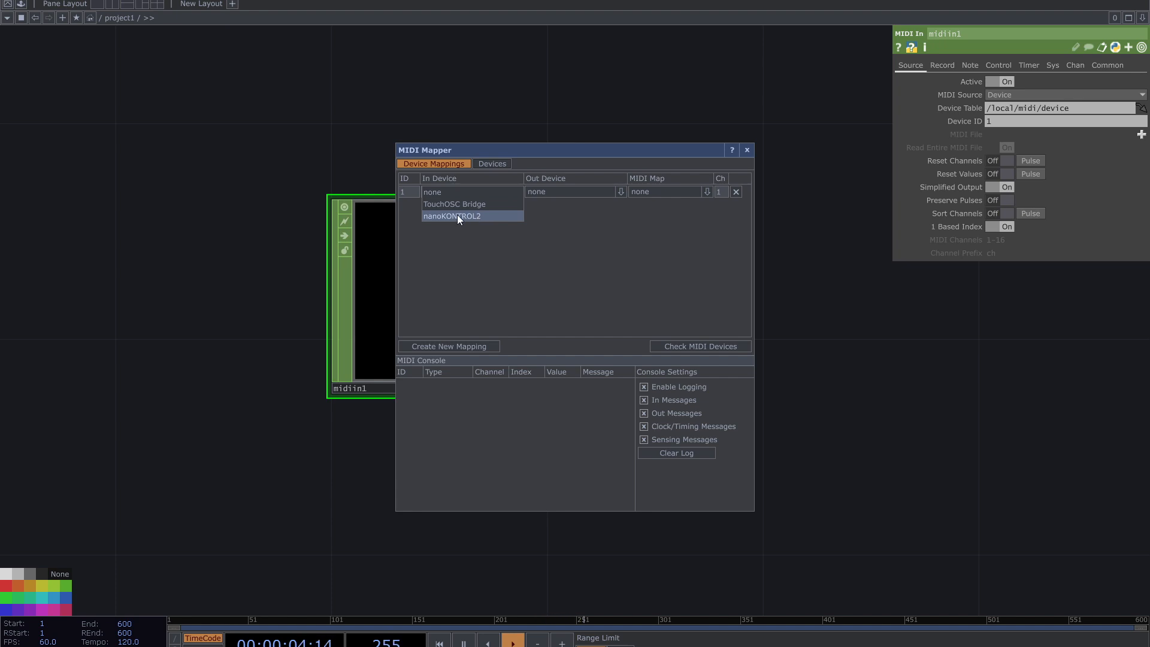
click(491, 218)
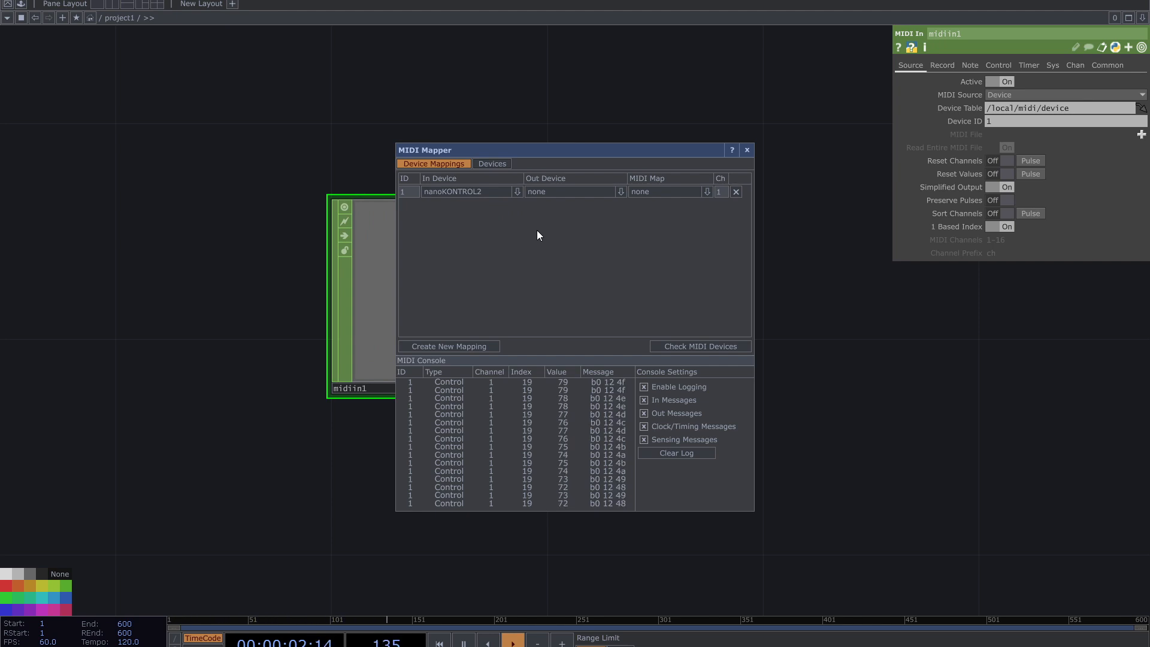
click(748, 153)
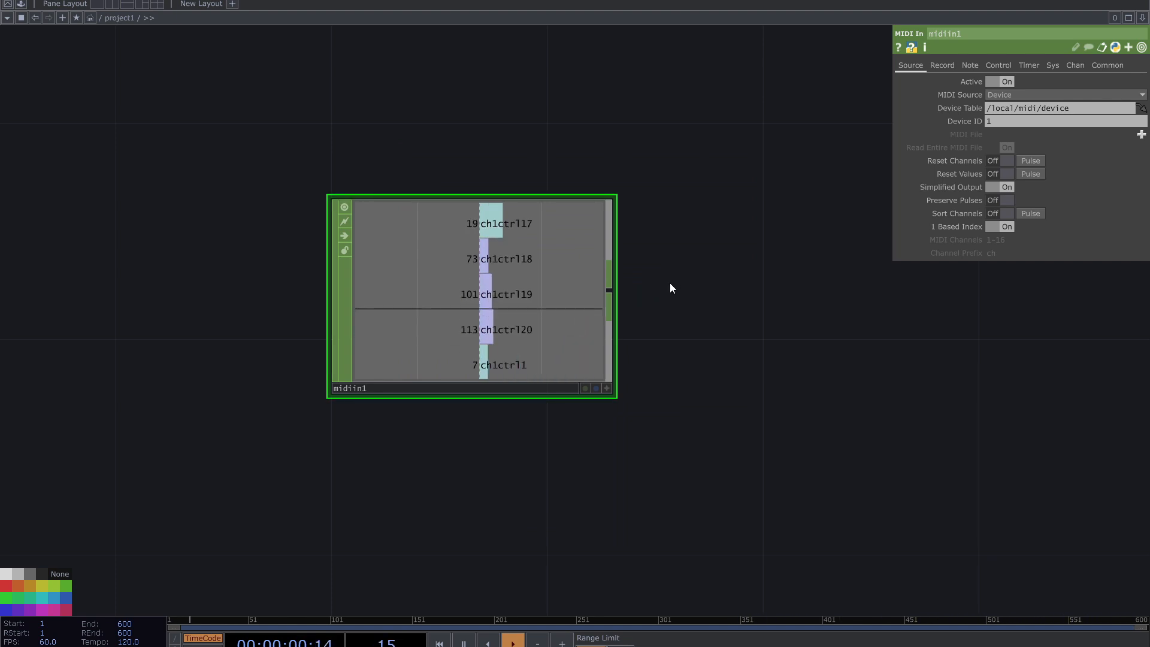
- Connect a new Select CHOP to the output of midiin1 and place it in the empty network area beside it
drag(695, 285, 645, 322)
scroll(645, 323, up, 3)
scroll(614, 333, down, 3)
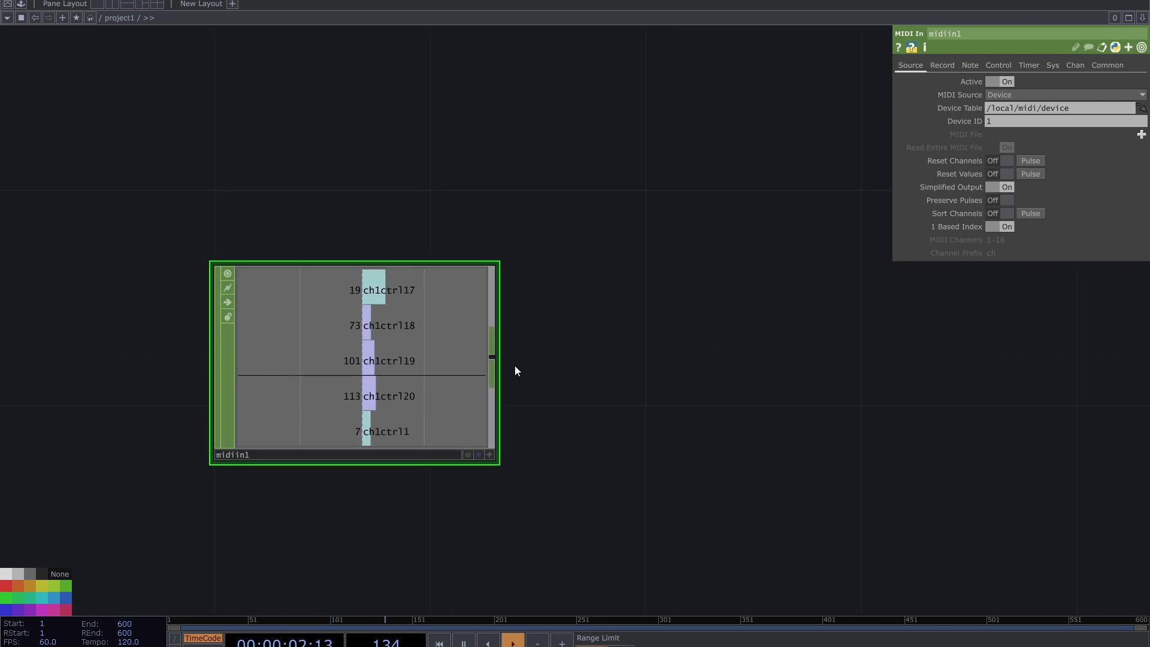
drag(495, 357, 649, 237)
text(se)
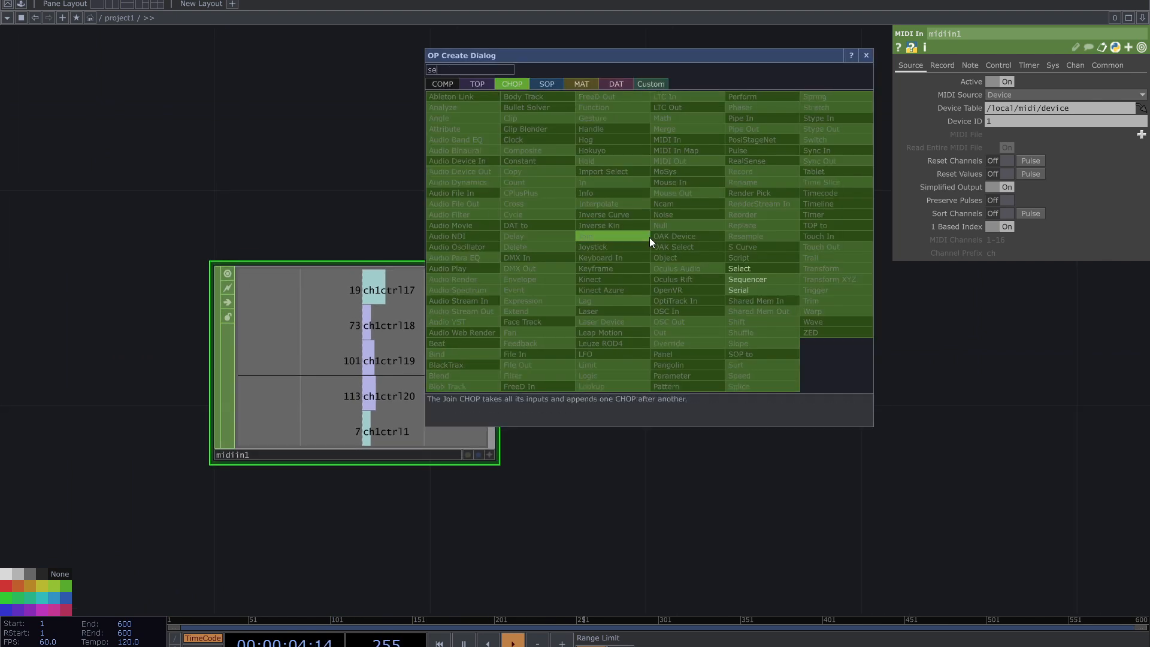
click(735, 268)
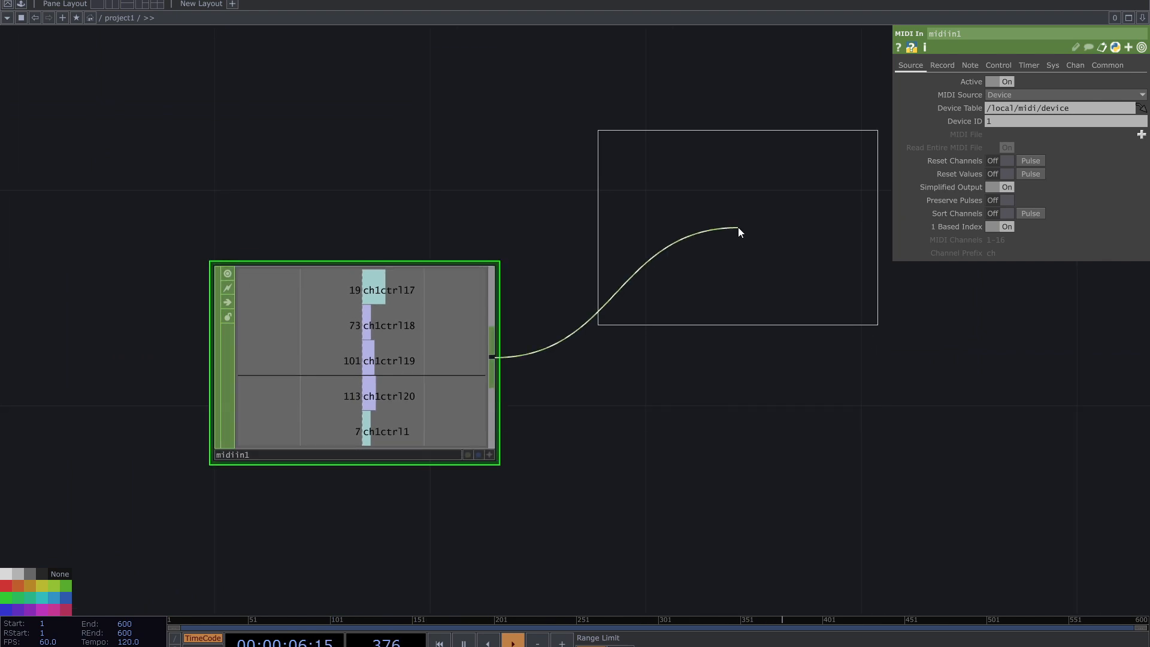
click(738, 232)
- Set the new Select CHOP's Channel Names to ch1ctrl1
drag(758, 422, 631, 499)
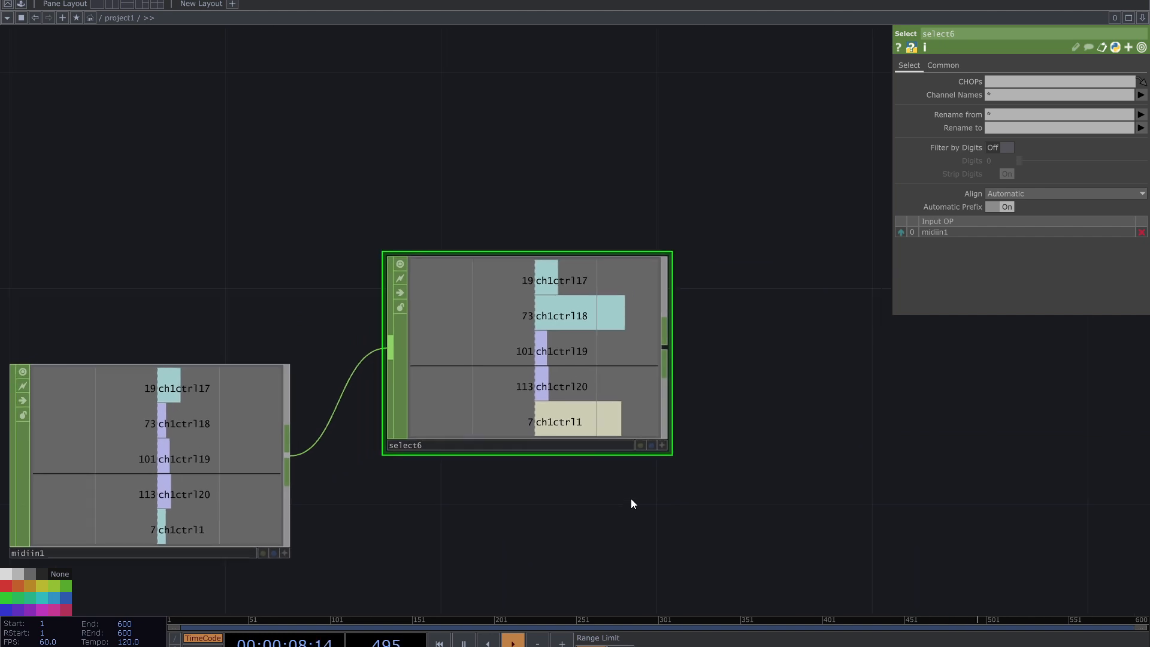
click(1140, 95)
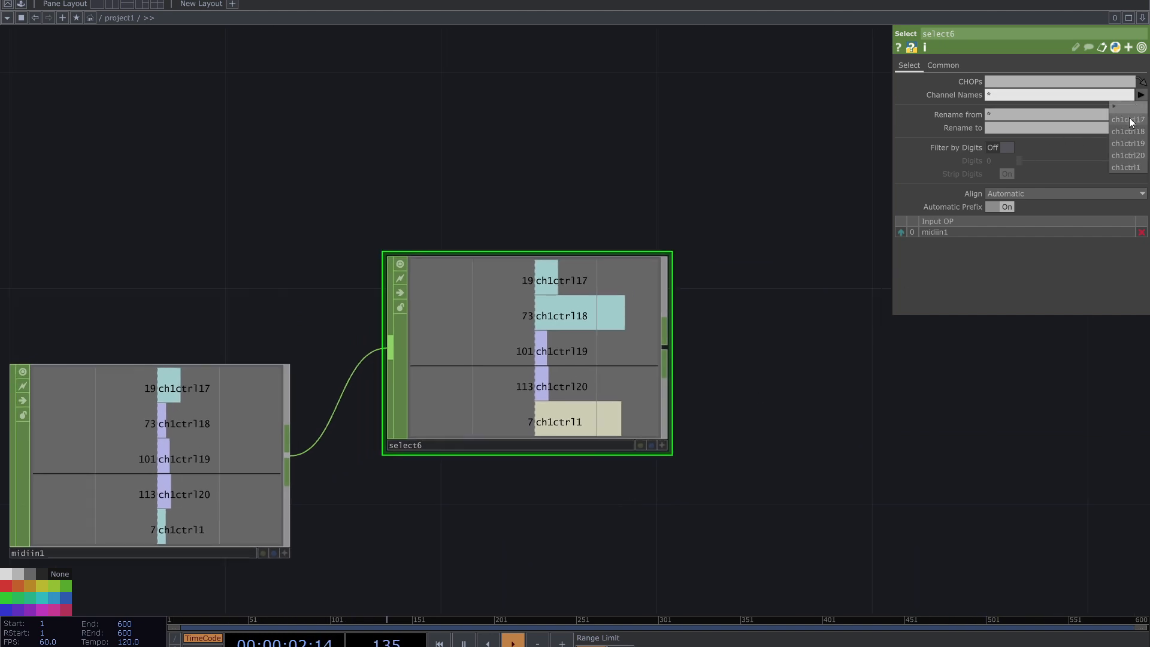
click(1128, 167)
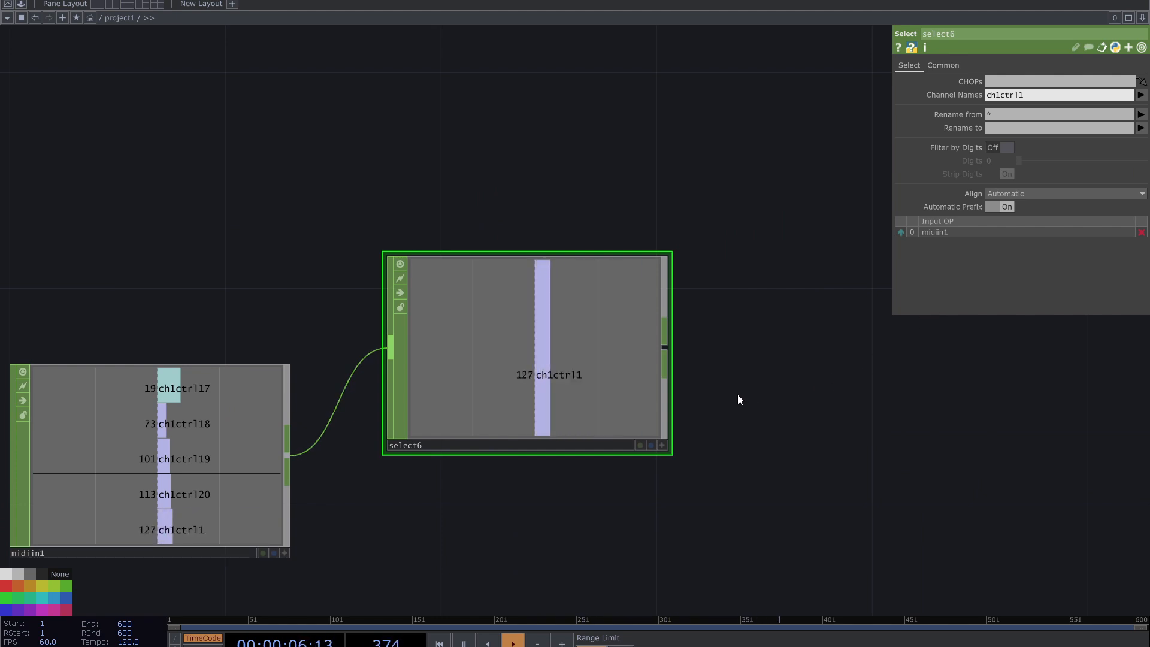
- Connect a new Math CHOP to the output of select6 and place it in line after it
scroll(545, 331, down, 2)
drag(544, 332, 518, 473)
scroll(747, 367, down, 2)
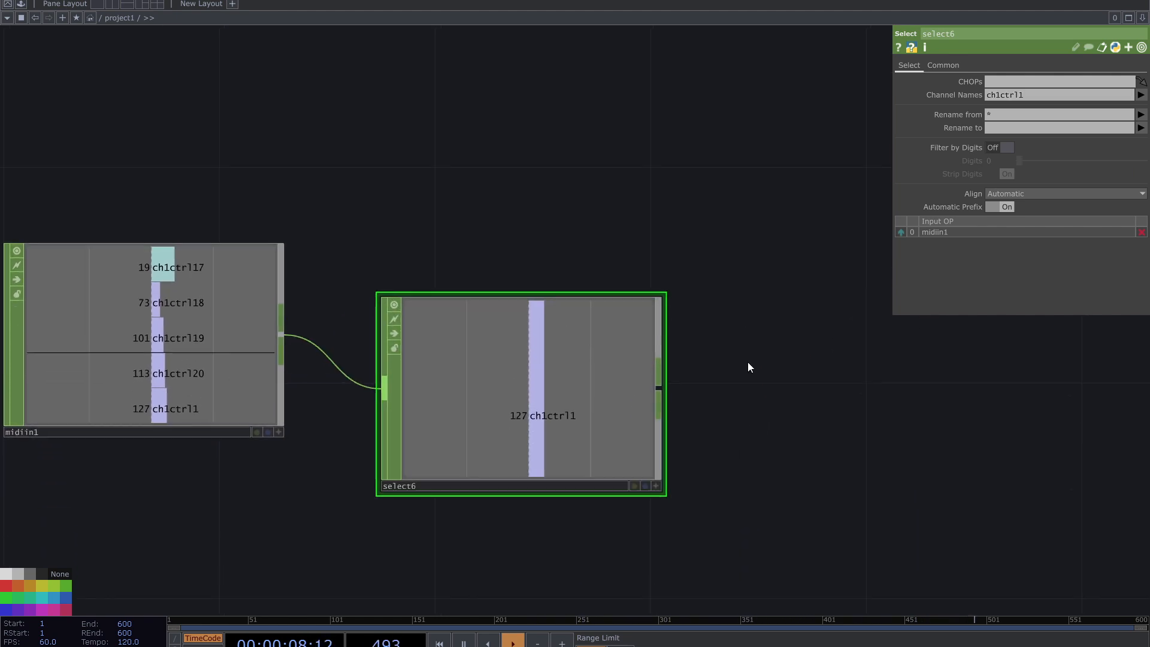
click(657, 348)
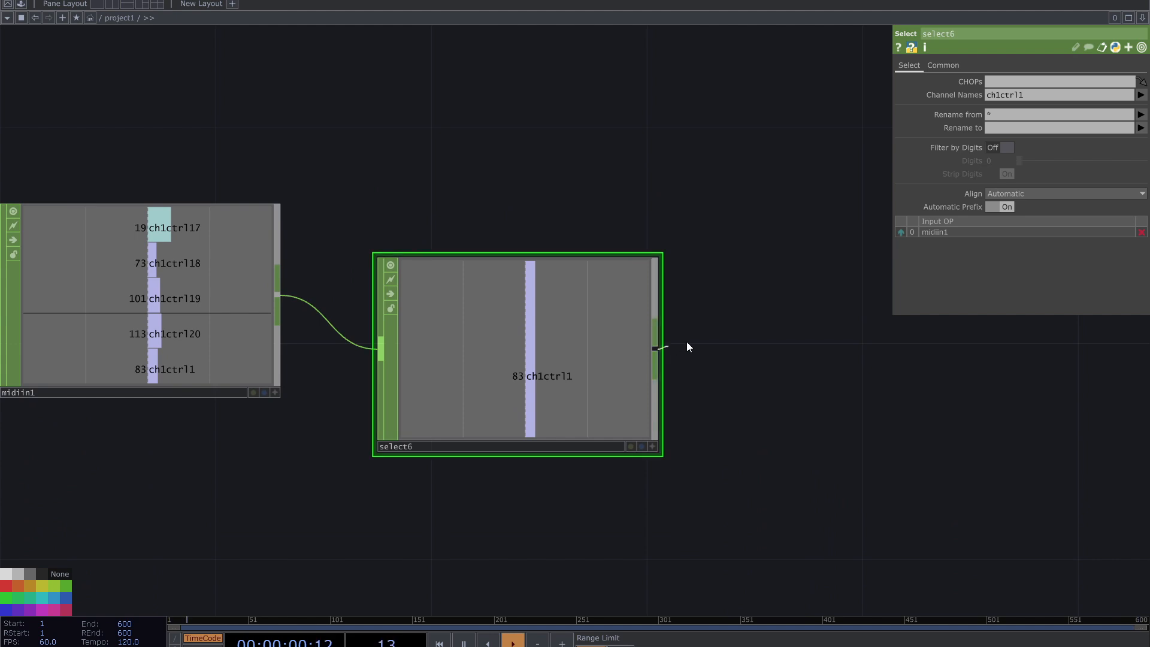
click(741, 346)
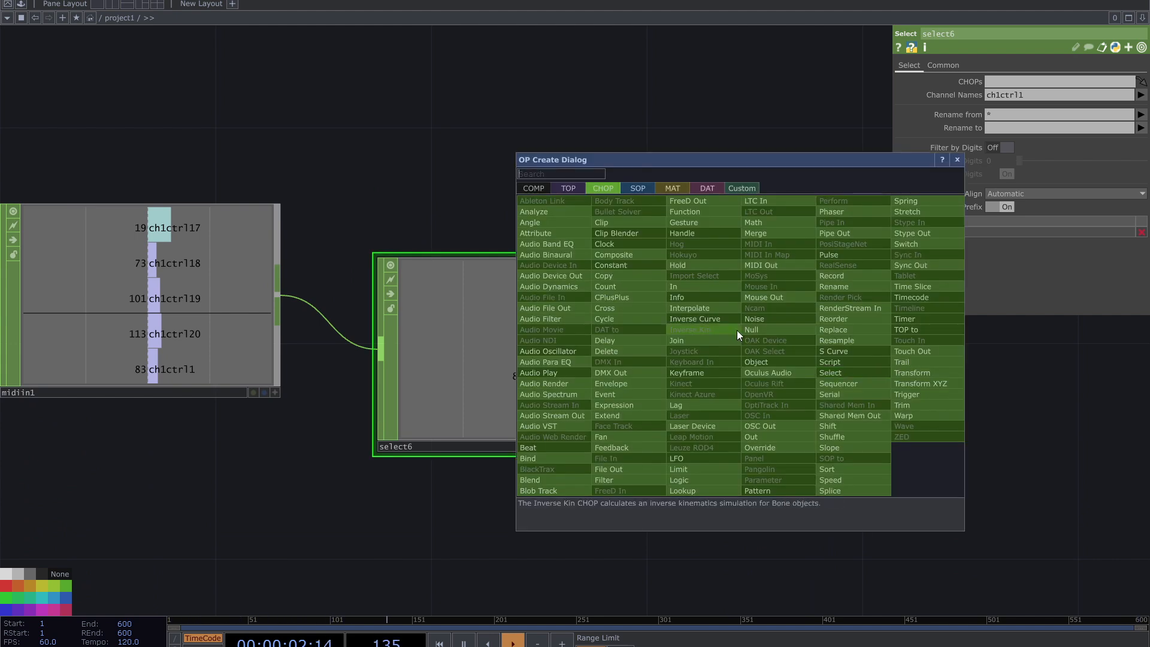
click(775, 231)
click(842, 348)
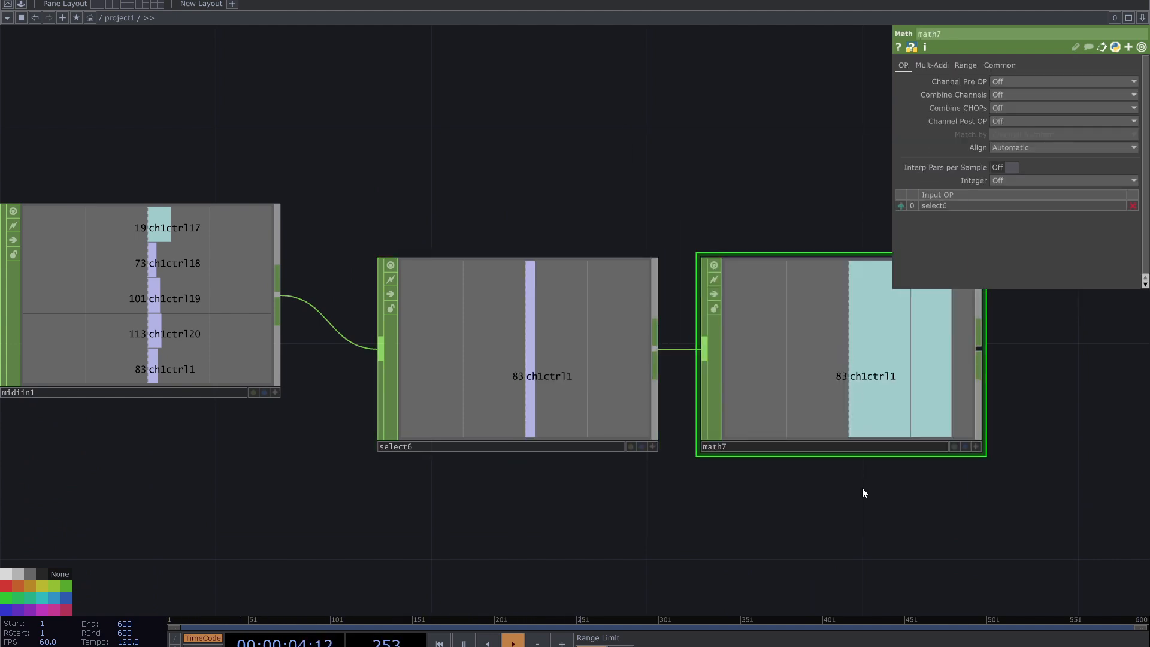
- Add a Null CHOP after math7 to end the MIDI chain
right_click(710, 382)
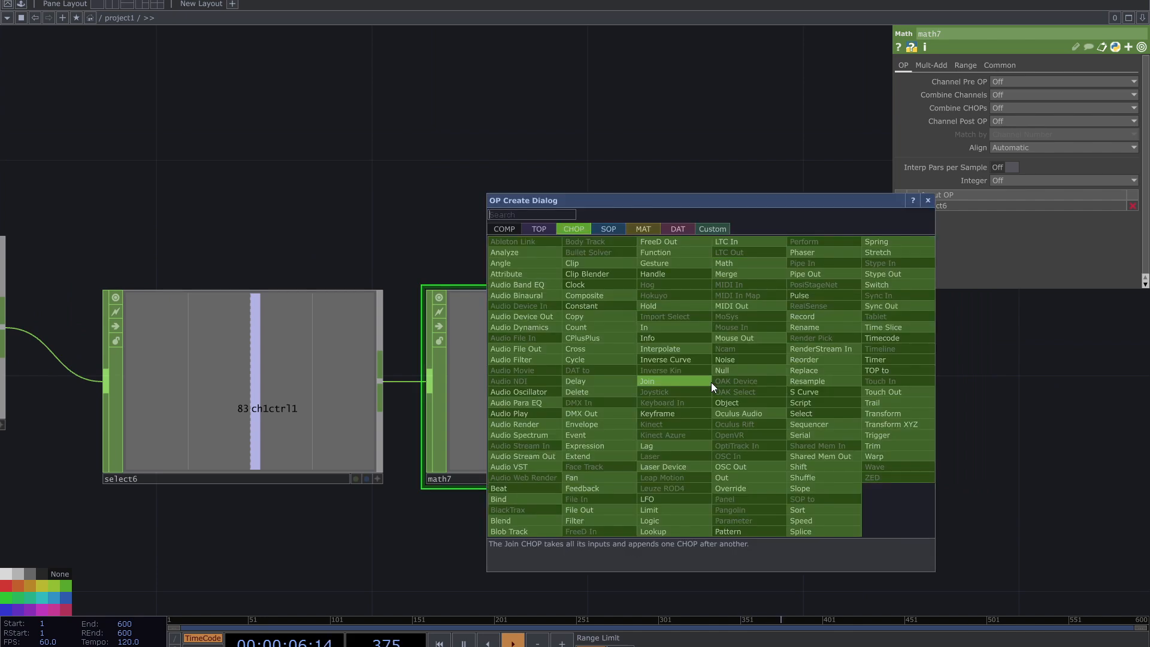
click(720, 369)
click(750, 432)
scroll(749, 433, down, 6)
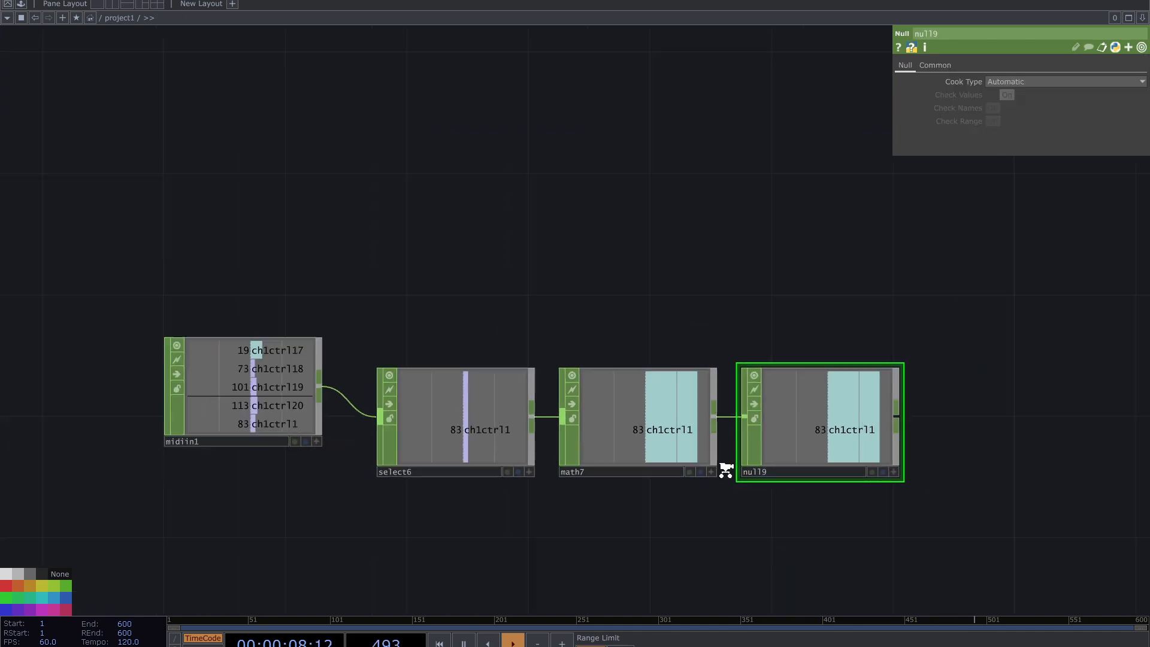
- Move null9 down through the network to the empty space beside box1
drag(838, 234, 711, 103)
drag(704, 60, 455, 542)
scroll(794, 480, up, 3)
drag(867, 395, 904, 228)
scroll(609, 444, up, 3)
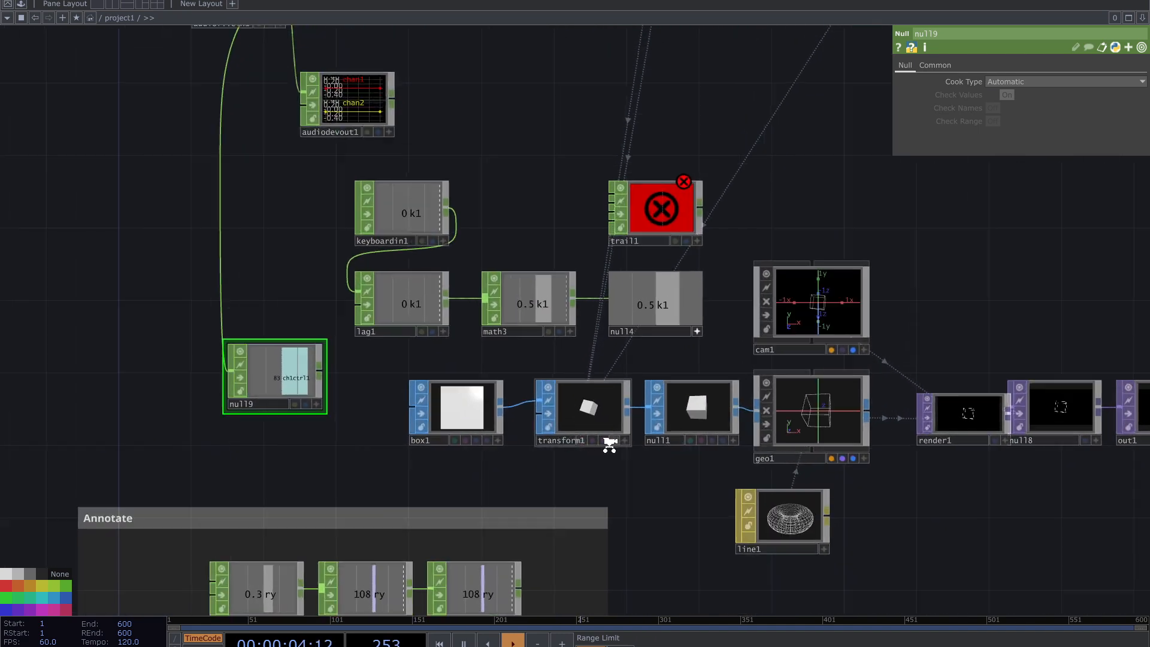
- Set the Z value of box1's Size to 0.1 with the value ladder
click(472, 421)
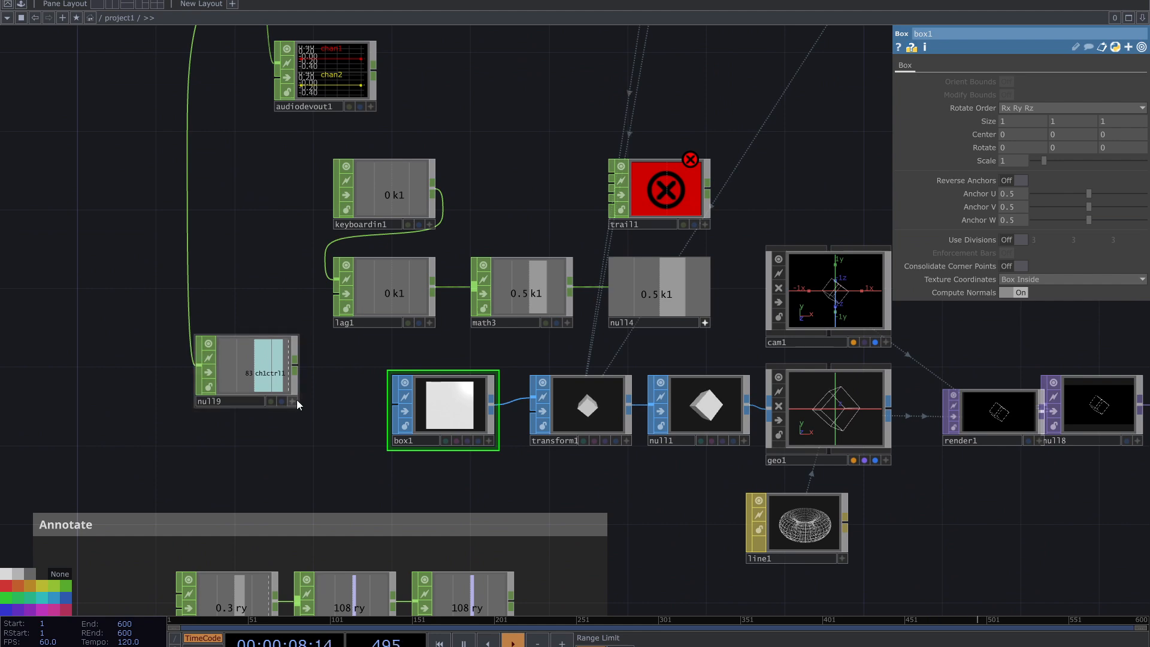
drag(903, 333, 665, 303)
scroll(816, 318, up, 3)
drag(784, 313, 762, 305)
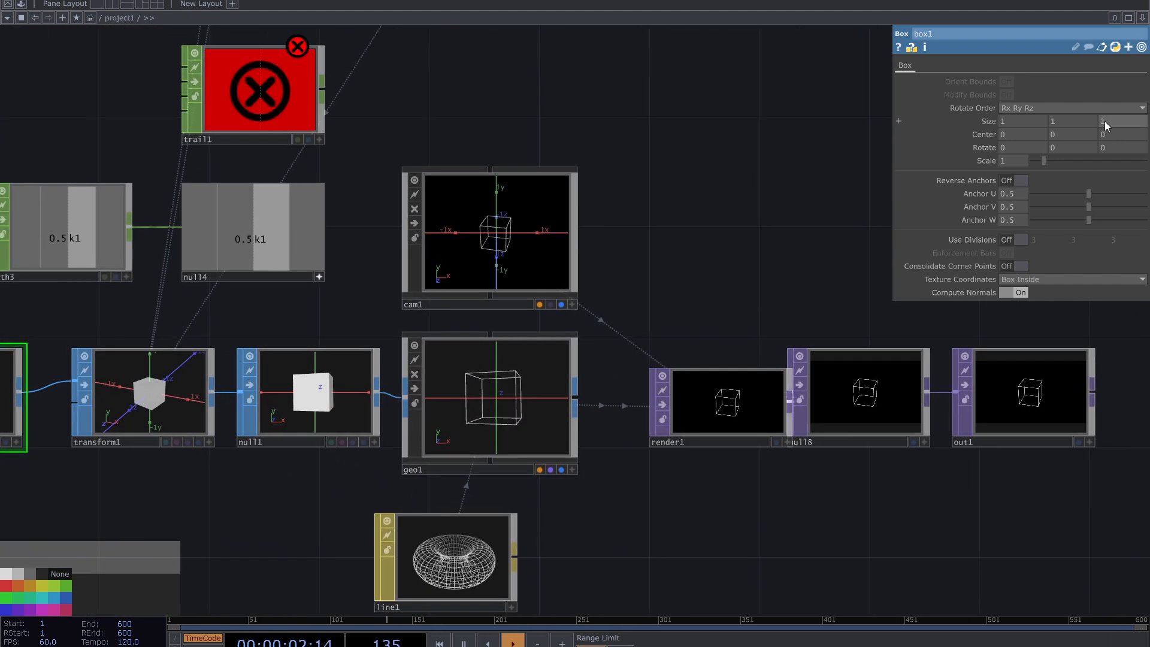
mouse_move(1104, 122)
mouse_down()
mouse_move(1108, 103)
mouse_move(1078, 103)
mouse_move(1109, 103)
mouse_move(1115, 124)
mouse_move(1113, 105)
mouse_up()
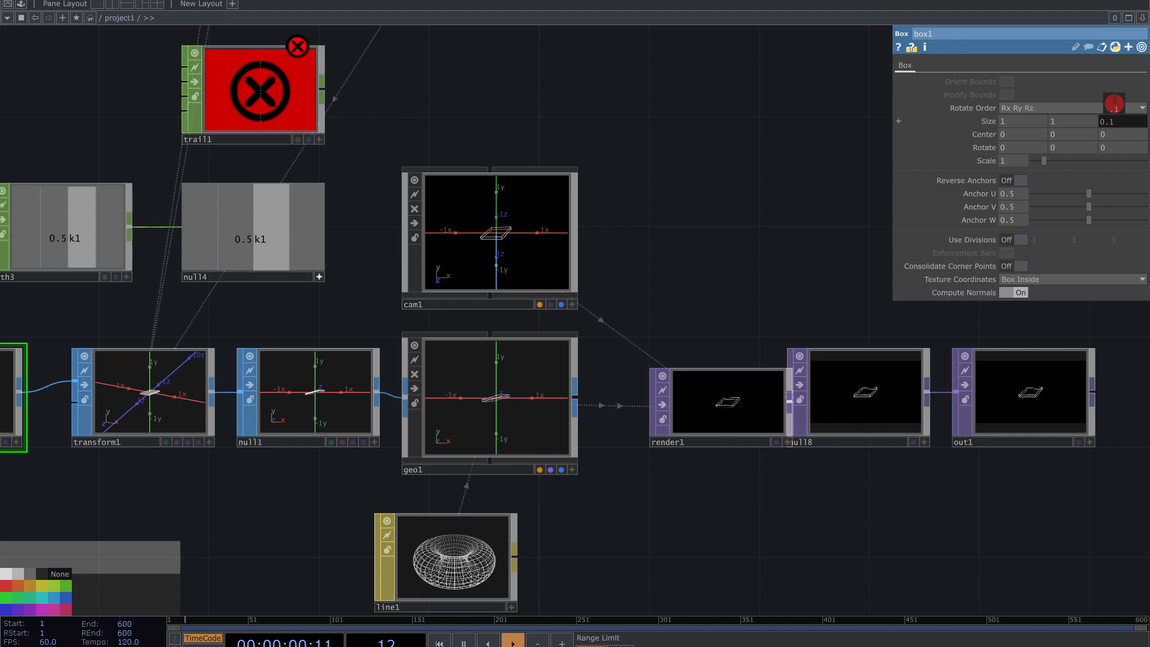
drag(1114, 103, 1114, 103)
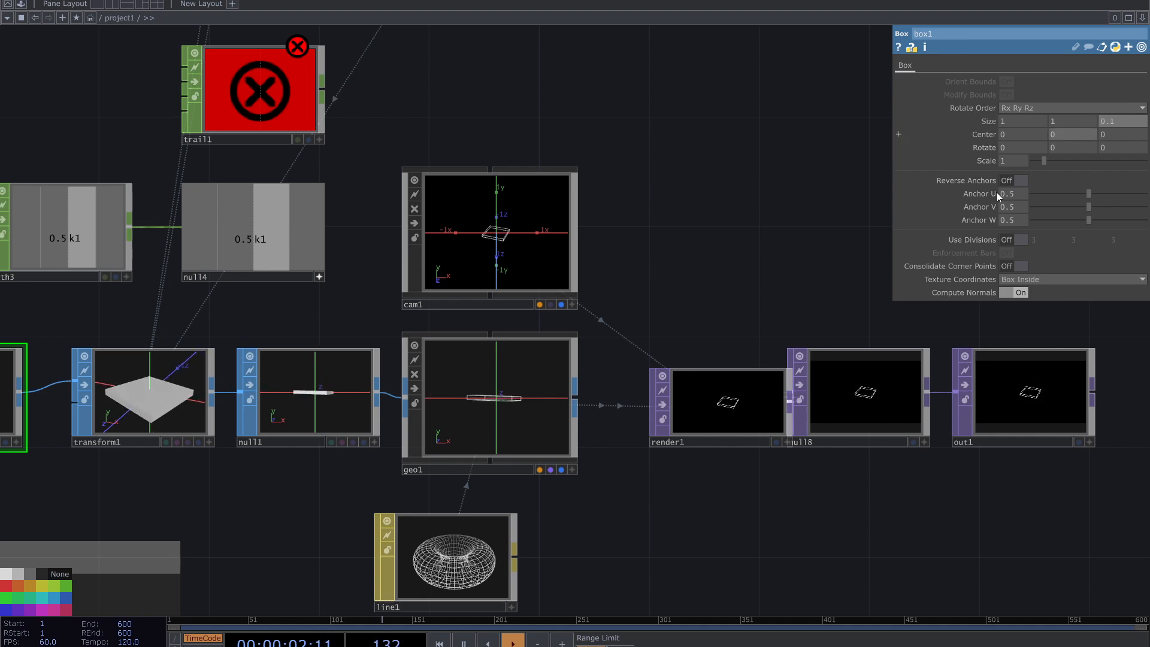
- Link null9's ch1ctrl1 channel to the Z value of box1's Size
drag(801, 256, 1128, 228)
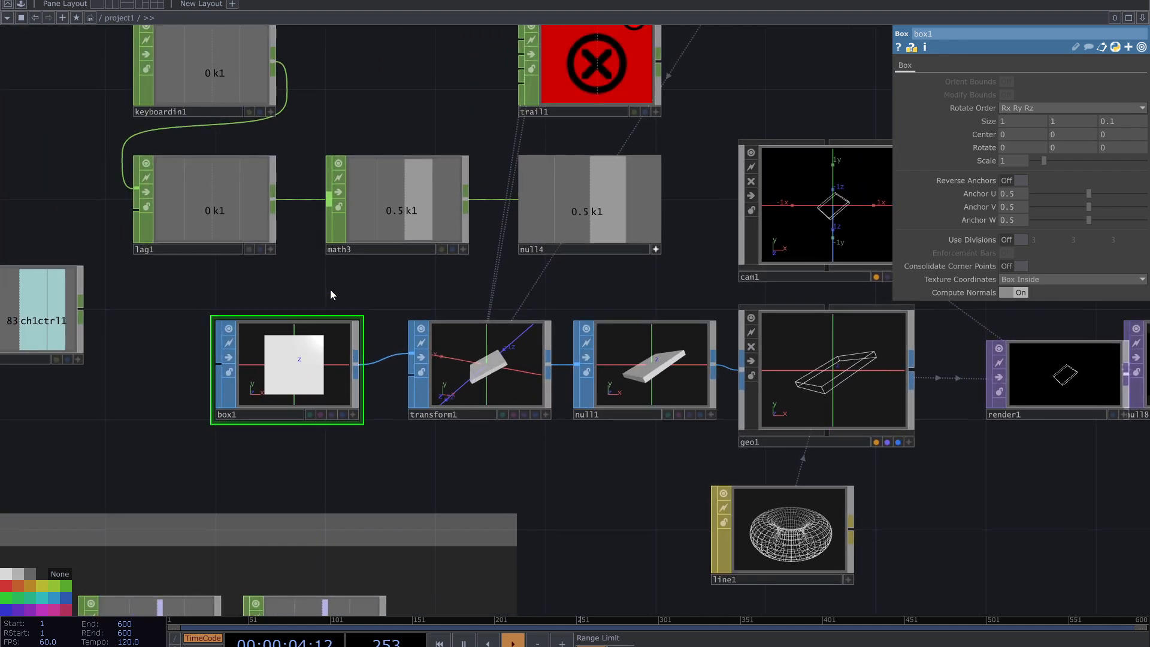
drag(195, 342, 342, 349)
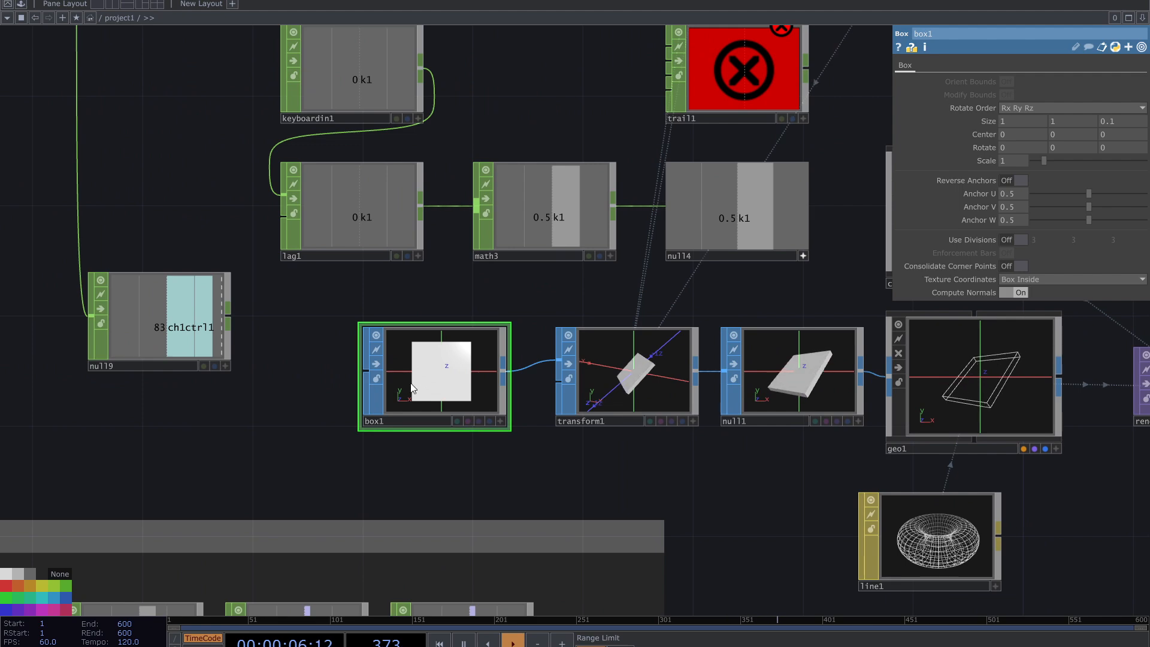
drag(228, 367, 1112, 124)
click(1112, 124)
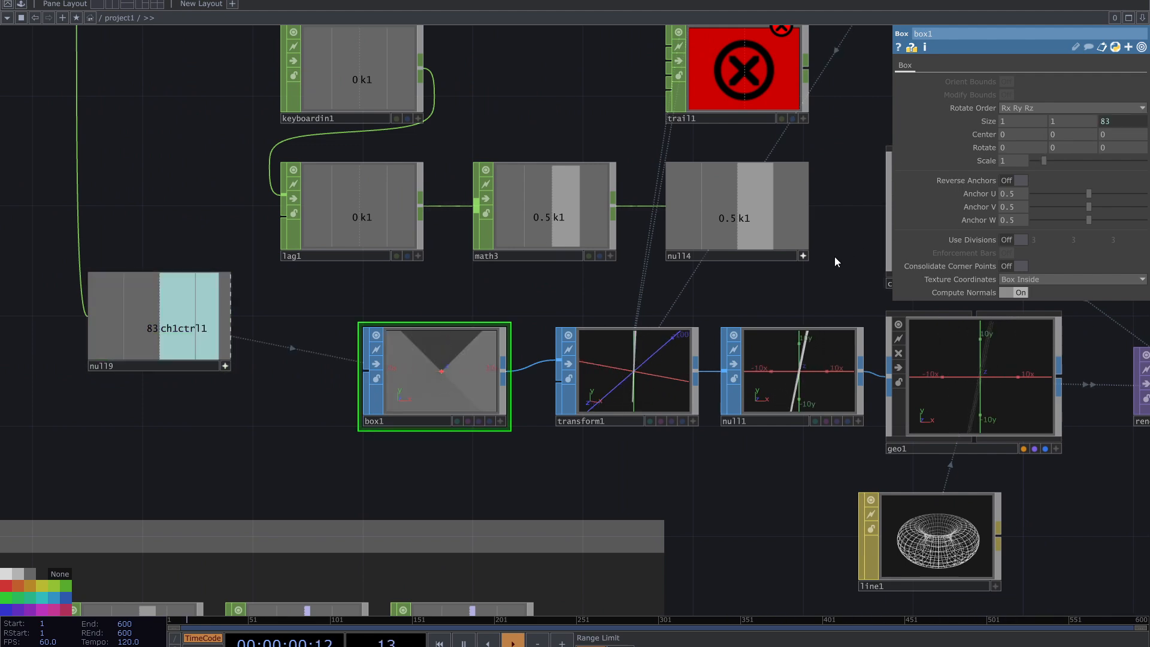
- Set math7's To Range to .1 and 4
drag(824, 294, 808, 336)
scroll(808, 336, down, 3)
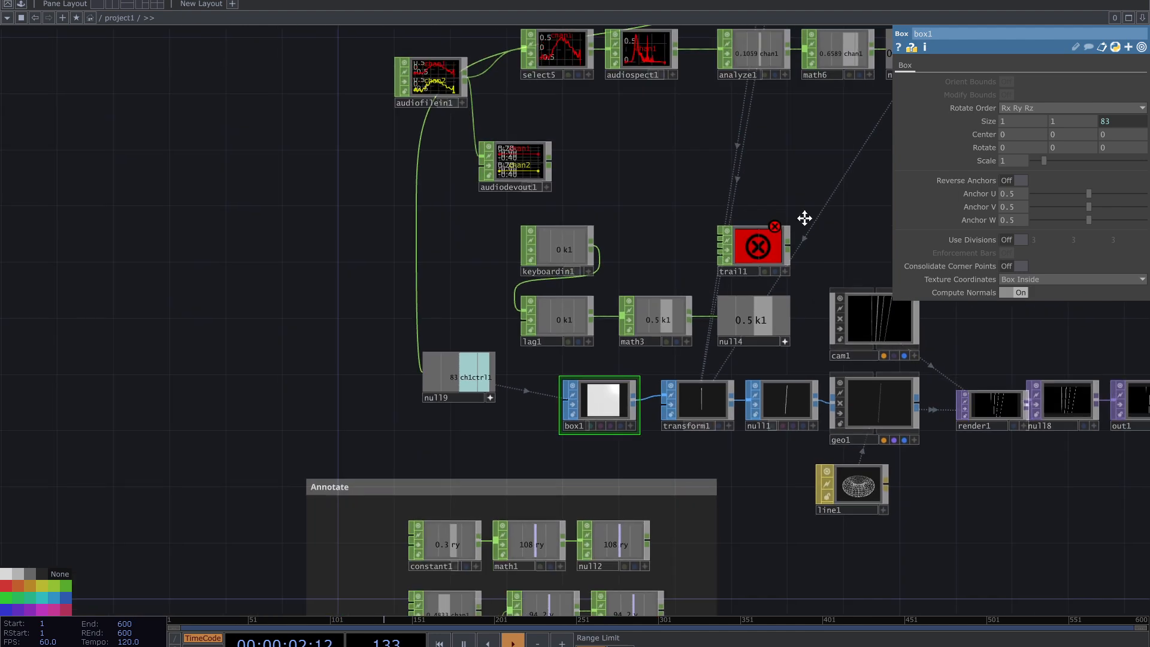
drag(803, 218, 726, 336)
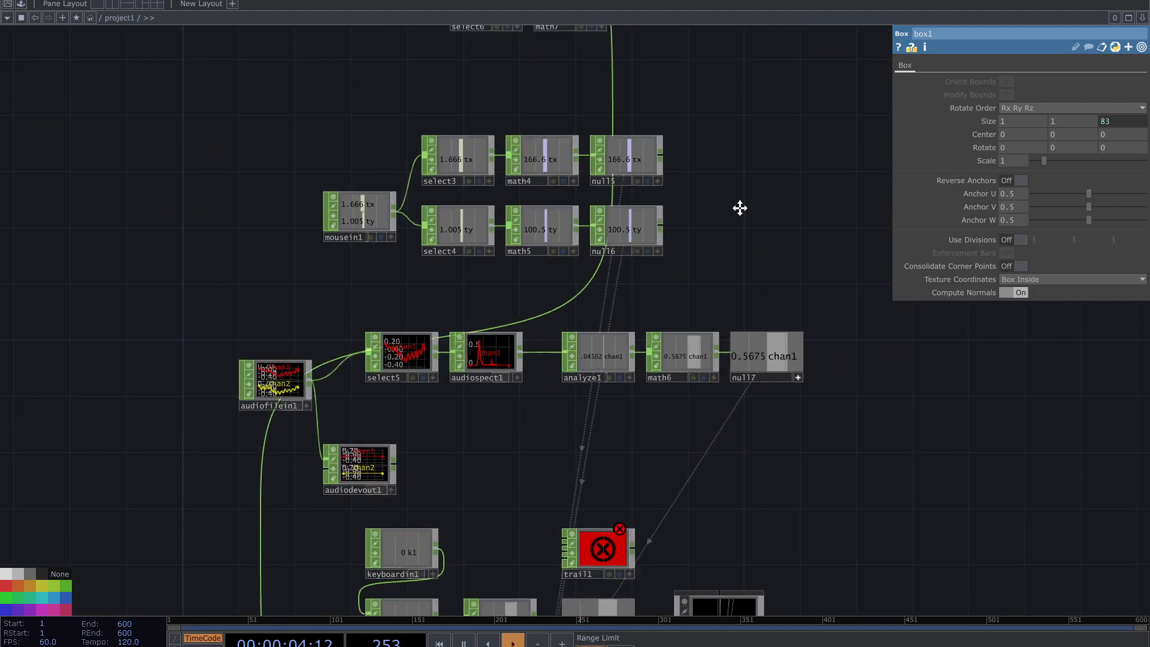
drag(739, 206, 720, 312)
click(553, 92)
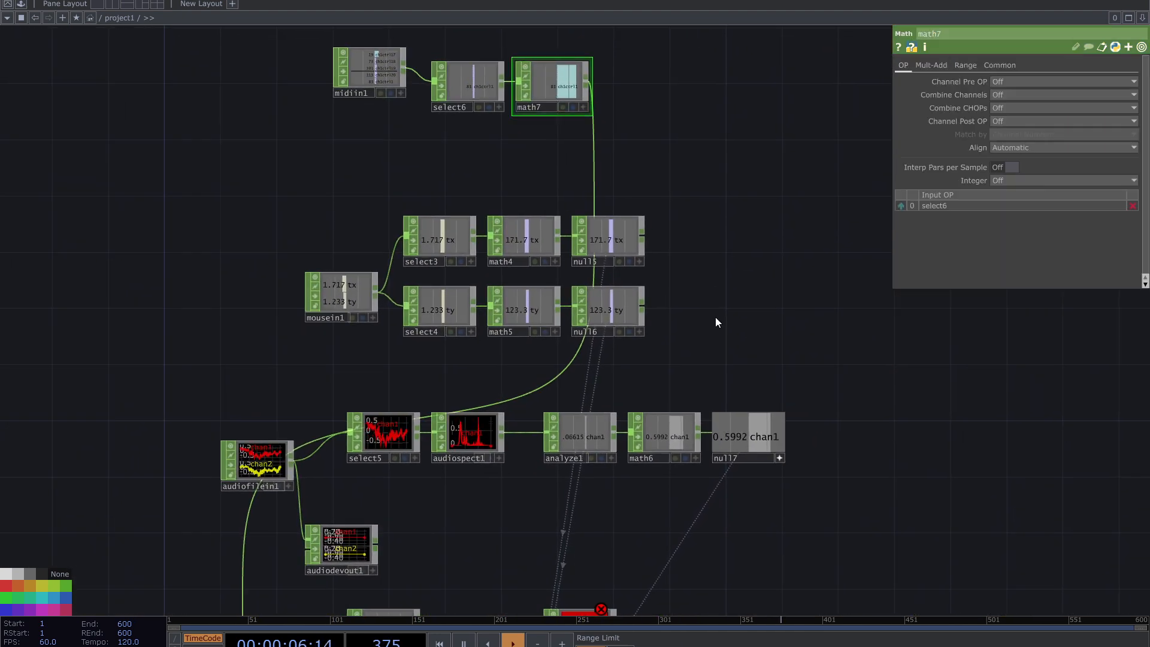
drag(838, 606, 821, 414)
drag(817, 369, 858, 241)
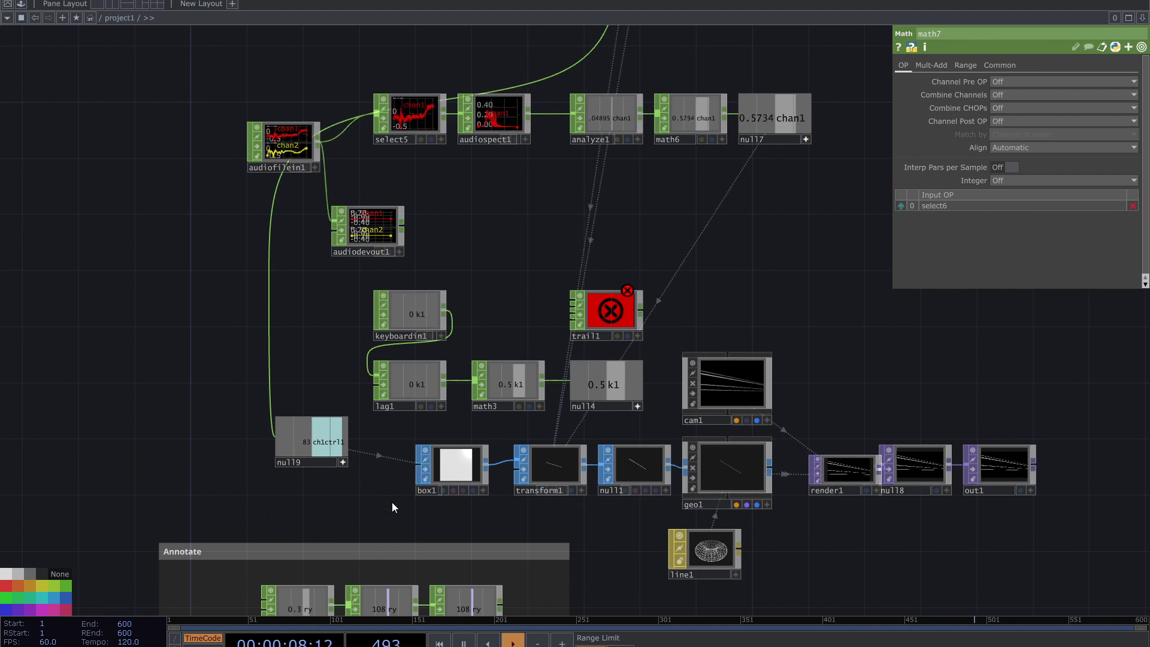
drag(392, 506, 391, 496)
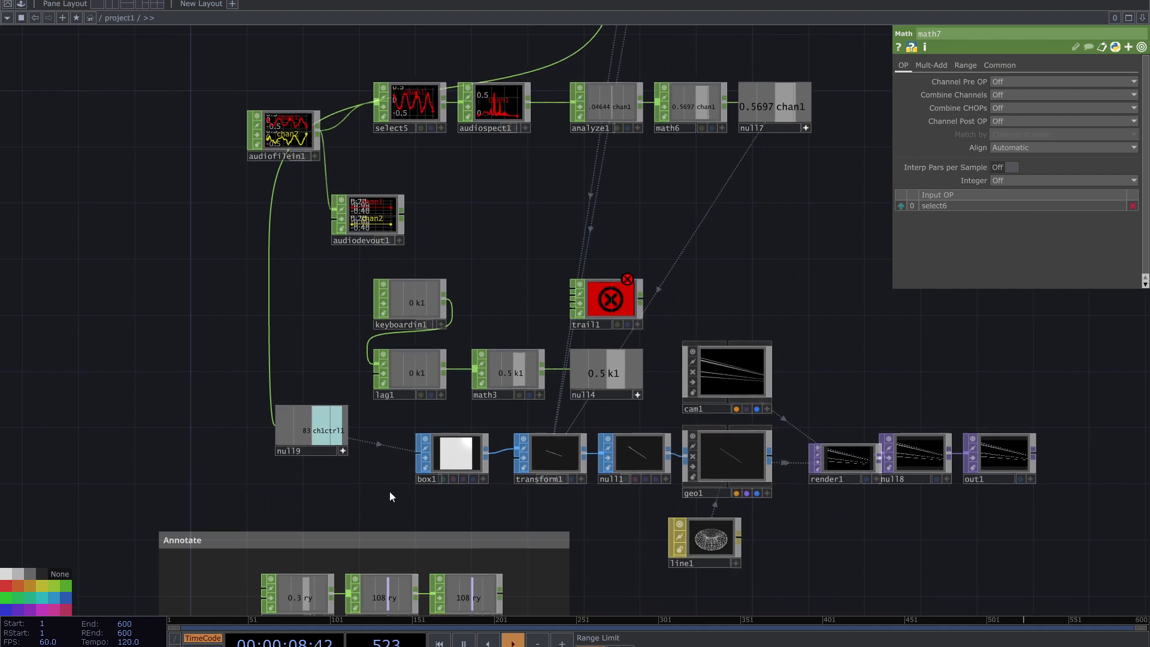
click(960, 69)
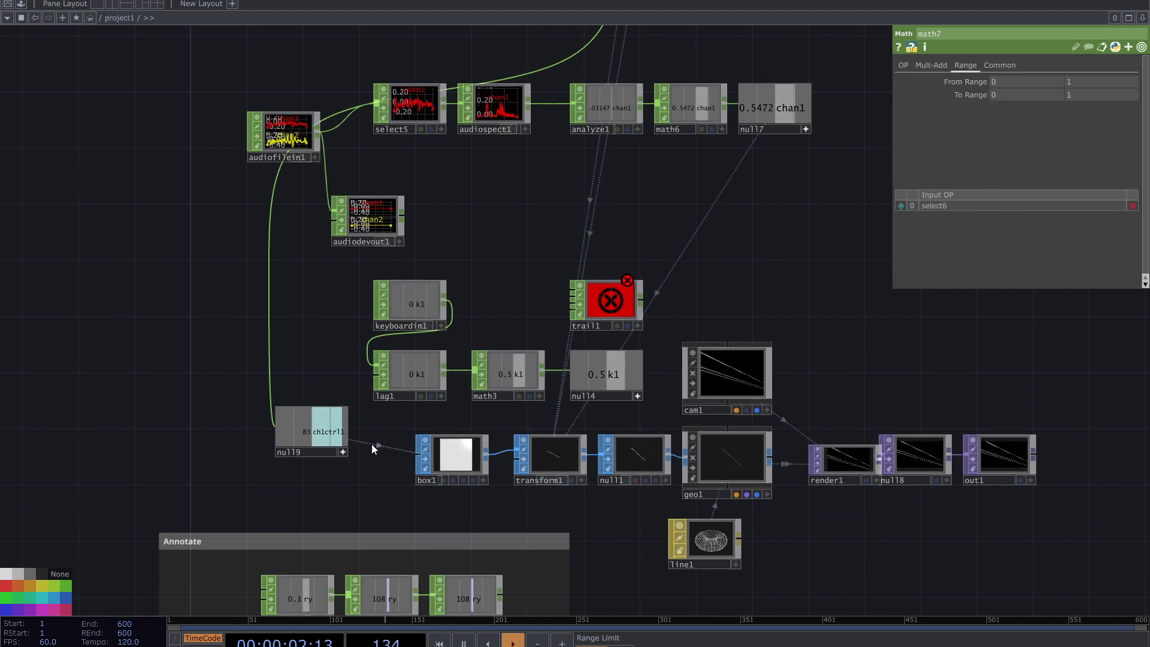
scroll(260, 480, up, 5)
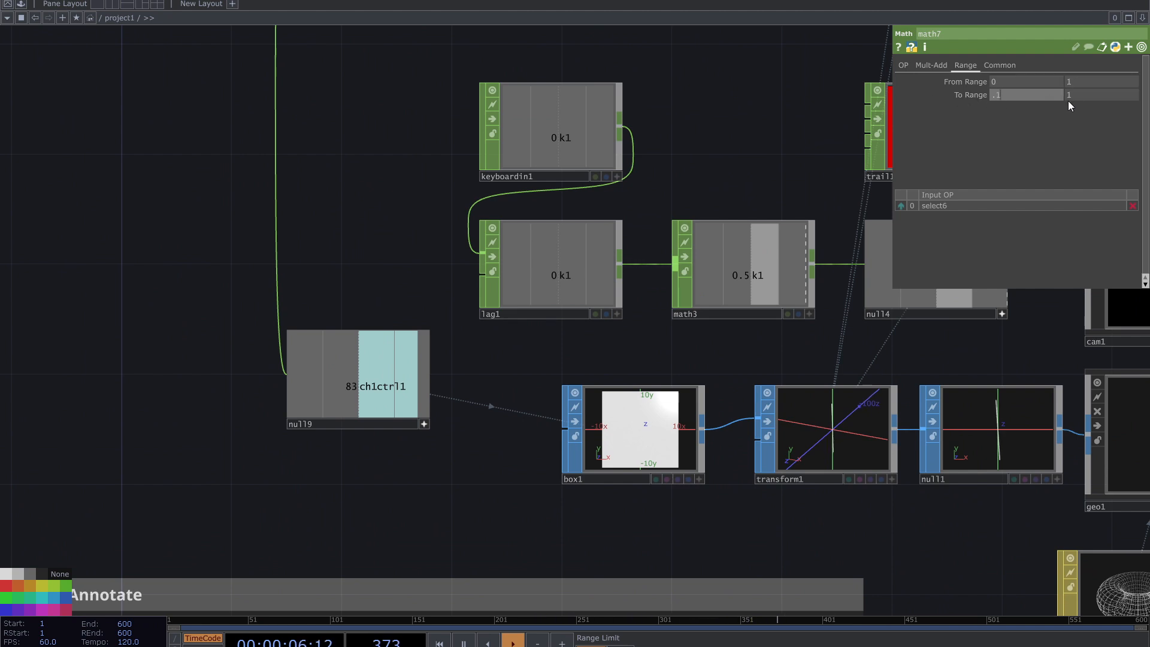
text(1)
key(Tab)
text(4)
key(Return)
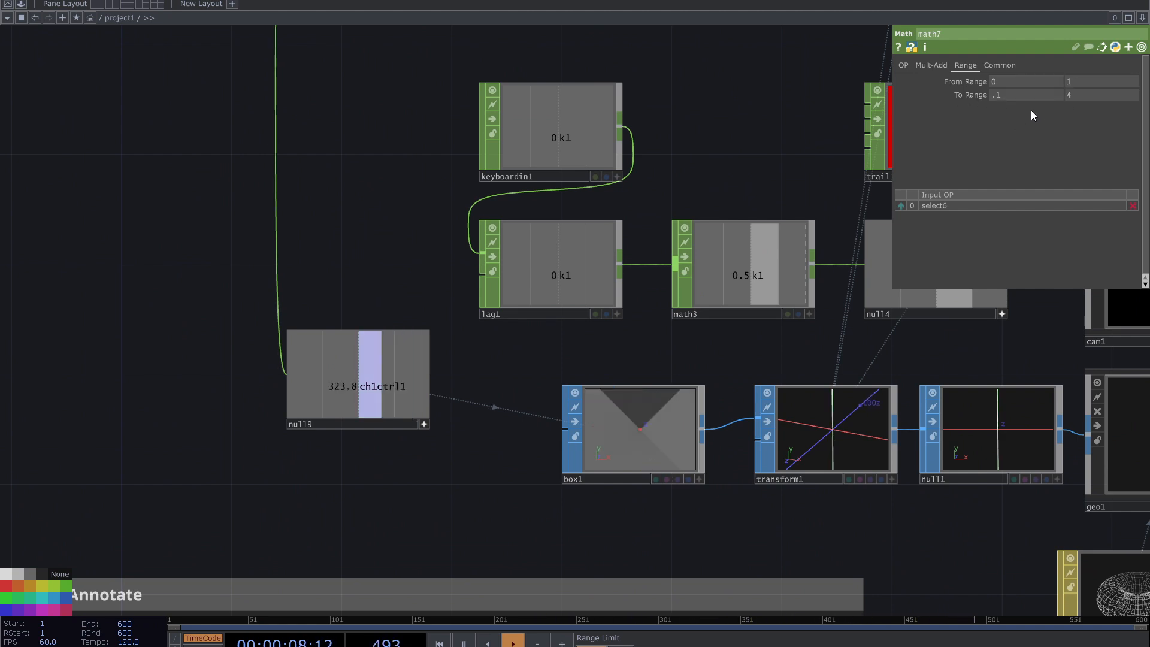
- Set the upper value of math7's From Range to 127 and check the box's response along the render chain
text(127)
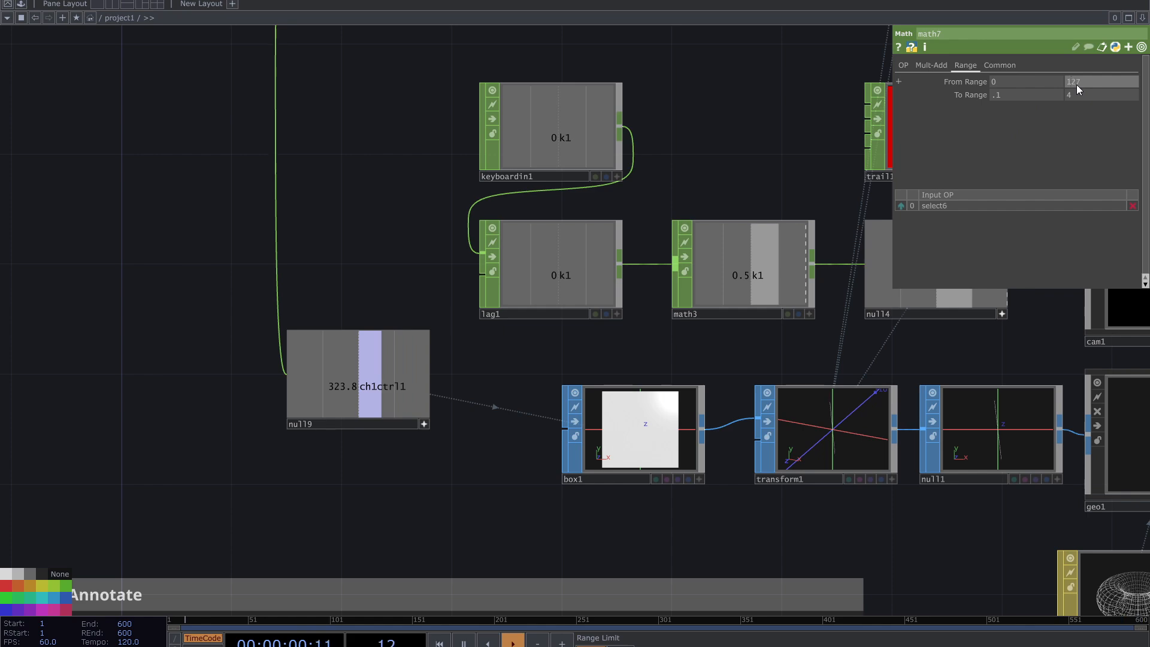
key(Return)
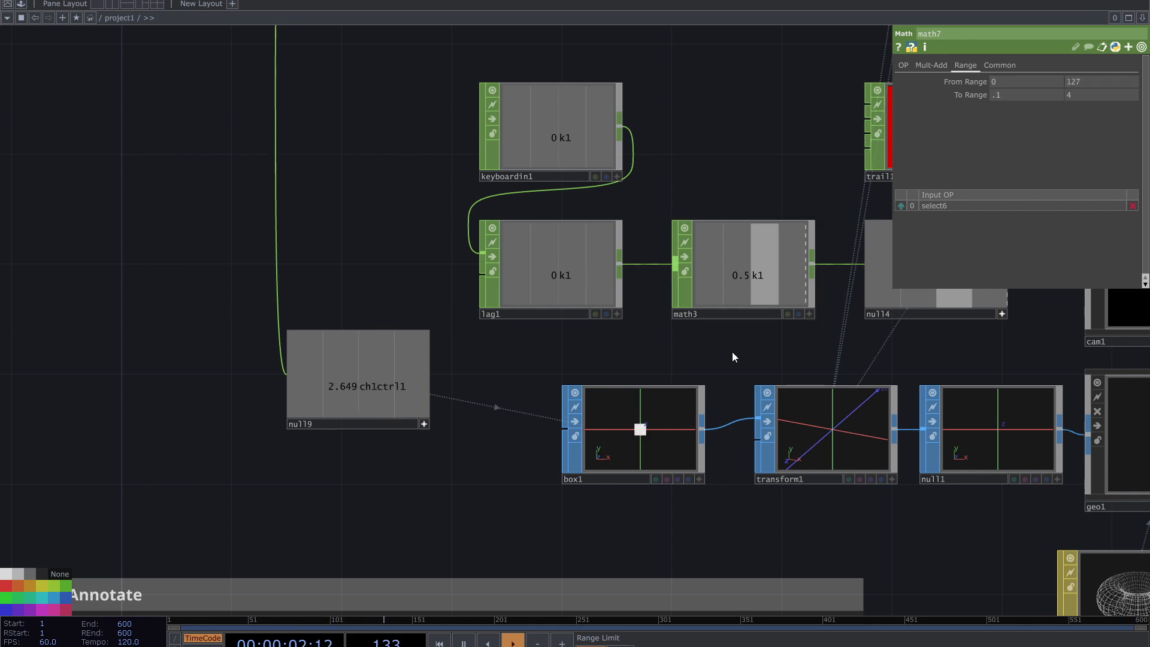
drag(732, 357, 655, 353)
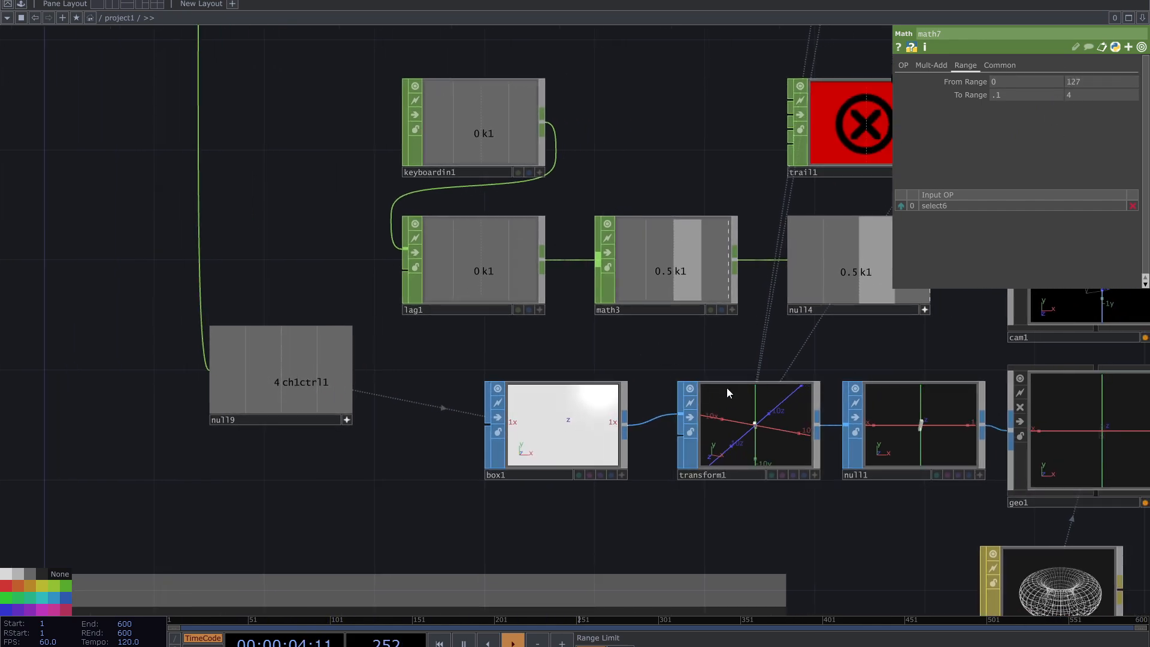
drag(1066, 542, 607, 525)
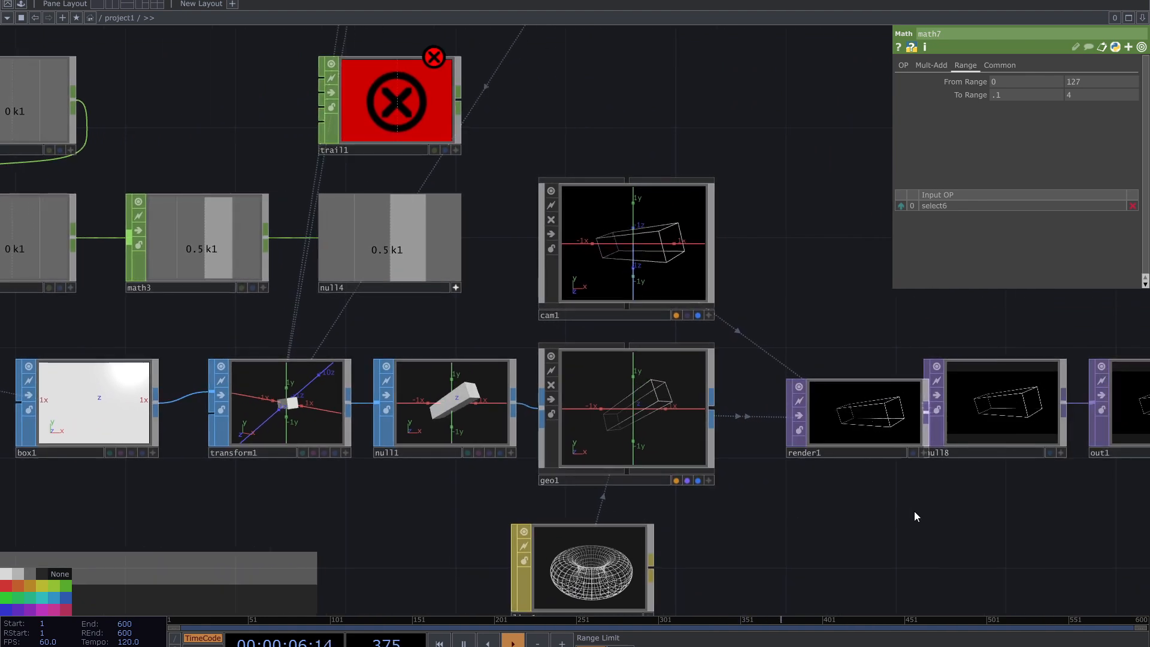
- Show the rendered box in the output window and switch to Perform Mode
drag(1085, 494, 936, 507)
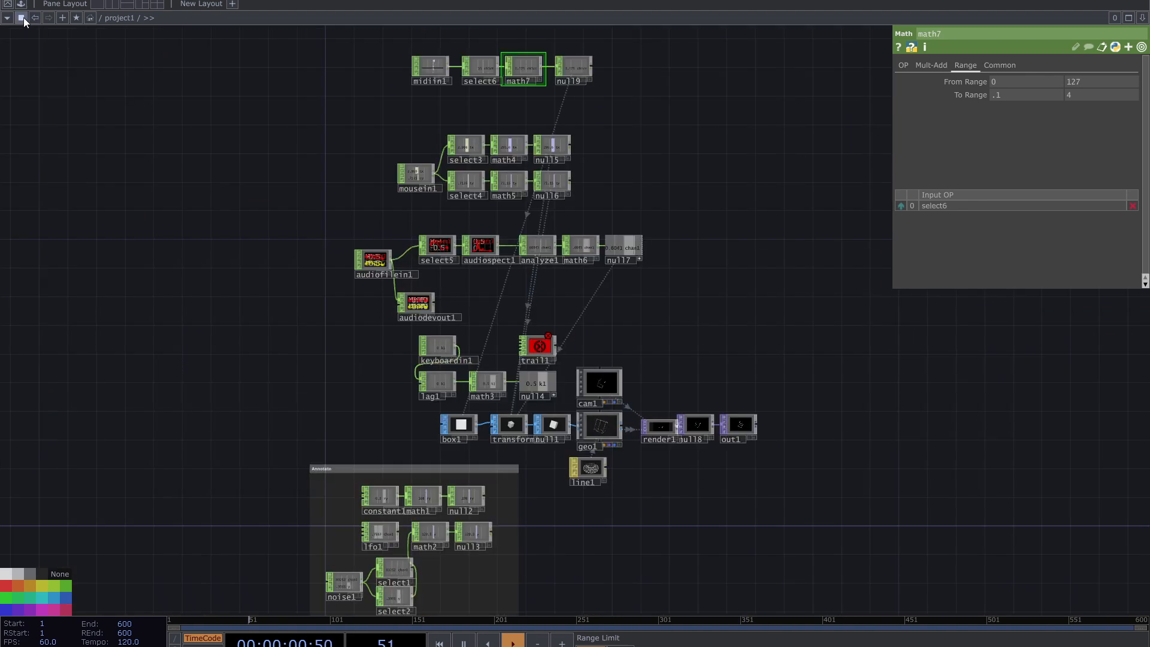
click(21, 17)
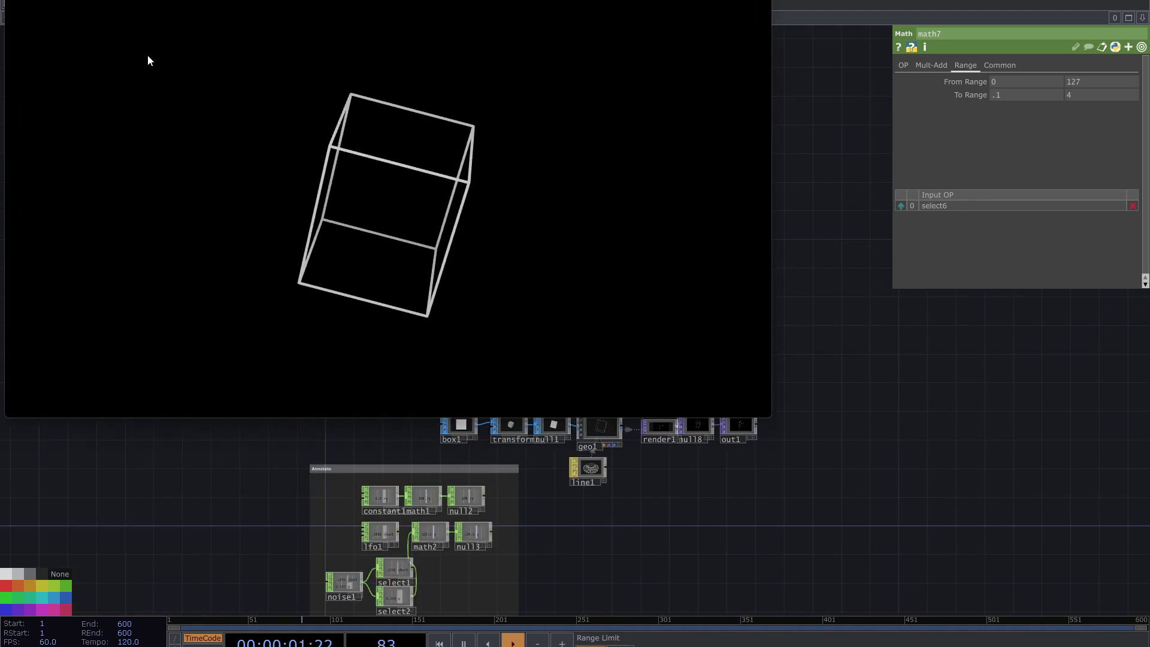
key(F1)
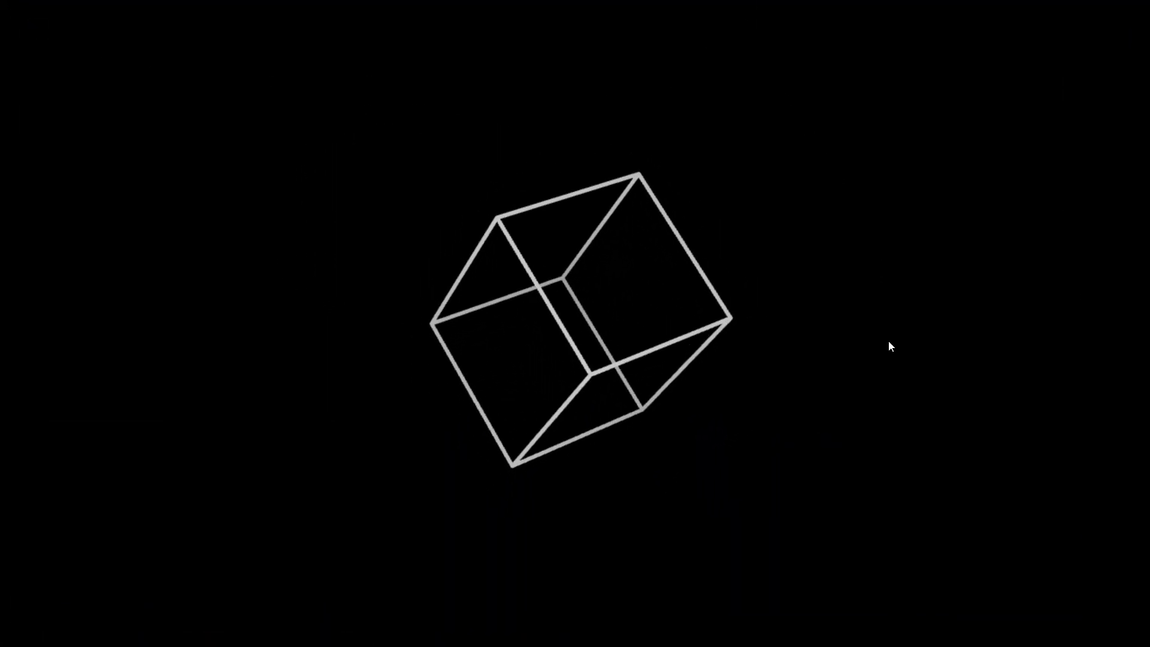